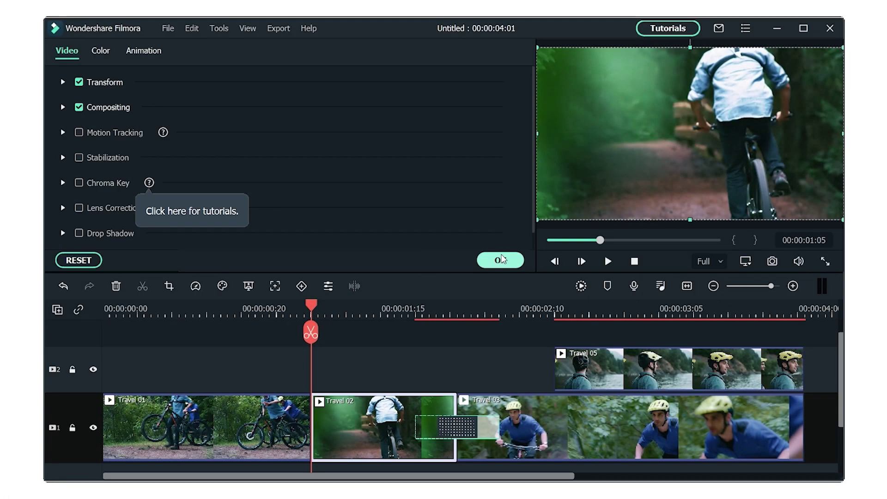
# Confirm the Travel 02 clip's settings and reposition the playhead at 00:00:01:04 on the timeline.
pyautogui.click(503, 259)
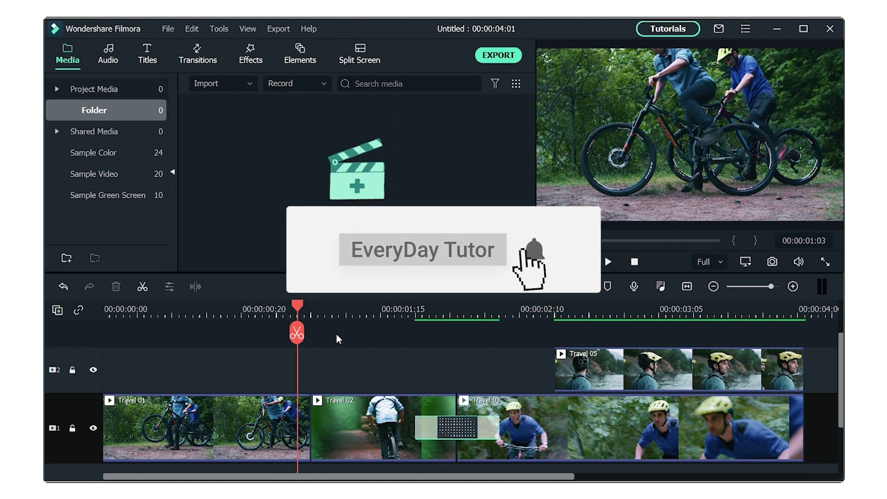
pyautogui.moveTo(303, 310); pyautogui.dragTo(312, 335)
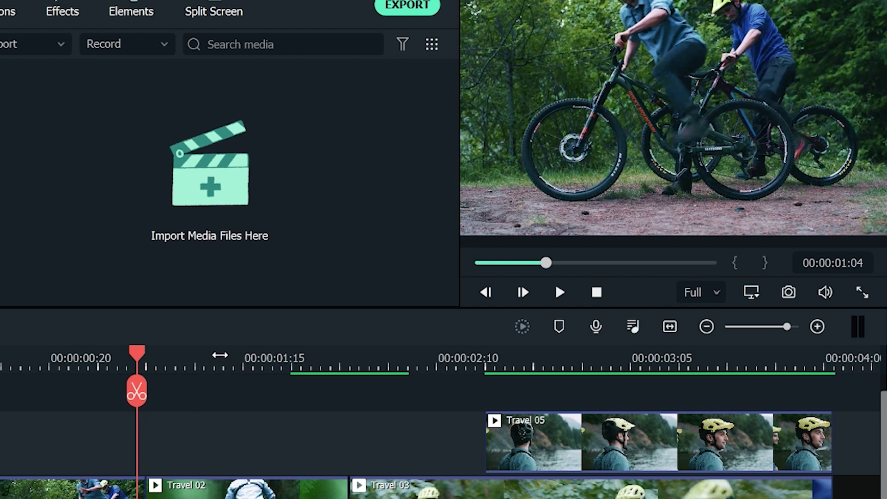
pyautogui.moveTo(220, 355)
pyautogui.mouseDown()
pyautogui.moveTo(188, 355)
pyautogui.moveTo(232, 359)
pyautogui.moveTo(167, 356)
pyautogui.moveTo(435, 359)
pyautogui.moveTo(44, 369)
pyautogui.moveTo(372, 358)
pyautogui.moveTo(233, 362)
pyautogui.mouseUp()
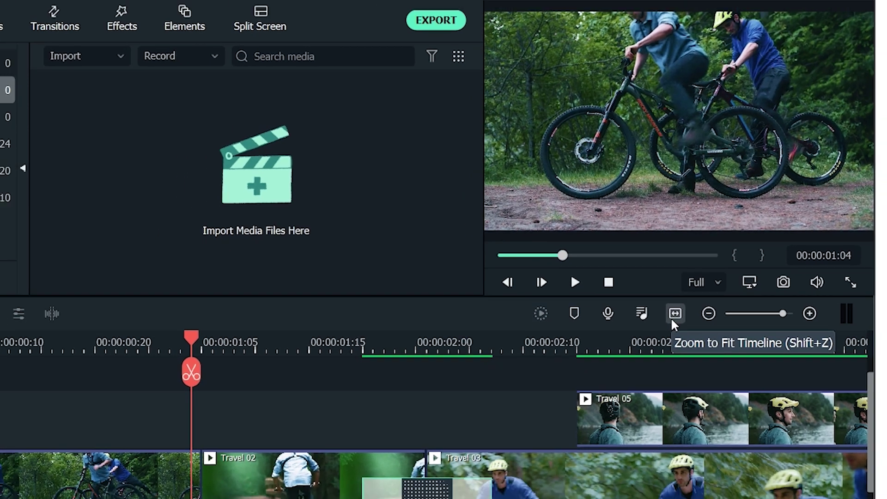
pyautogui.click(669, 327)
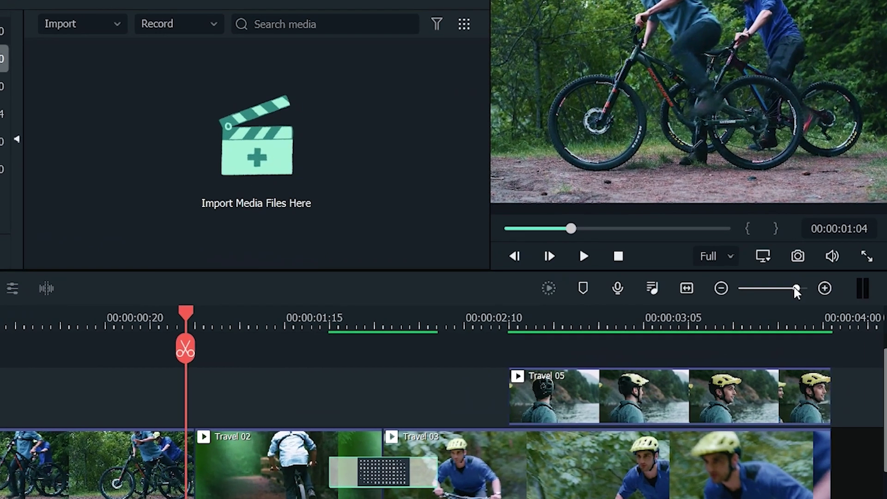
pyautogui.moveTo(770, 285); pyautogui.dragTo(806, 295)
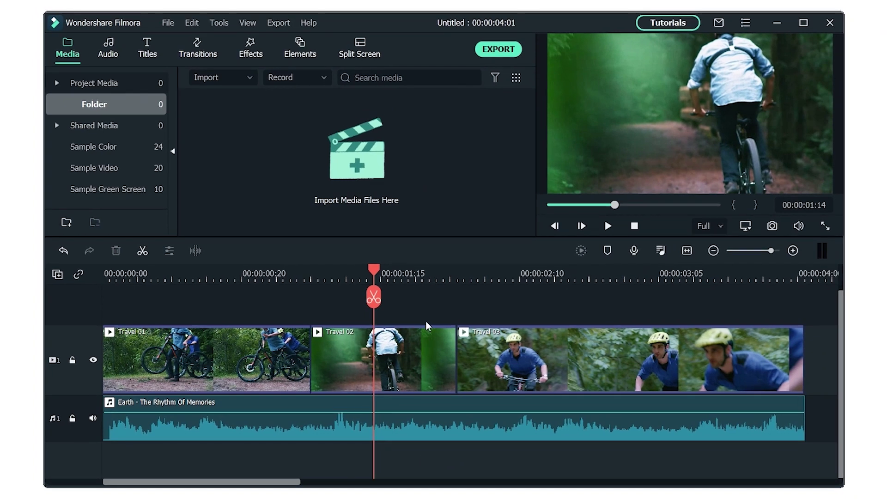
# Move the Earth - The Rhythm Of Memories audio clip beyond the last video clip, and return it to the timeline's start.
pyautogui.scroll(-3, 426, 322)
pyautogui.moveTo(153, 431); pyautogui.dragTo(483, 341)
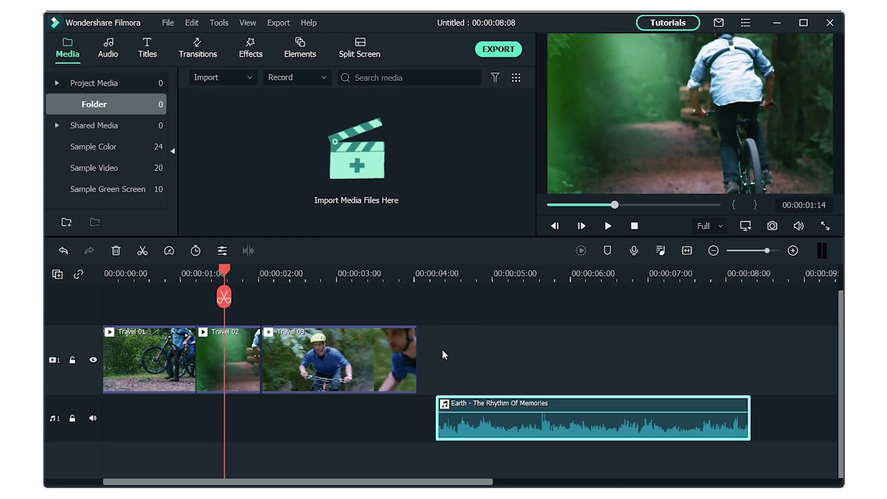
pyautogui.moveTo(173, 362); pyautogui.dragTo(139, 432)
pyautogui.click(686, 250)
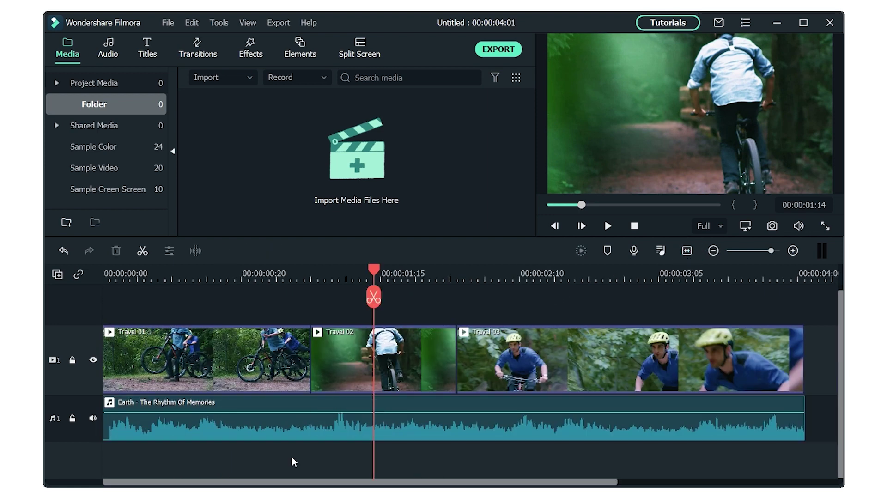
# Add Earth - The Rhythm Of Memories on a second audio track and move the Travel 03 clip to the start of video track 2.
pyautogui.click(108, 49)
pyautogui.moveTo(342, 134); pyautogui.dragTo(111, 455)
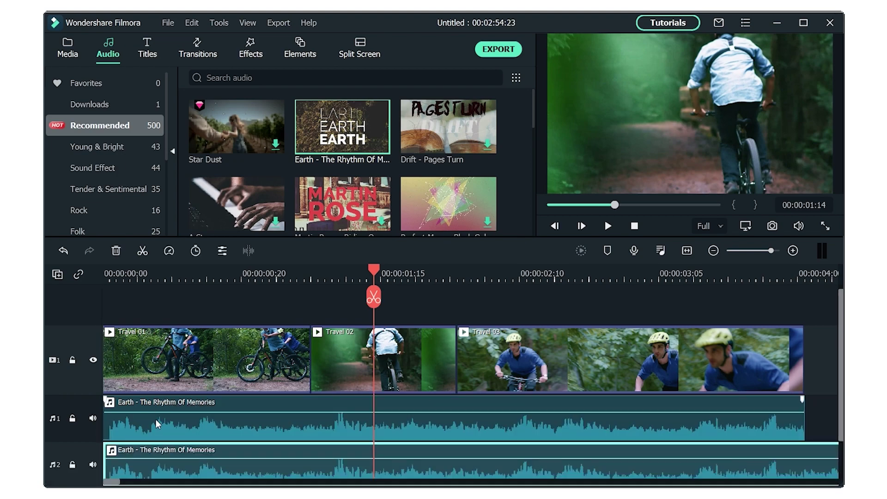
pyautogui.click(714, 351)
pyautogui.moveTo(723, 351); pyautogui.dragTo(309, 324)
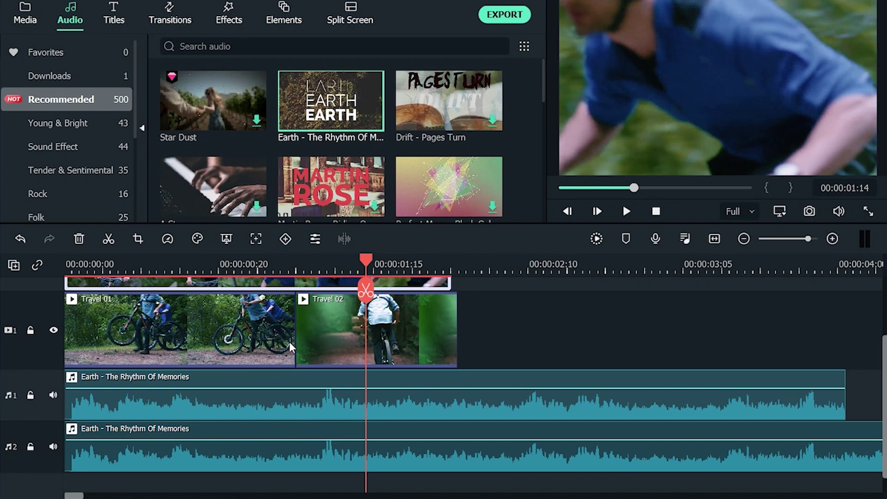
pyautogui.scroll(1, 291, 348)
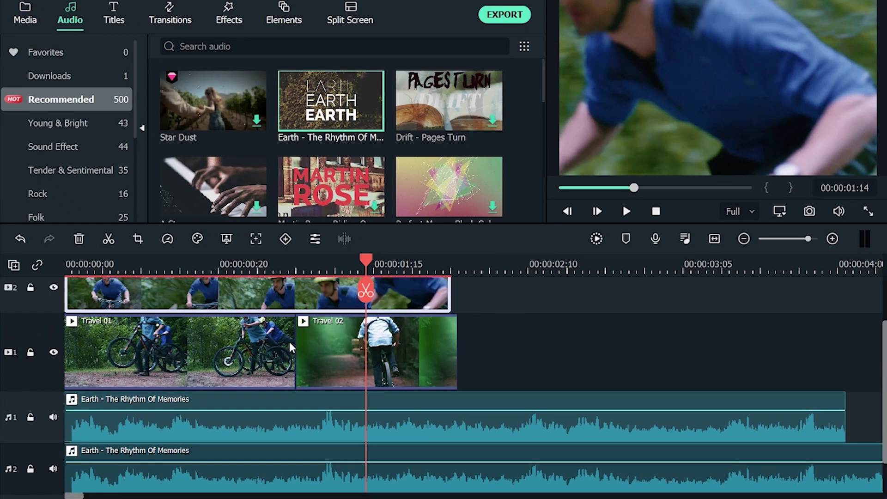
# Examine the track management options for adding, deleting and resizing timeline tracks.
pyautogui.click(15, 266)
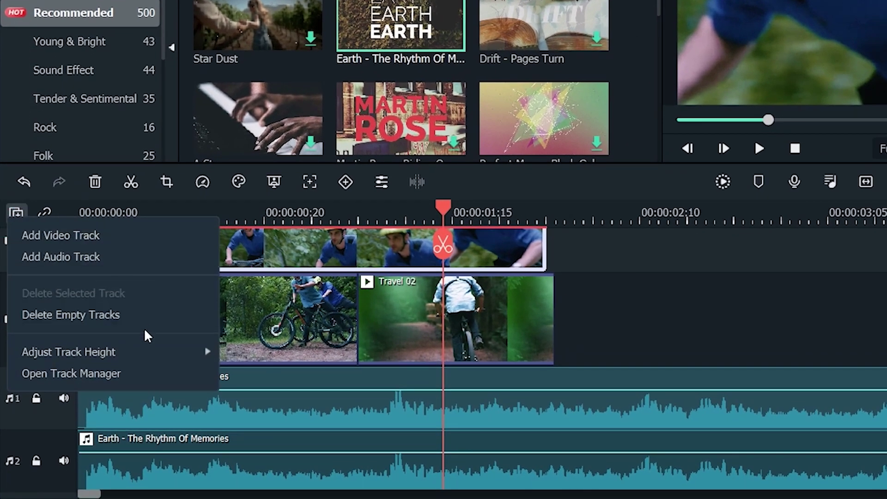
pyautogui.click(142, 365)
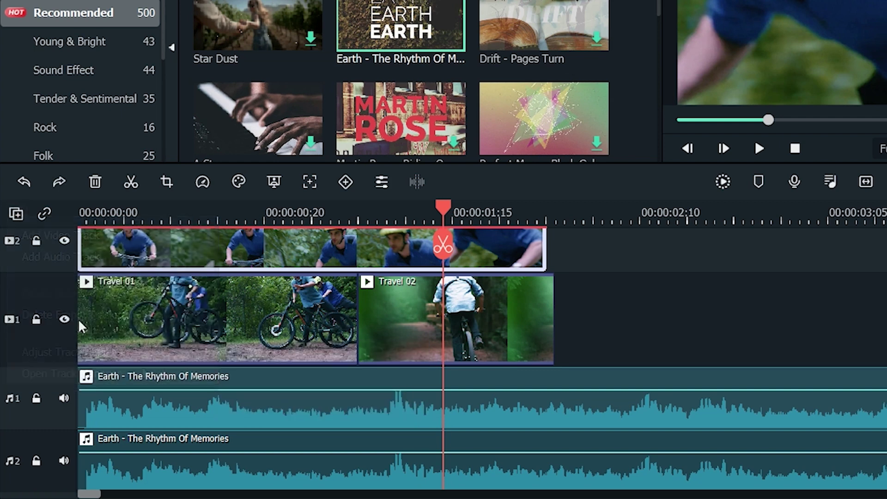
# Hide video tracks 1 and 2, and mute audio tracks 1 and 2.
pyautogui.click(64, 242)
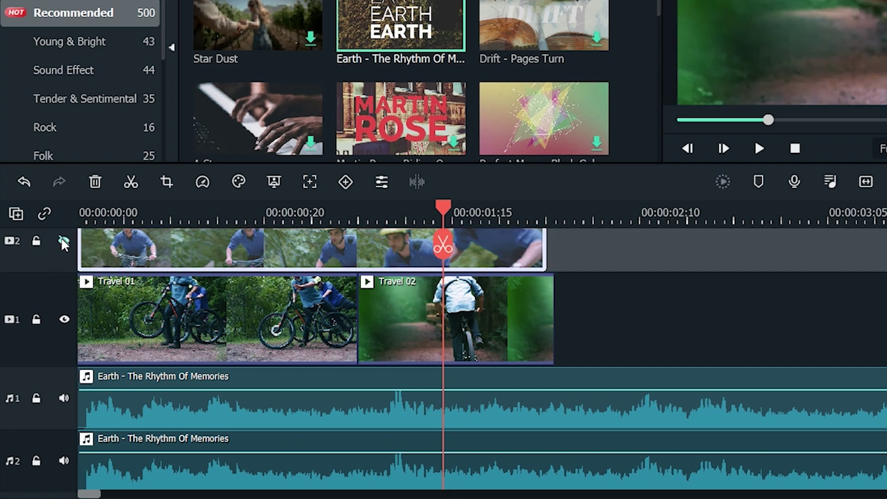
pyautogui.click(68, 319)
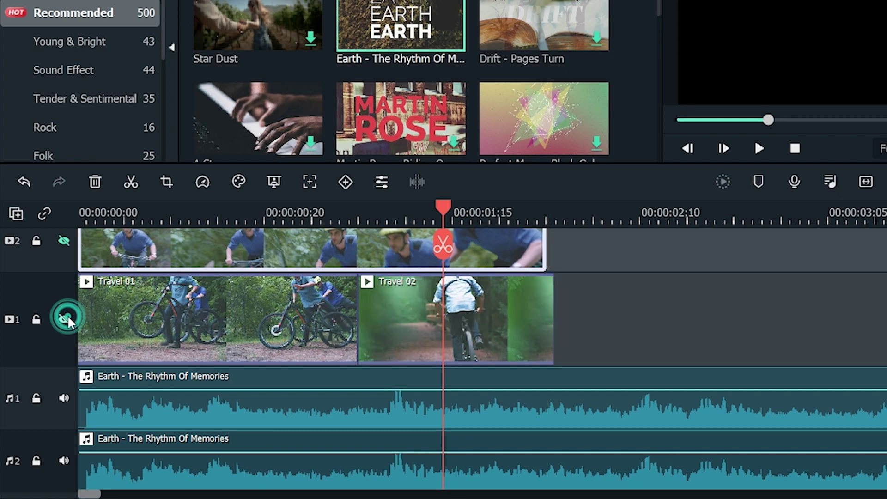
pyautogui.click(62, 399)
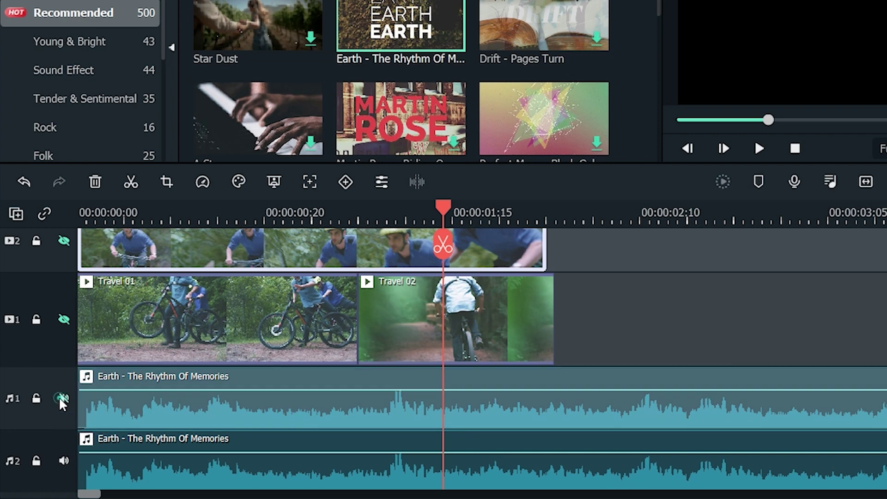
pyautogui.click(62, 461)
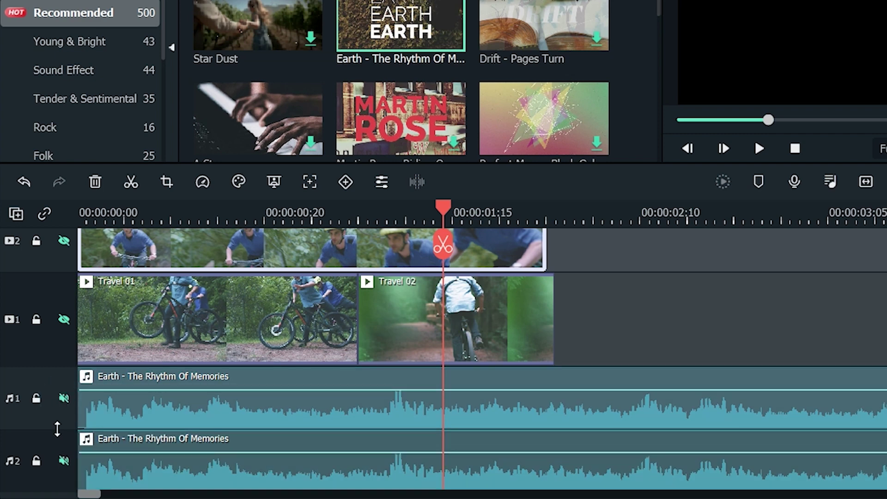
# Lock audio track 1 and video track 1, and try to move clips on the timeline.
pyautogui.moveTo(57, 429); pyautogui.dragTo(22, 421)
pyautogui.click(35, 400)
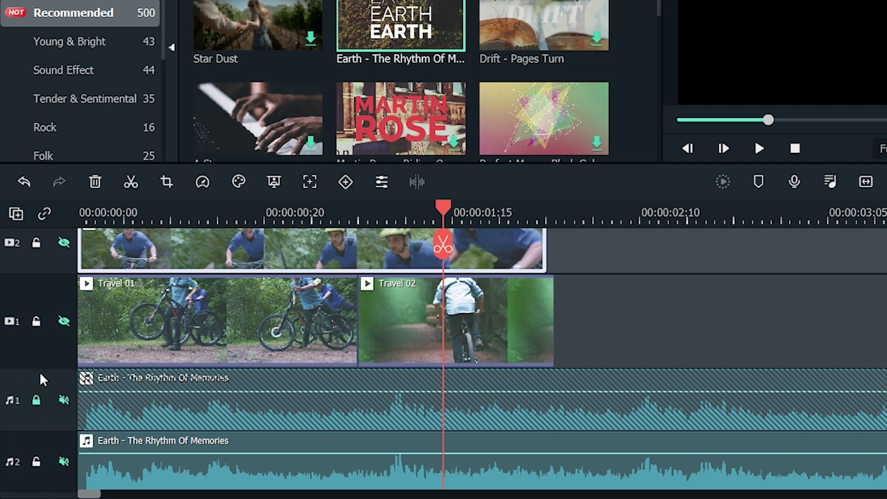
pyautogui.click(36, 321)
pyautogui.moveTo(123, 336)
pyautogui.mouseDown()
pyautogui.moveTo(362, 322)
pyautogui.moveTo(568, 325)
pyautogui.moveTo(380, 325)
pyautogui.moveTo(684, 284)
pyautogui.moveTo(817, 296)
pyautogui.moveTo(807, 424)
pyautogui.mouseUp()
pyautogui.moveTo(800, 296); pyautogui.dragTo(339, 343)
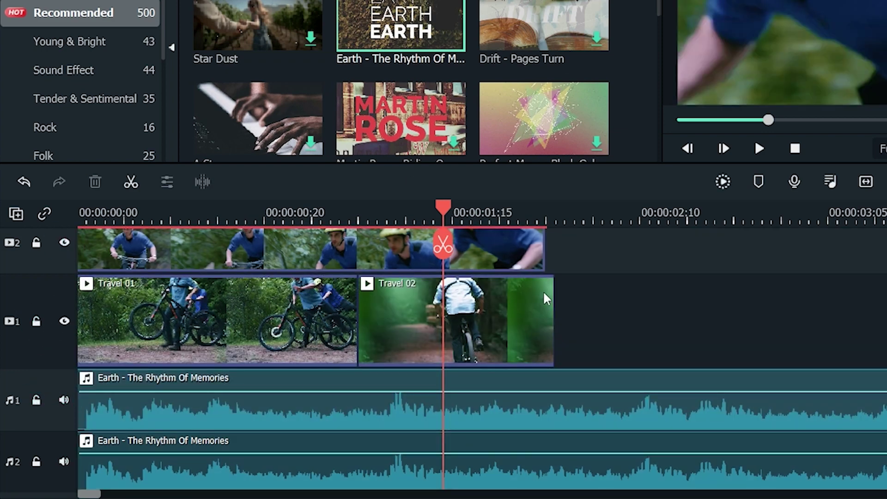
# Set the color mark of the Travel 01 clip to yellow.
pyautogui.scroll(4, 543, 290)
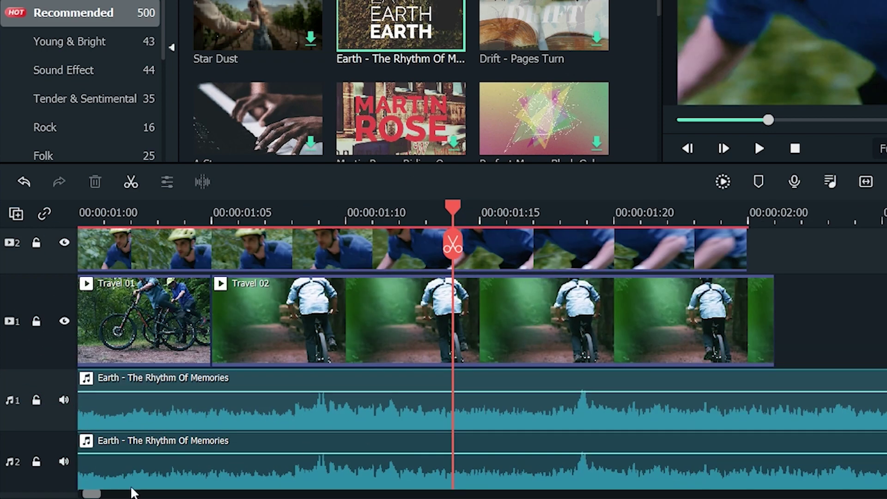
pyautogui.rightClick(245, 325)
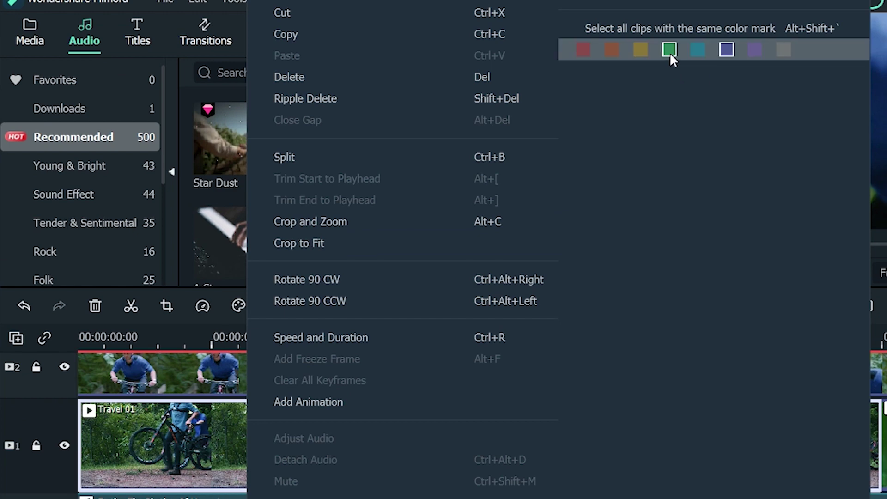
pyautogui.click(640, 49)
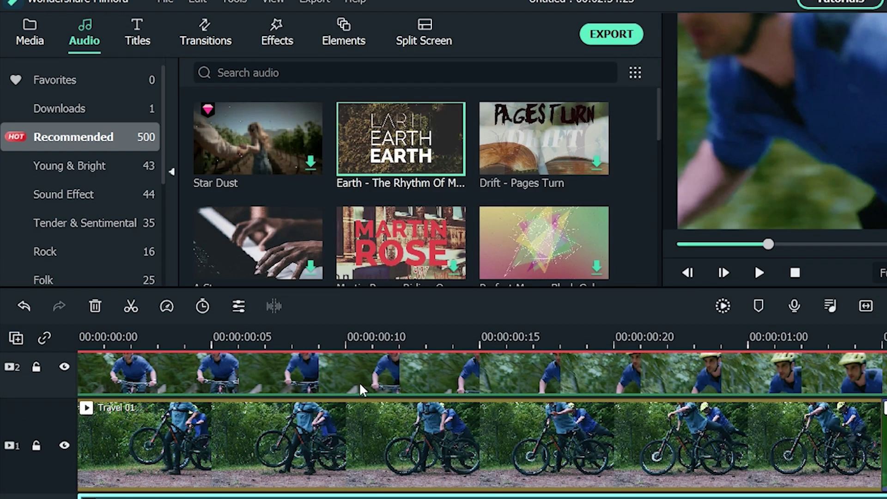
# Add a marker to the Travel 01 clip at 00:00:00:12.
pyautogui.click(399, 333)
pyautogui.click(452, 454)
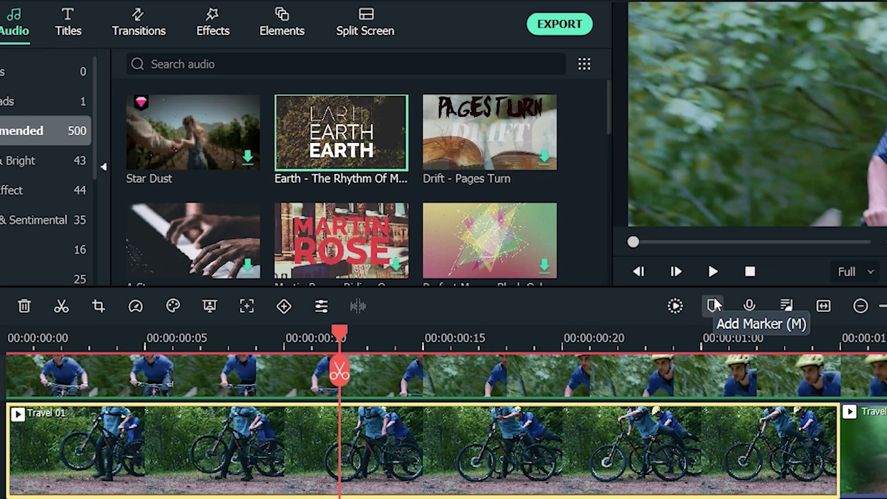
pyautogui.click(713, 304)
pyautogui.click(315, 338)
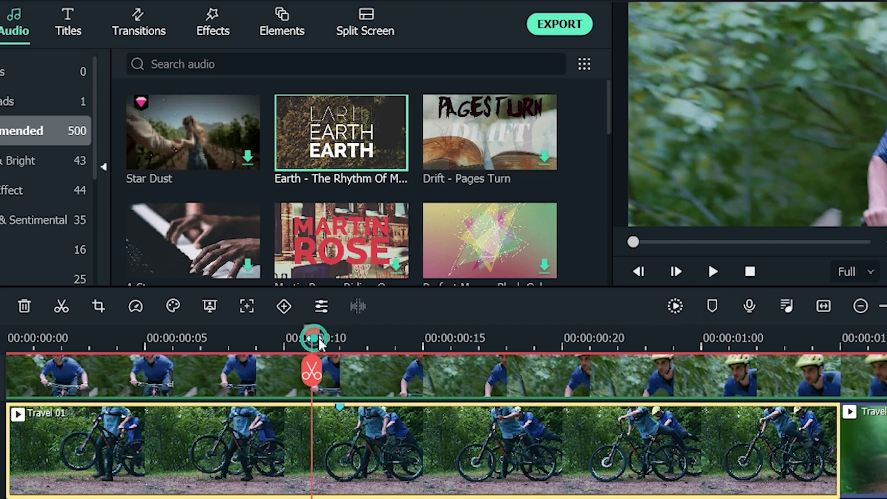
# Name the Travel 01 clip's marker "Edit Later", give it the comment "After the final version." and color it yellow.
pyautogui.doubleClick(341, 408)
pyautogui.write('Edit Later')
pyautogui.click(535, 273)
pyautogui.write('After the final version.')
pyautogui.click(464, 334)
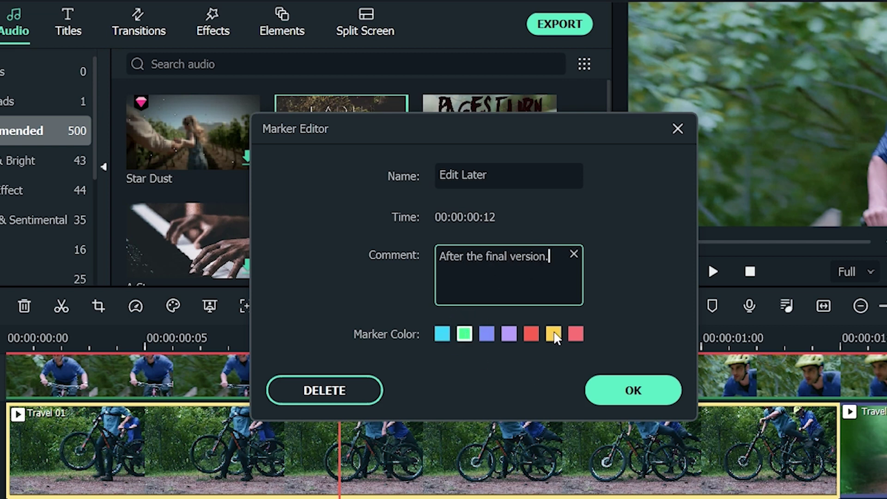
pyautogui.click(622, 390)
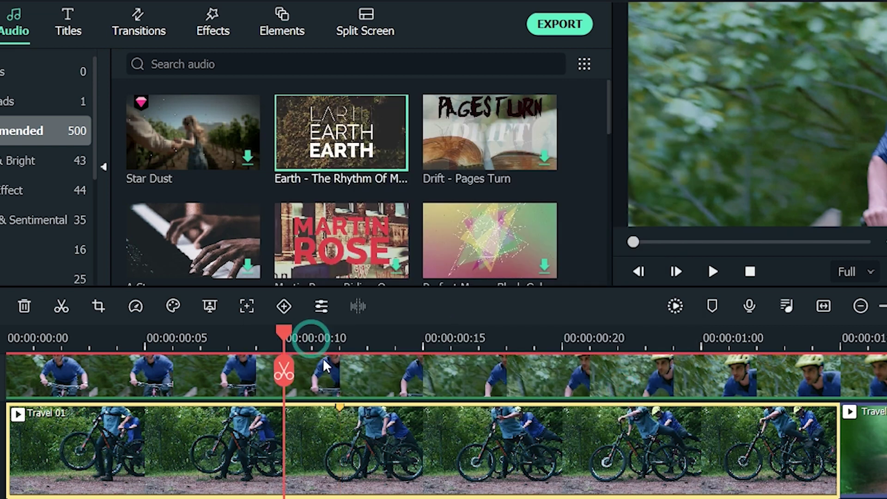
pyautogui.moveTo(341, 403)
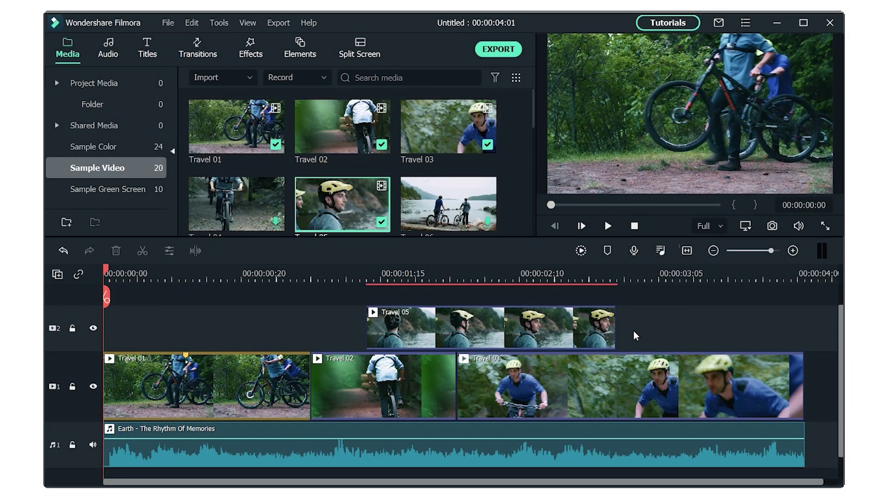
# Delete the Travel 05 clip from video track 2, and undo the deletion.
pyautogui.click(584, 338)
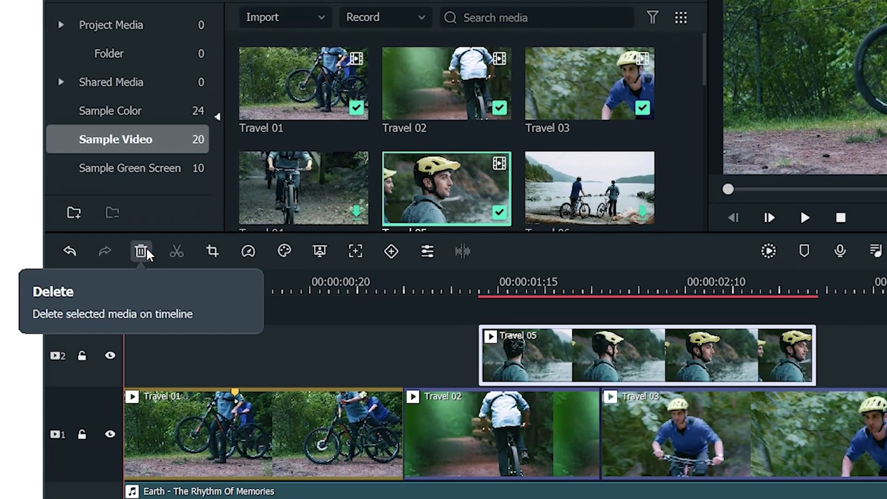
pyautogui.click(146, 249)
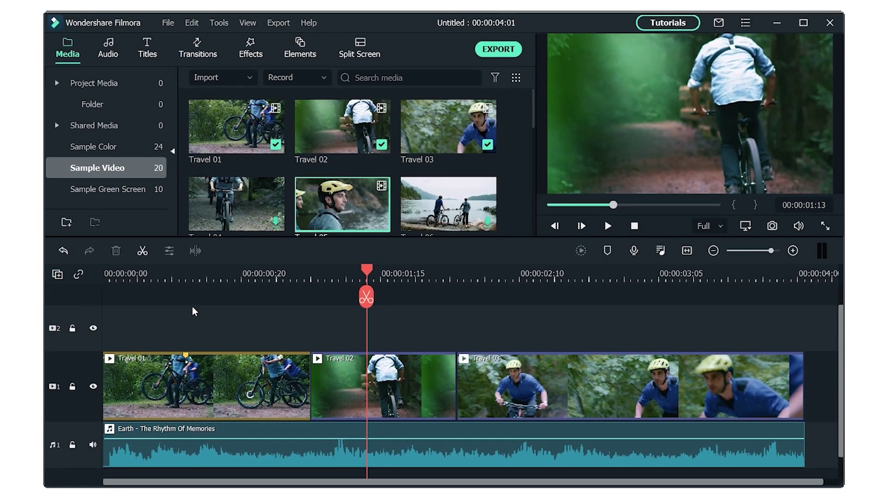
pyautogui.hotkey('ctrl', 'z')
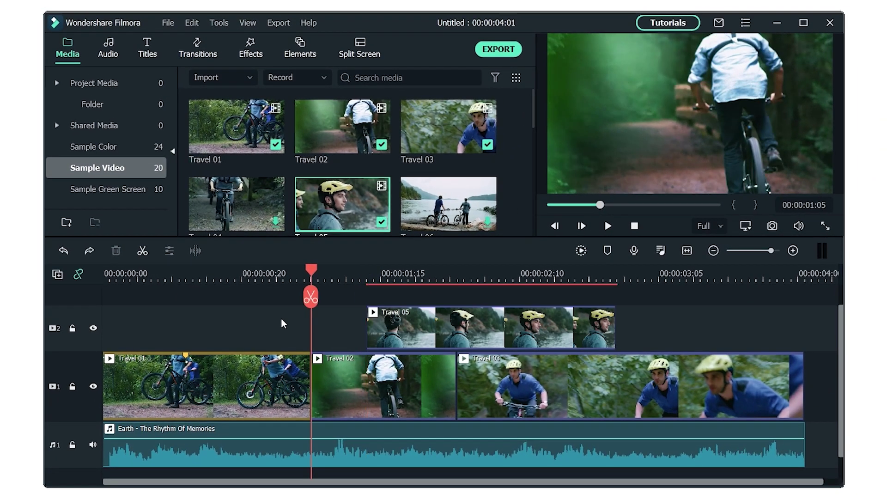
# Delete the Travel 05 and Travel 02 clips together, and undo the deletion.
pyautogui.click(375, 333)
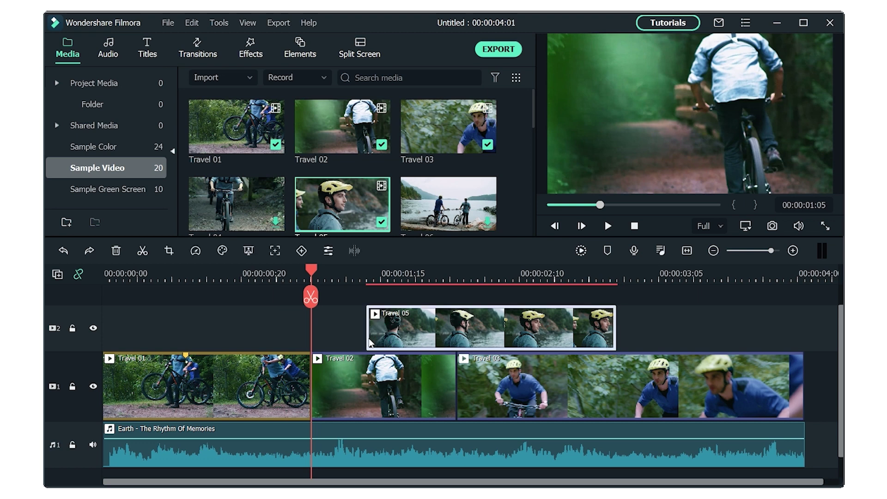
pyautogui.keyDown('ctrl'); pyautogui.click(345, 369); pyautogui.keyUp('ctrl')
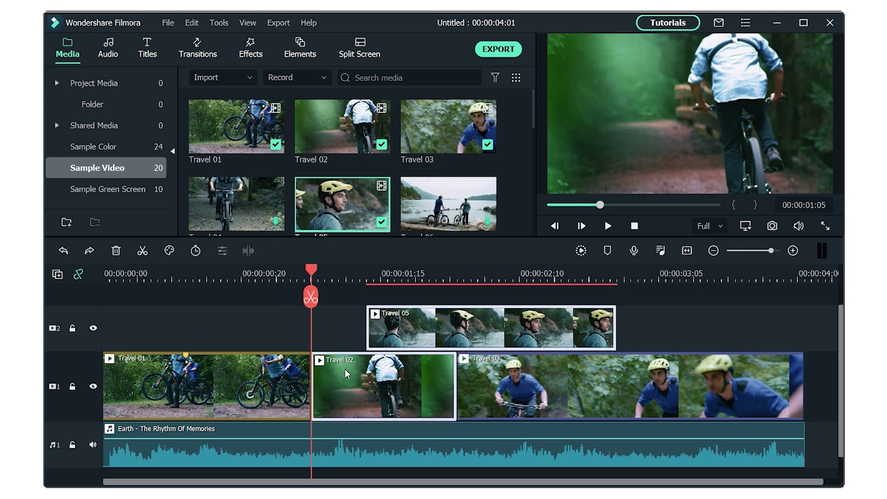
pyautogui.click(117, 255)
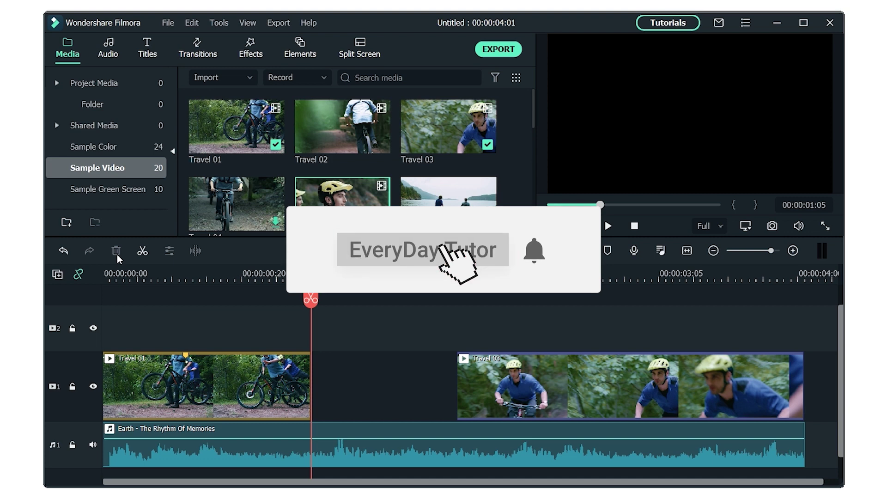
pyautogui.hotkey('ctrl', 'z')
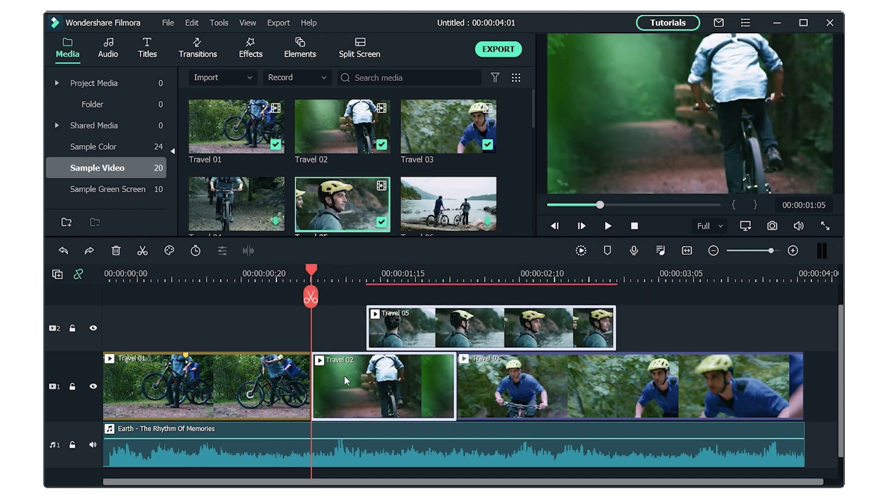
# Ripple delete the selected Travel 02 and Travel 05 clips.
pyautogui.rightClick(344, 375)
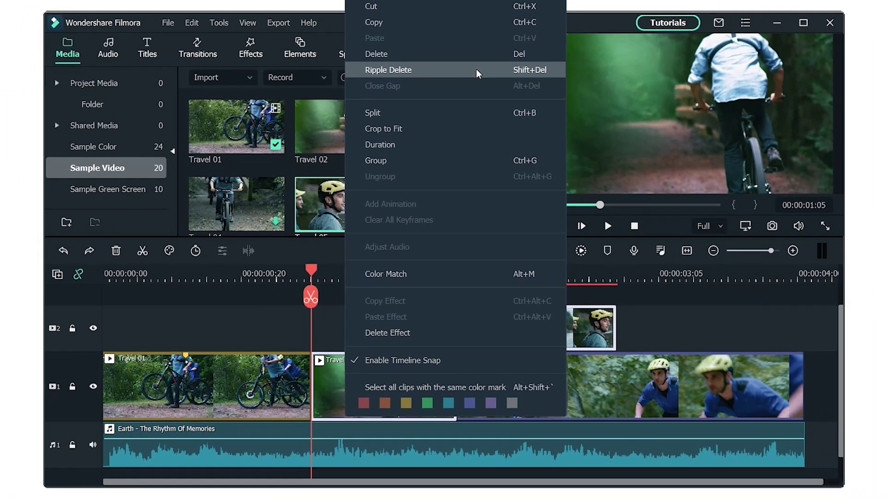
pyautogui.click(489, 76)
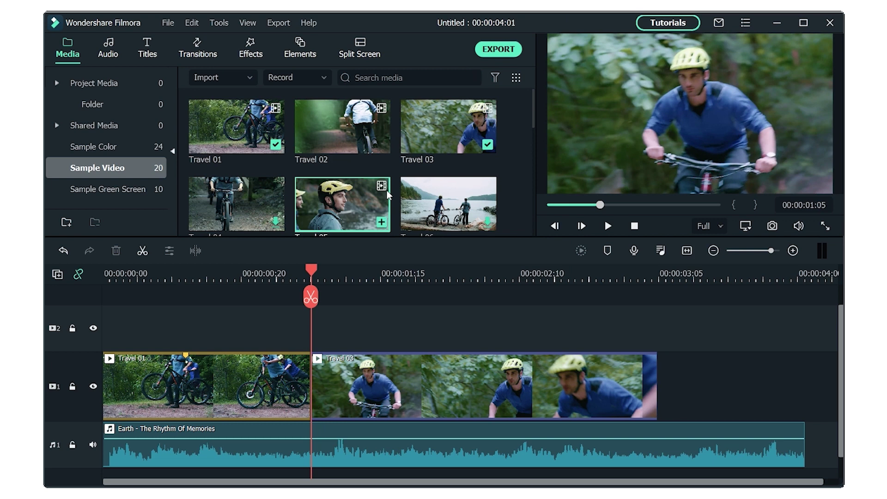
# Trim the start of the Travel 03 clip on video track 1 at its edge with Travel 01.
pyautogui.scroll(2, 337, 271)
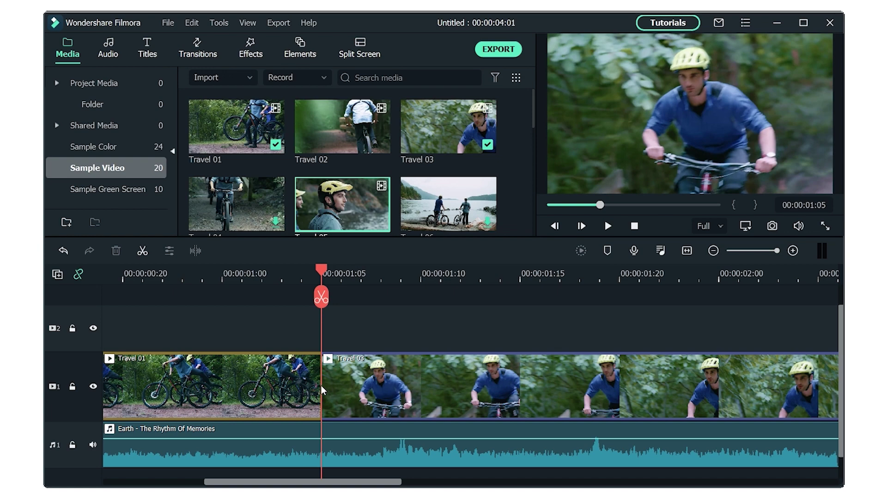
pyautogui.click(247, 281)
pyautogui.click(327, 380)
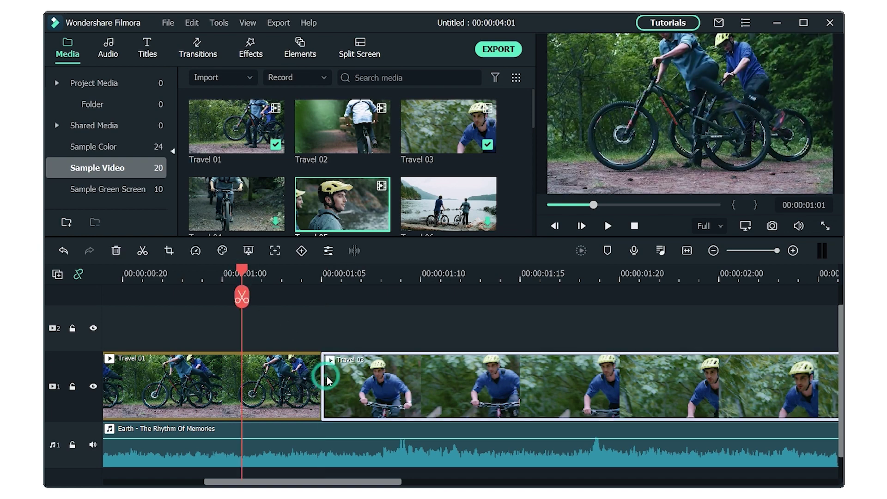
pyautogui.moveTo(325, 382); pyautogui.dragTo(326, 382)
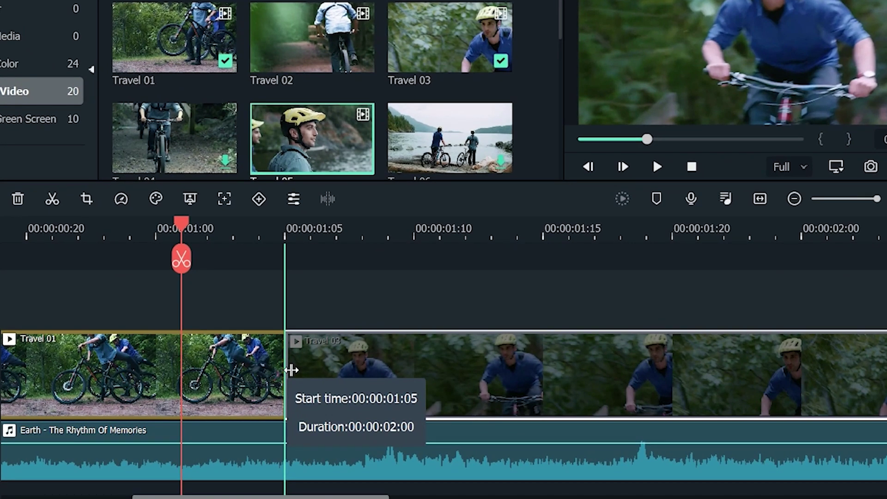
pyautogui.moveTo(290, 370); pyautogui.dragTo(334, 372)
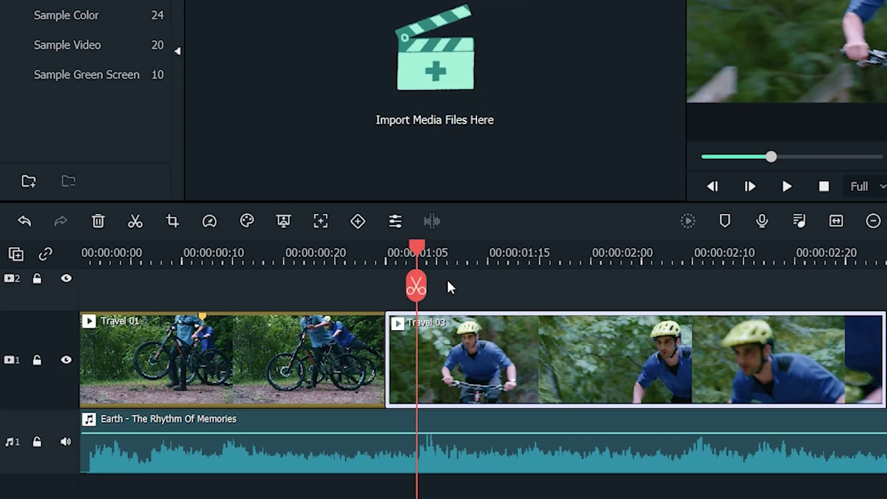
# Split the Travel 03 clip at the playhead near its start, and make and undo a second split at 00:00:02:00.
pyautogui.click(139, 225)
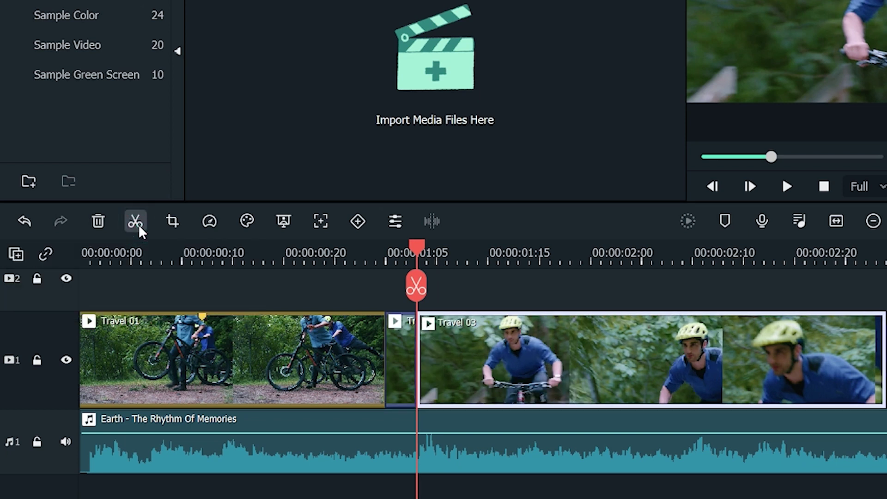
pyautogui.moveTo(416, 249); pyautogui.dragTo(590, 250)
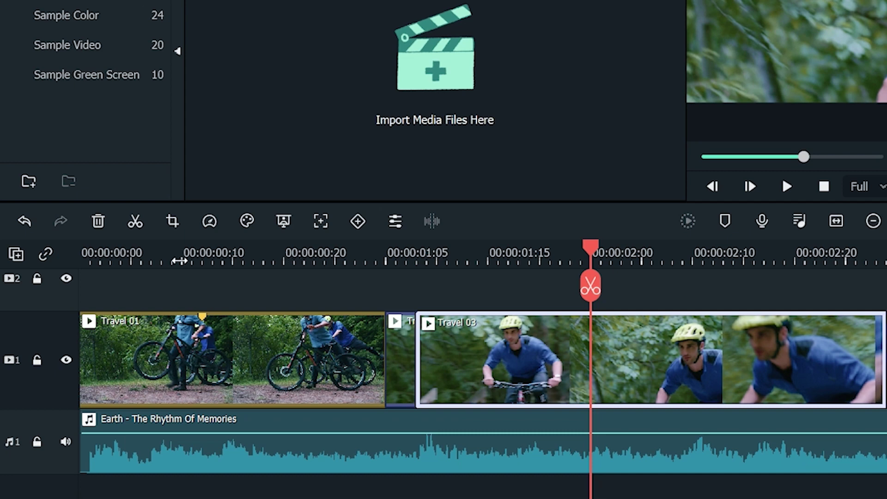
pyautogui.click(136, 227)
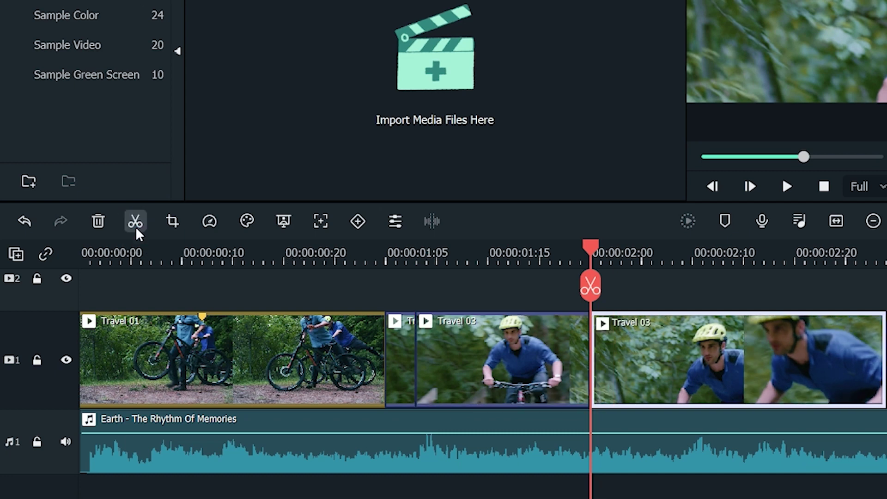
pyautogui.hotkey('ctrl', 'z')
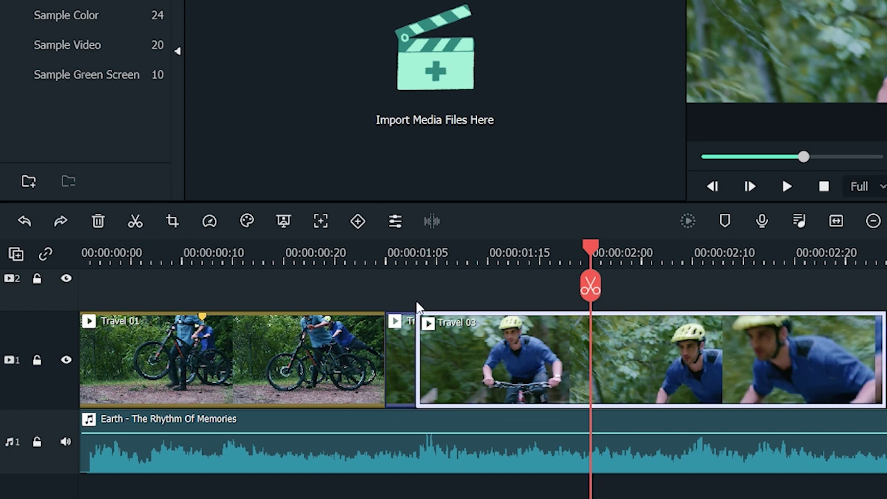
# Split the Travel 03 clip at 00:00:02:00 and again at about 00:00:02:09.
pyautogui.rightClick(584, 355)
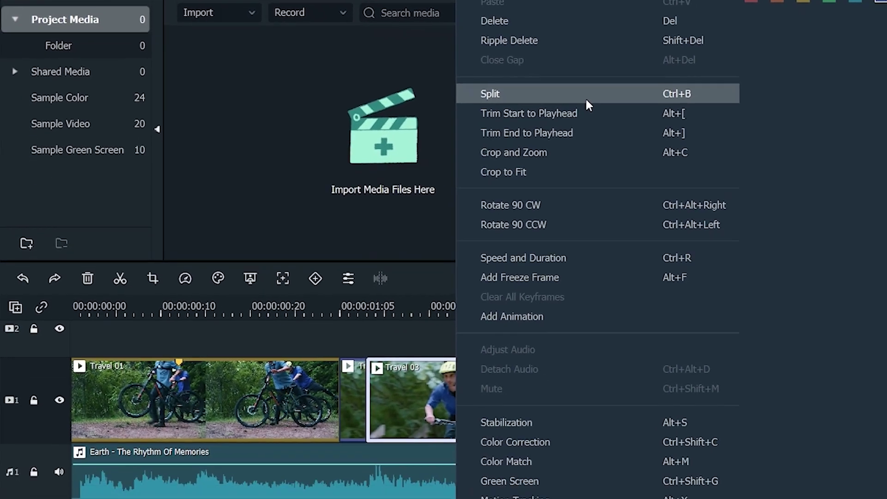
pyautogui.click(666, 187)
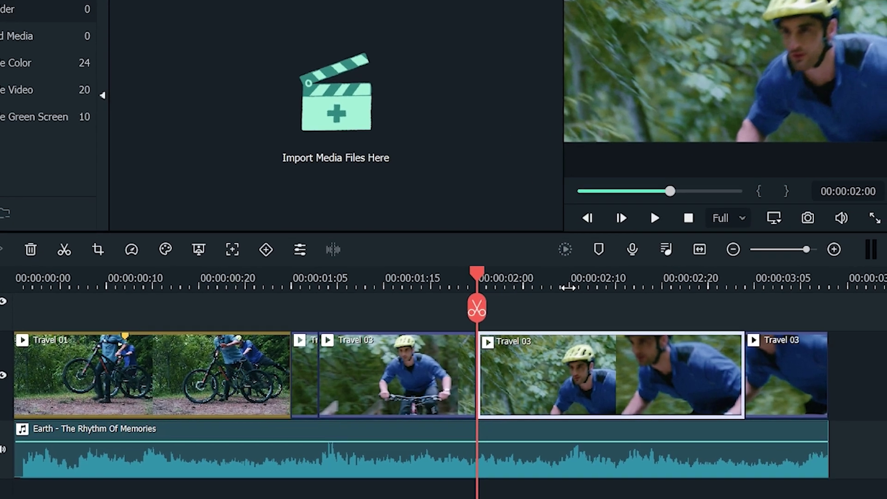
pyautogui.click(589, 294)
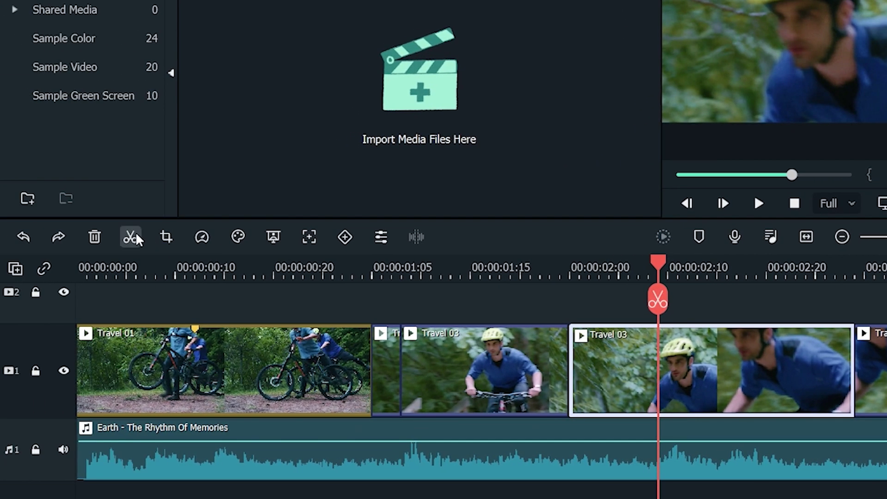
pyautogui.click(1, 237)
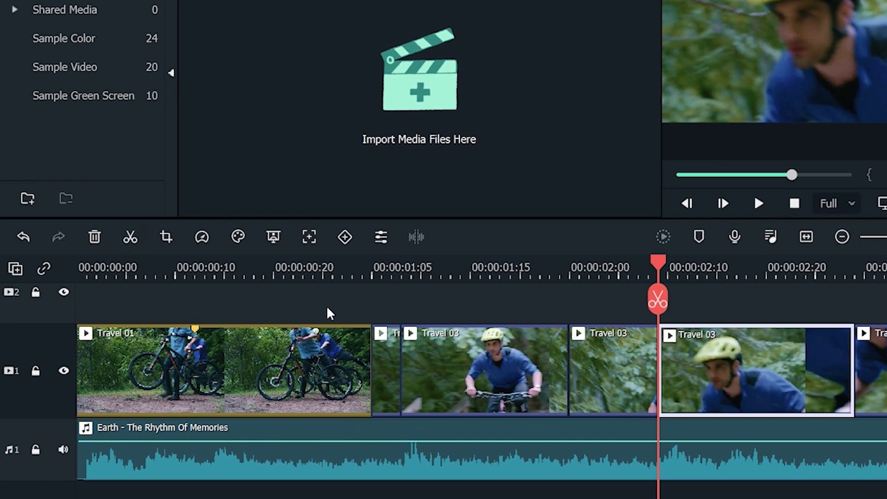
# Delete the Travel 03 section that starts at the playhead.
pyautogui.click(728, 355)
pyautogui.press('Delete')
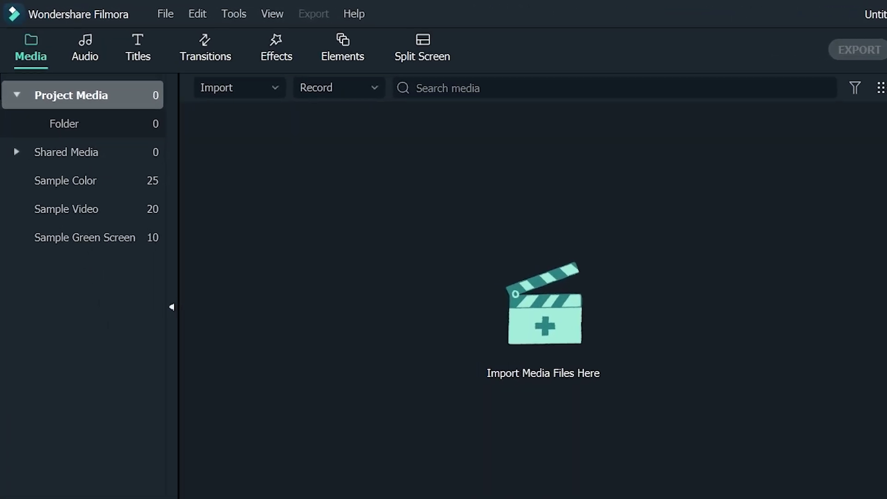
# Open the program preferences, and switch the interface appearance to Light Mode and back to Dark Mode.
pyautogui.click(168, 16)
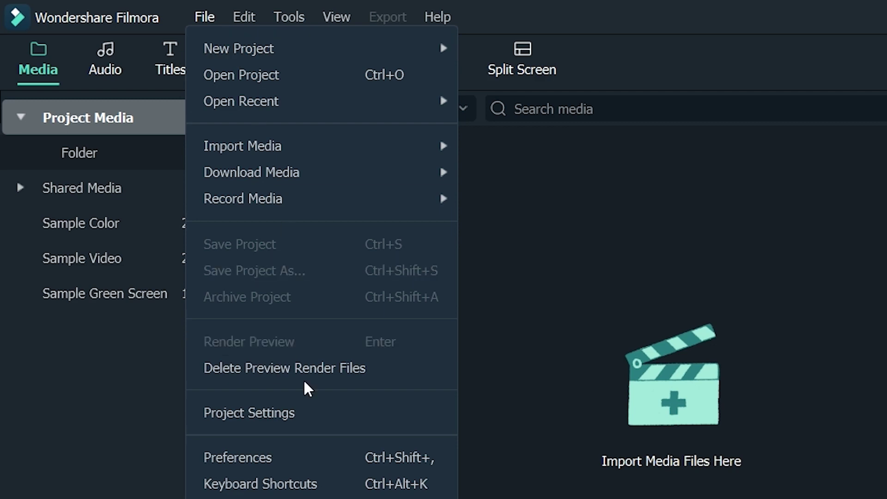
pyautogui.click(316, 462)
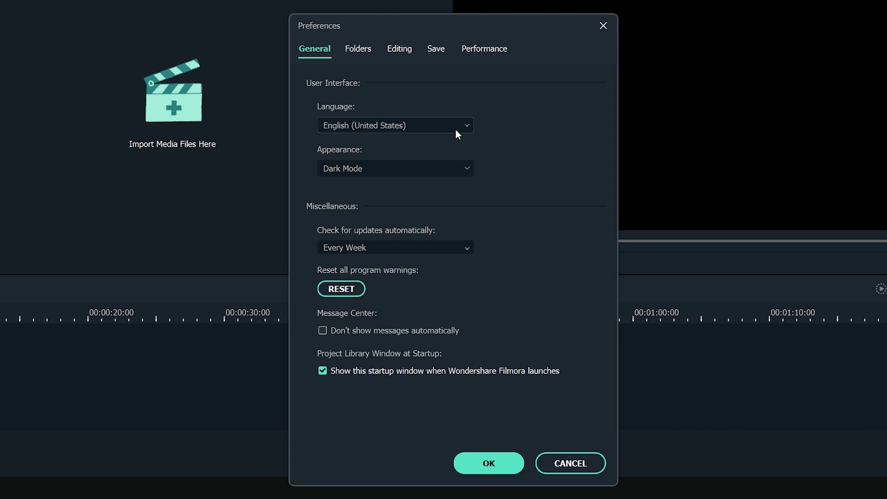
pyautogui.click(453, 169)
pyautogui.click(443, 215)
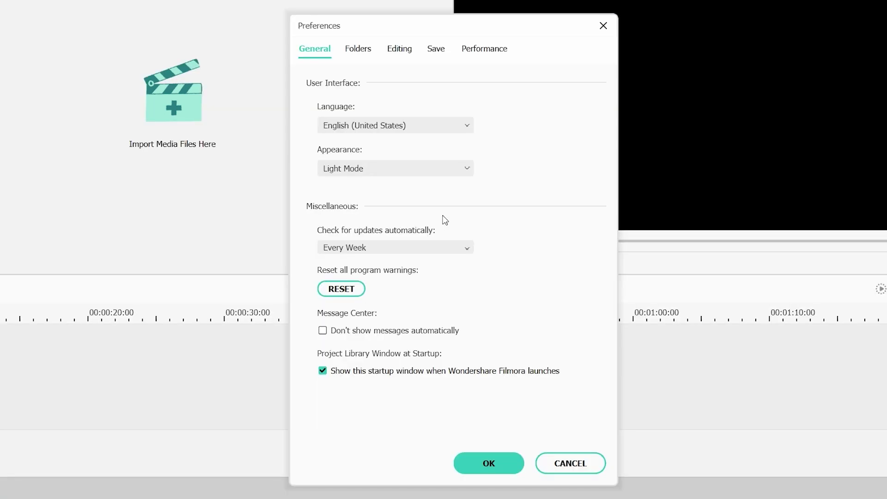
pyautogui.click(439, 171)
pyautogui.click(439, 189)
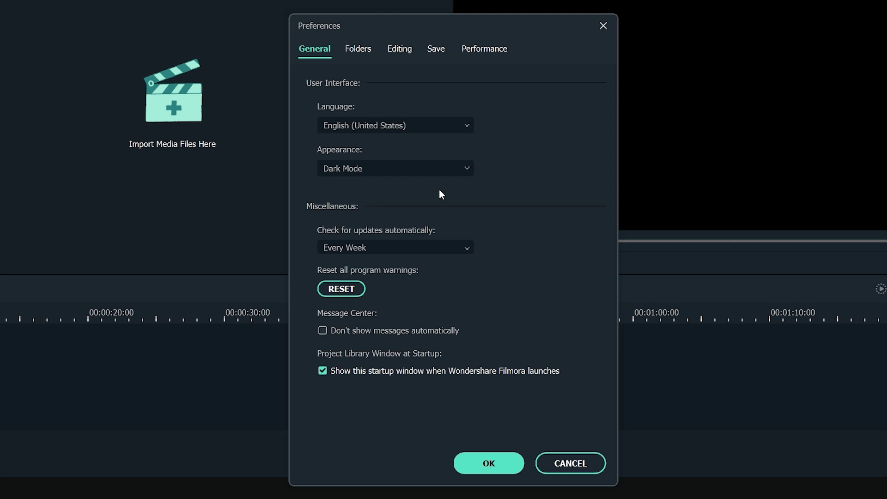
# Check the automatic update intervals, and enable the option "Don't show messages automatically".
pyautogui.click(463, 243)
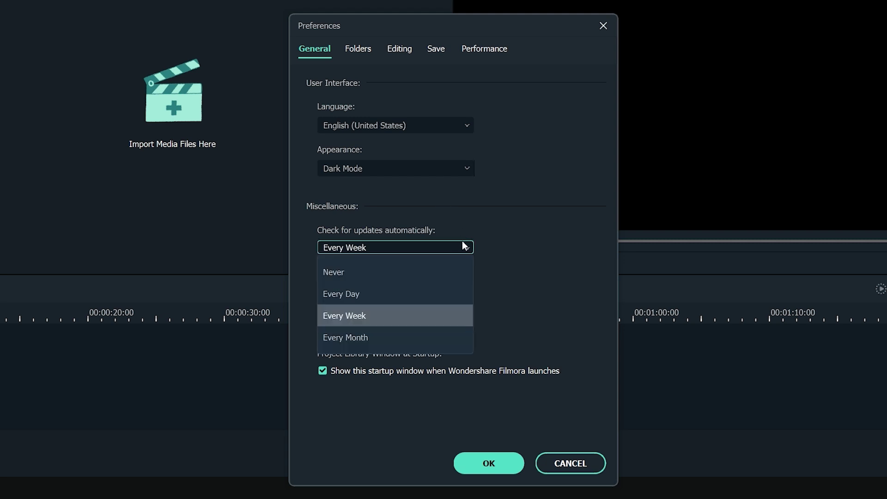
pyautogui.click(463, 242)
pyautogui.click(329, 333)
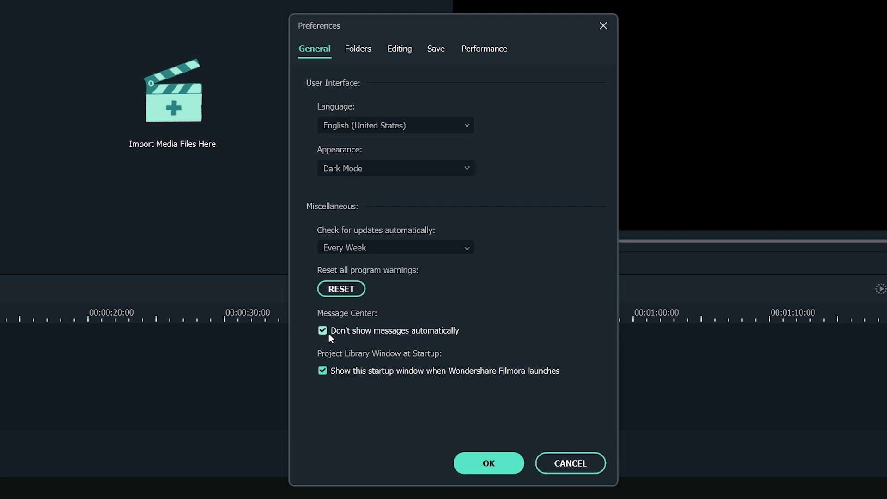
# Look at the folder preferences, and browse the Documents > Wondershare > Wondershare Filmora folder in File Explorer.
pyautogui.click(361, 49)
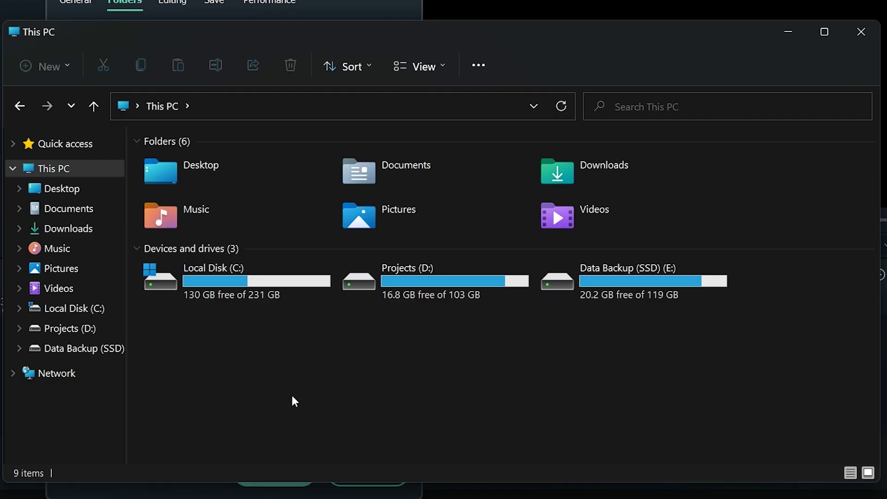
pyautogui.click(69, 208)
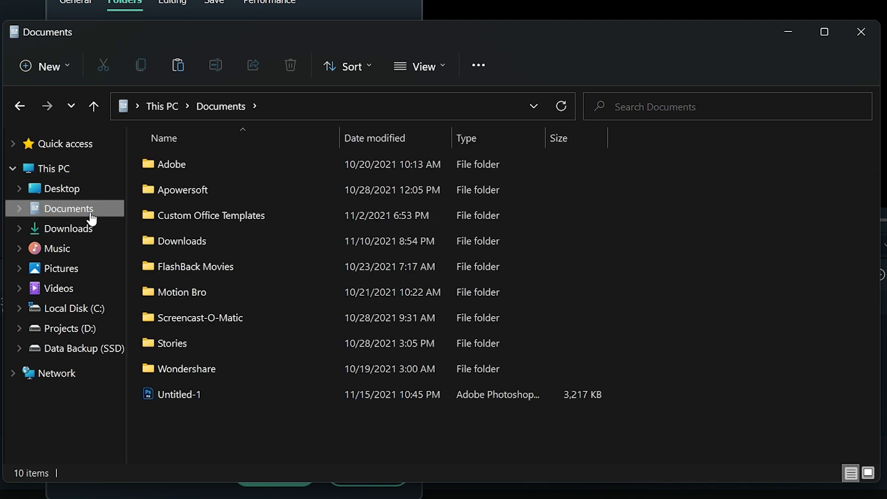
pyautogui.doubleClick(275, 370)
pyautogui.doubleClick(319, 162)
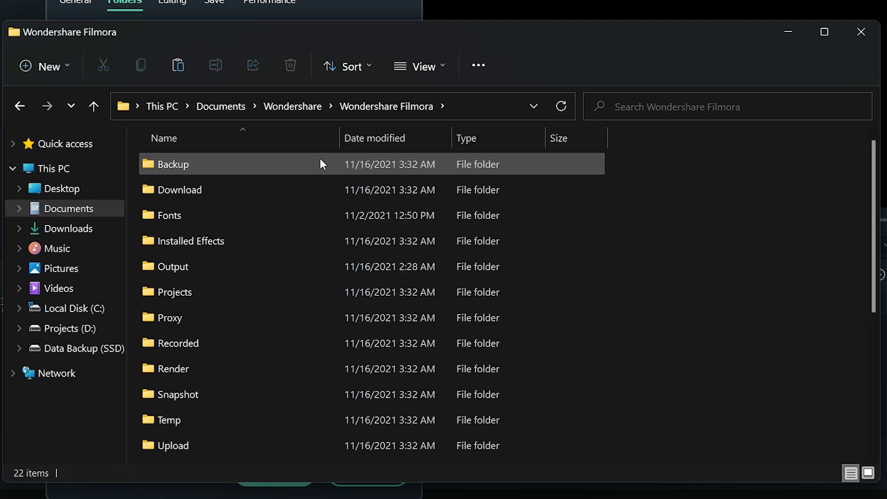
pyautogui.scroll(-4, 692, 277)
pyautogui.scroll(4, 692, 277)
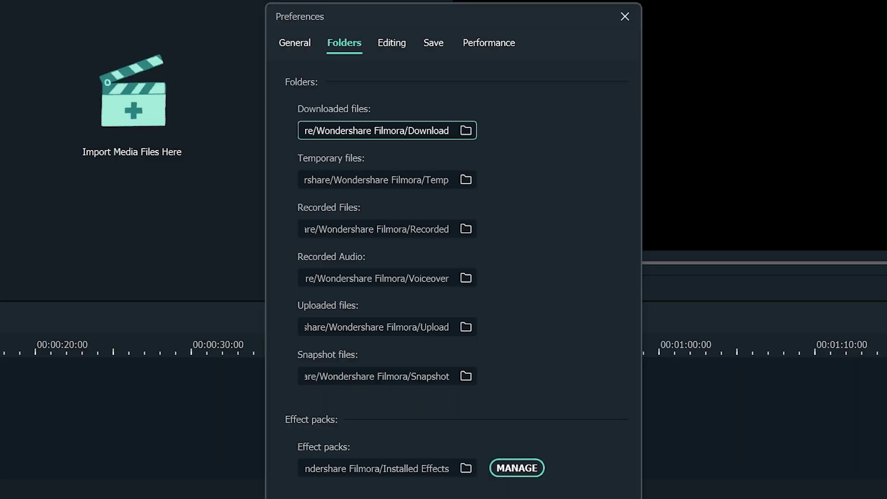
# Set the default photo duration in the editing preferences to 10.00 seconds.
pyautogui.click(390, 44)
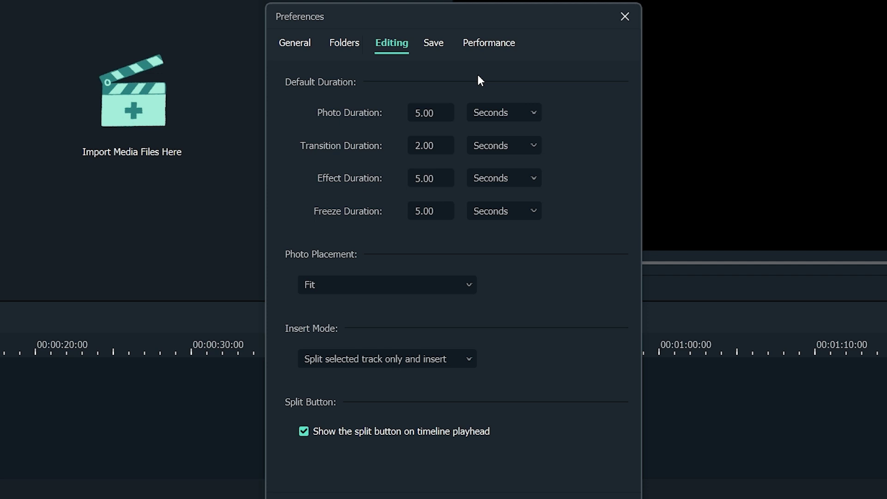
pyautogui.moveTo(435, 113); pyautogui.dragTo(414, 113)
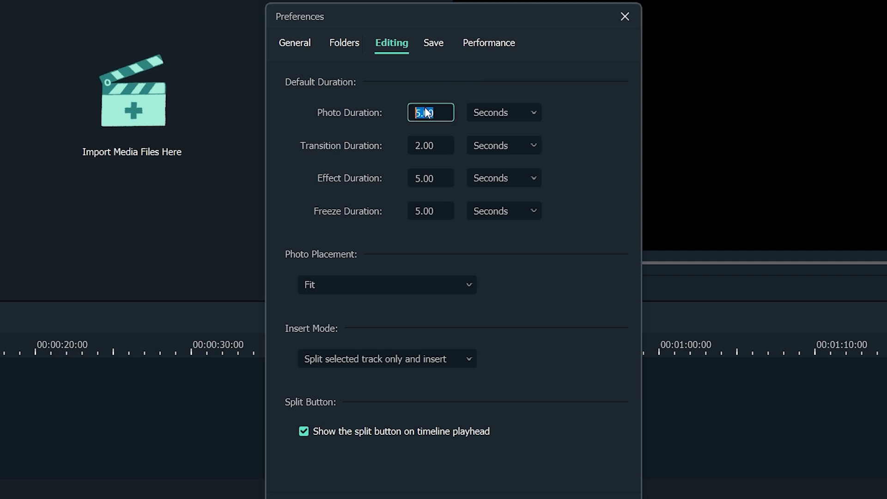
pyautogui.write('10.00')
pyautogui.press('Return')
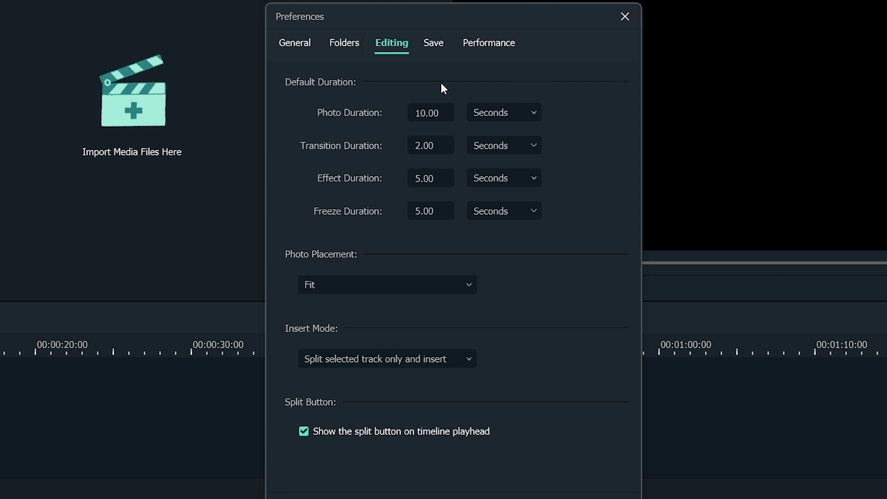
# Change the photo duration unit to Frames and set the duration to 20 frames.
pyautogui.click(517, 111)
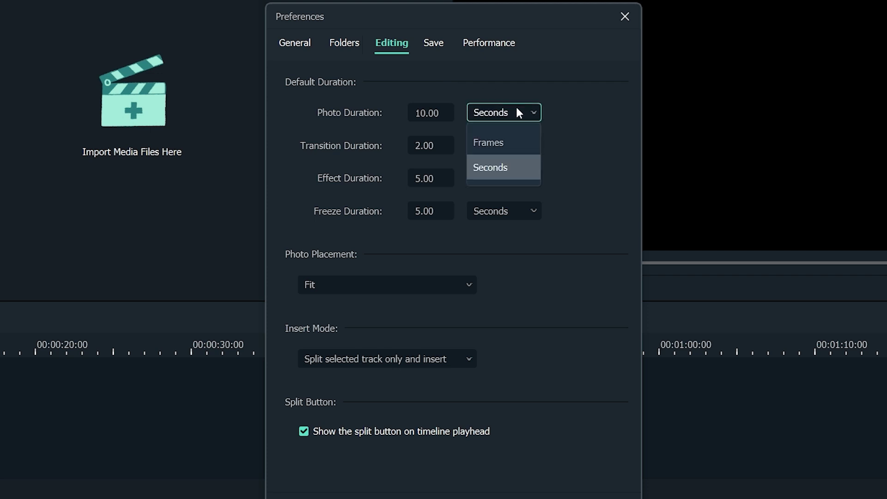
pyautogui.click(529, 139)
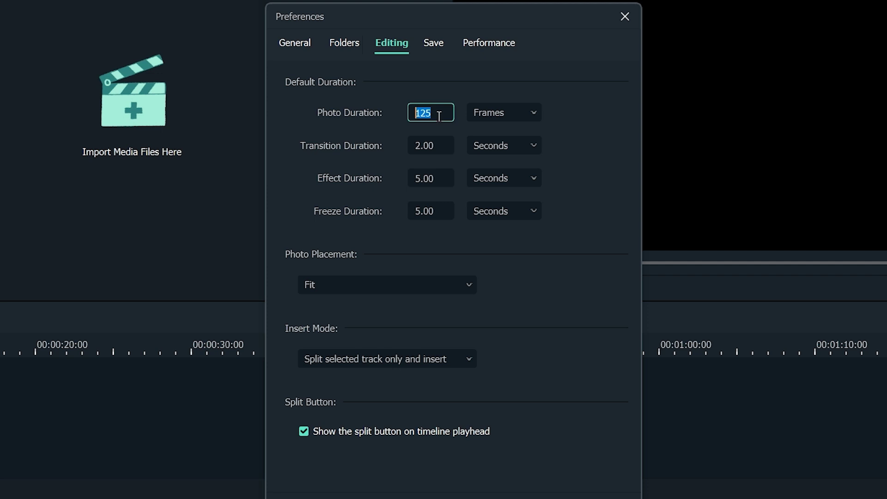
pyautogui.write('20')
pyautogui.press('Return')
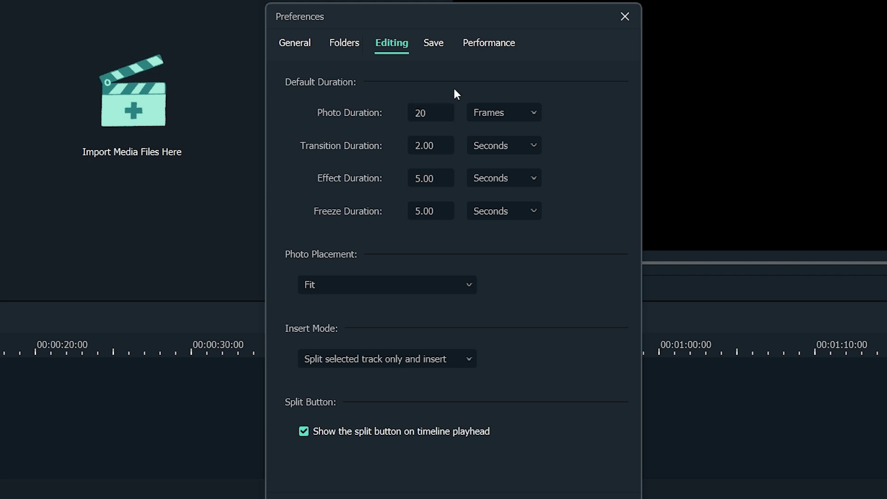
# Review the save preferences, including the backup interval options and the directory selection for the backup and default project locations.
pyautogui.click(432, 43)
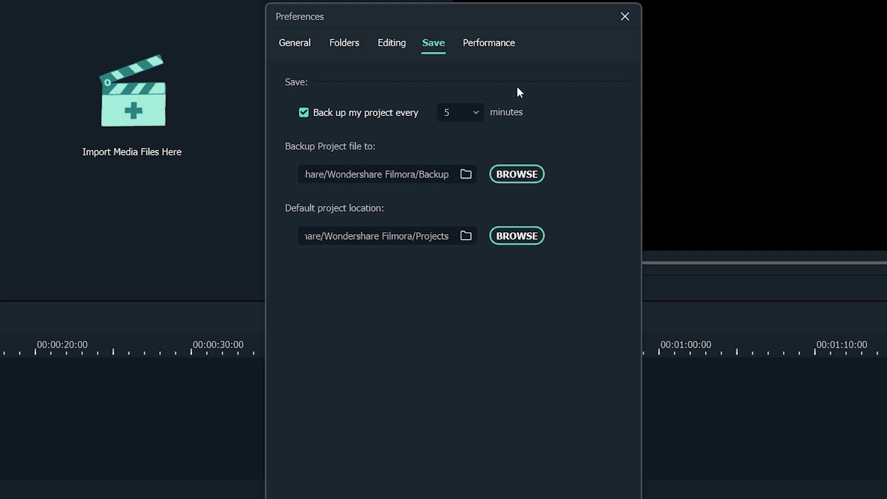
pyautogui.click(476, 113)
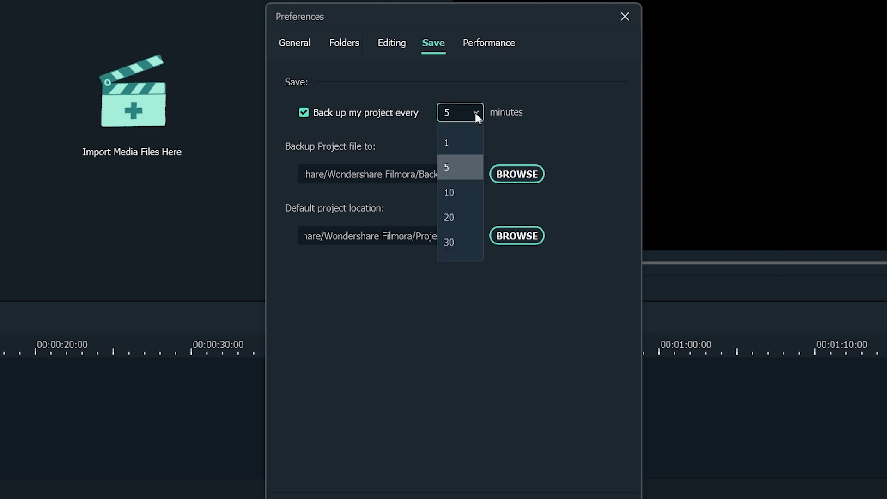
pyautogui.click(474, 113)
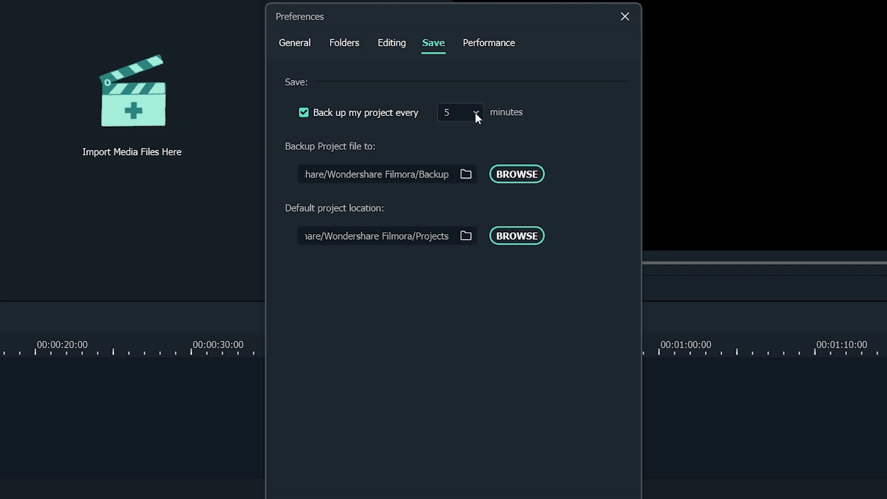
pyautogui.click(518, 177)
pyautogui.press('Escape')
pyautogui.click(534, 237)
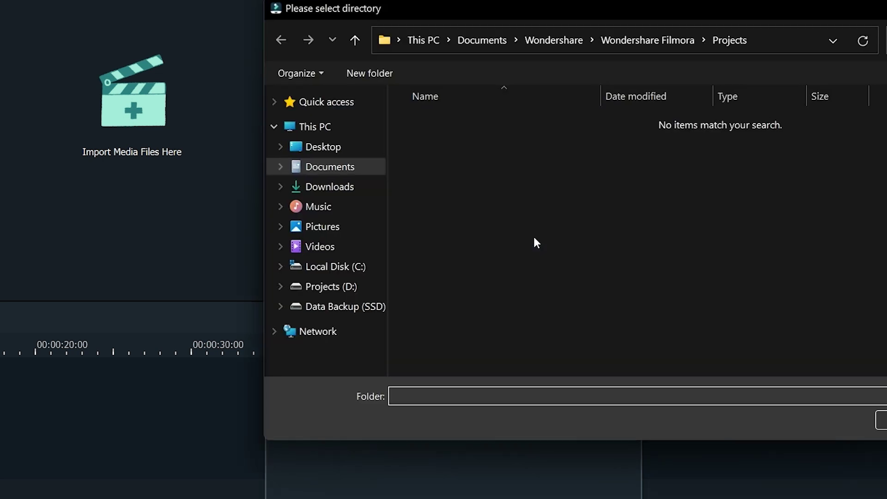
pyautogui.press('Escape')
# Look at the performance preferences, including the list of available graphics cards.
pyautogui.click(488, 44)
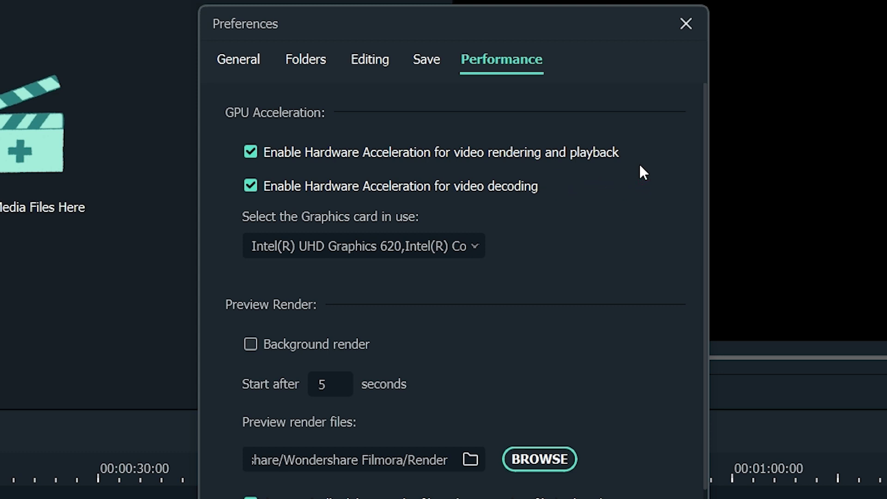
pyautogui.click(476, 245)
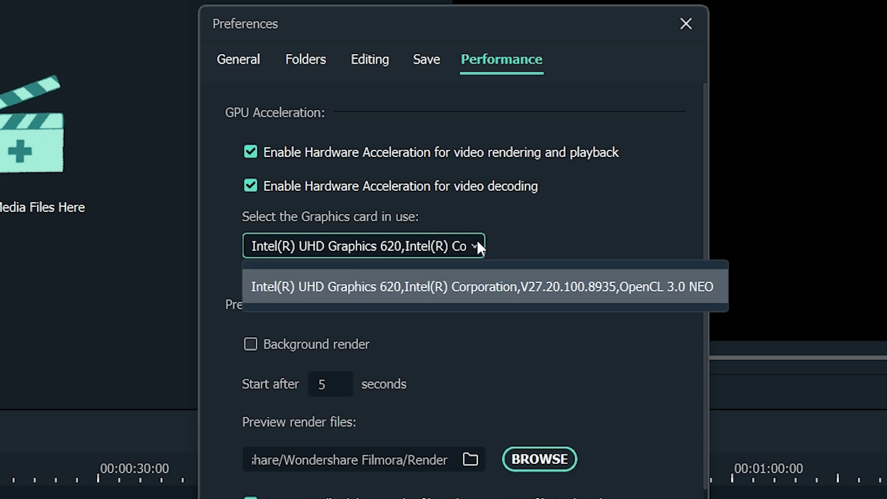
pyautogui.click(479, 247)
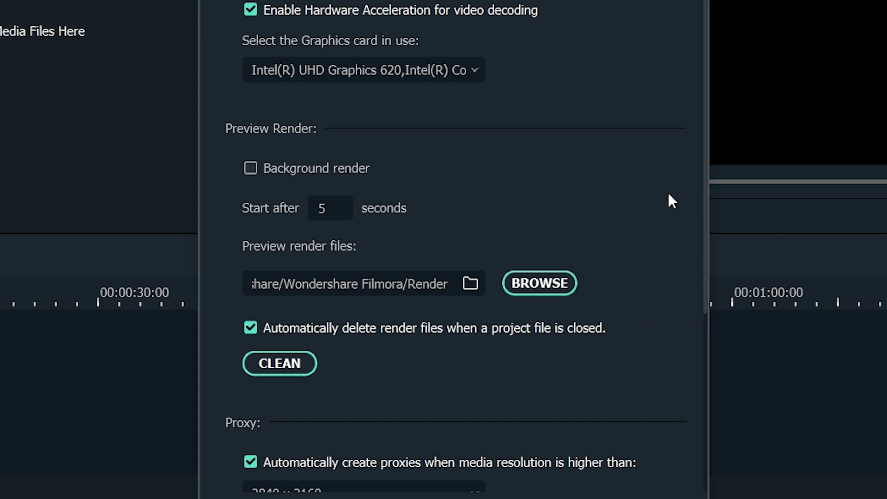
# Review the preview render, proxy and render settings, including the proxy resolution options, and accept the preferences.
pyautogui.scroll(-5, 705, 175)
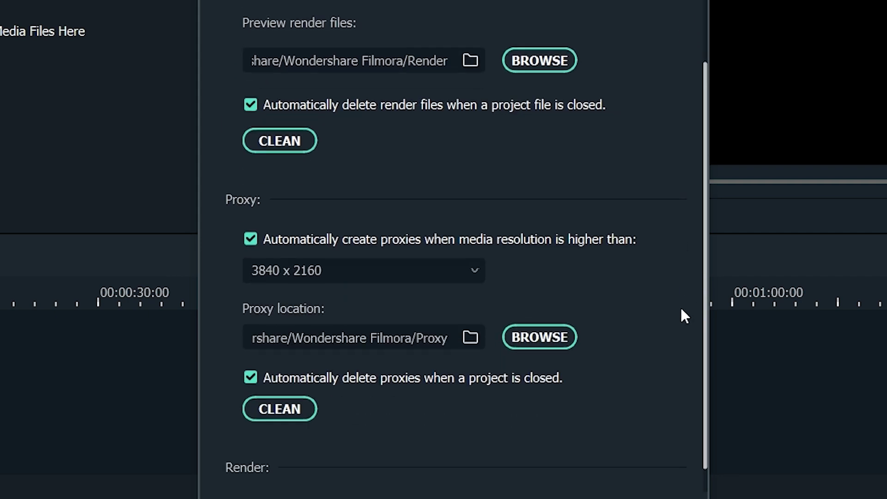
pyautogui.scroll(-1, 678, 324)
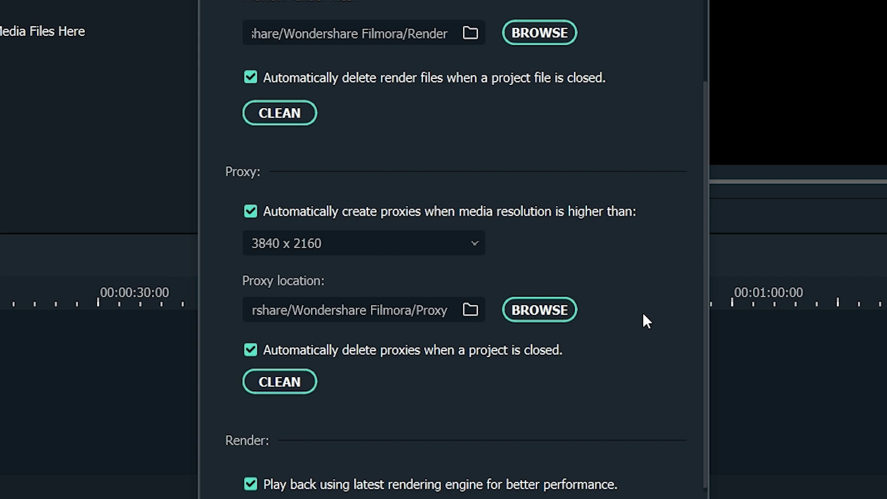
pyautogui.click(476, 244)
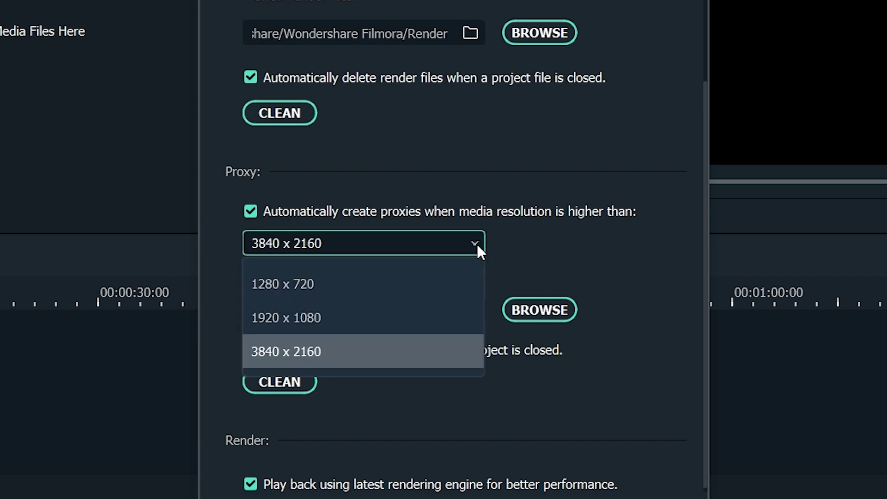
pyautogui.click(477, 244)
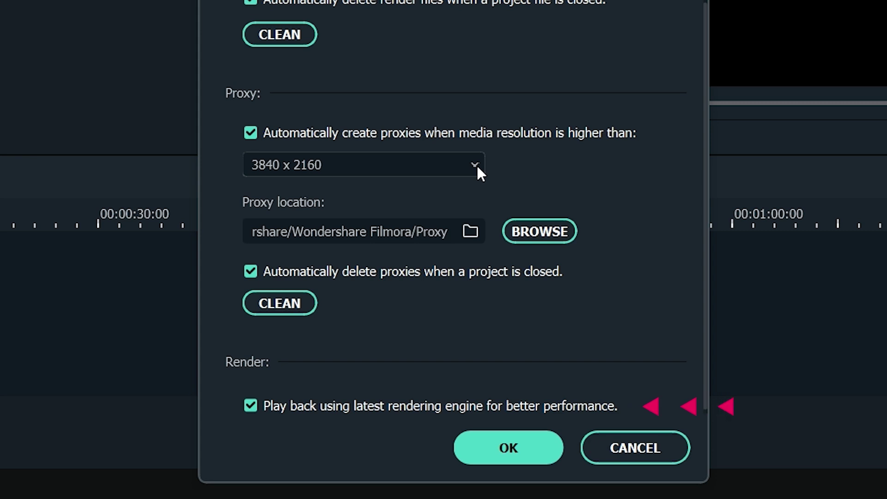
pyautogui.click(494, 445)
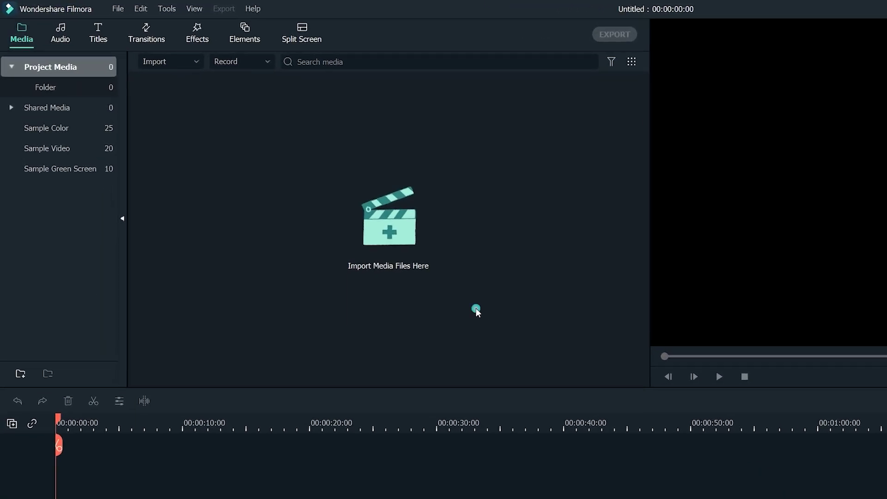
# Rename the existing folder under Project Media as Cam 1.
pyautogui.click(476, 309)
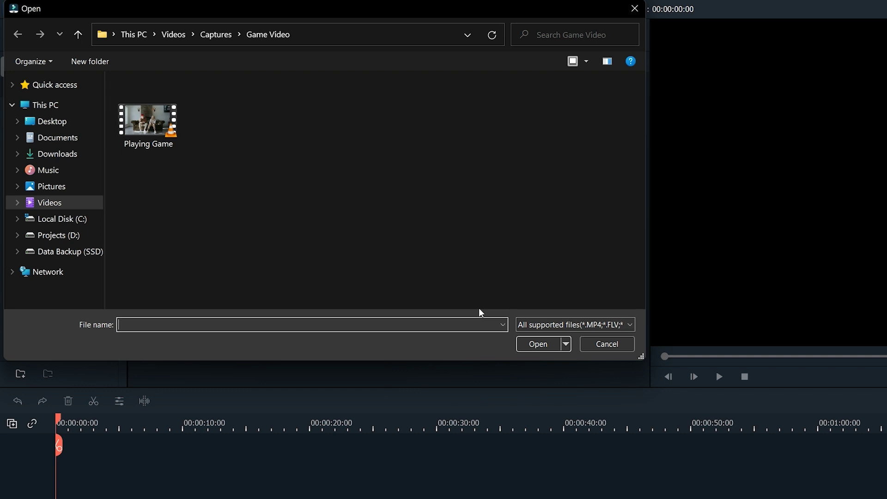
pyautogui.click(592, 345)
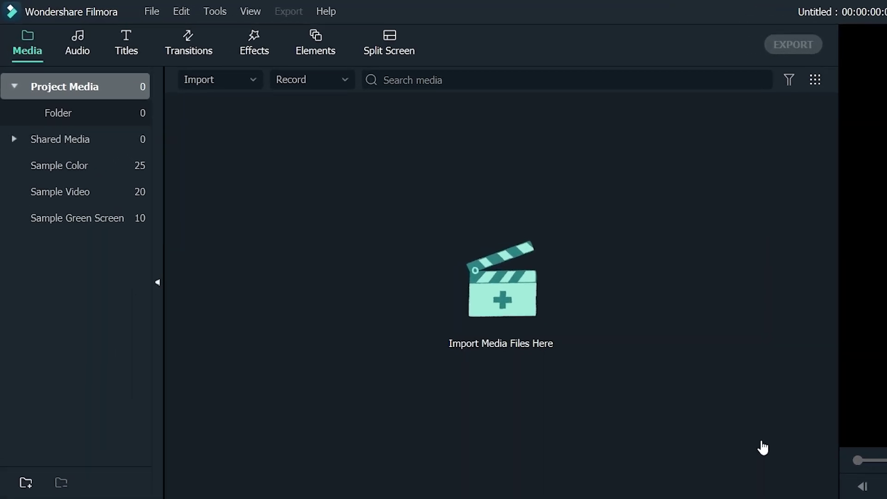
pyautogui.click(137, 98)
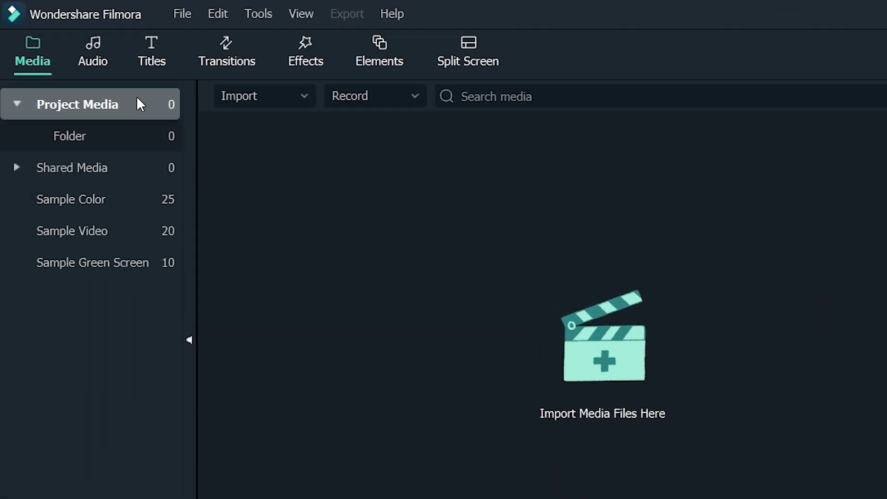
pyautogui.click(122, 136)
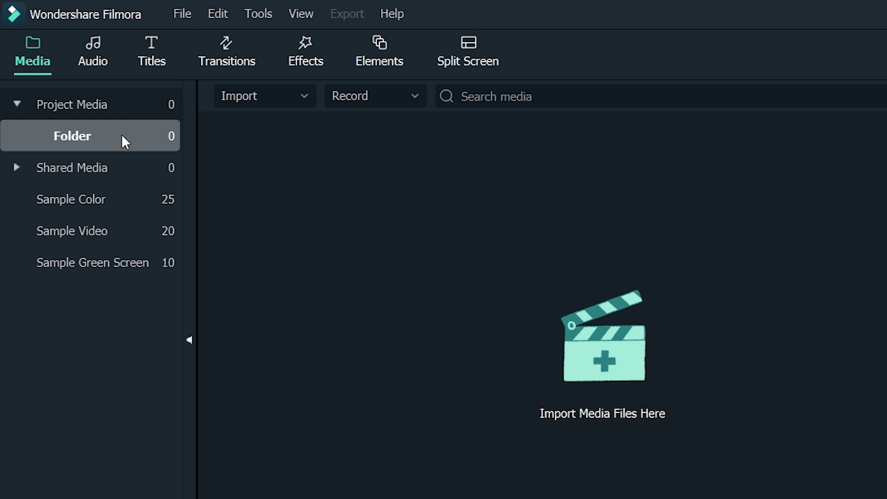
pyautogui.rightClick(123, 140)
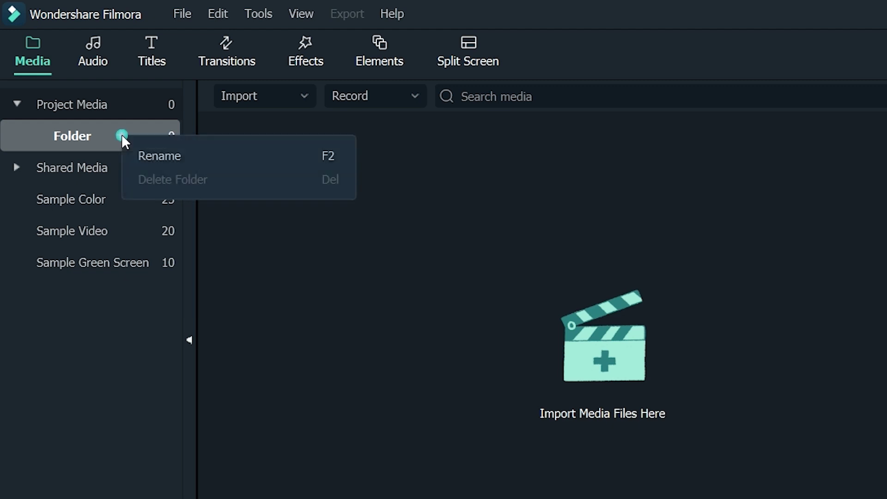
pyautogui.click(208, 145)
pyautogui.write('Cam 1')
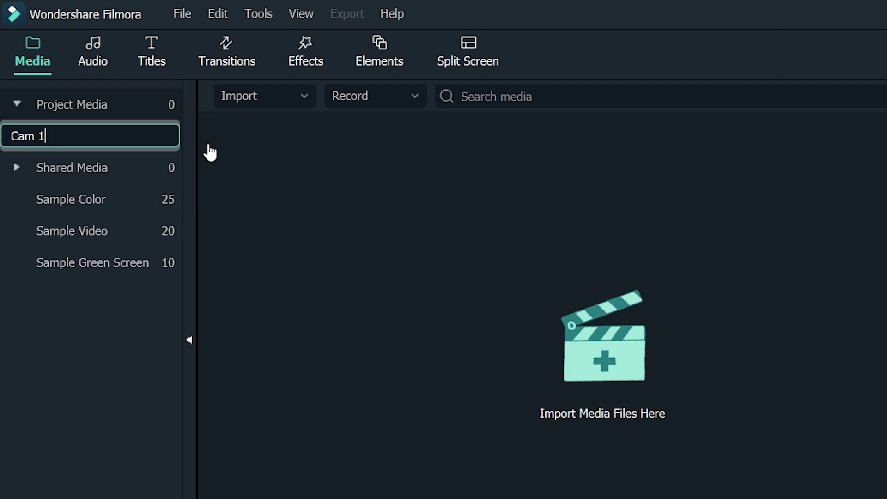
pyautogui.press('Return')
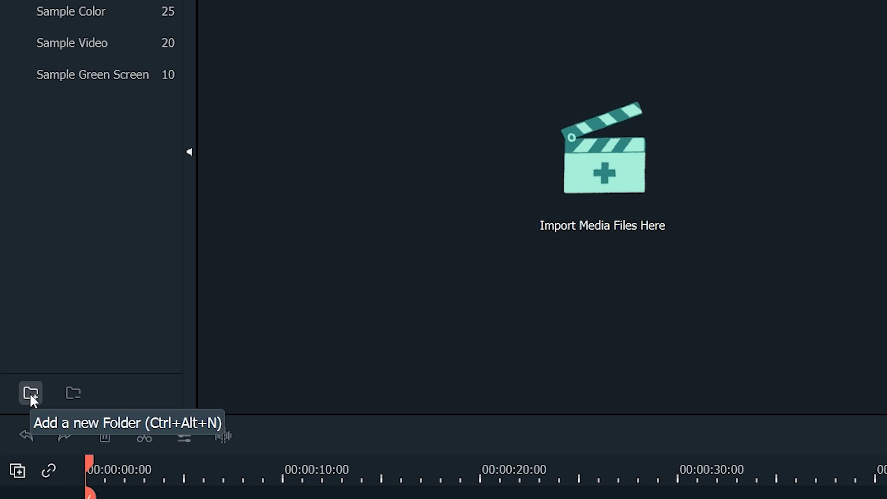
# Add two new folders named Cam 2 and Audio to Project Media.
pyautogui.click(30, 393)
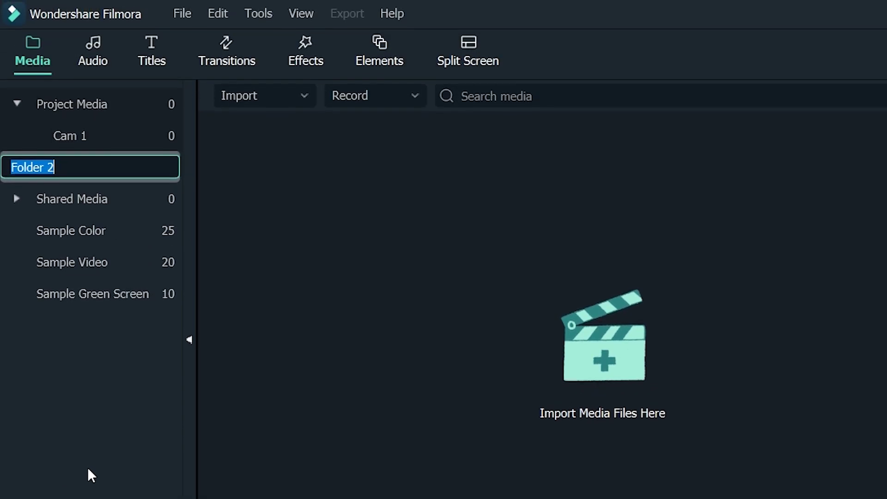
pyautogui.write('Cam 2')
pyautogui.press('Return')
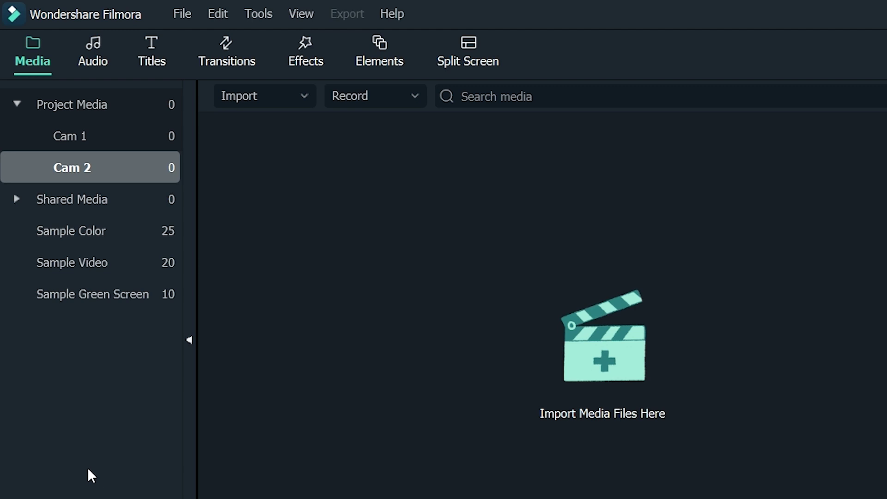
pyautogui.click(31, 497)
pyautogui.write('Audio')
pyautogui.press('Return')
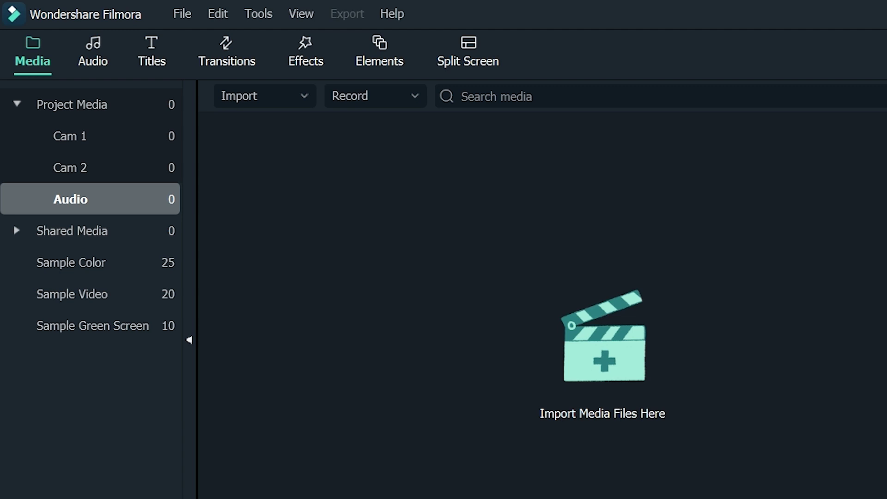
# Import the videos Vlog 1 and Vlog 2 from the Videos folder into the Cam 1 media folder.
pyautogui.click(76, 139)
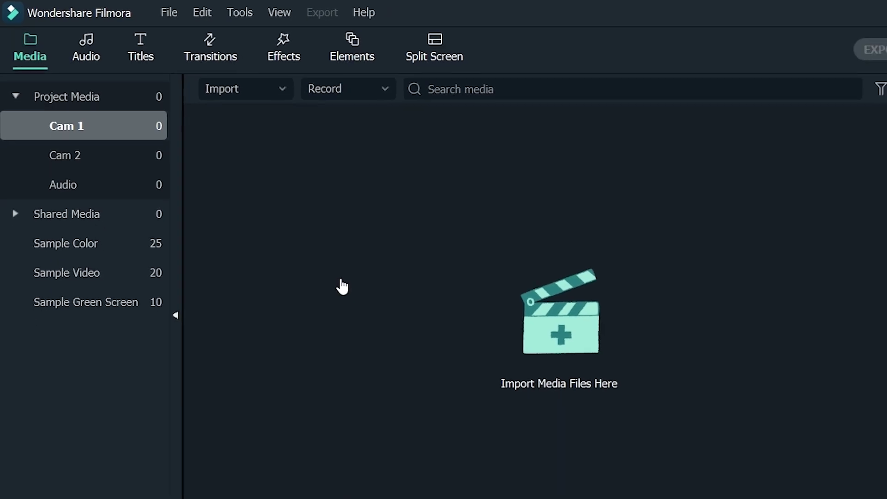
pyautogui.doubleClick(370, 309)
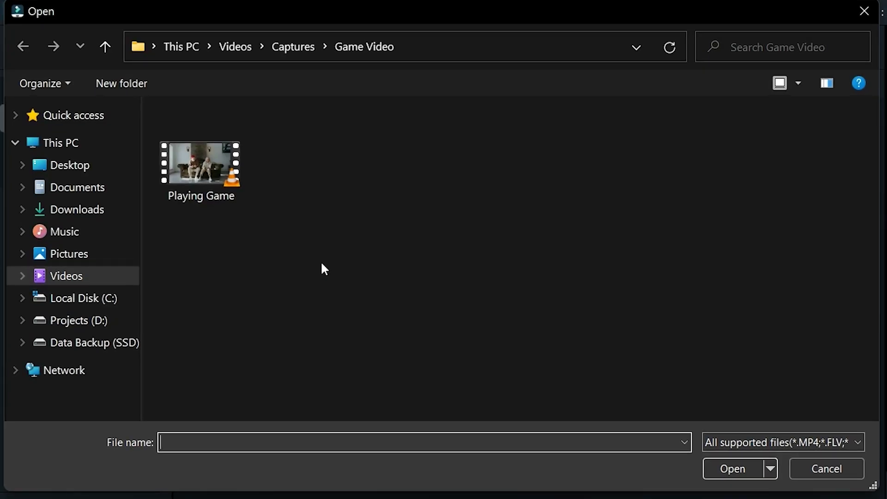
pyautogui.click(826, 468)
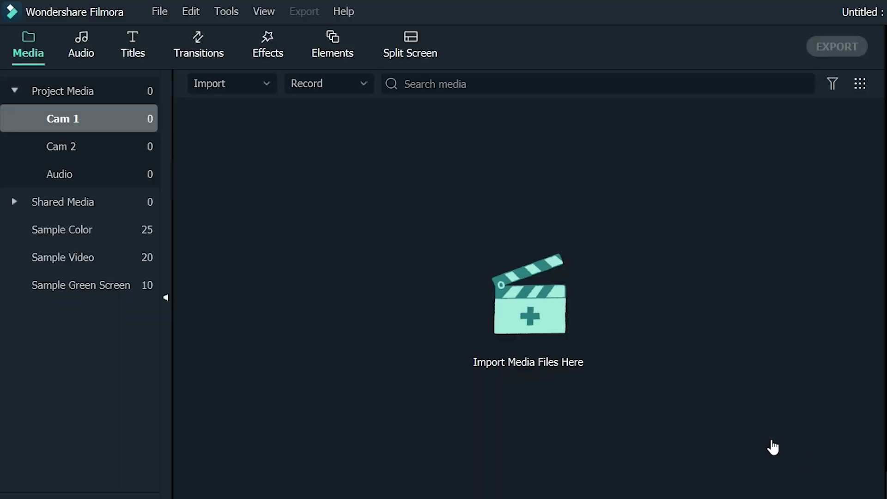
pyautogui.click(270, 85)
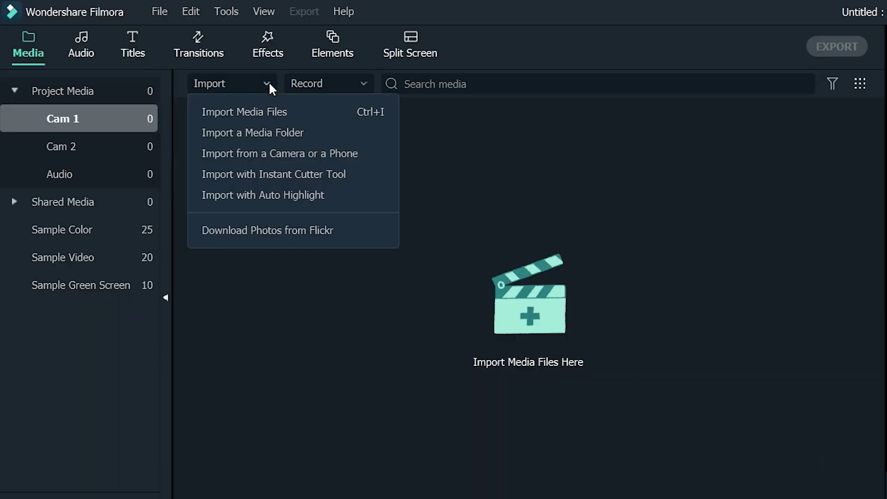
pyautogui.click(331, 116)
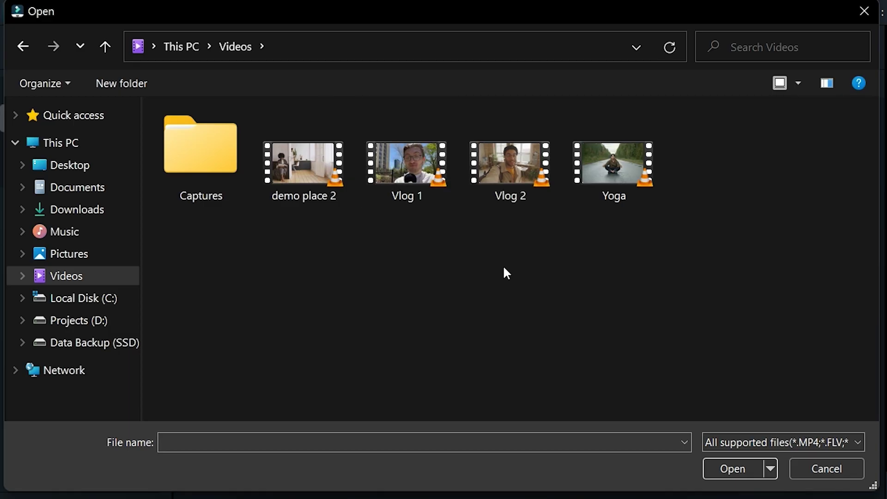
pyautogui.moveTo(537, 223); pyautogui.dragTo(422, 159)
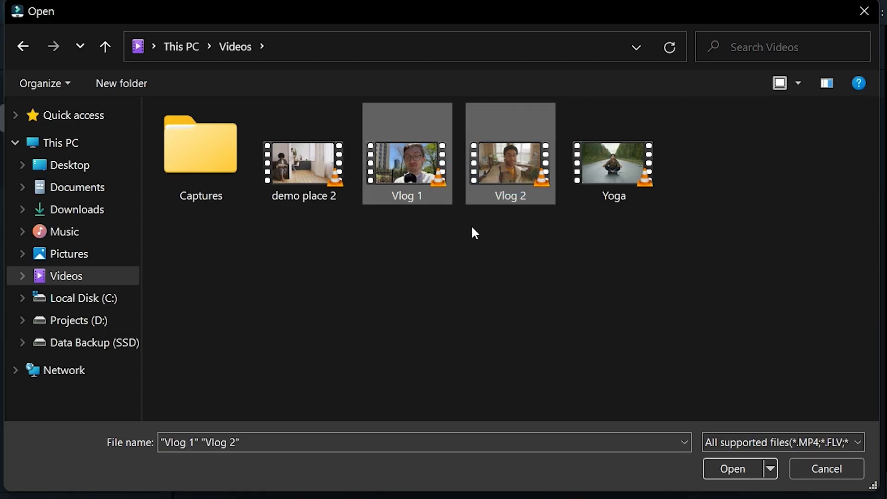
pyautogui.click(706, 476)
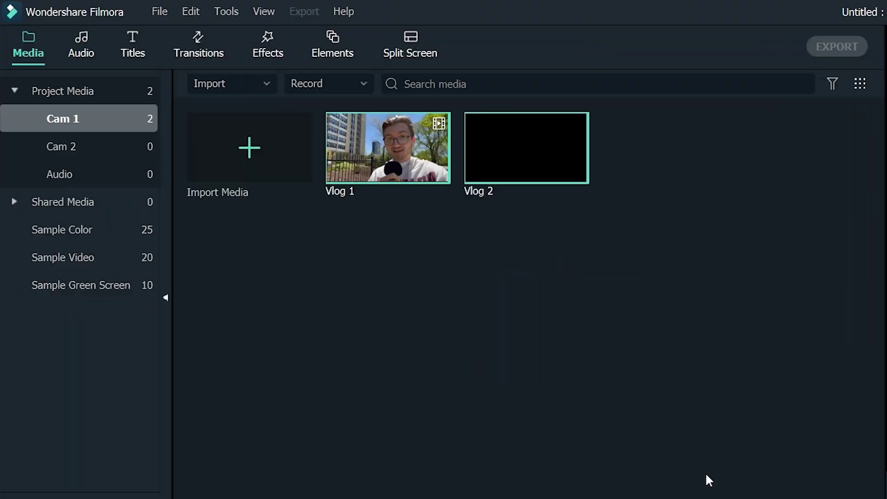
# Import the videos demo place 2 and Yoga into the Cam 2 media folder.
pyautogui.click(135, 148)
pyautogui.doubleClick(381, 274)
pyautogui.click(315, 200)
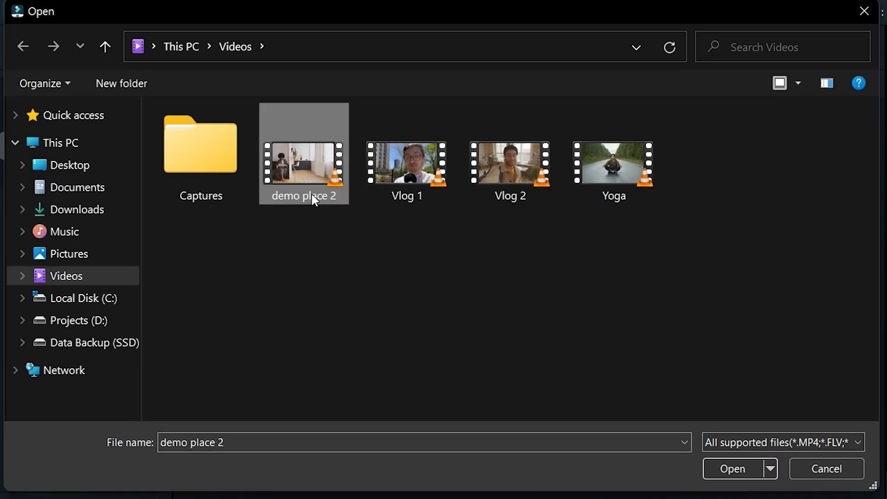
pyautogui.keyDown('ctrl'); pyautogui.click(604, 192); pyautogui.keyUp('ctrl')
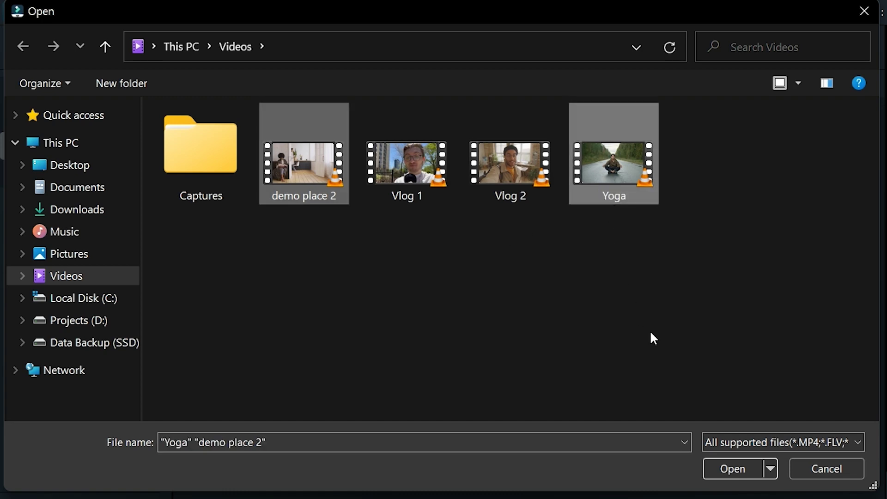
pyautogui.click(722, 465)
# Import music 2, music 3, My Audio and The Music from the Music folder into the Audio media folder.
pyautogui.click(107, 173)
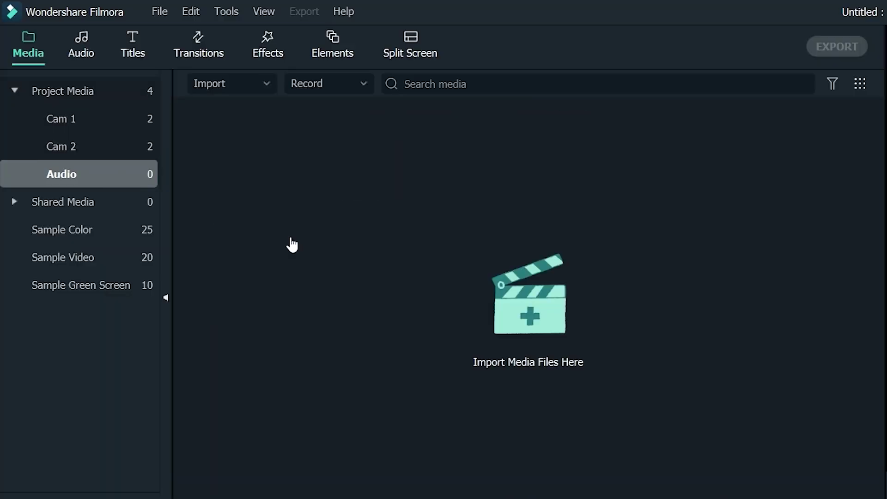
pyautogui.click(372, 279)
pyautogui.click(208, 259)
pyautogui.keyDown('shift'); pyautogui.click(193, 165); pyautogui.keyUp('shift')
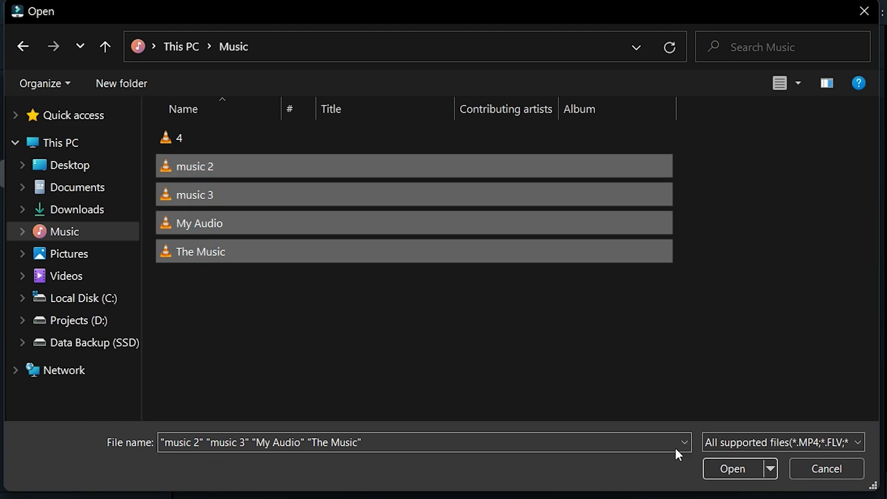
pyautogui.click(727, 469)
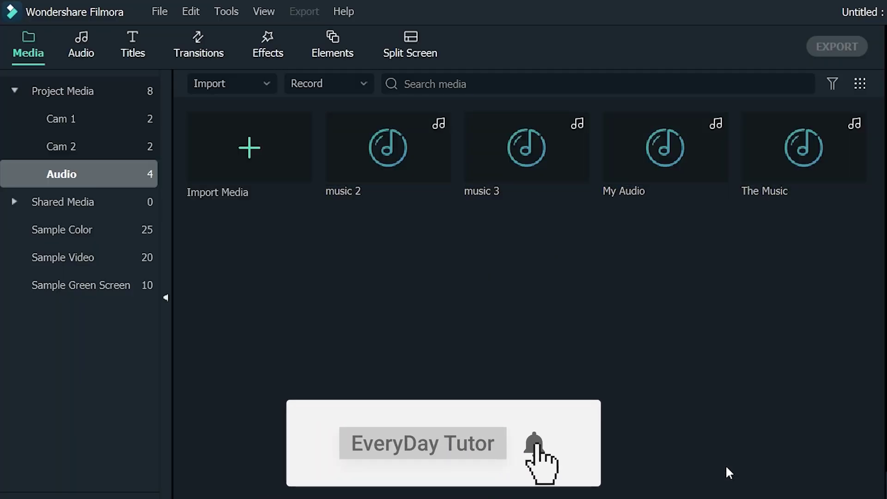
# Examine all of the project media together, and check the contents of the Cam 1, Cam 2 and Audio folders.
pyautogui.doubleClick(115, 91)
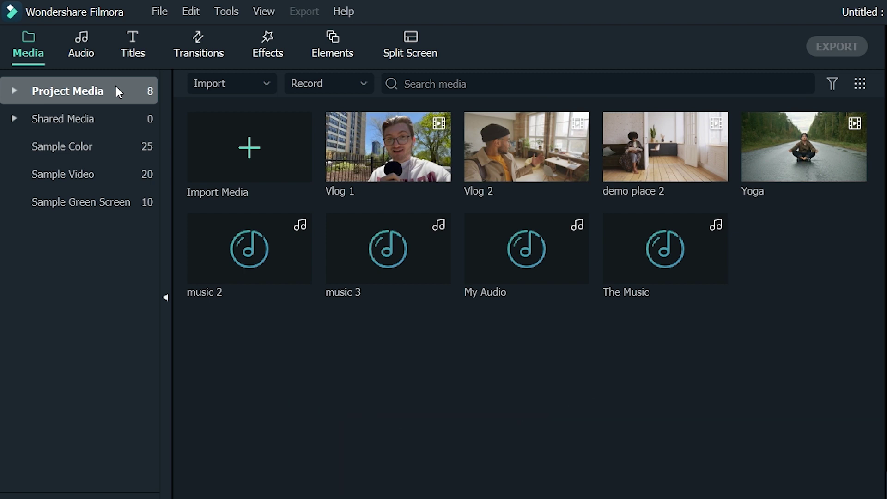
pyautogui.doubleClick(116, 90)
pyautogui.click(104, 118)
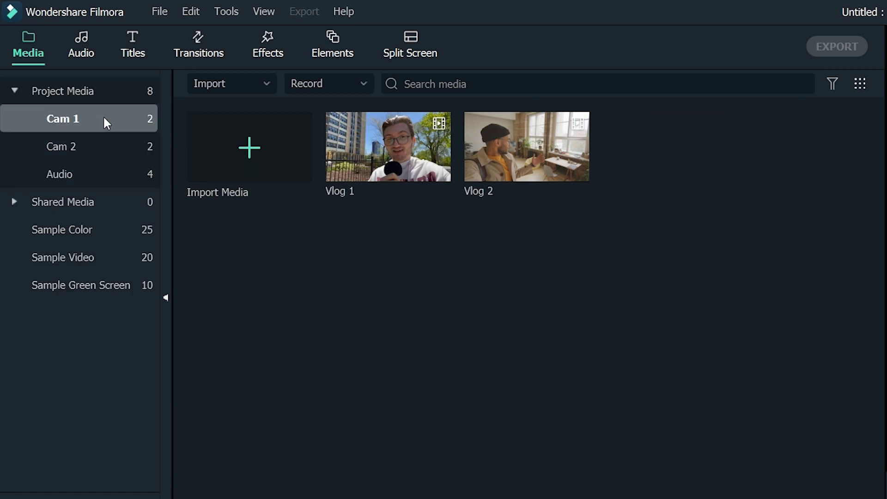
pyautogui.click(109, 145)
pyautogui.click(112, 173)
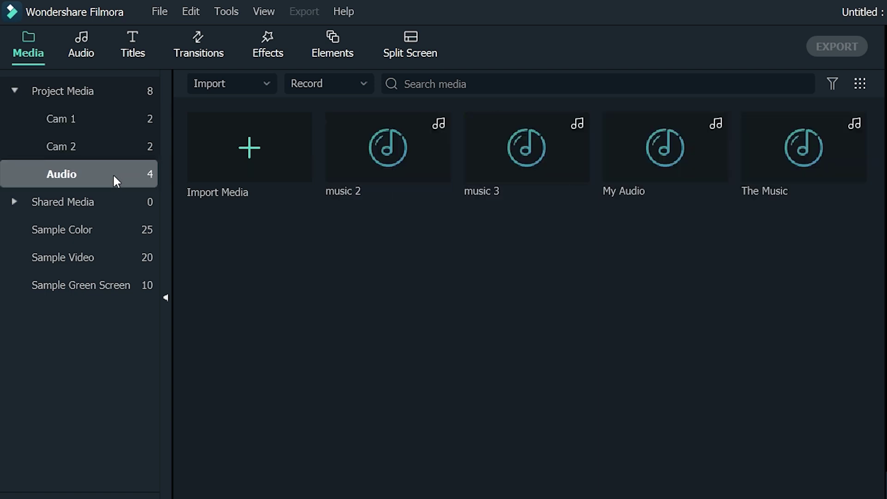
pyautogui.click(118, 145)
pyautogui.click(118, 118)
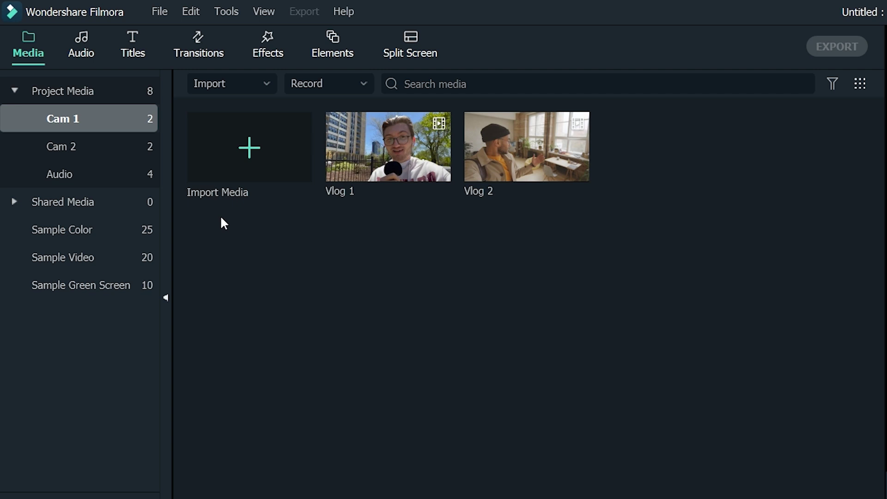
# Open the project settings and choose the 16:9 (Widescreen) aspect ratio with the 1920 x 1080 (Full HD) resolution.
pyautogui.click(160, 13)
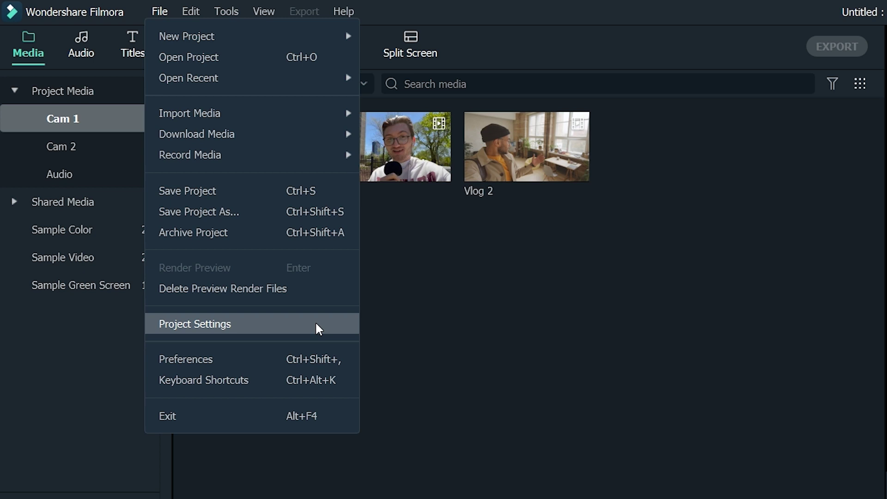
pyautogui.click(505, 362)
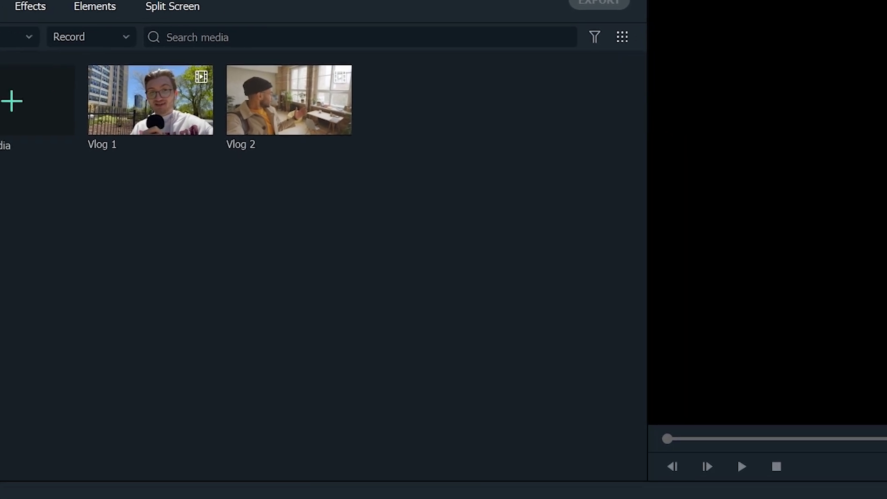
pyautogui.click(809, 350)
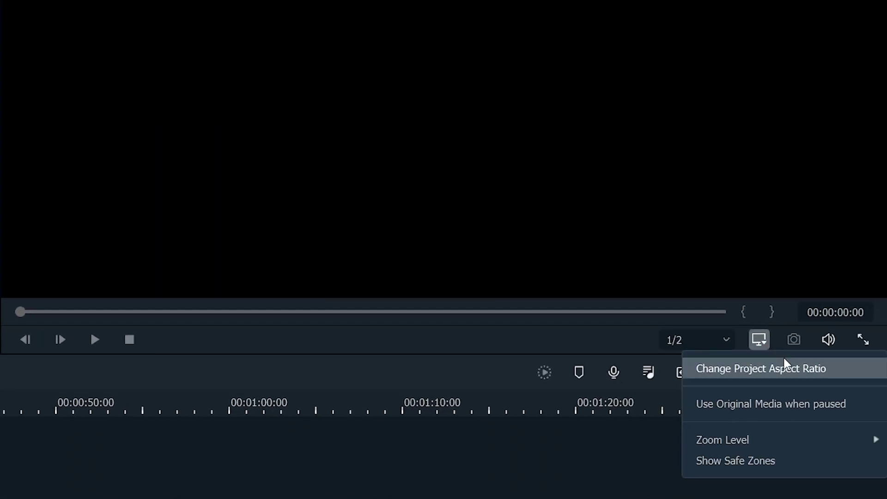
pyautogui.click(837, 379)
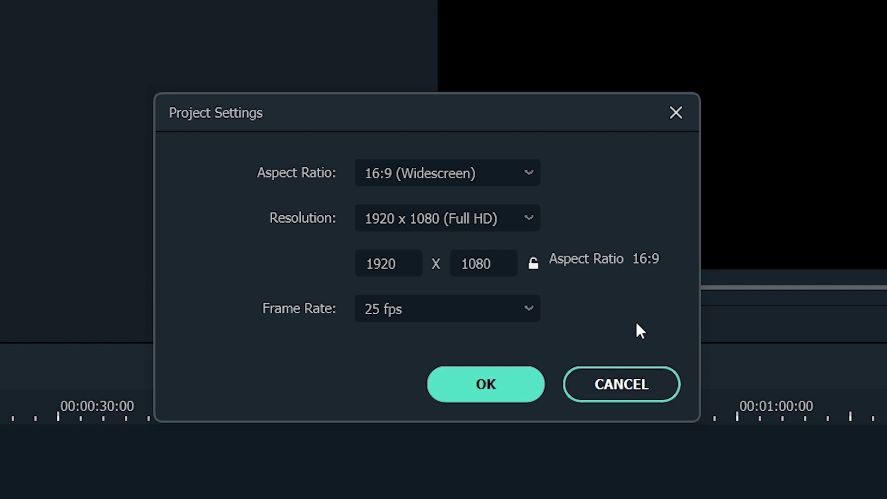
pyautogui.click(490, 168)
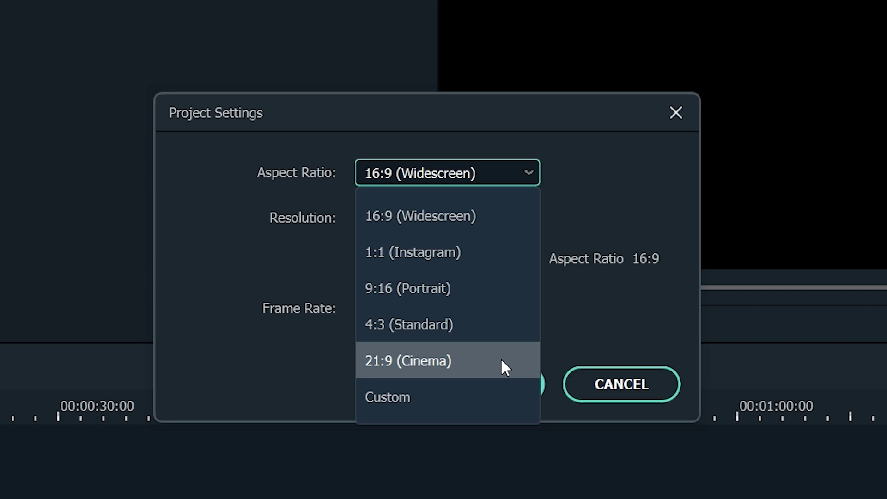
pyautogui.click(490, 219)
pyautogui.click(530, 218)
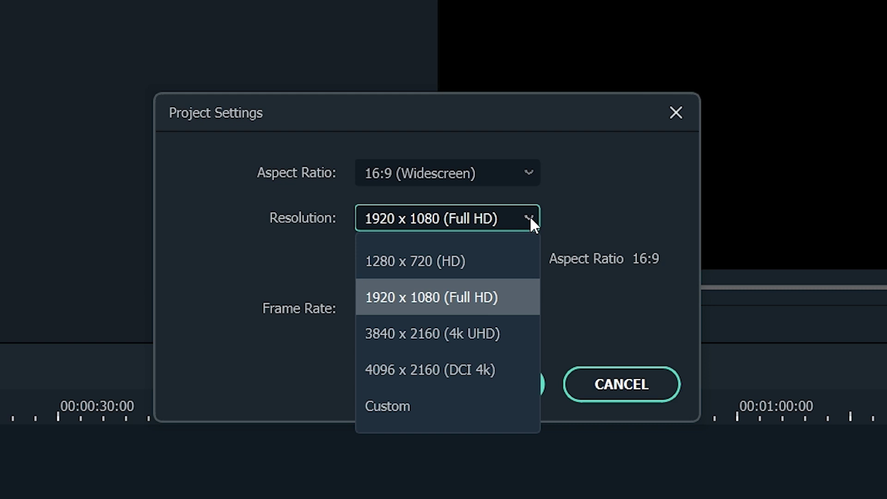
pyautogui.click(497, 298)
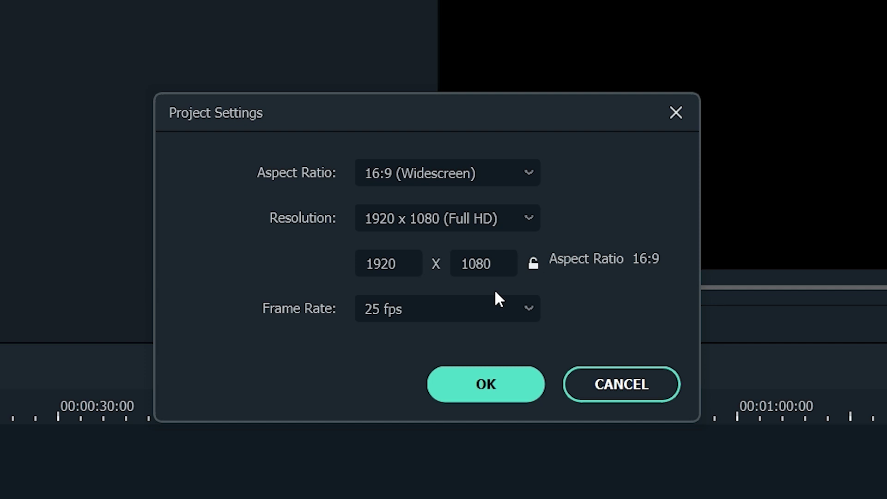
# Try a frame width of 1440 with the aspect ratio unlocked, and set the width back to 1920.
pyautogui.doubleClick(392, 262)
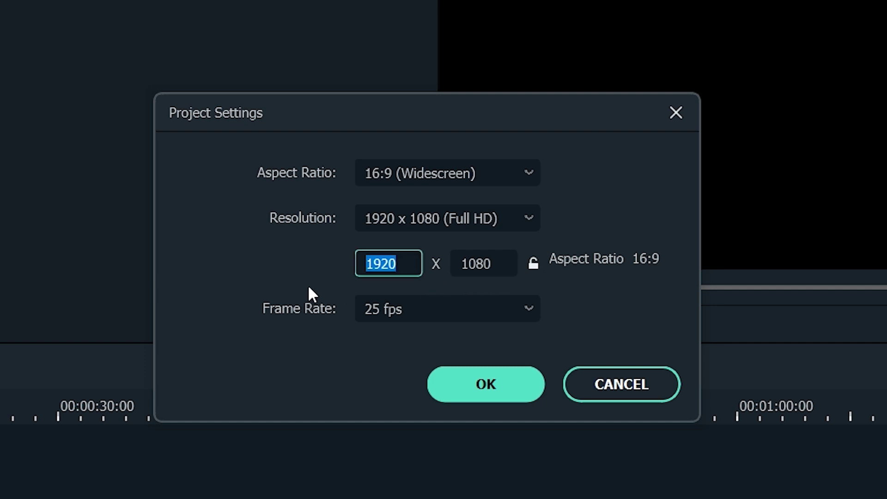
pyautogui.write('1440')
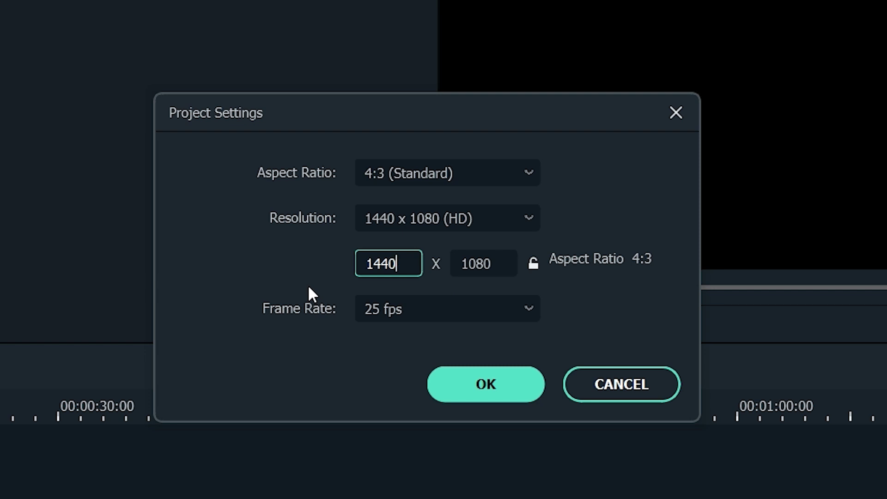
pyautogui.press('BackSpace')
pyautogui.press('BackSpace')
pyautogui.press('BackSpace')
pyautogui.press('BackSpace')
pyautogui.write('1920')
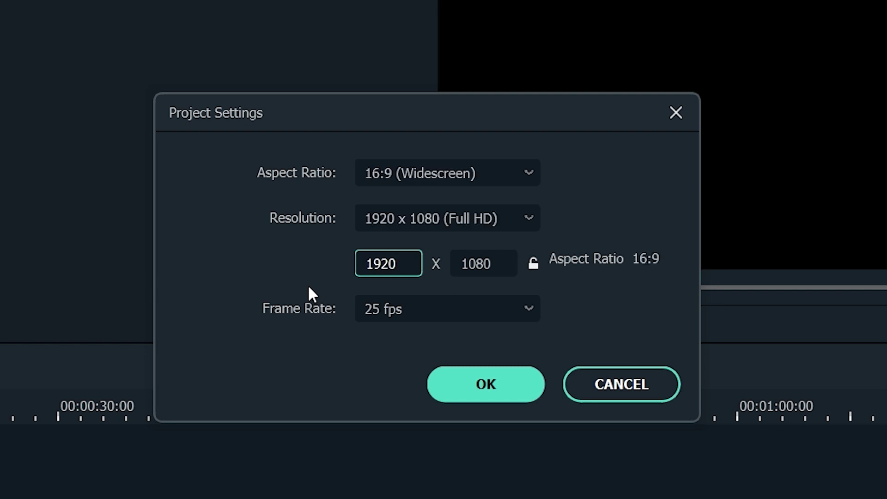
# Lock the project's aspect ratio, try a frame width of 1440, and restore the width to 1920.
pyautogui.click(536, 265)
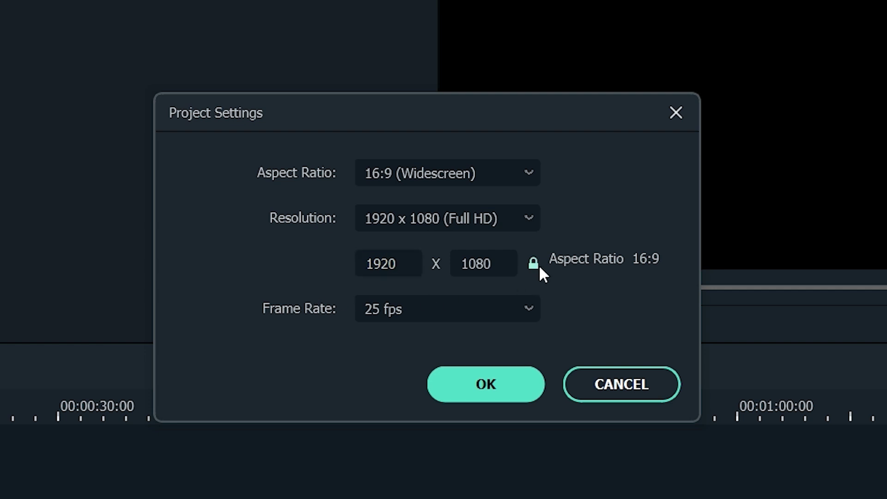
pyautogui.moveTo(406, 264); pyautogui.dragTo(292, 256)
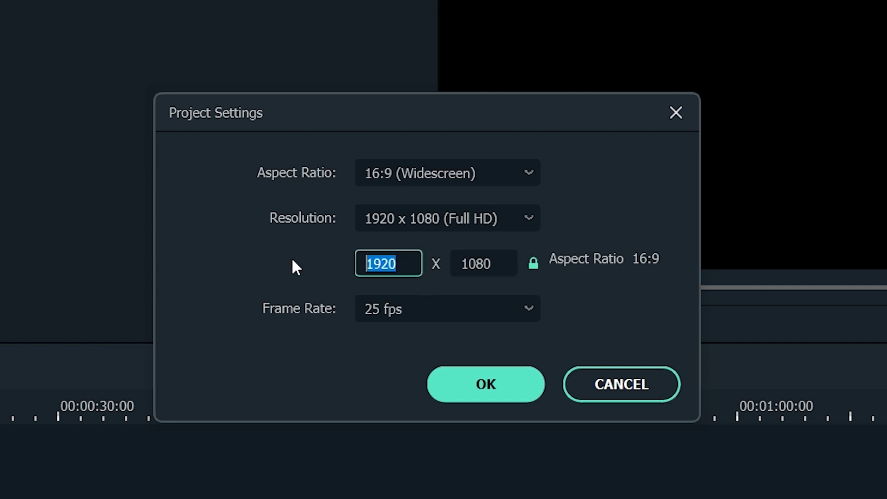
pyautogui.write('1440')
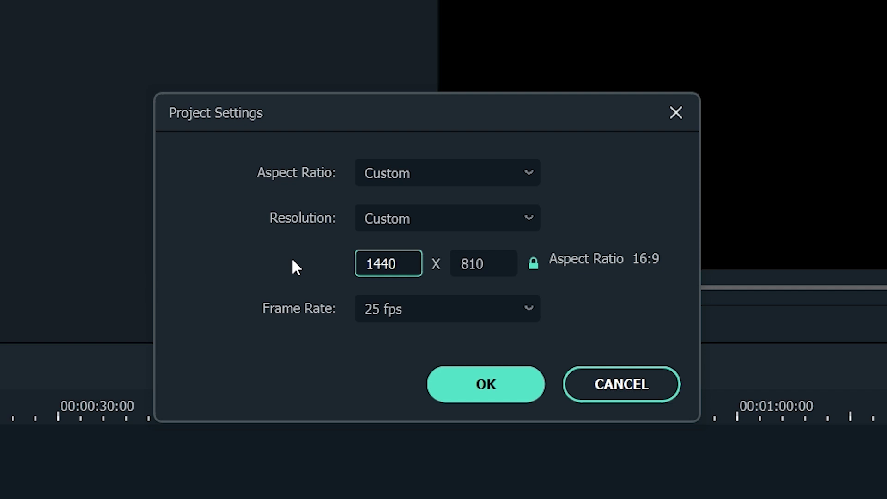
pyautogui.press('BackSpace')
pyautogui.press('BackSpace')
pyautogui.press('BackSpace')
pyautogui.press('BackSpace')
pyautogui.write('1920')
pyautogui.click(292, 260)
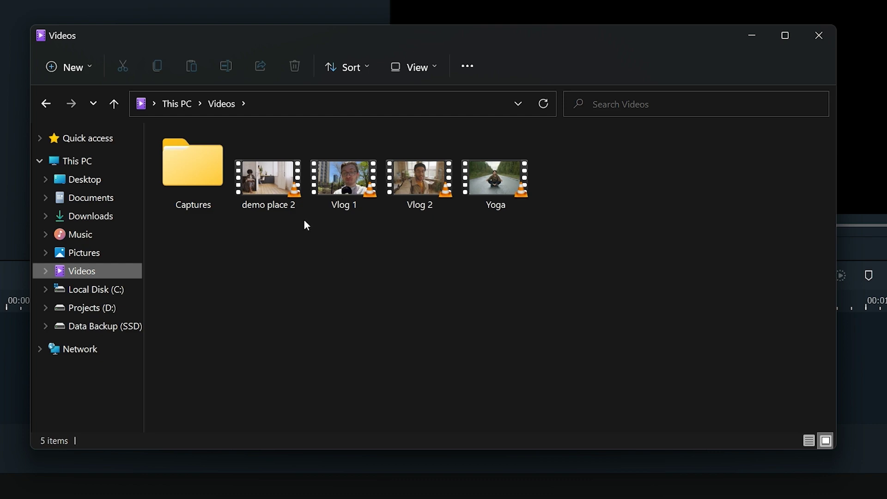
# In File Explorer's Videos folder, examine the detailed file properties of Vlog 2 and Vlog 1 for their frame size and frame rate.
pyautogui.rightClick(396, 184)
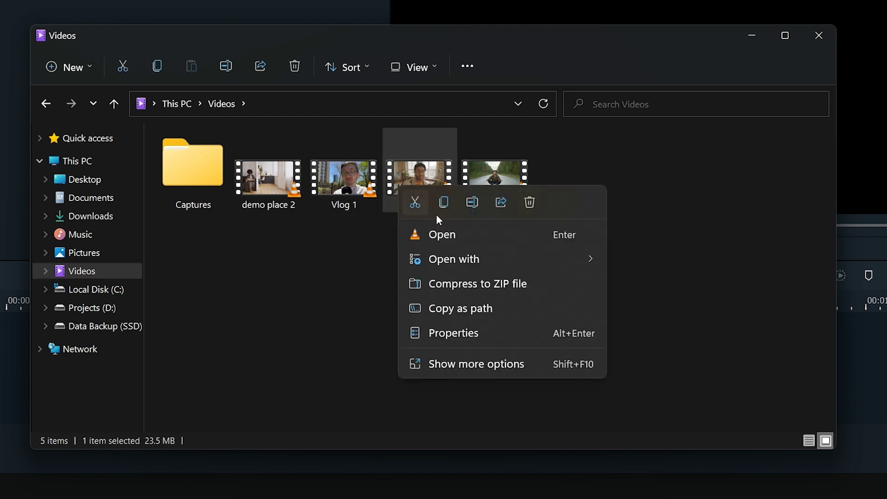
pyautogui.click(527, 334)
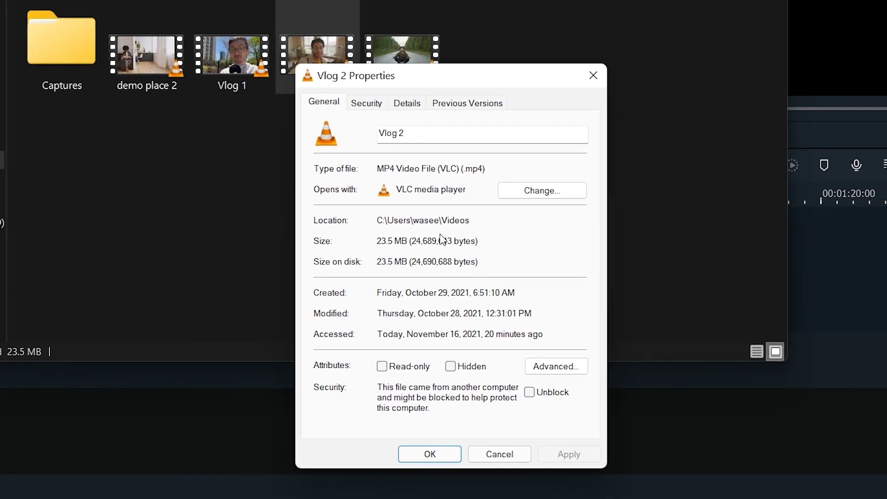
pyautogui.click(411, 109)
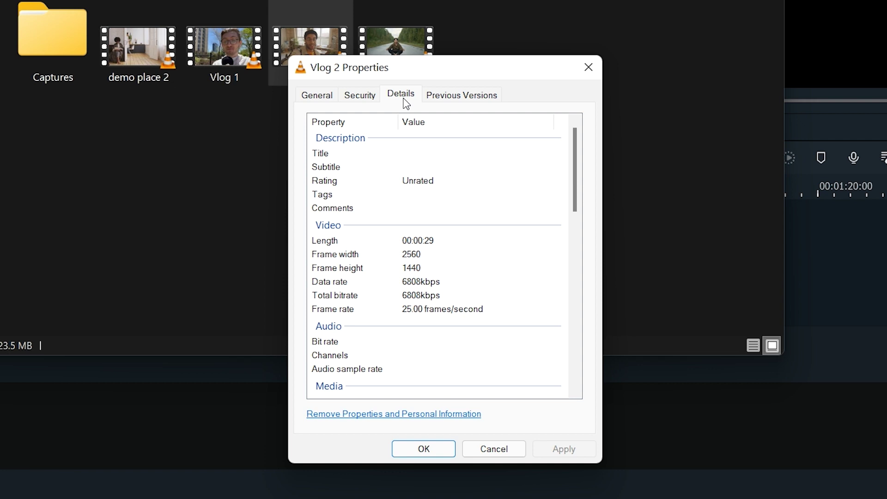
pyautogui.click(427, 449)
pyautogui.rightClick(237, 71)
pyautogui.click(367, 239)
pyautogui.click(355, 111)
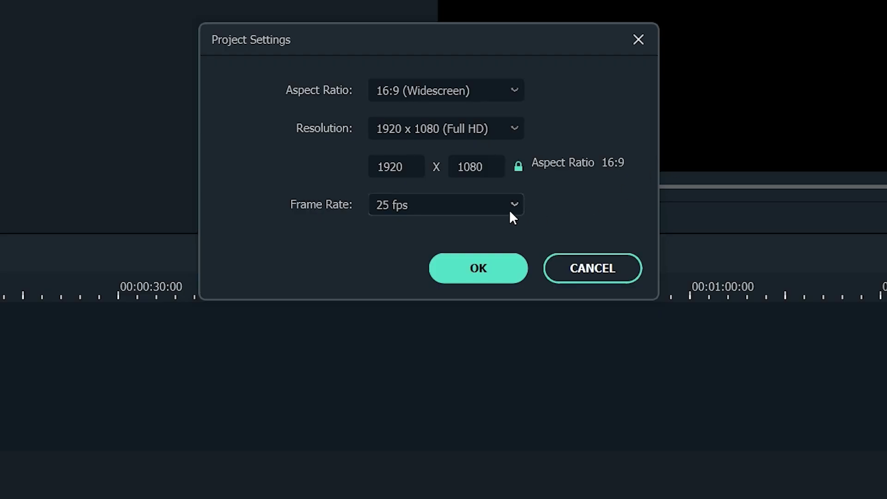
# Choose 25 fps as the project frame rate and apply the project settings.
pyautogui.click(509, 209)
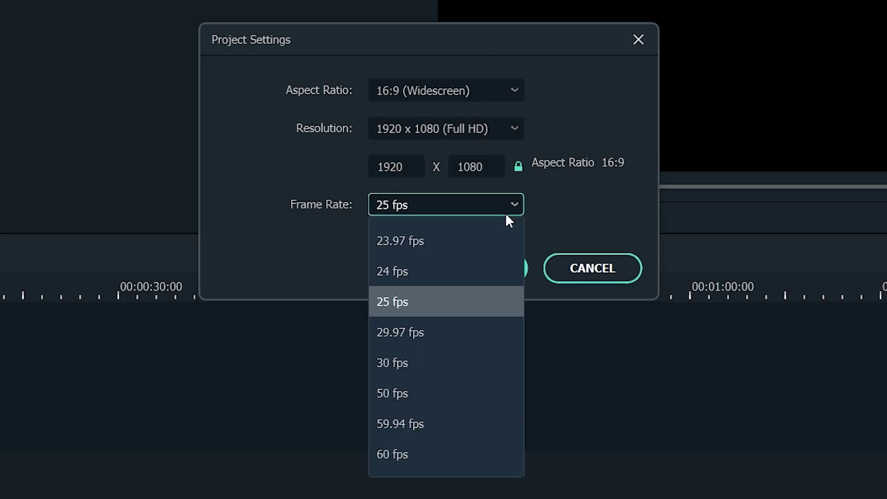
pyautogui.click(462, 296)
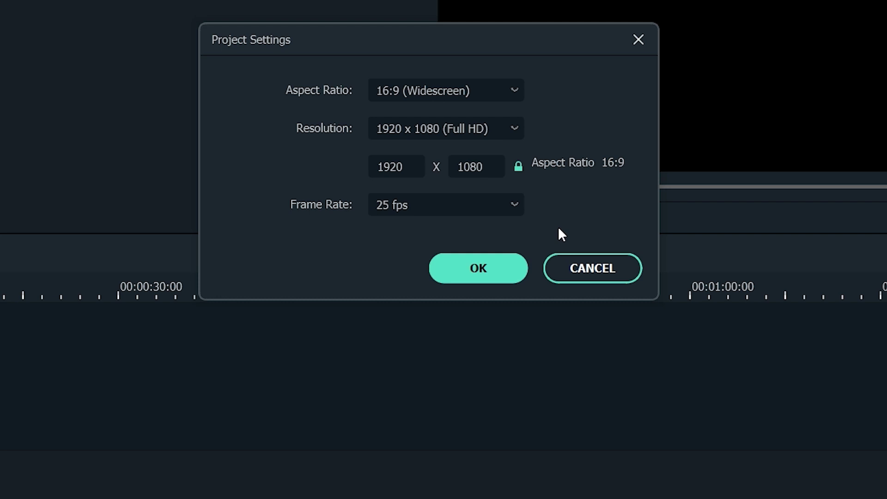
pyautogui.click(525, 270)
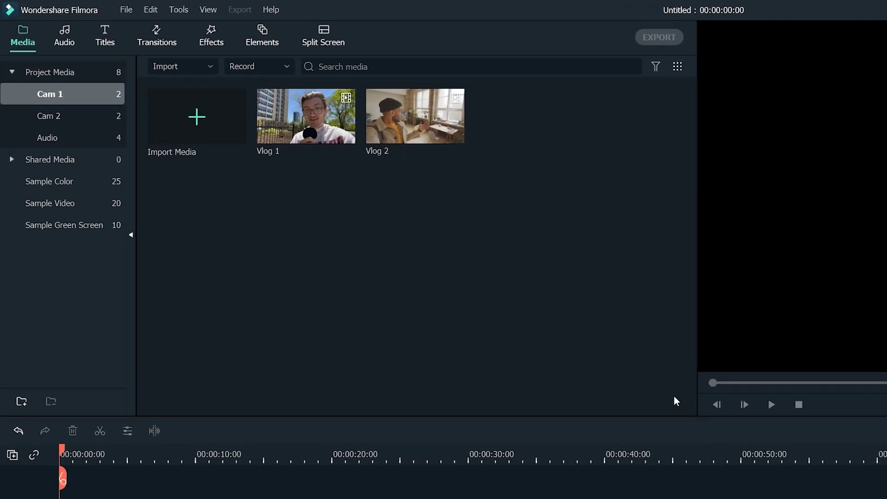
# Save the project in the Videos folder as First Project.
pyautogui.click(154, 11)
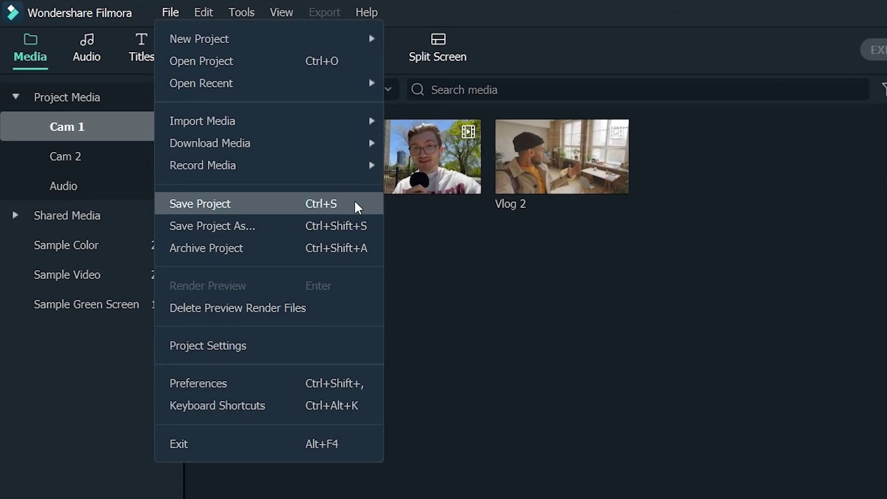
pyautogui.click(354, 199)
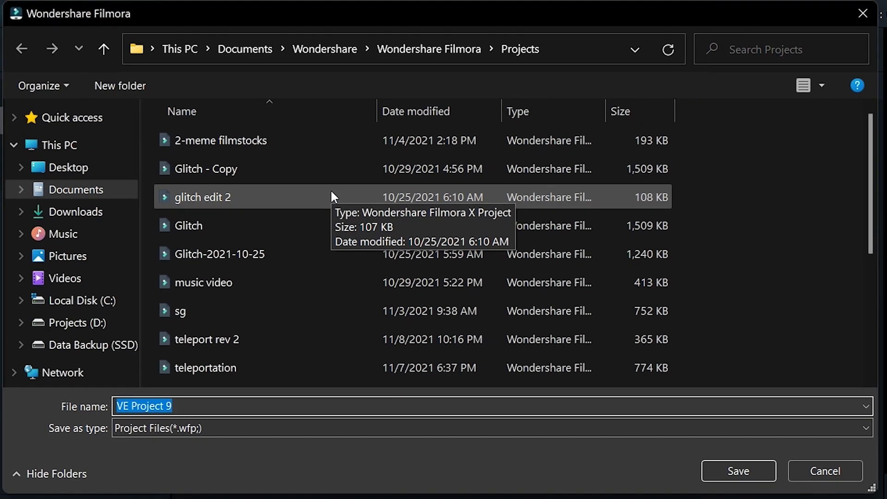
pyautogui.click(132, 279)
pyautogui.click(368, 400)
pyautogui.write('First Project')
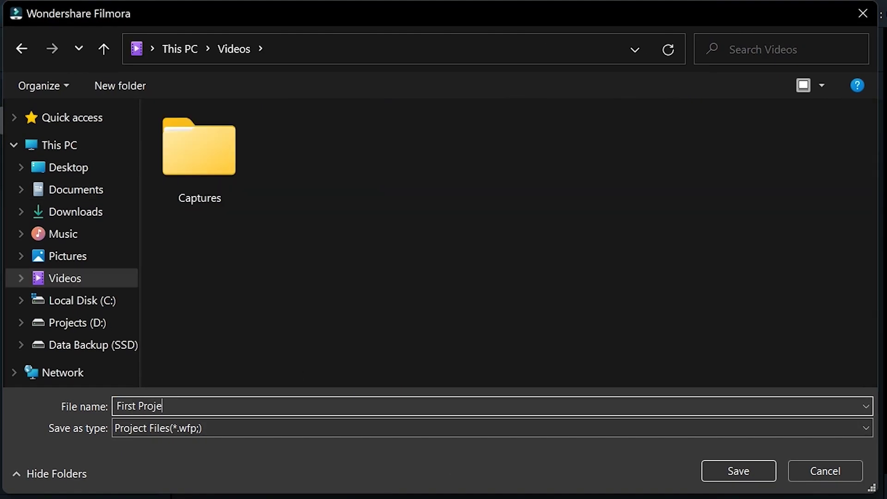
pyautogui.click(759, 477)
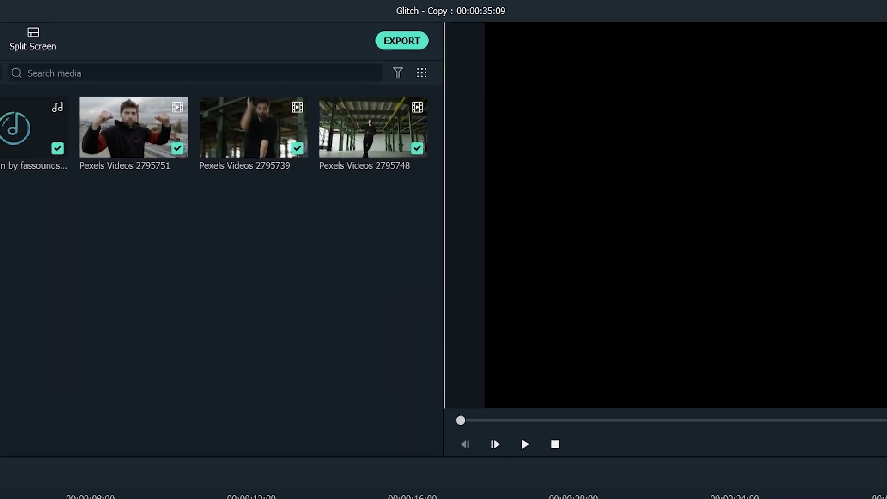
# Open the export options for the Glitch - Copy project, try the MOV format, and choose MP4 for the local export.
pyautogui.click(393, 49)
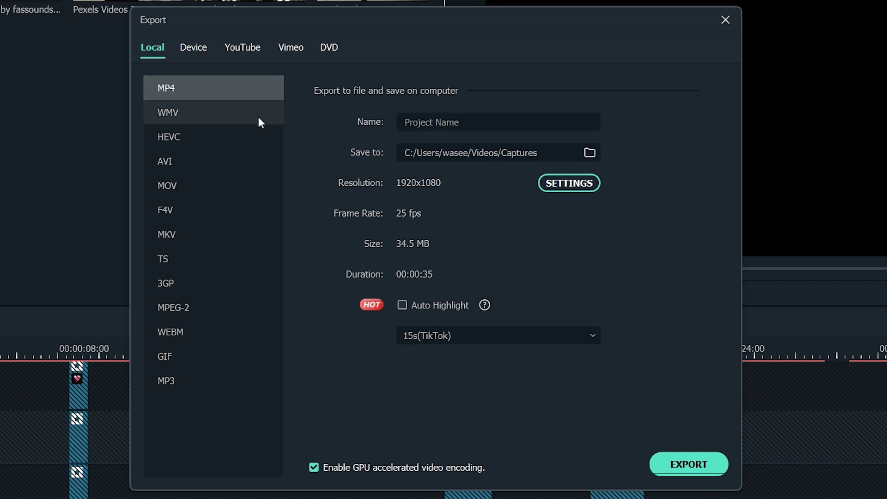
pyautogui.click(237, 184)
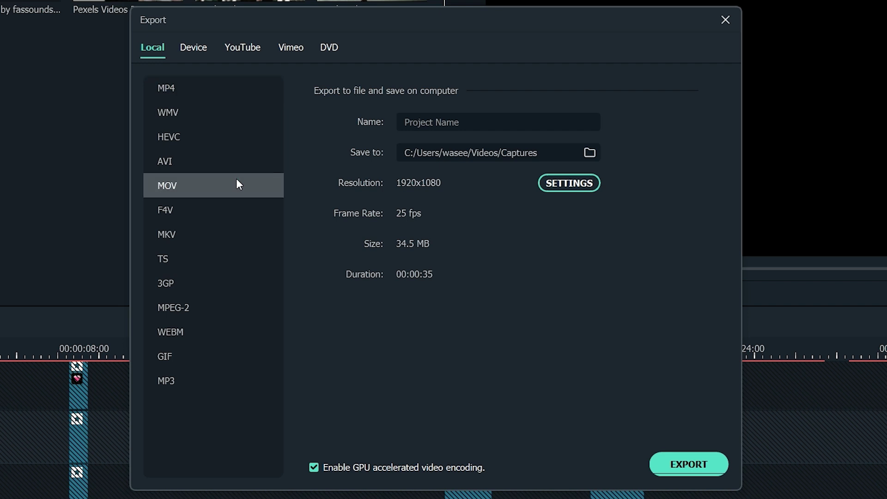
pyautogui.click(242, 90)
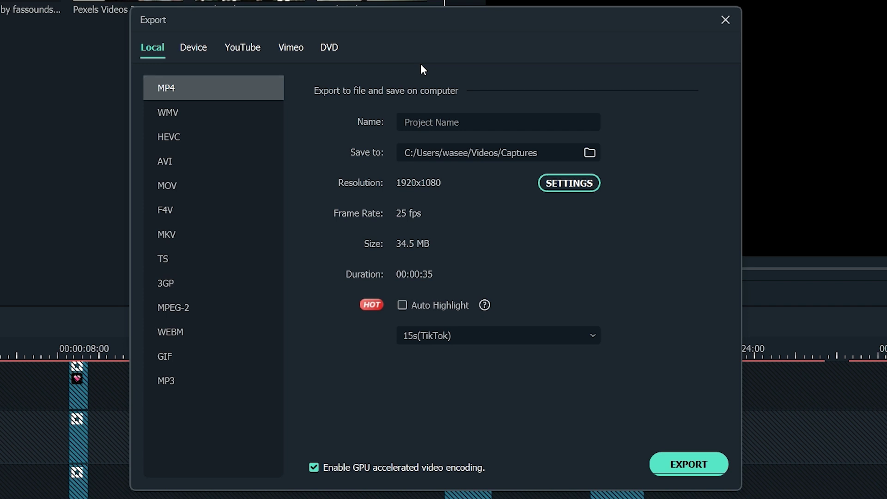
# Set the video bit rate in the MP4 export settings to 150000 kbps.
pyautogui.click(552, 183)
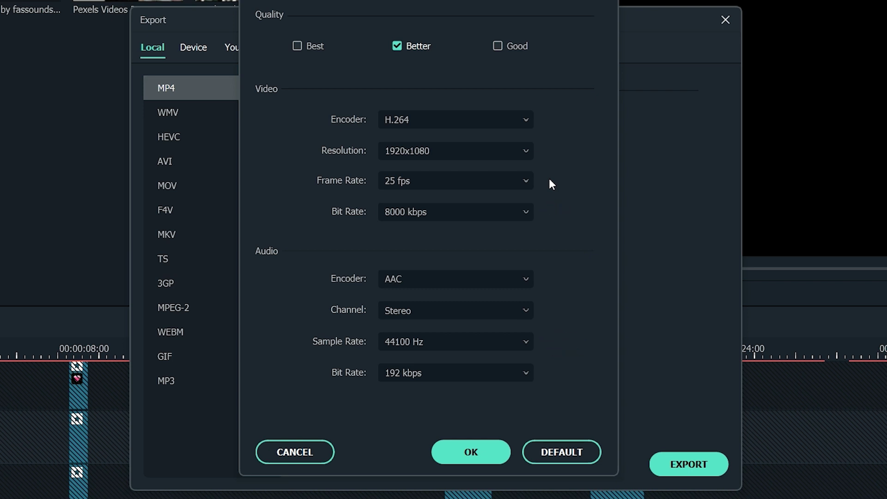
pyautogui.click(501, 213)
pyautogui.scroll(-2, 495, 282)
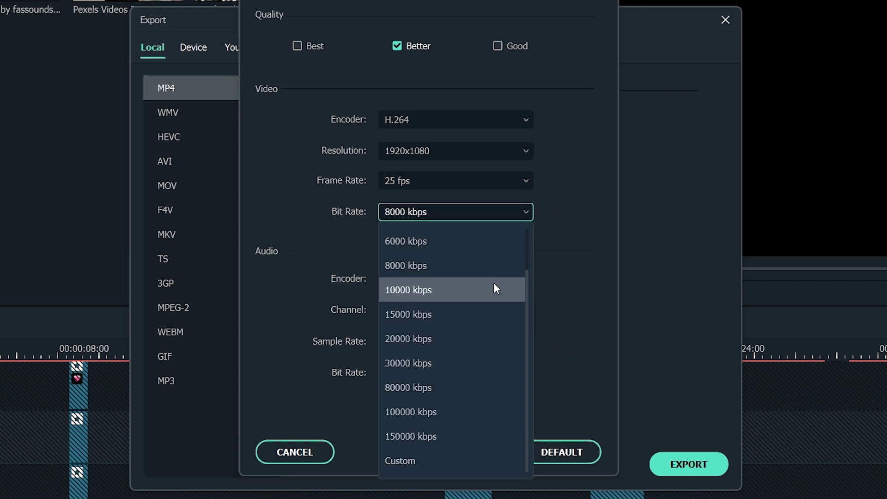
pyautogui.click(472, 427)
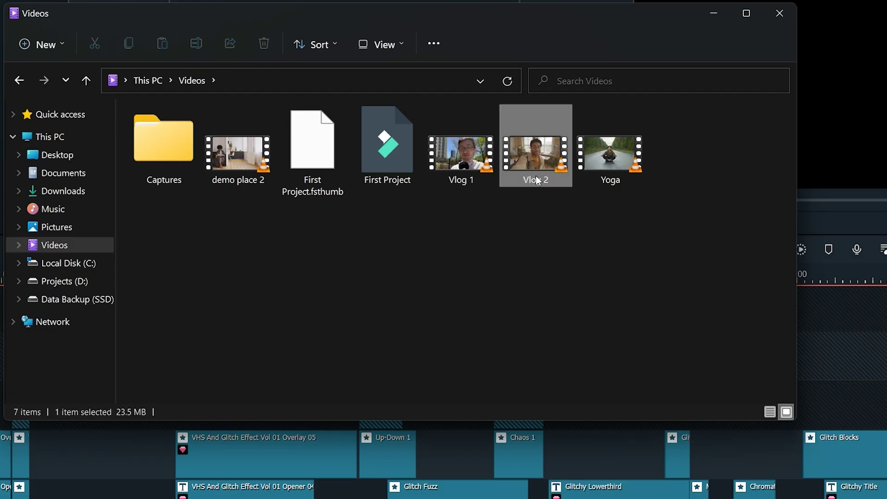
# Open the file properties of the Vlog 2 video in File Explorer's Videos folder.
pyautogui.rightClick(538, 175)
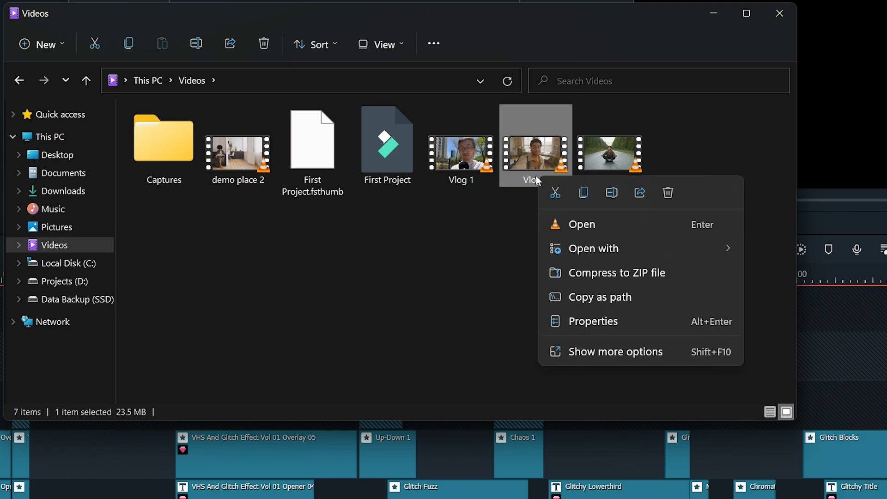
pyautogui.click(629, 323)
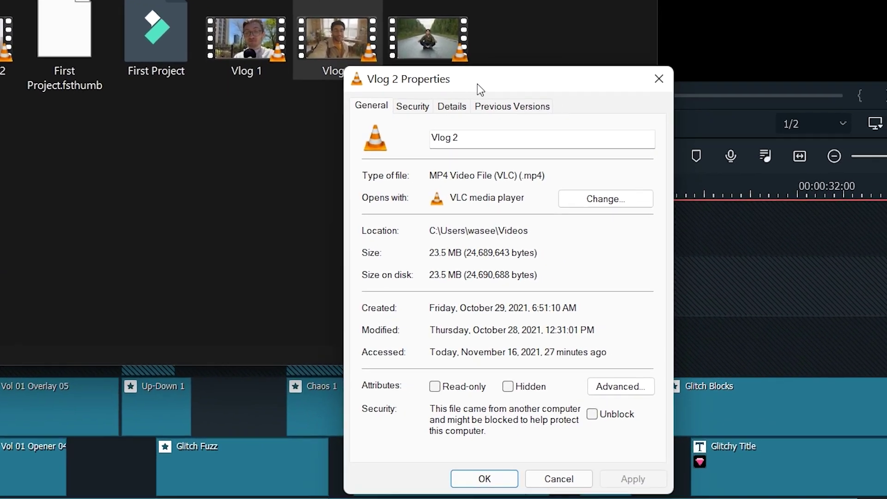
pyautogui.click(598, 190)
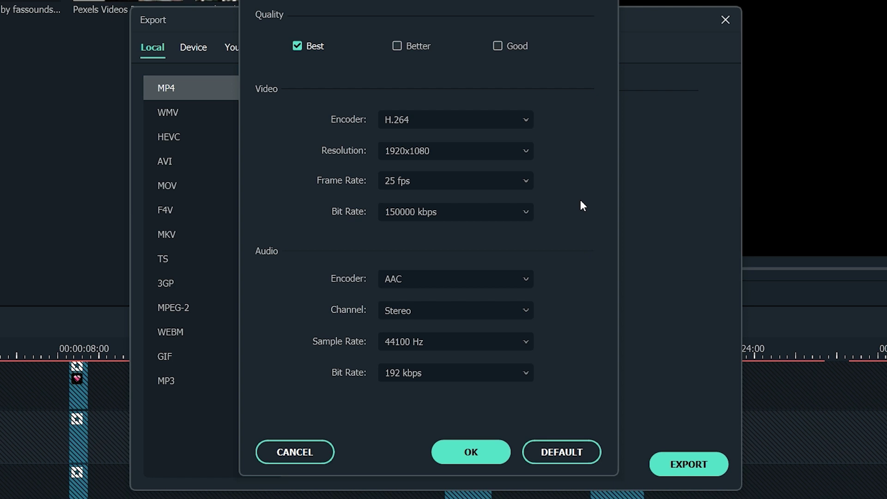
# Set the audio sample rate to 48000 Hz and the audio bit rate to 320 kbps in the MP4 export settings.
pyautogui.click(497, 340)
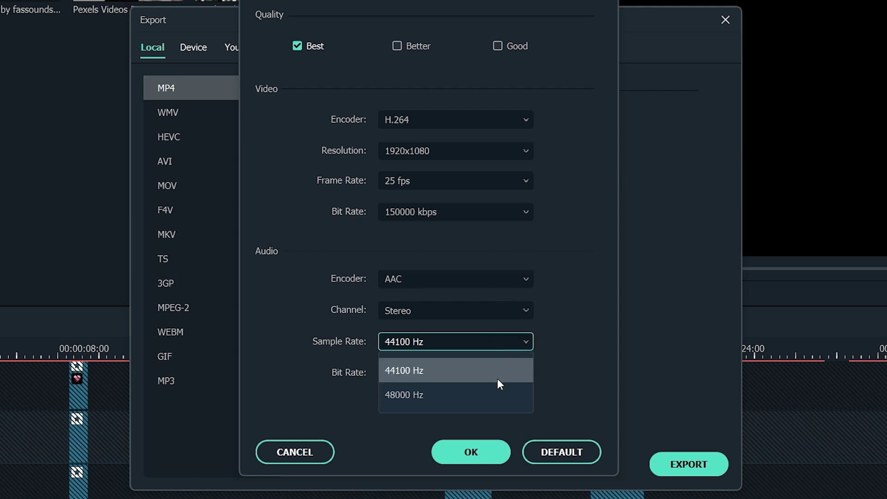
pyautogui.click(497, 393)
pyautogui.click(514, 372)
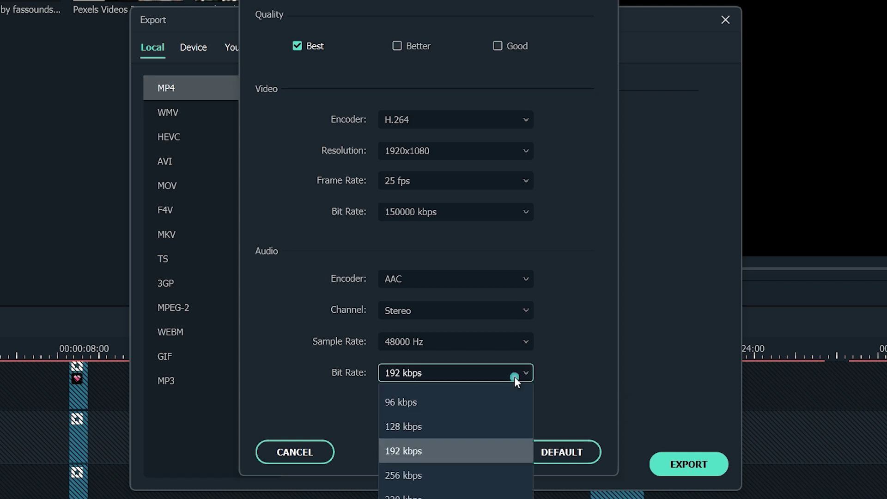
pyautogui.click(495, 496)
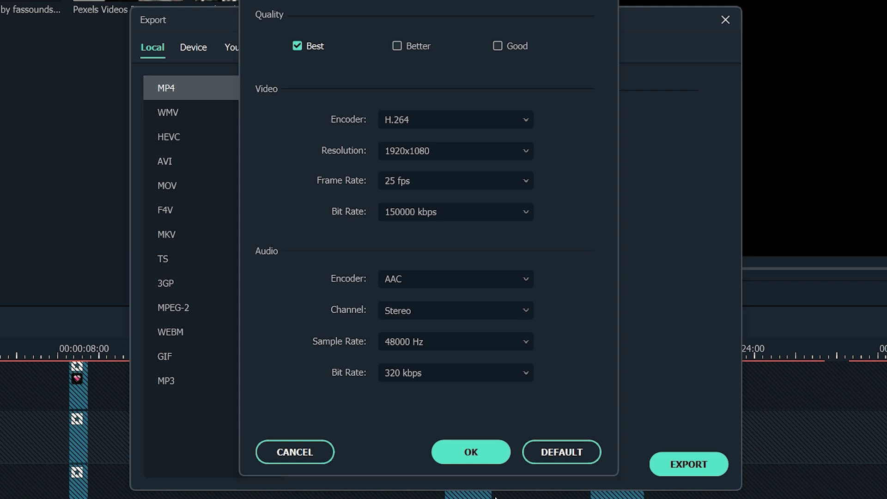
pyautogui.click(480, 454)
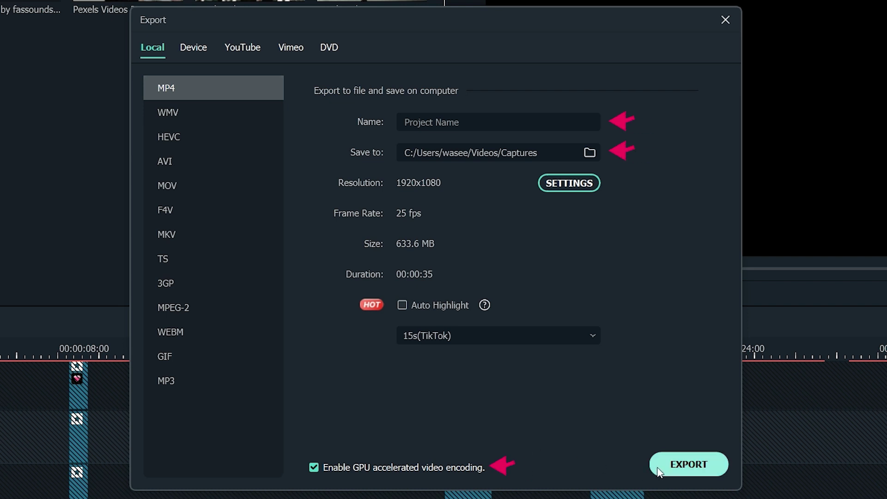
# Export the project locally as Glitch Video.mp4 and open the exported file's location.
pyautogui.click(688, 463)
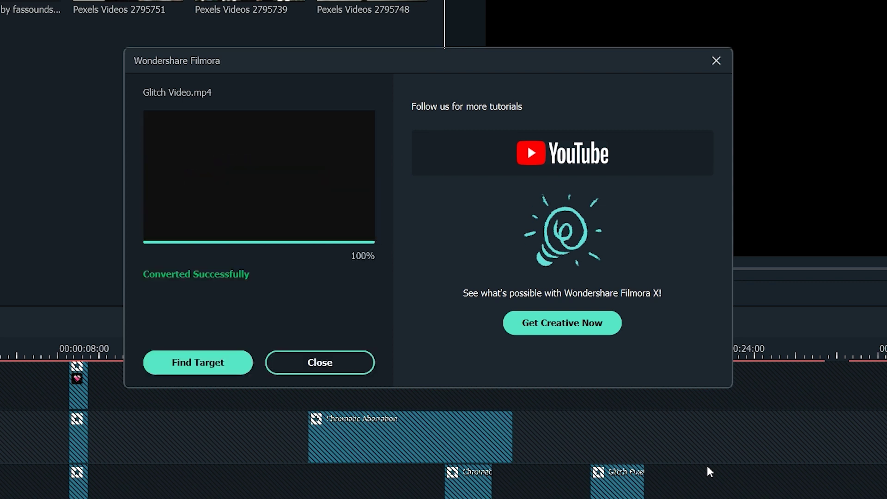
pyautogui.click(226, 366)
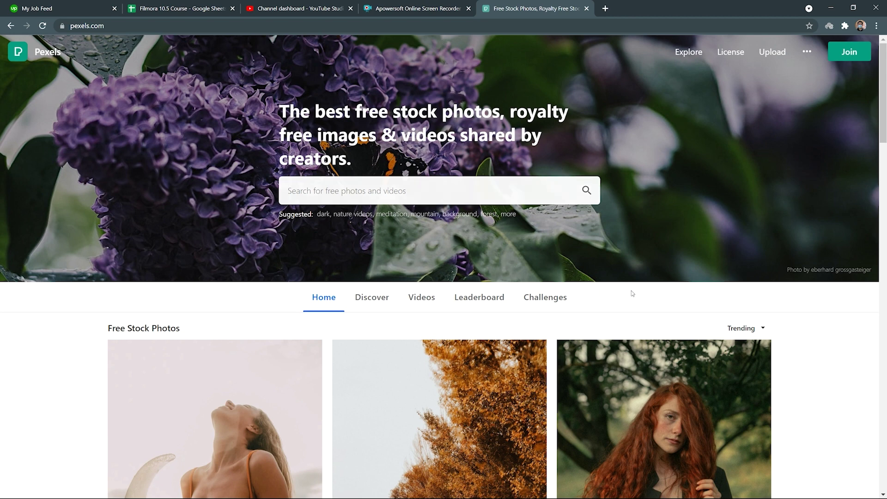
# Switch to the Pexels website in the browser and search for nature.
pyautogui.click(578, 197)
pyautogui.write('nature')
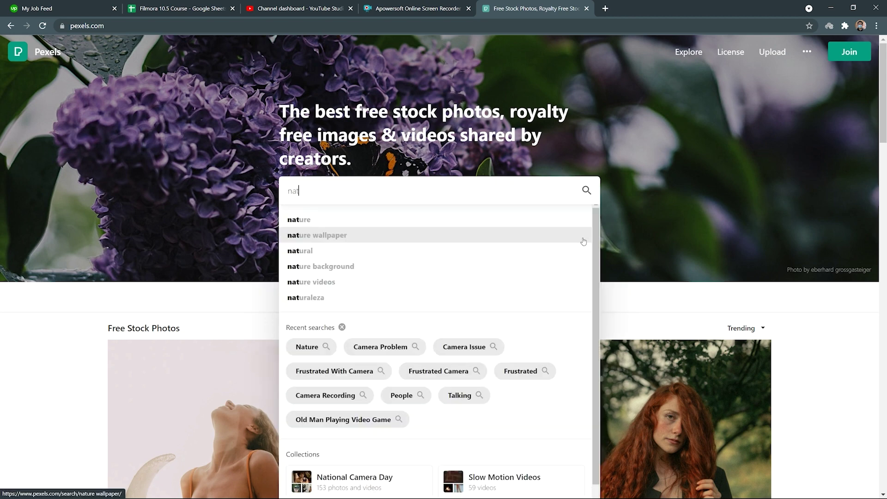
pyautogui.press('Return')
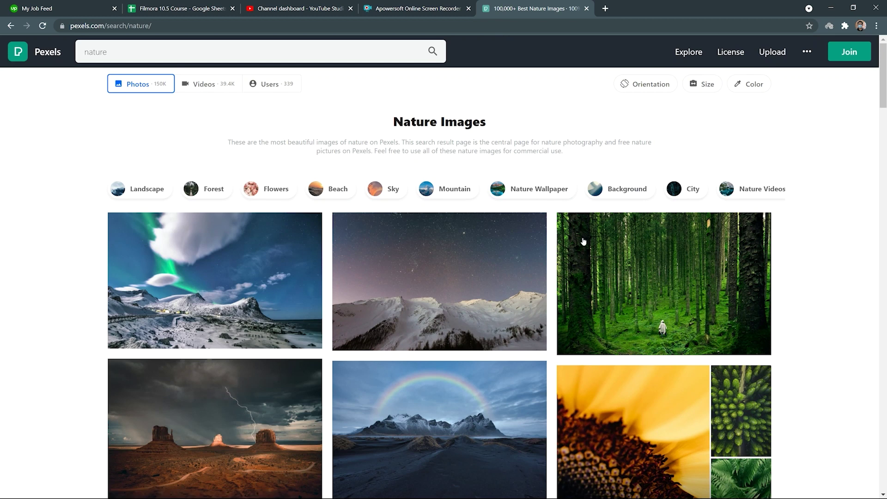
# Download the snow-capped mountains photo with green northern lights in the Large size (1920 x 1220).
pyautogui.click(282, 282)
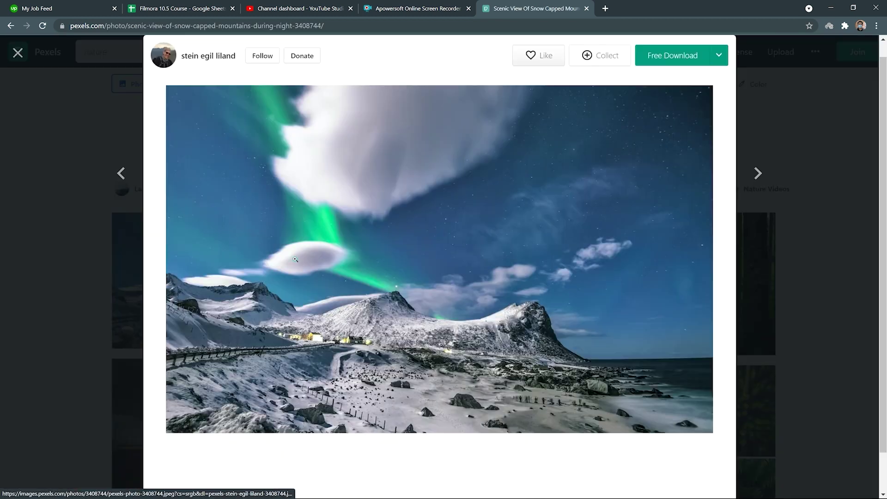
pyautogui.click(719, 56)
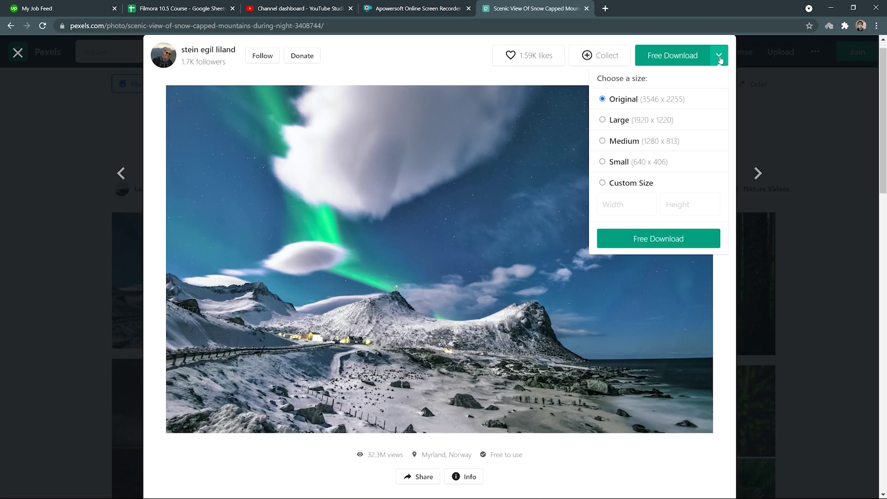
pyautogui.click(622, 121)
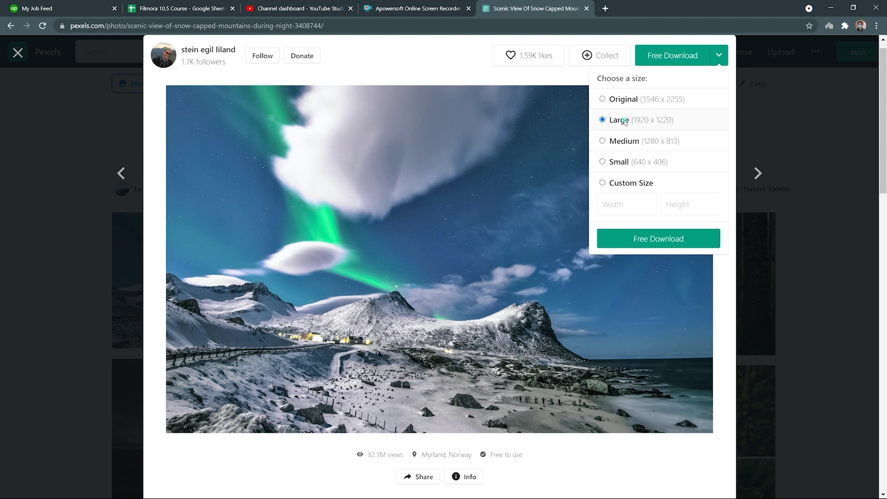
pyautogui.click(653, 245)
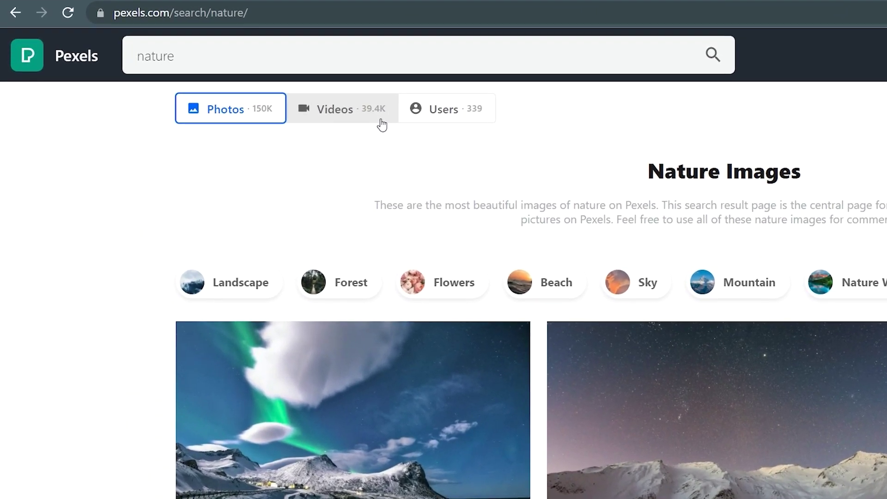
# Show the nature videos and download the drone view of big waves in Quad HD (2560 x 1440).
pyautogui.click(271, 99)
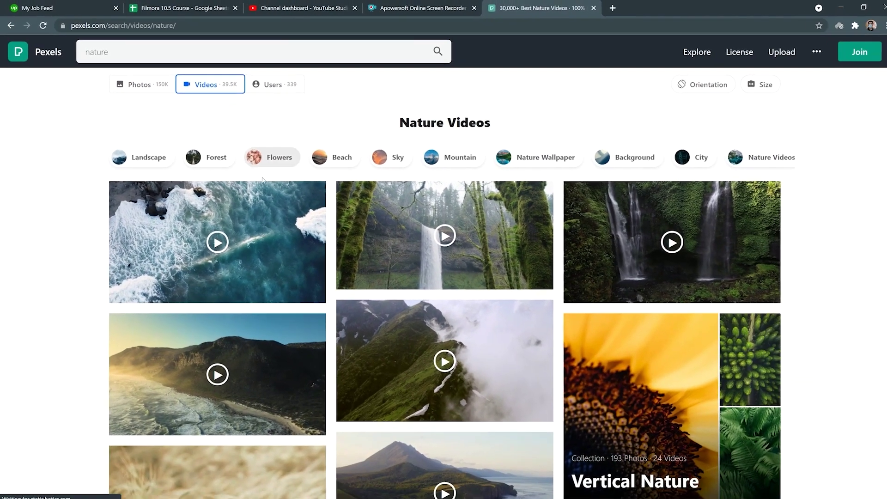
pyautogui.click(256, 187)
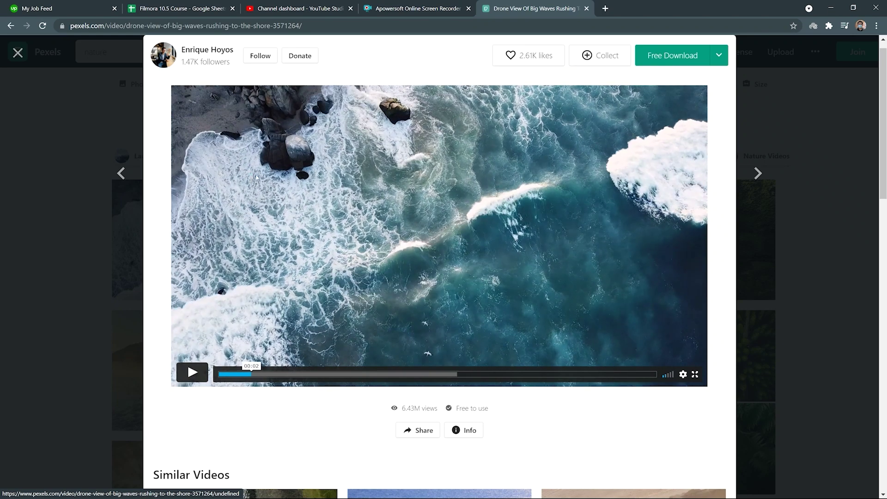
pyautogui.click(718, 55)
pyautogui.click(646, 121)
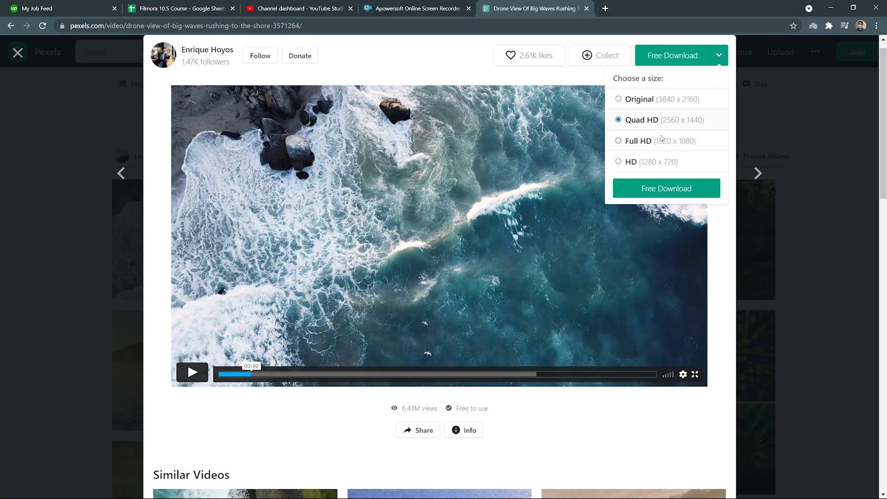
pyautogui.click(703, 185)
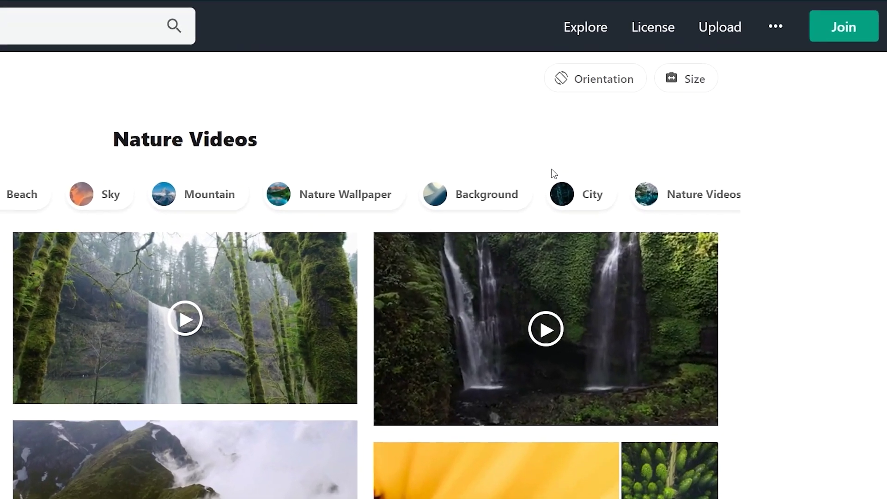
# Filter the Pexels nature videos by vertical orientation and 4K size, and browse the results.
pyautogui.click(603, 80)
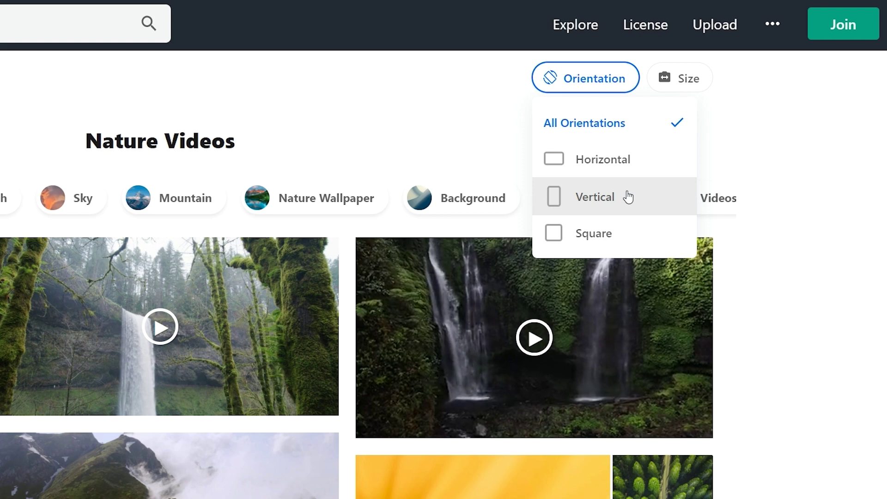
pyautogui.click(628, 197)
pyautogui.scroll(-10, 804, 171)
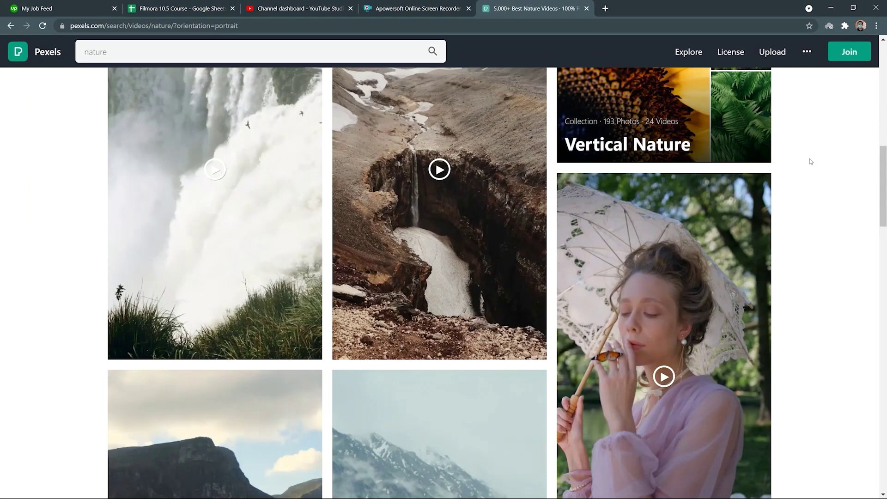
pyautogui.scroll(-5, 809, 160)
pyautogui.scroll(15, 810, 160)
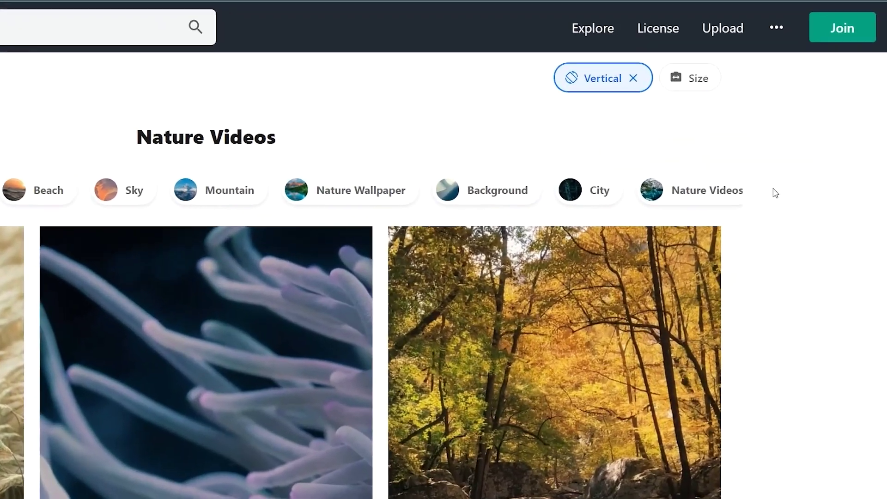
pyautogui.click(690, 80)
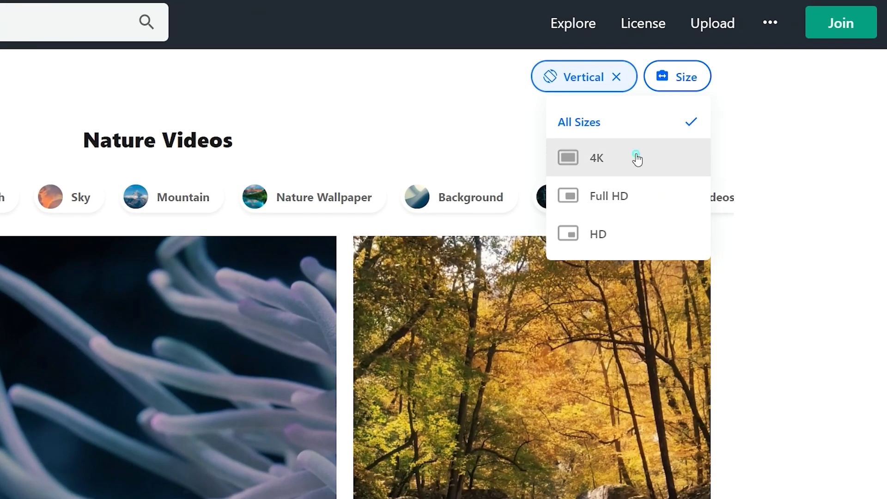
pyautogui.click(637, 159)
pyautogui.scroll(-5, 791, 145)
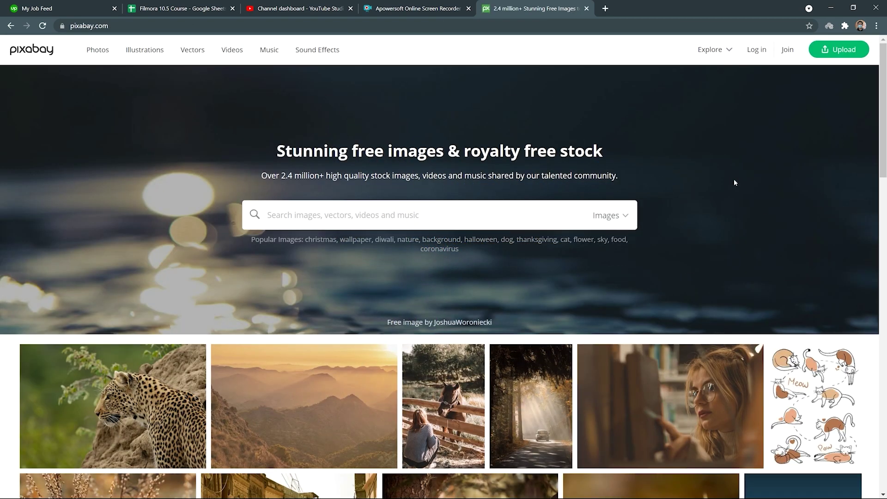
# Search Pixabay for nature with the media type set to Videos.
pyautogui.click(593, 210)
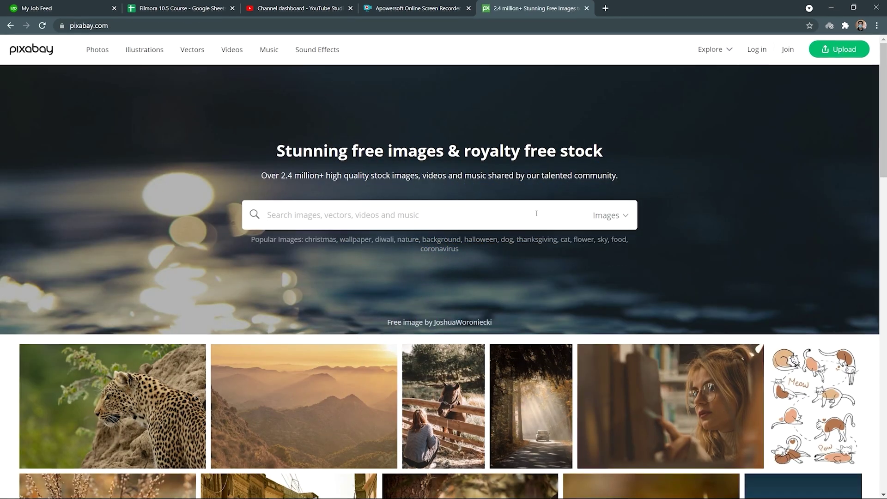
pyautogui.write('nature')
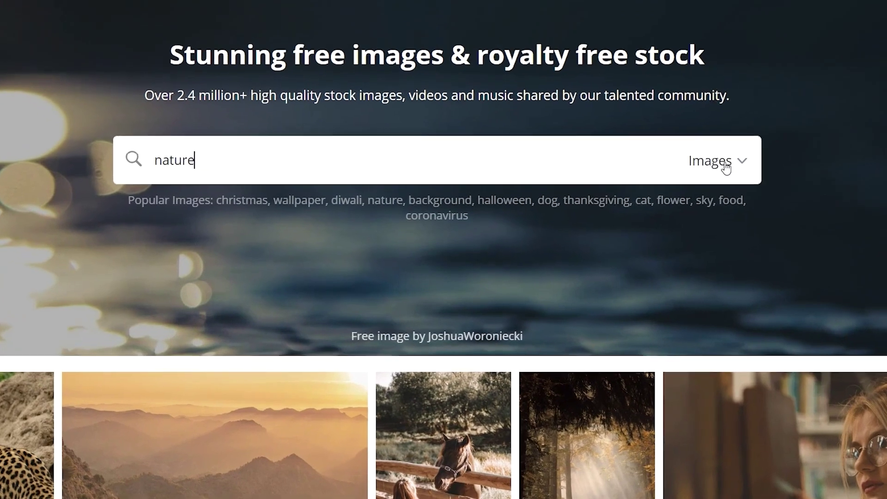
pyautogui.click(704, 182)
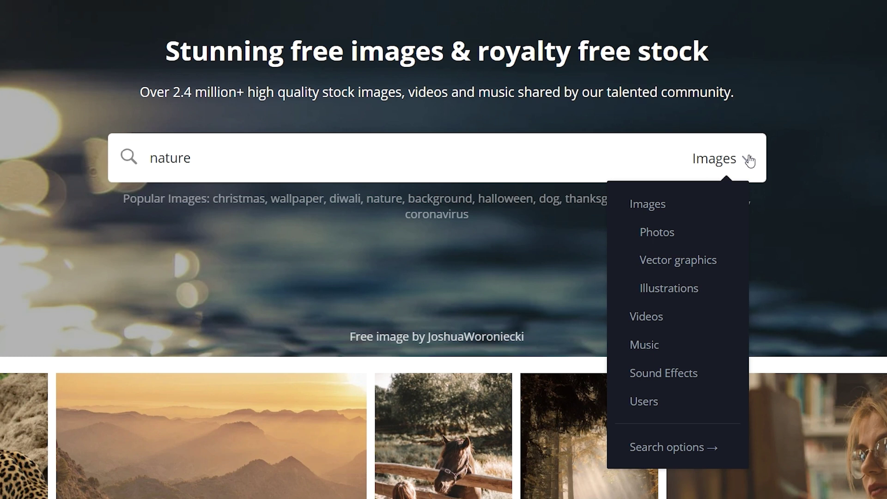
pyautogui.click(670, 317)
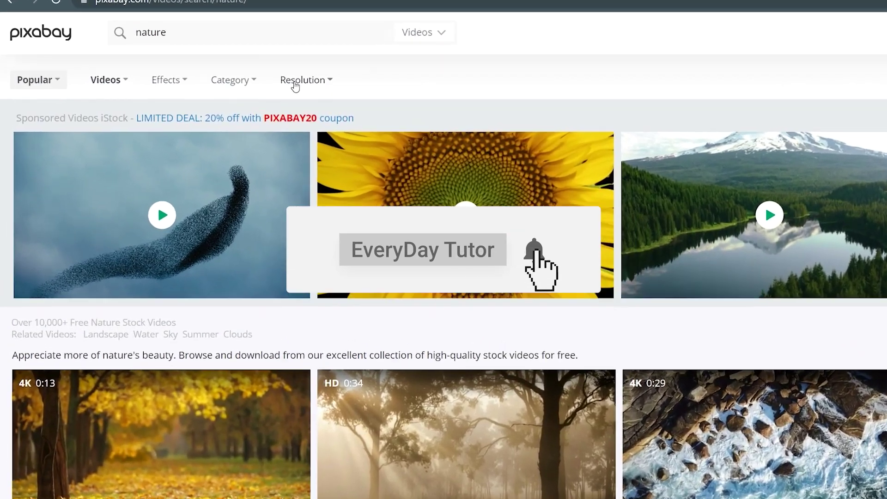
# Examine the resolution, category, effects and video type filters available for the Pixabay nature videos.
pyautogui.click(294, 84)
pyautogui.click(250, 80)
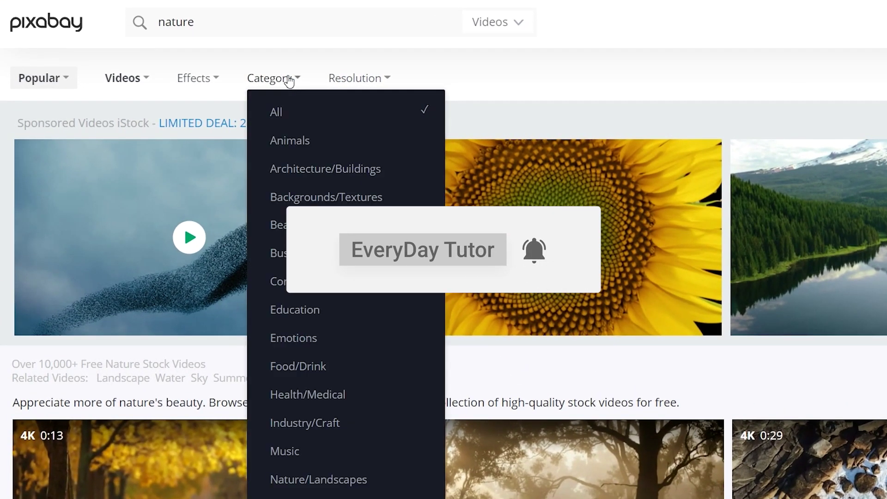
pyautogui.click(218, 83)
pyautogui.click(138, 83)
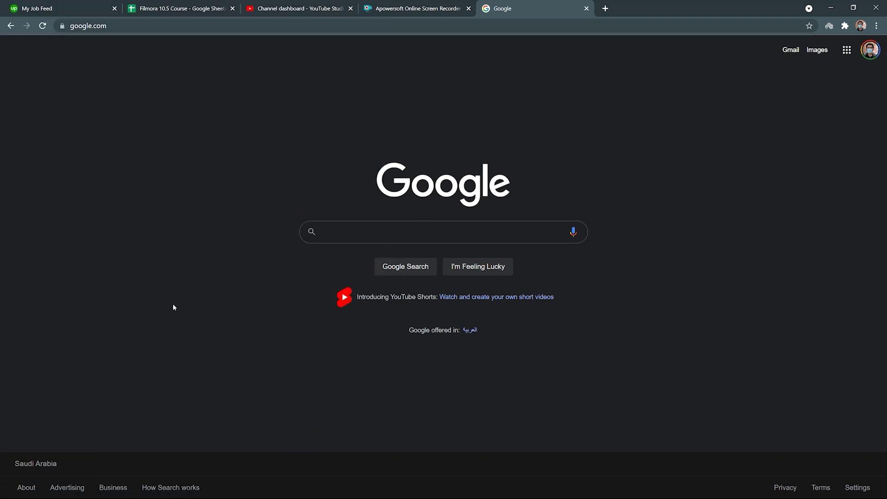
# Search Google for youtube audio library and open the Audio library page on YouTube.
pyautogui.write('youtube audio library')
pyautogui.press('Return')
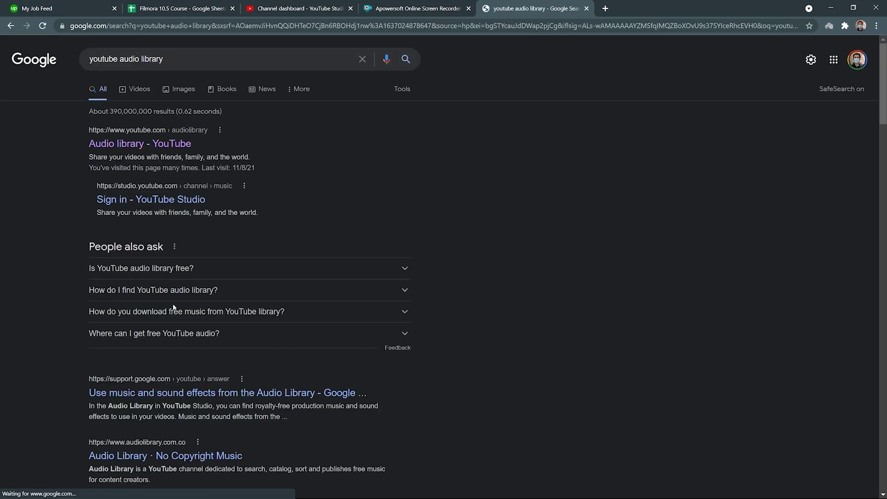
pyautogui.click(170, 145)
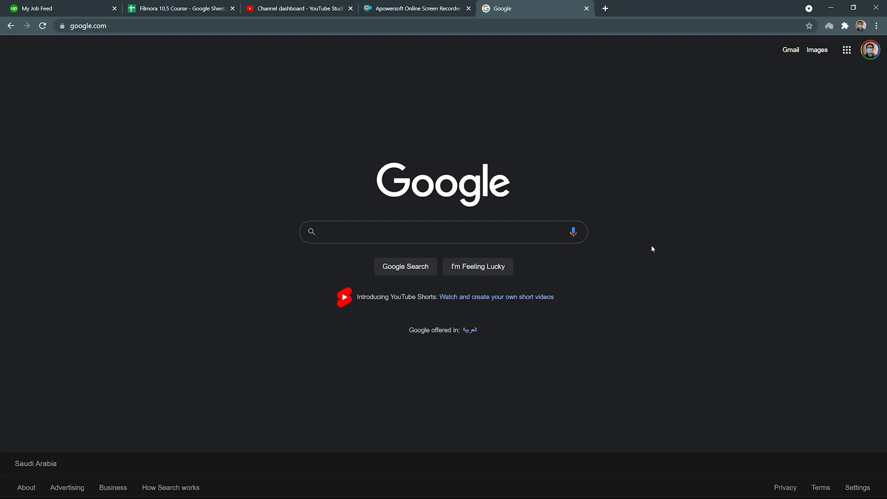
# Search Google for pixabay music, open Pixabay's royalty free music page and browse its tracks.
pyautogui.write('pixabay m')
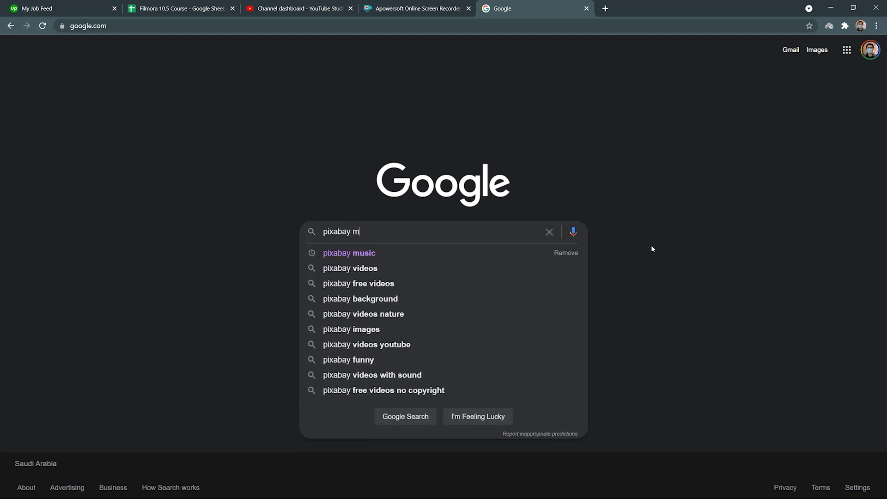
pyautogui.write('usic')
pyautogui.press('Return')
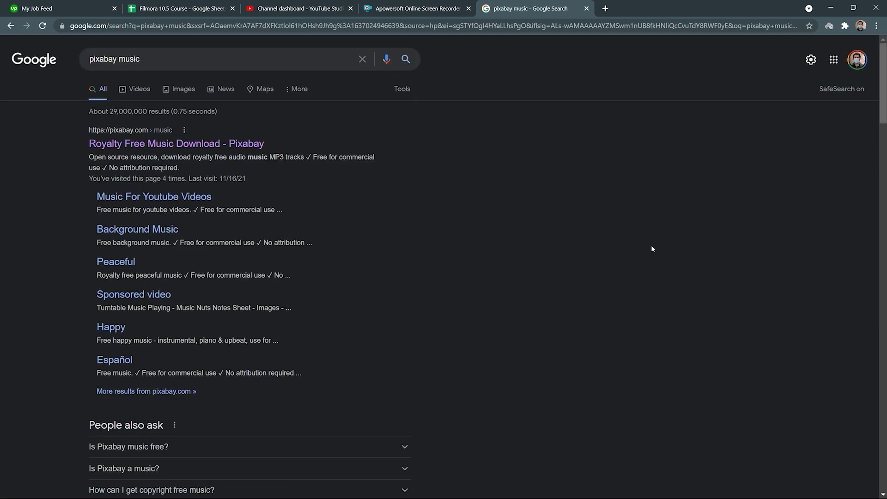
pyautogui.click(203, 144)
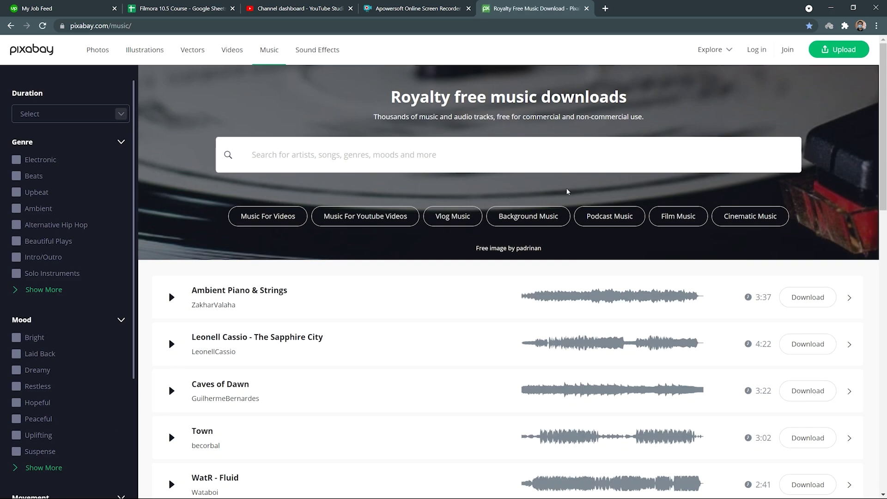
pyautogui.scroll(-15, 545, 184)
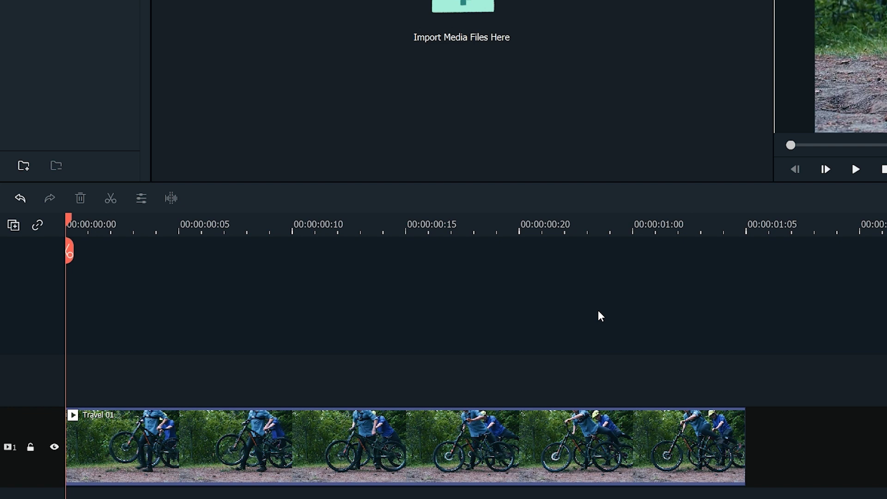
# Open the video editing settings of the Travel 01 clip and expand its Transform options.
pyautogui.doubleClick(440, 432)
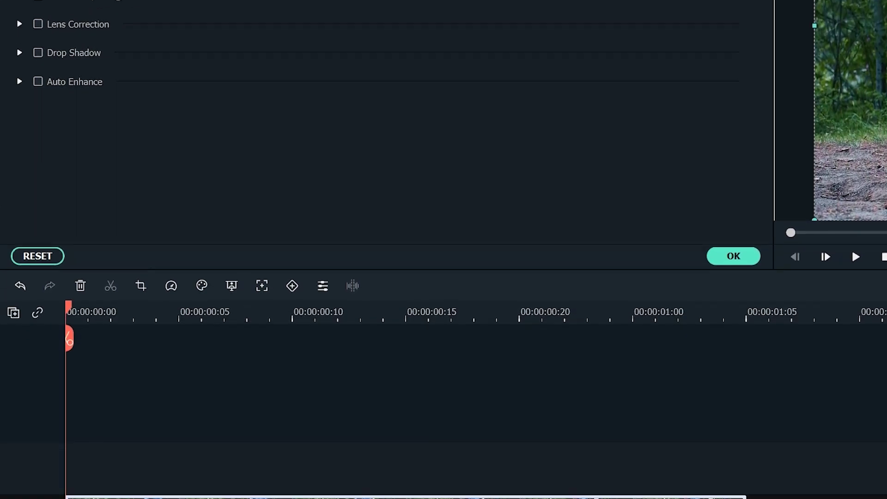
pyautogui.click(434, 441)
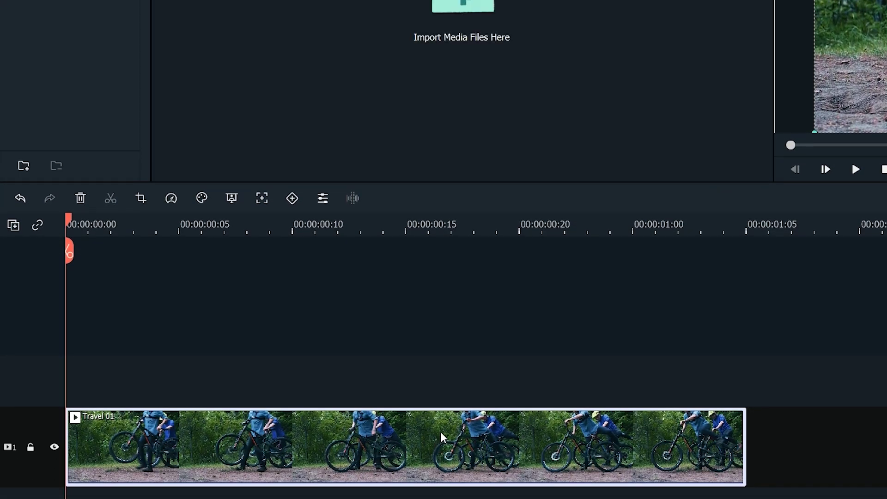
pyautogui.click(440, 433)
pyautogui.click(323, 198)
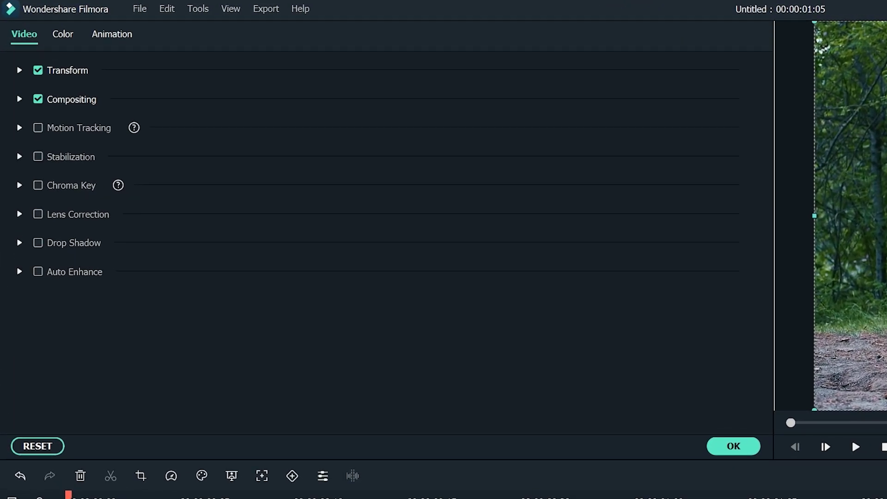
pyautogui.click(37, 70)
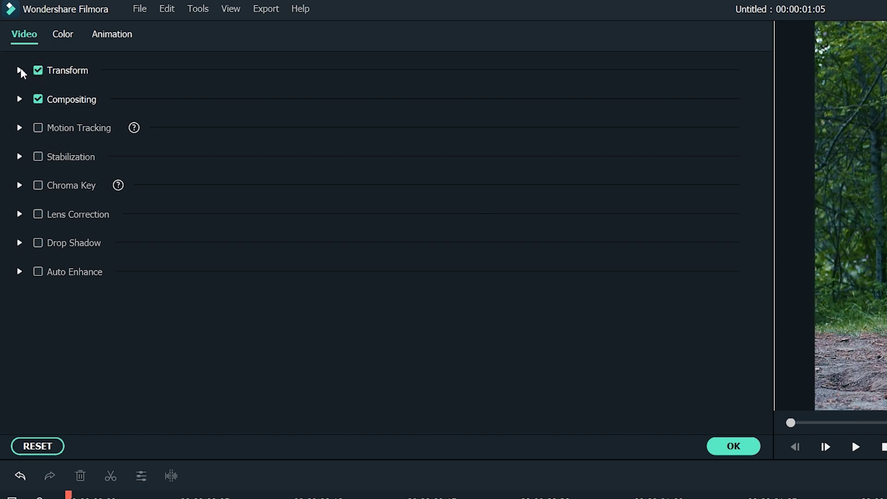
pyautogui.click(20, 69)
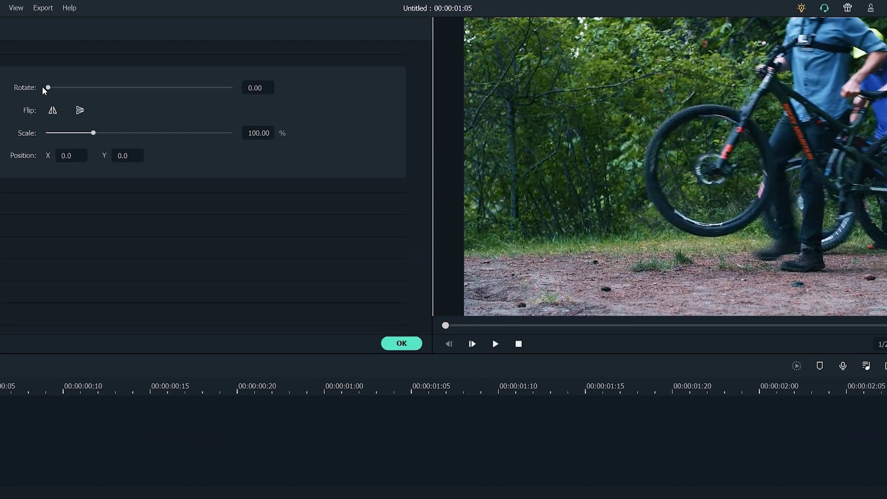
# Try transforming the clip with rotation 360, horizontal and vertical flips, about 175.80% scale and a shifted X position.
pyautogui.moveTo(43, 87); pyautogui.dragTo(239, 96)
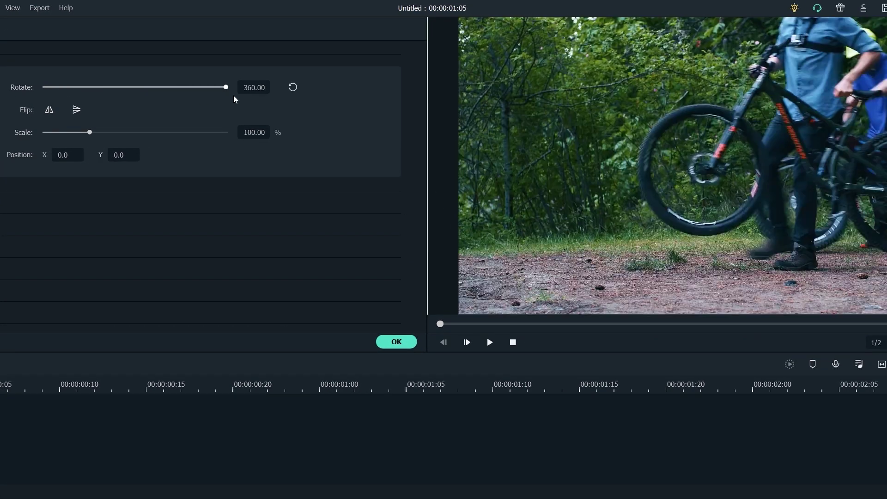
pyautogui.click(49, 109)
pyautogui.click(77, 110)
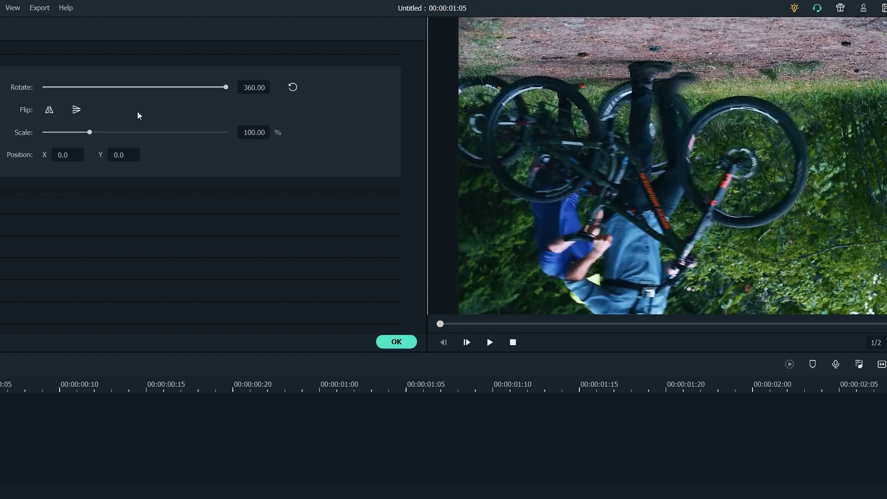
pyautogui.moveTo(89, 133); pyautogui.dragTo(127, 140)
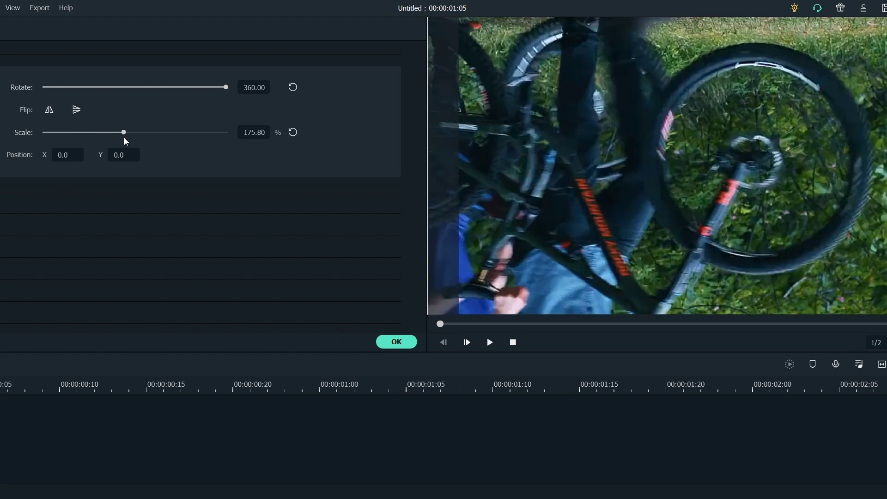
pyautogui.moveTo(65, 156)
pyautogui.mouseDown()
pyautogui.moveTo(92, 156)
pyautogui.moveTo(51, 155)
pyautogui.moveTo(79, 156)
pyautogui.moveTo(60, 155)
pyautogui.mouseUp()
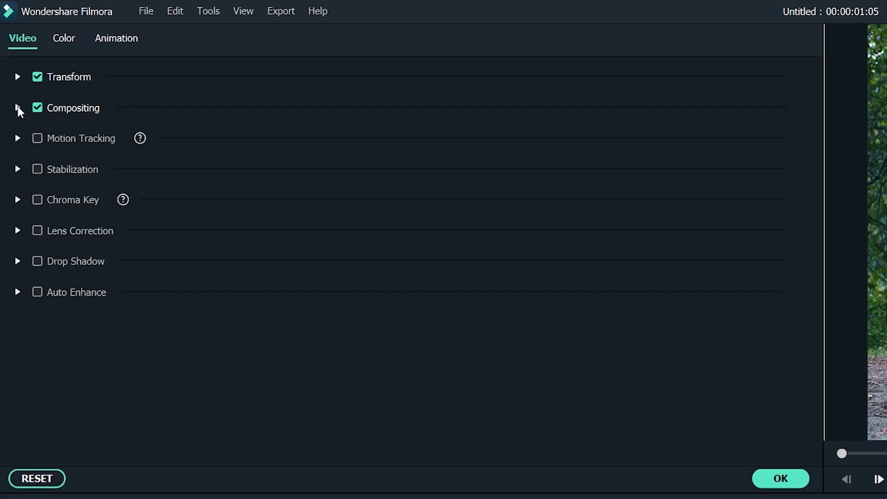
# View the clip's Compositing options, then expand and enable Motion Tracking.
pyautogui.click(18, 108)
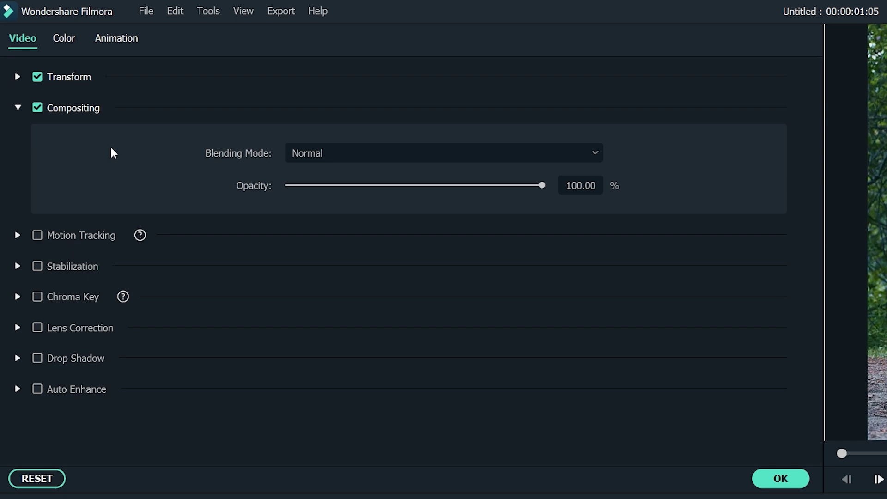
pyautogui.click(17, 109)
pyautogui.click(18, 138)
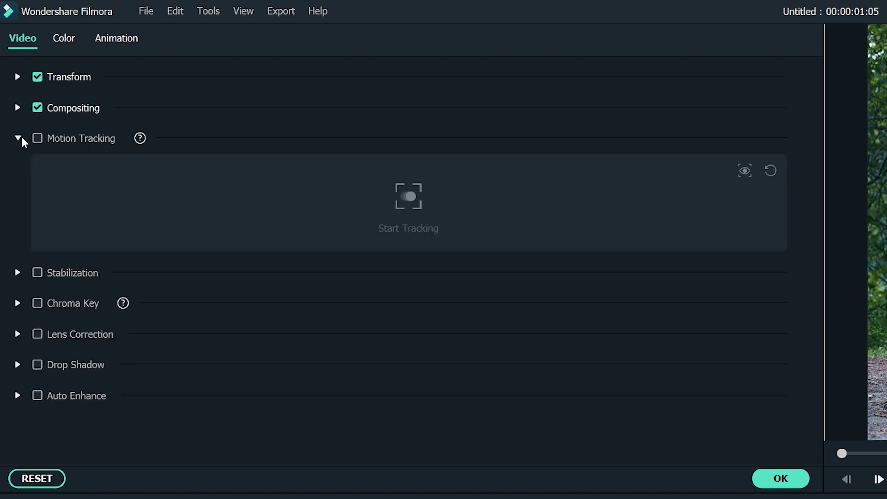
pyautogui.click(38, 139)
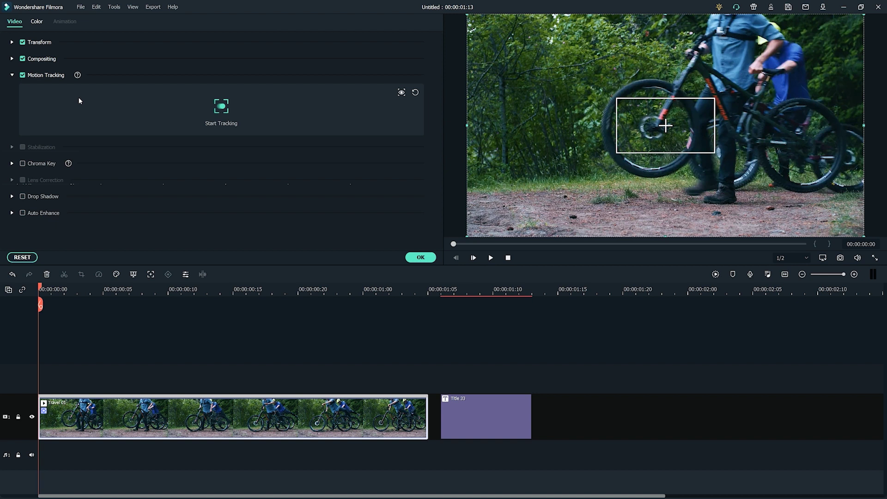
# Preview the title clip, return to the start, and shrink the tracking box onto the front fork of the bike.
pyautogui.click(454, 289)
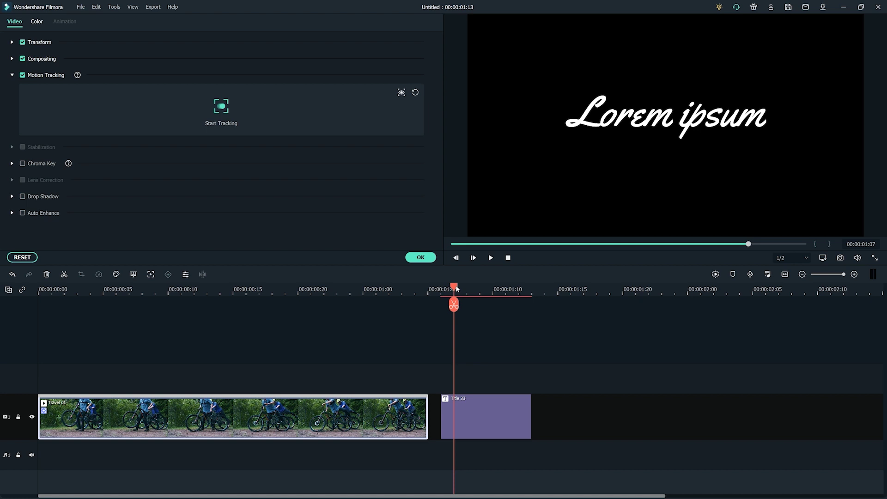
pyautogui.moveTo(90, 290); pyautogui.dragTo(41, 291)
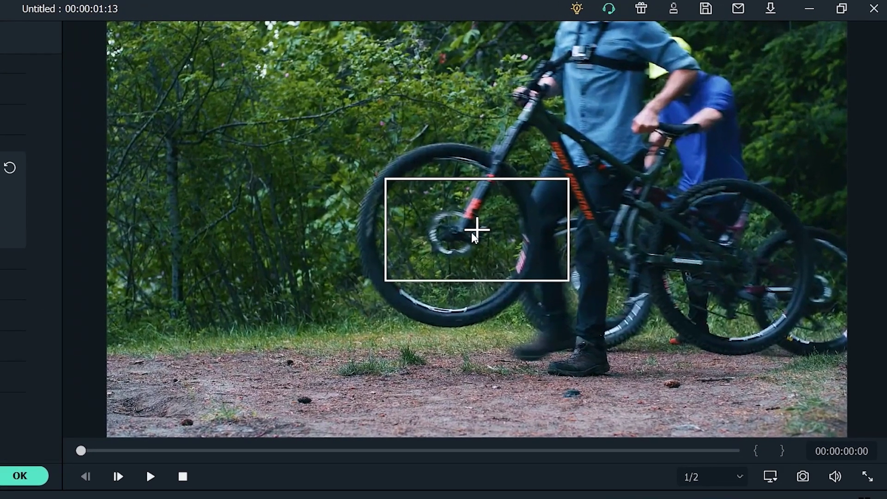
pyautogui.moveTo(474, 236); pyautogui.dragTo(466, 220)
pyautogui.moveTo(377, 266); pyautogui.dragTo(455, 213)
pyautogui.moveTo(469, 185); pyautogui.dragTo(464, 217)
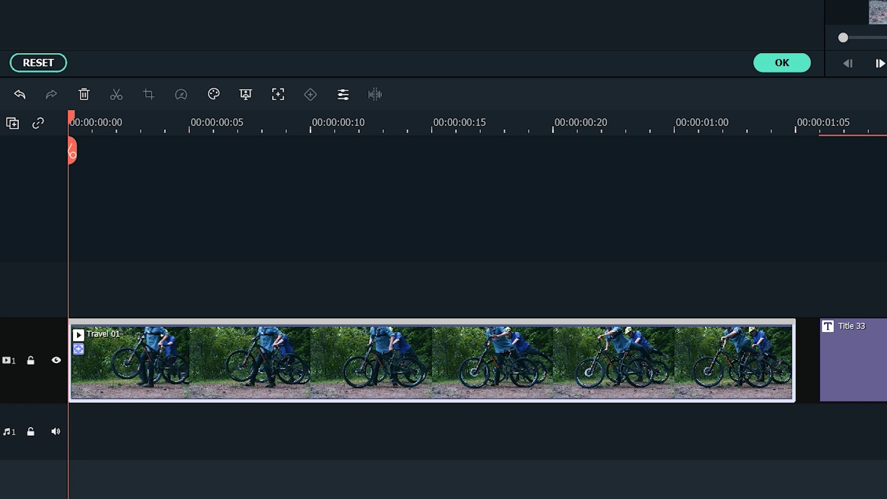
# Scrub through the first few frames, return to the start and run motion tracking on the Travel 01 clip.
pyautogui.moveTo(71, 117); pyautogui.dragTo(148, 117)
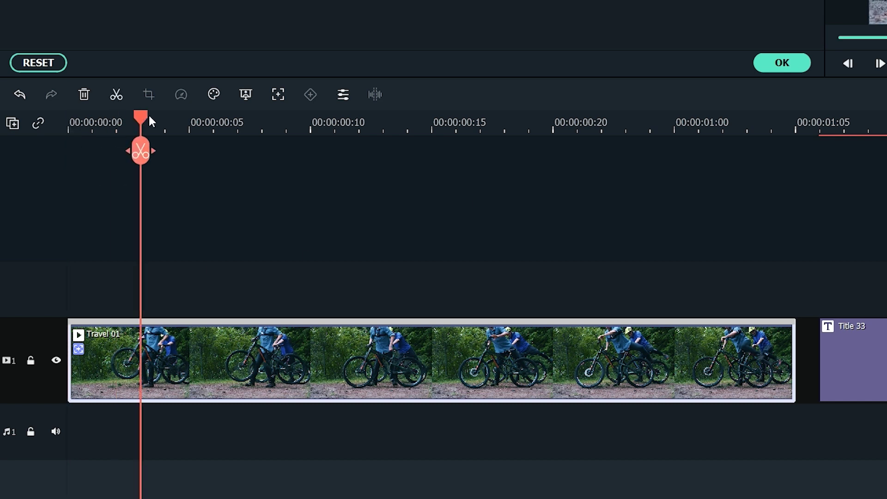
pyautogui.moveTo(148, 114); pyautogui.dragTo(6, 123)
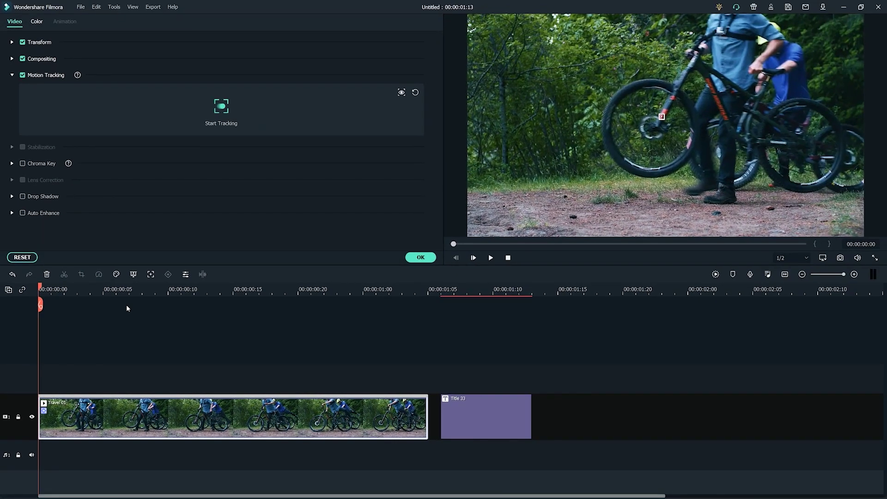
pyautogui.click(221, 108)
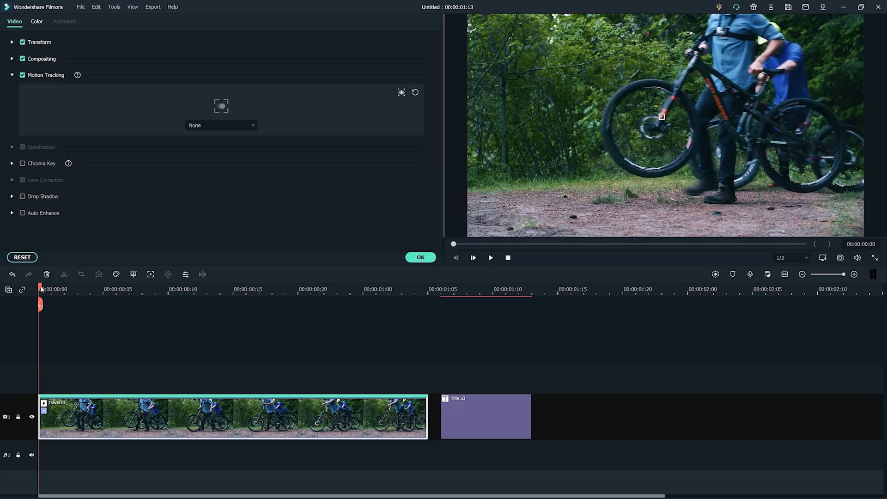
# Check the tracking at frames 4, 6 and 8, realign the tracking box with the front fork and re-track the clip.
pyautogui.moveTo(44, 288); pyautogui.dragTo(90, 299)
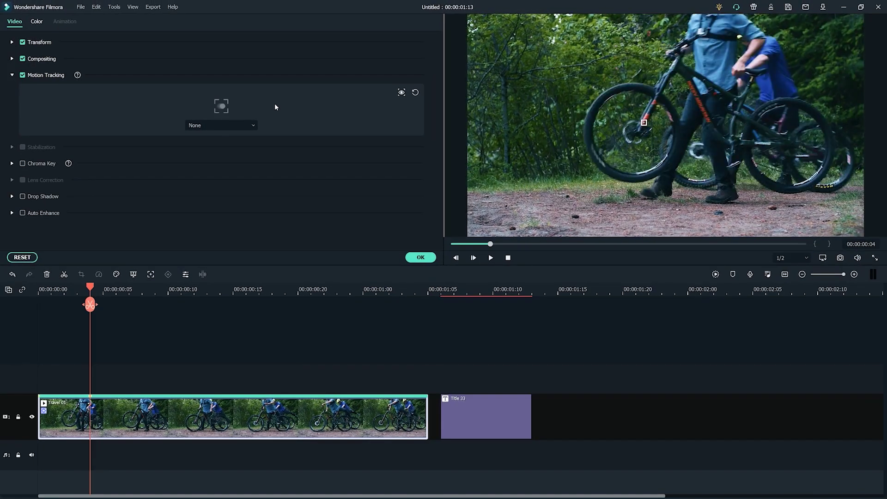
pyautogui.moveTo(96, 283); pyautogui.dragTo(122, 287)
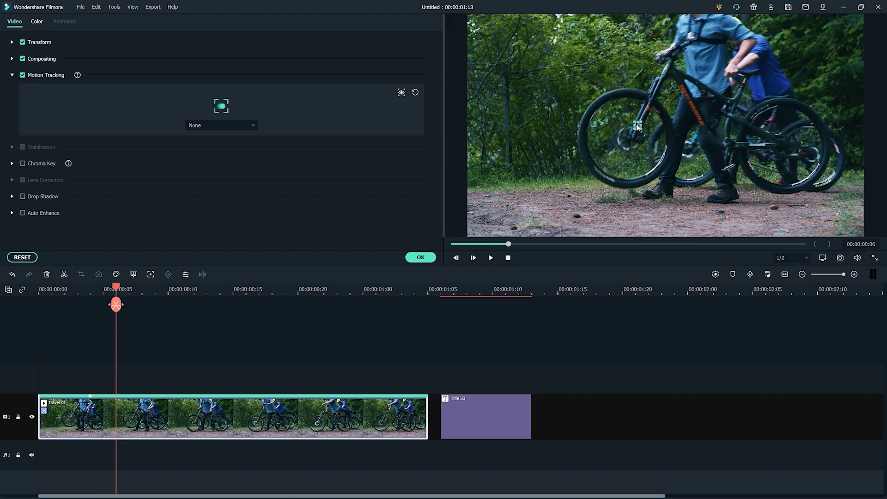
pyautogui.click(224, 108)
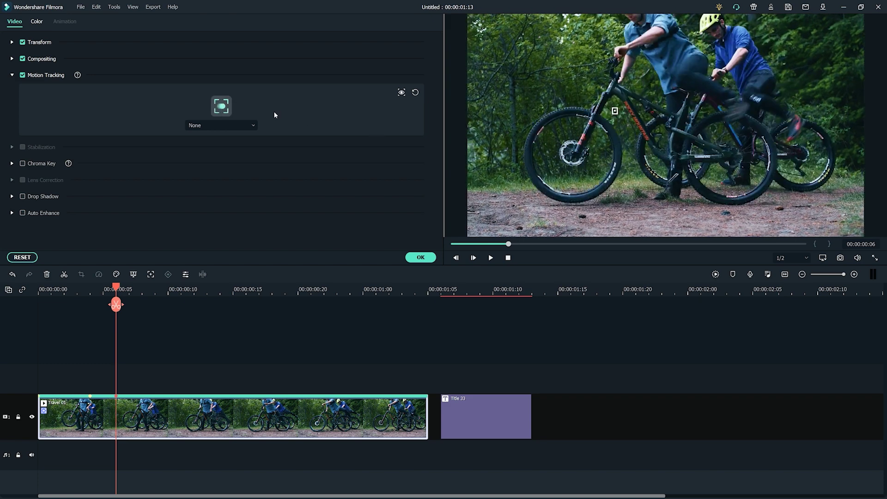
pyautogui.moveTo(123, 288); pyautogui.dragTo(151, 288)
pyautogui.moveTo(638, 125); pyautogui.dragTo(635, 133)
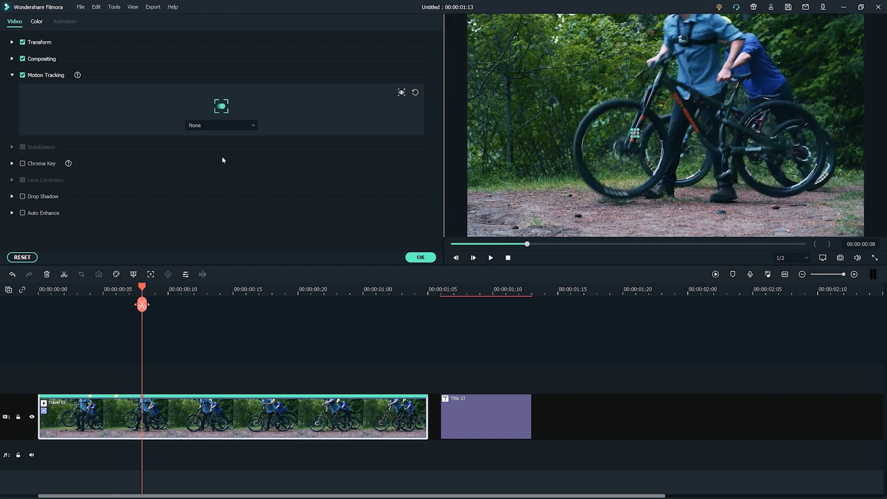
pyautogui.click(222, 105)
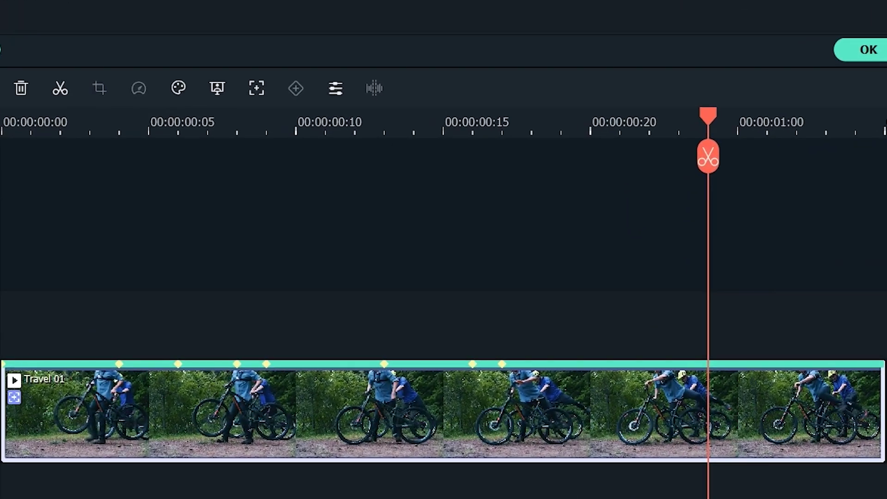
# Return to the tracking keyframe at frame 9, then try to link Title 33 to the tracked motion.
pyautogui.click(266, 364)
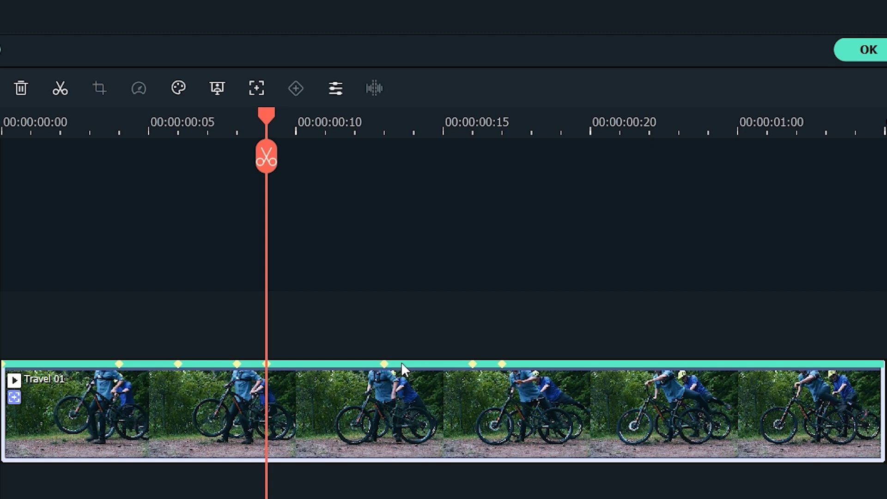
pyautogui.doubleClick(572, 397)
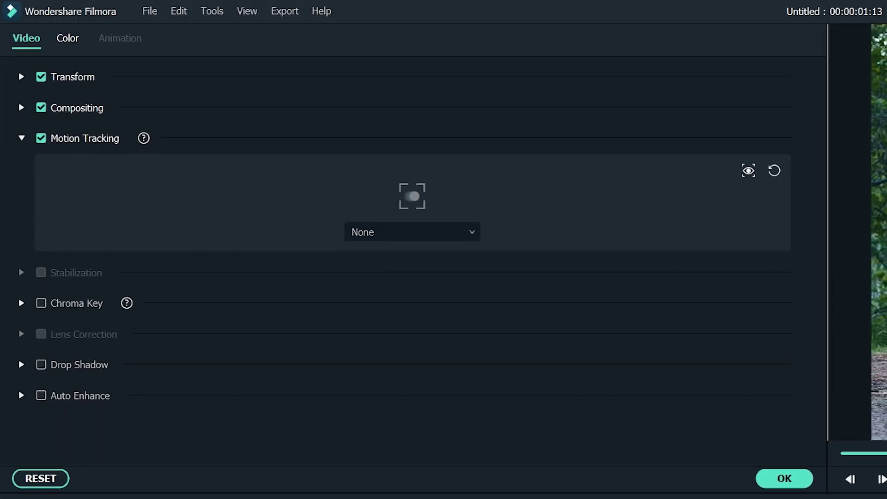
pyautogui.click(447, 235)
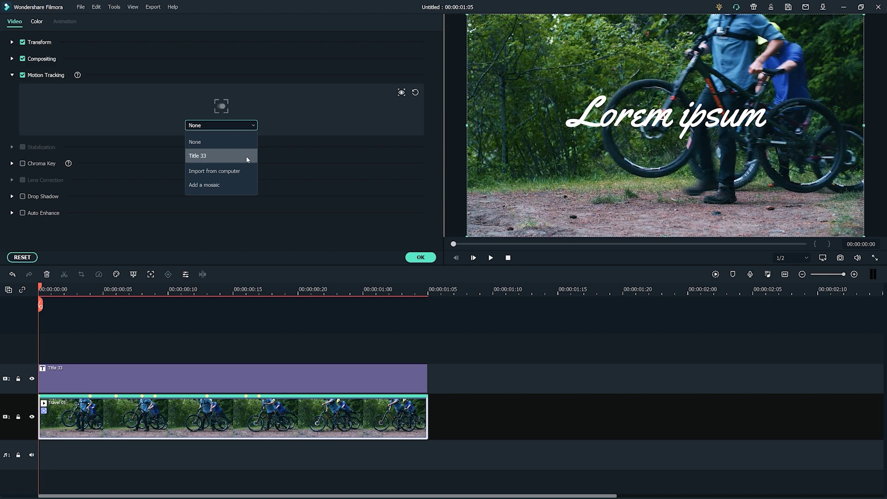
pyautogui.click(245, 156)
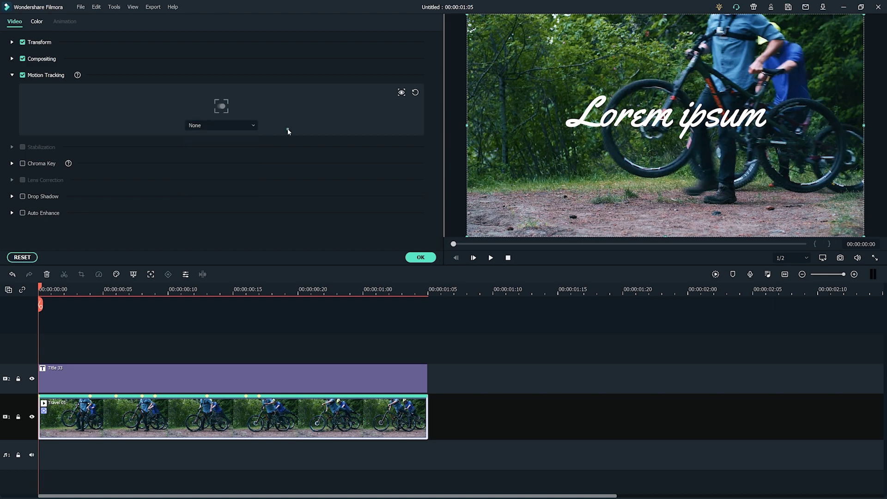
# Check the tracking link options with Title 33 moved off the clip, and link Title 33 to the tracked motion.
pyautogui.doubleClick(125, 384)
pyautogui.moveTo(127, 383); pyautogui.dragTo(524, 413)
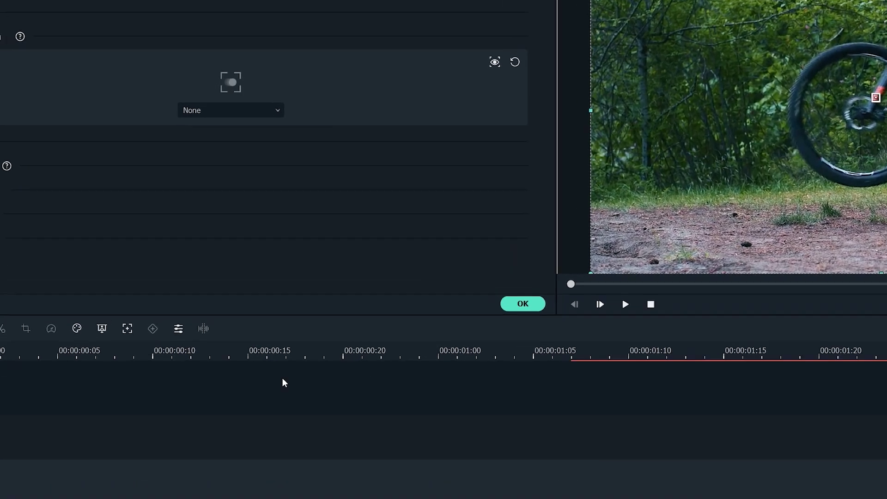
pyautogui.click(251, 126)
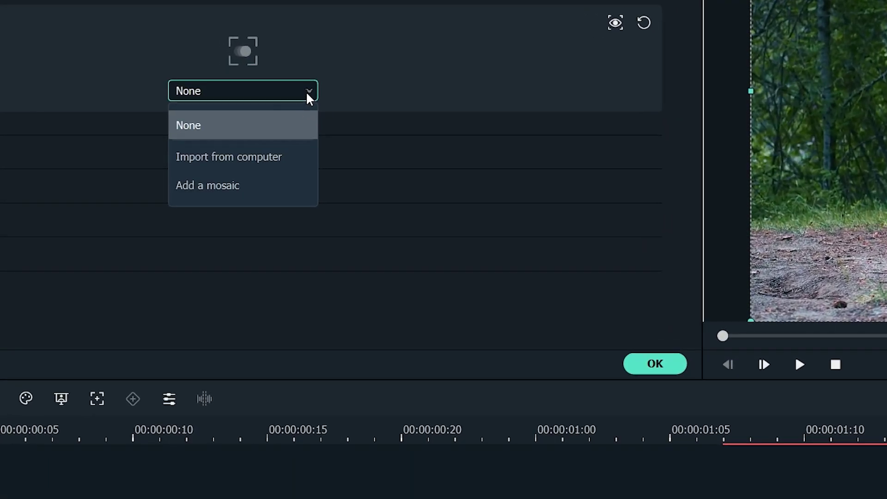
pyautogui.click(306, 93)
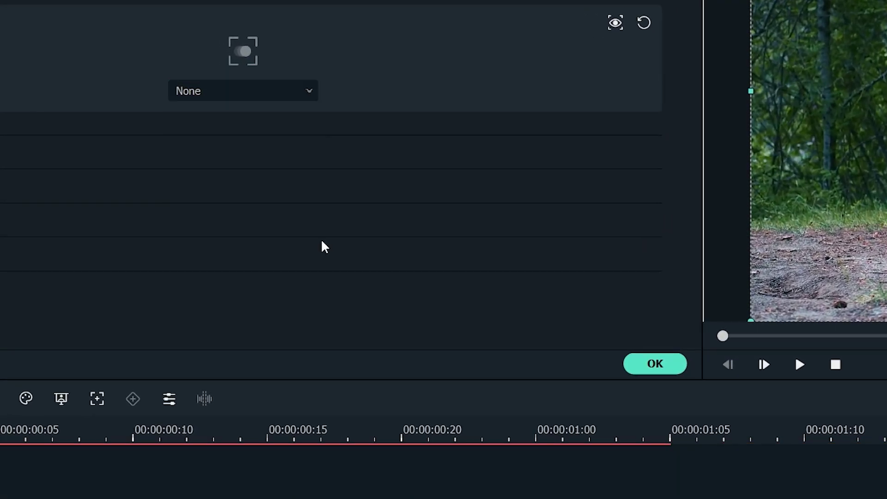
pyautogui.click(312, 93)
pyautogui.click(284, 150)
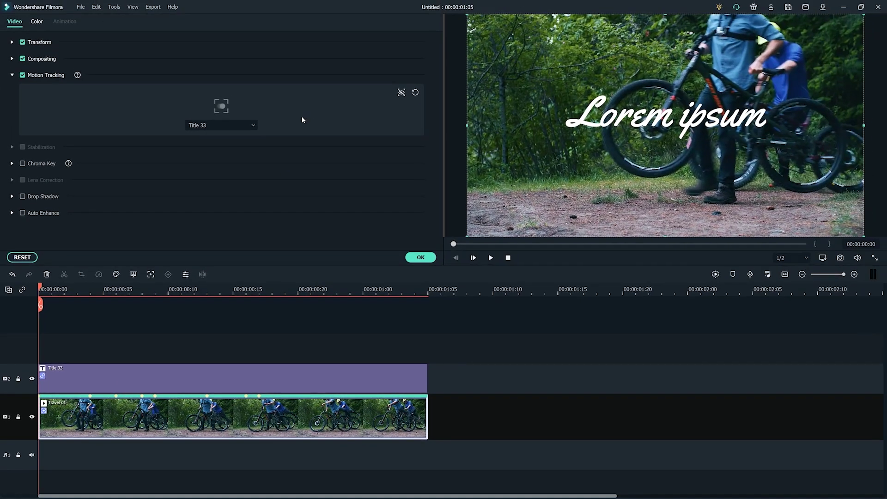
# Shrink the Lorem ipsum title, place it beside the bike's front fork and play back the tracked result.
pyautogui.doubleClick(594, 127)
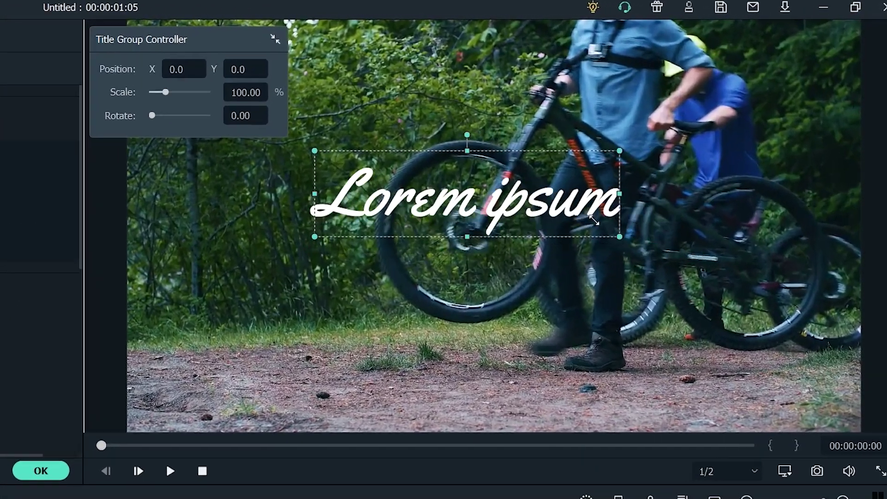
pyautogui.moveTo(595, 221); pyautogui.dragTo(475, 193)
pyautogui.moveTo(378, 169); pyautogui.dragTo(524, 202)
pyautogui.moveTo(469, 233); pyautogui.dragTo(511, 233)
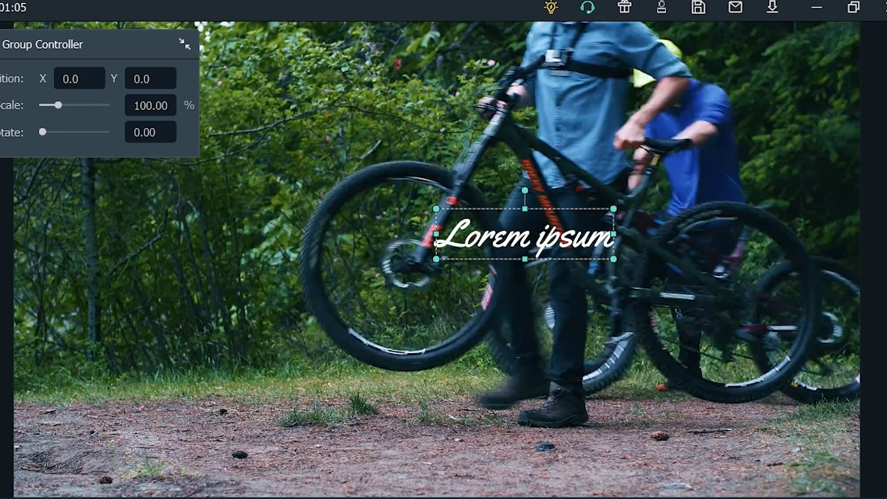
pyautogui.press('space')
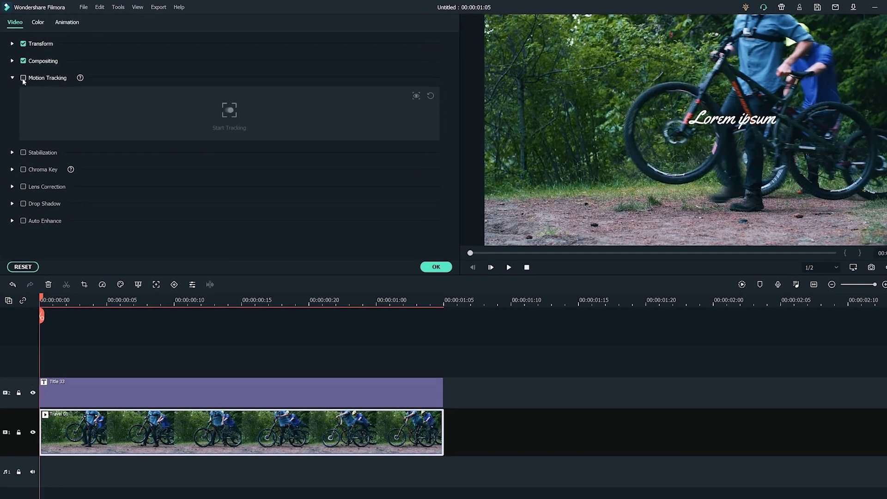
pyautogui.click(11, 75)
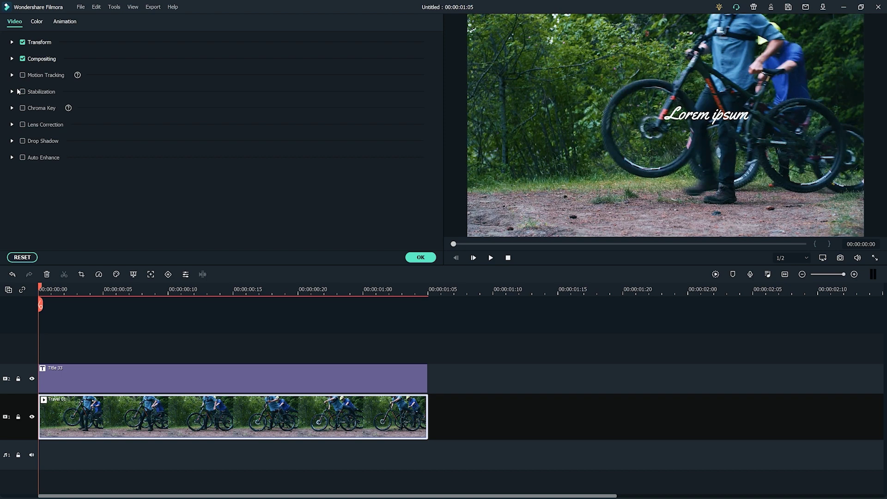
# Enable stabilization on the bike clip, try a smooth level of 100 and set it back to 10.
pyautogui.click(17, 91)
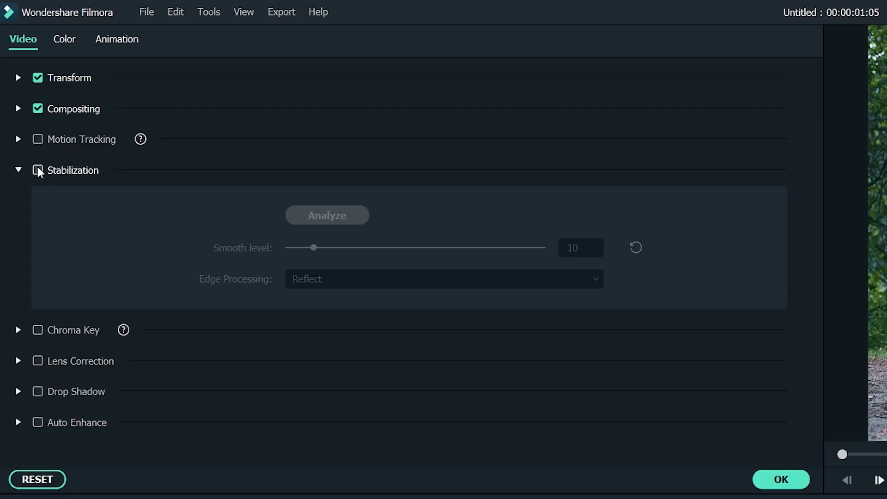
pyautogui.click(38, 170)
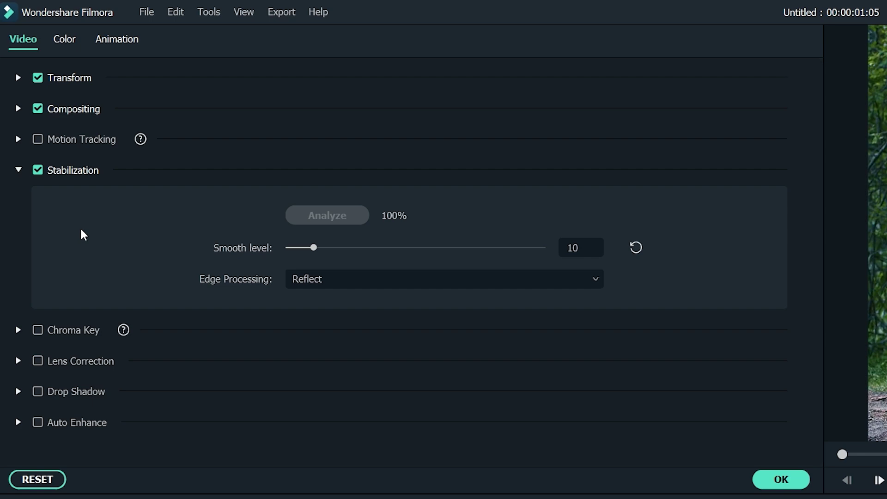
pyautogui.moveTo(313, 248); pyautogui.dragTo(566, 257)
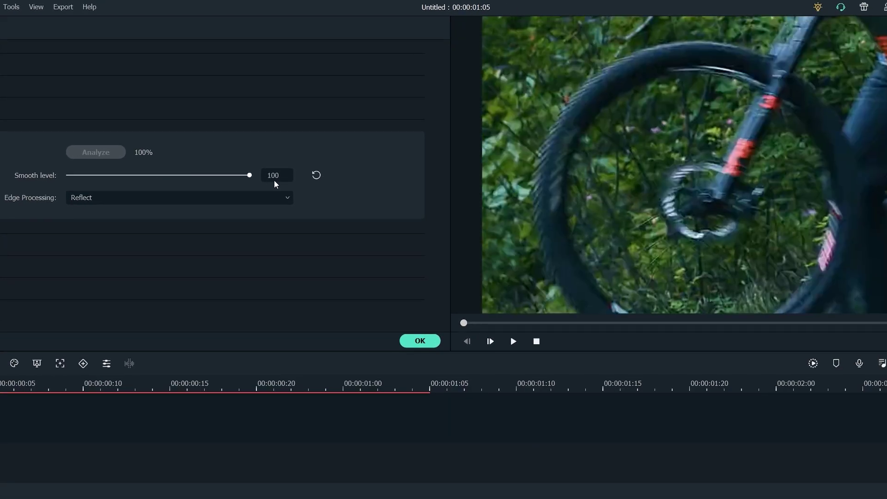
pyautogui.moveTo(275, 184); pyautogui.dragTo(87, 193)
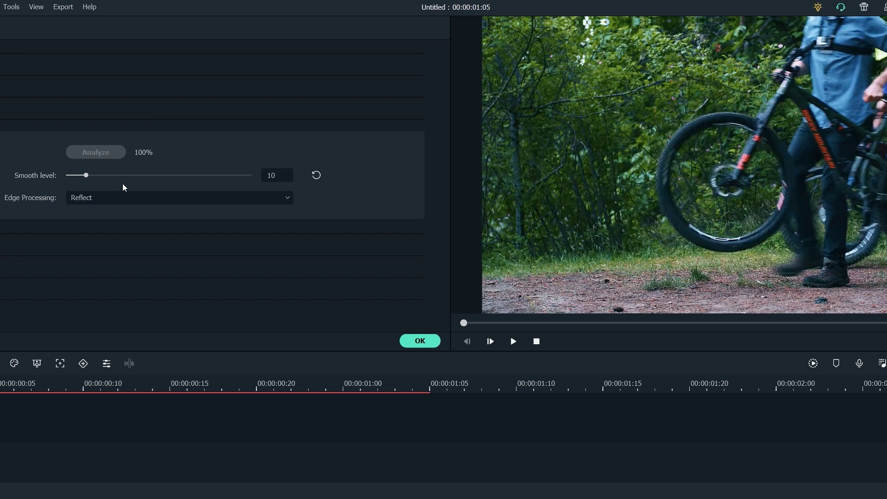
# Try the None, Tile and Extend edge processing options for the stabilization and return to Reflect.
pyautogui.click(170, 199)
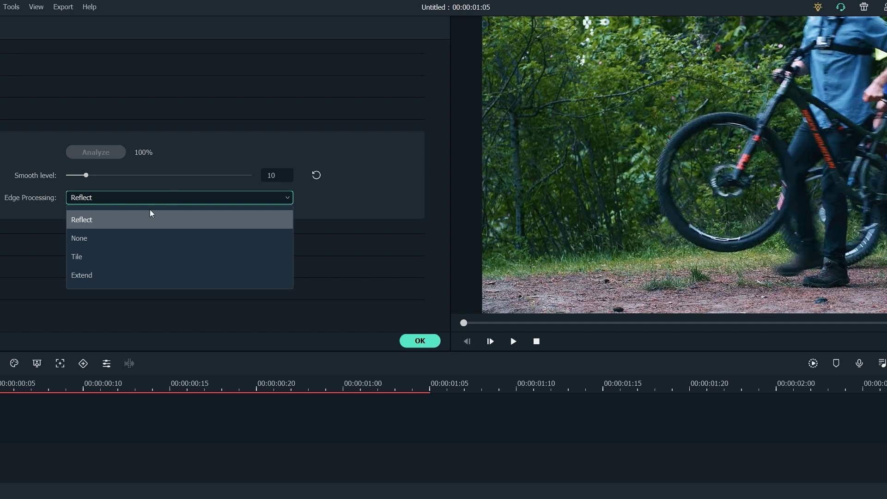
pyautogui.click(135, 236)
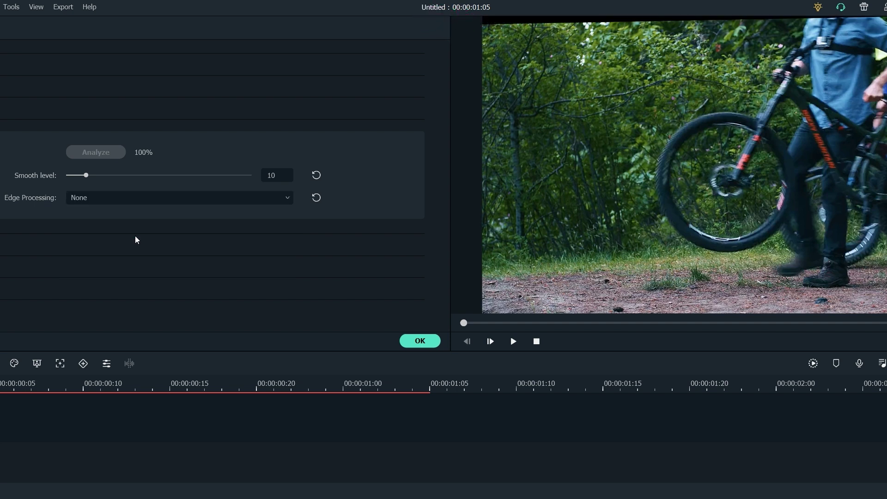
pyautogui.click(163, 199)
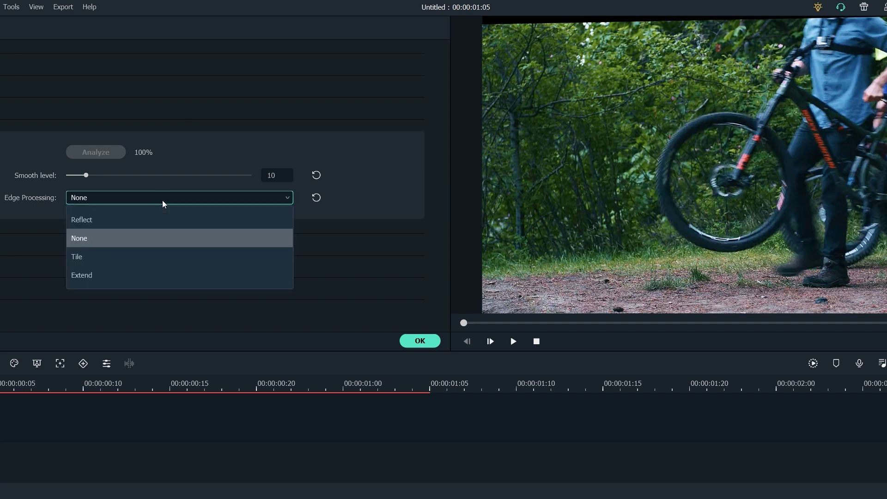
pyautogui.click(135, 256)
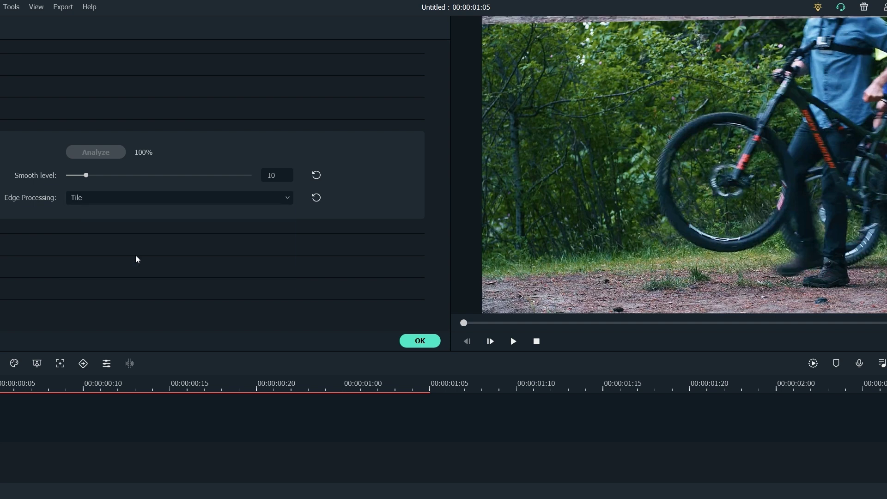
pyautogui.click(165, 199)
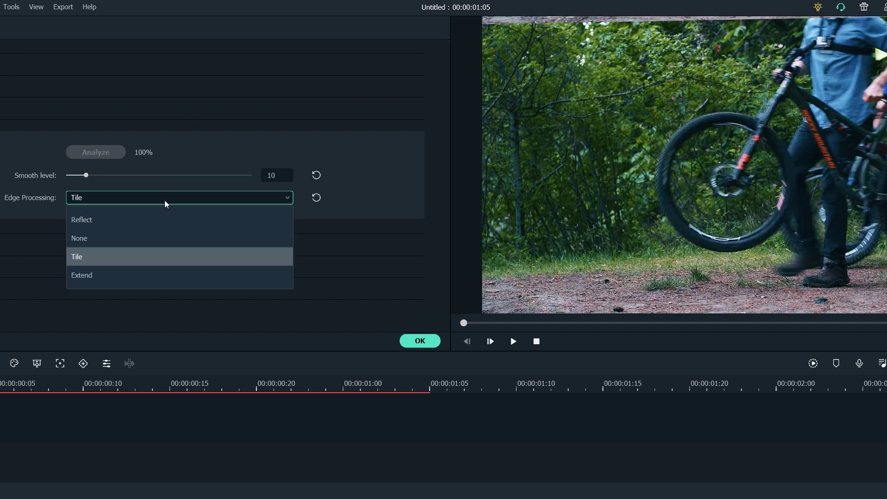
pyautogui.click(147, 275)
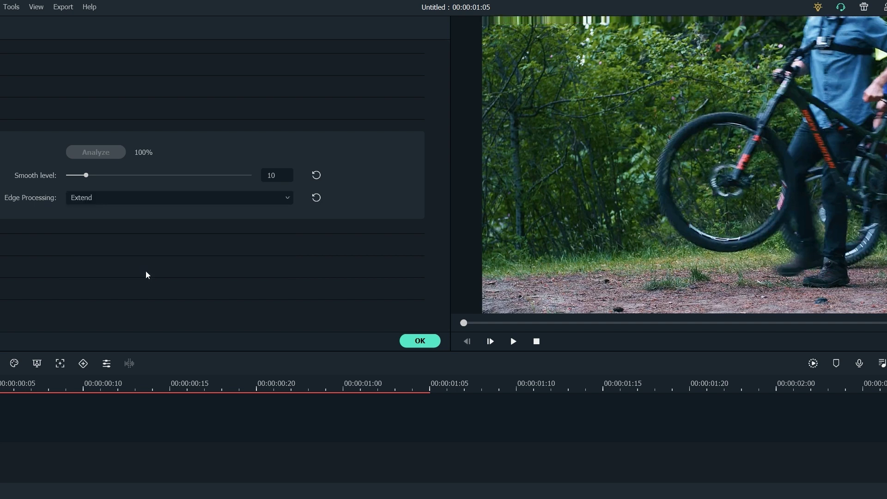
pyautogui.click(181, 198)
pyautogui.click(177, 217)
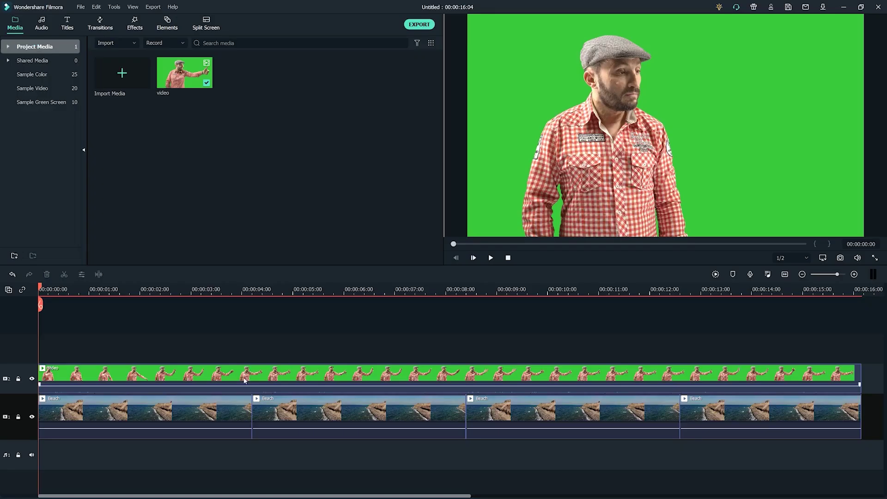
# Enable Chroma Key on the green-screen clip and sample the key color from the green backdrop beside the man.
pyautogui.click(245, 380)
pyautogui.doubleClick(279, 375)
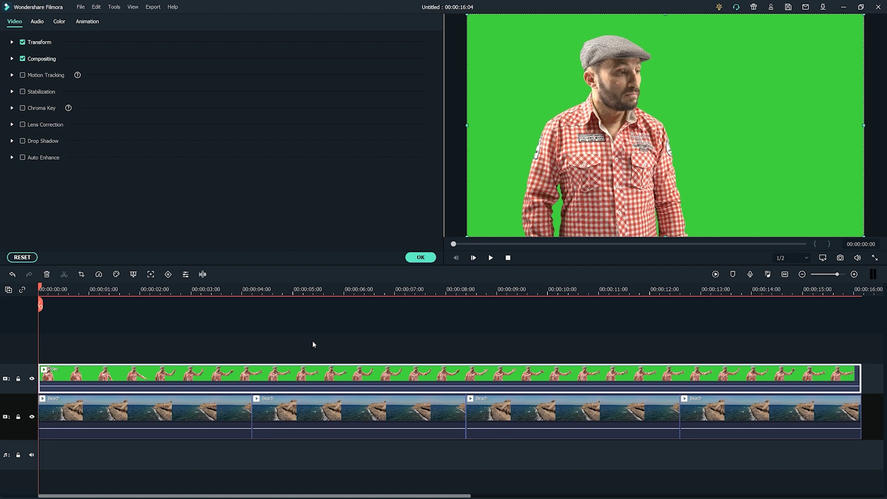
pyautogui.click(23, 108)
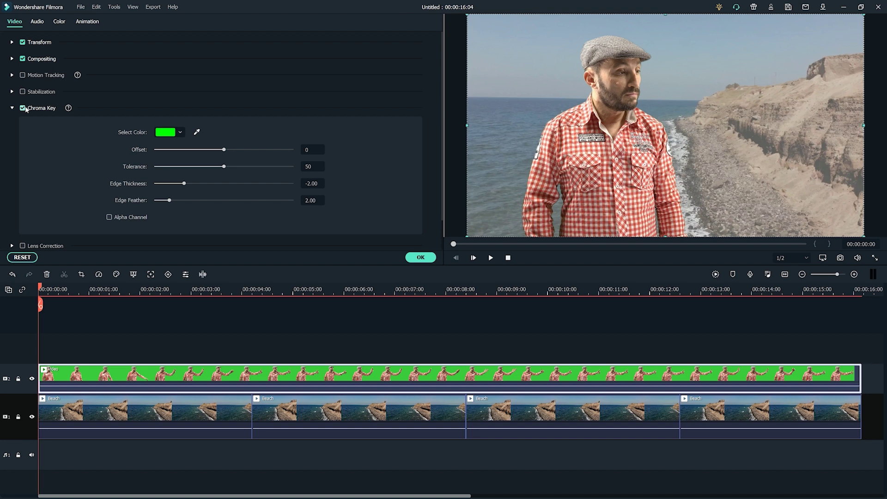
pyautogui.click(65, 288)
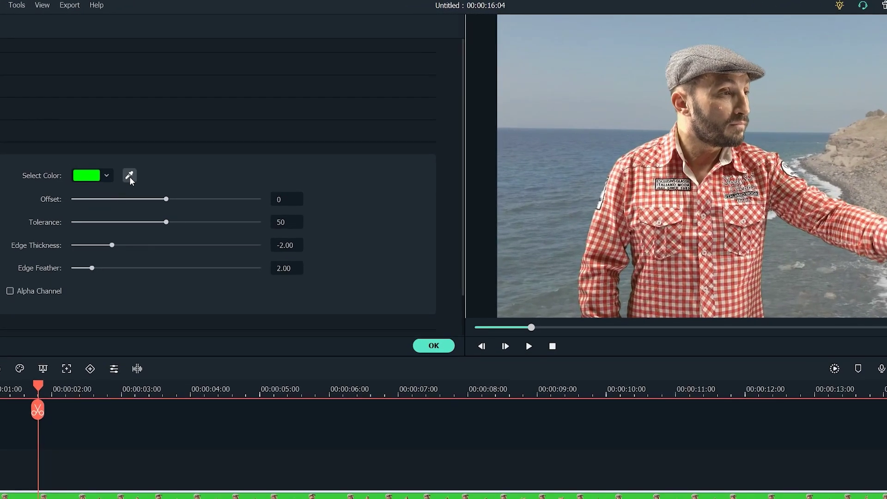
pyautogui.click(129, 175)
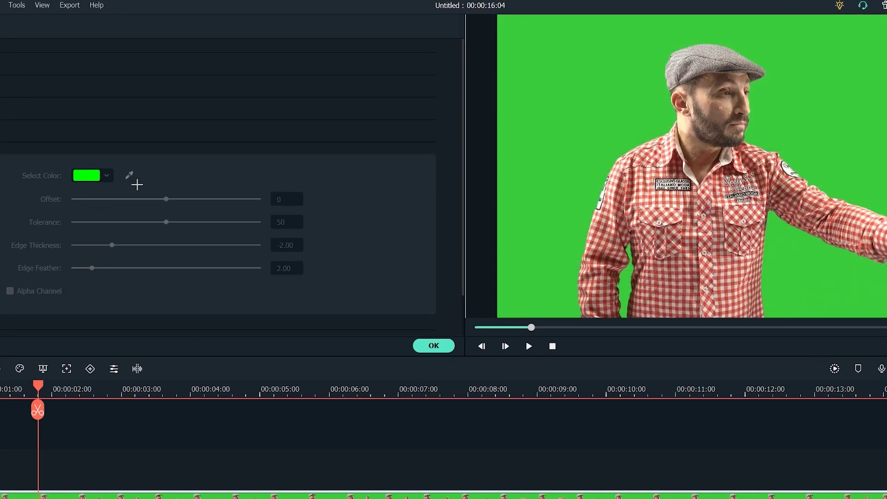
pyautogui.click(641, 140)
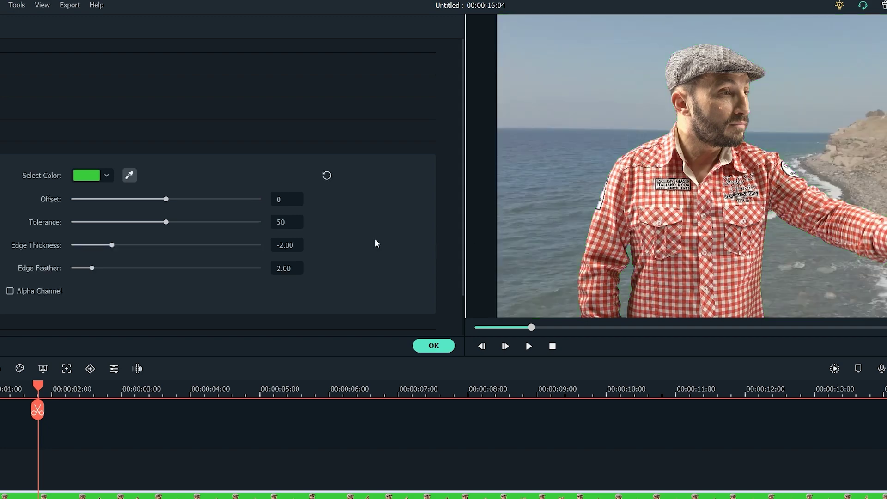
# Show the alpha channel of the keyed clip and set the chroma key offset to 5.
pyautogui.moveTo(167, 198); pyautogui.dragTo(168, 225)
pyautogui.click(10, 291)
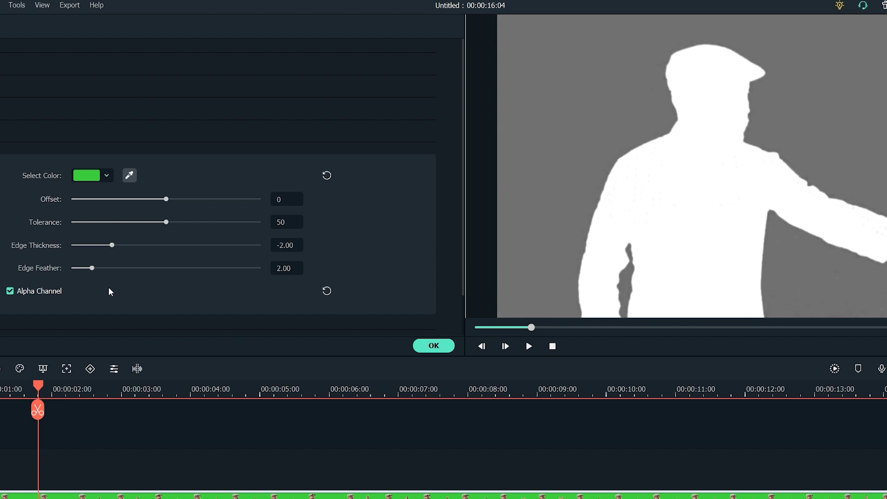
pyautogui.click(279, 199)
pyautogui.moveTo(167, 199); pyautogui.dragTo(171, 199)
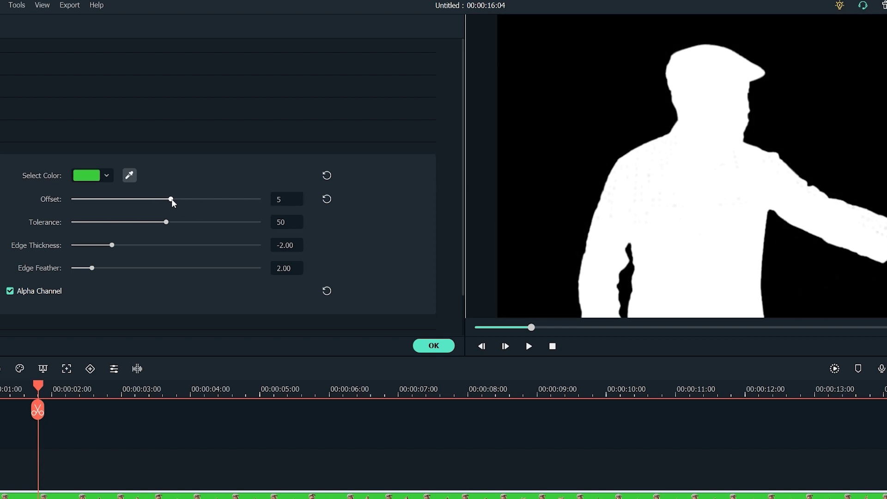
# Set the chroma key tolerance to 53 and the edge thickness to about 2.74, leaving the alpha channel view.
pyautogui.moveTo(165, 222); pyautogui.dragTo(171, 222)
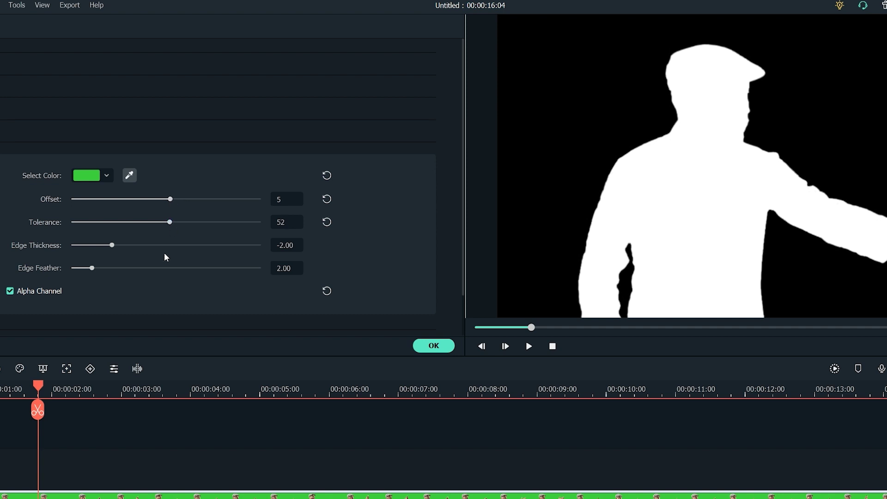
pyautogui.doubleClick(278, 222)
pyautogui.write('53')
pyautogui.press('Return')
pyautogui.moveTo(111, 245); pyautogui.dragTo(228, 247)
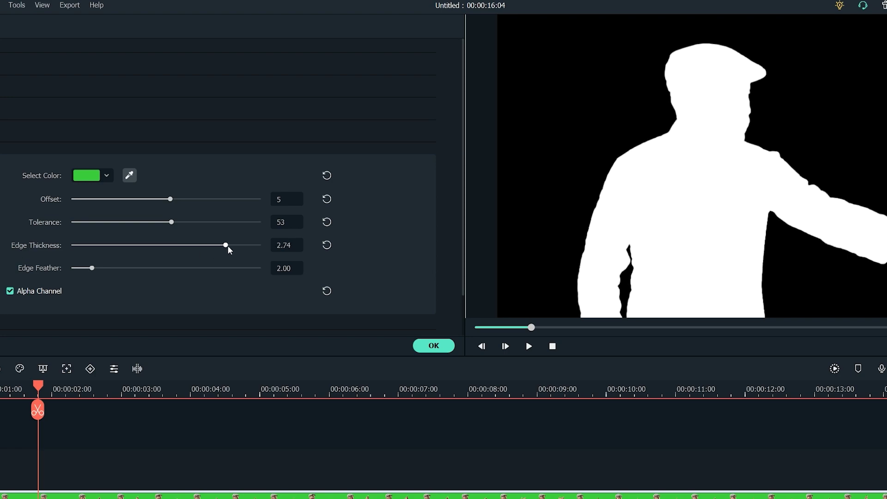
pyautogui.click(10, 291)
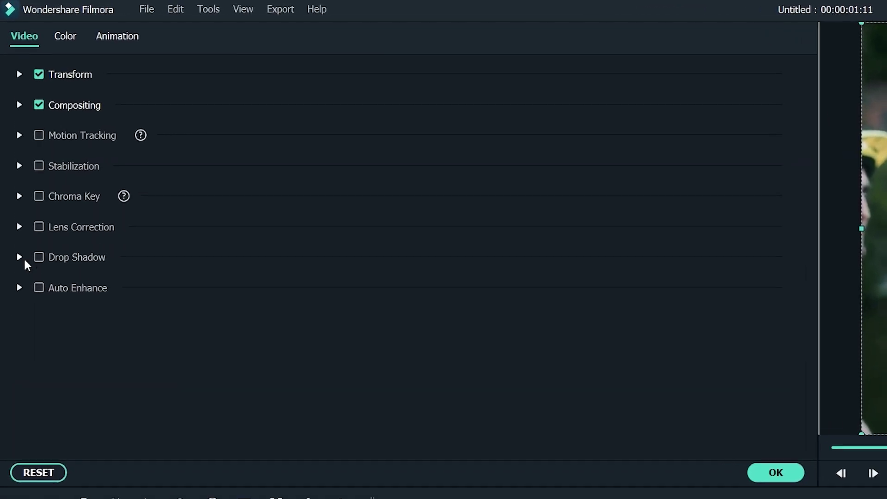
# Enable Lens Correction on the Travel 05 clip and choose the Richo WG-M1 camera model.
pyautogui.click(18, 227)
pyautogui.click(40, 227)
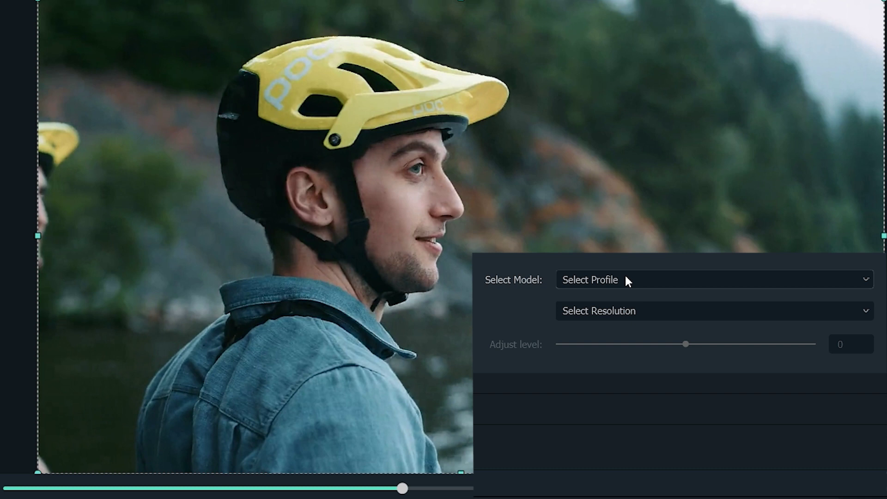
pyautogui.click(626, 277)
pyautogui.click(758, 282)
pyautogui.click(758, 282)
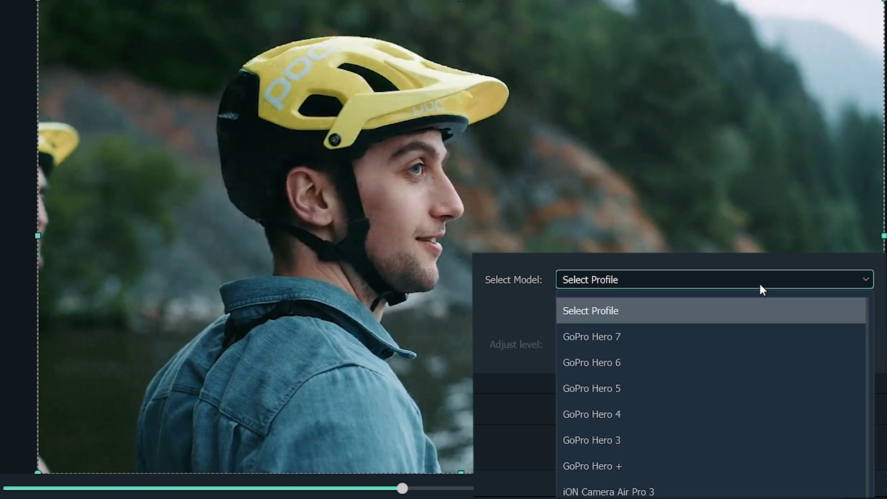
pyautogui.click(691, 414)
pyautogui.click(648, 492)
pyautogui.click(692, 284)
pyautogui.click(612, 488)
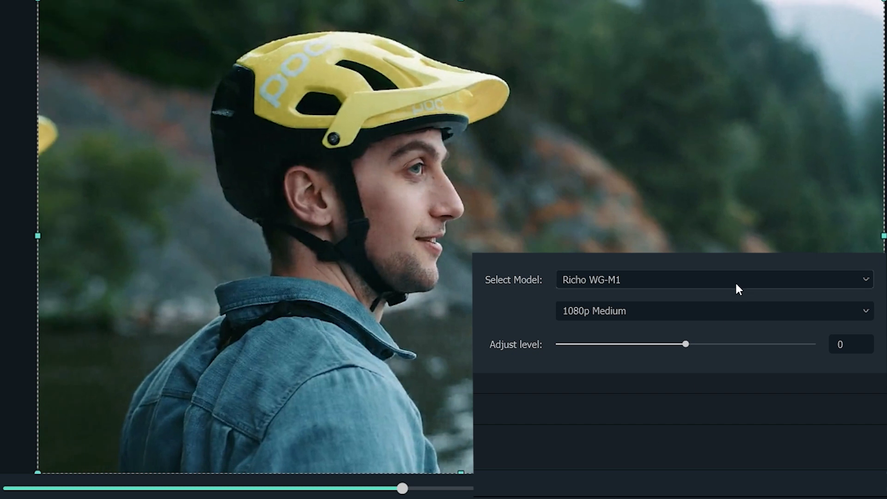
# Choose the 1080p Narrow resolution for the lens correction and raise its adjust level.
pyautogui.click(733, 308)
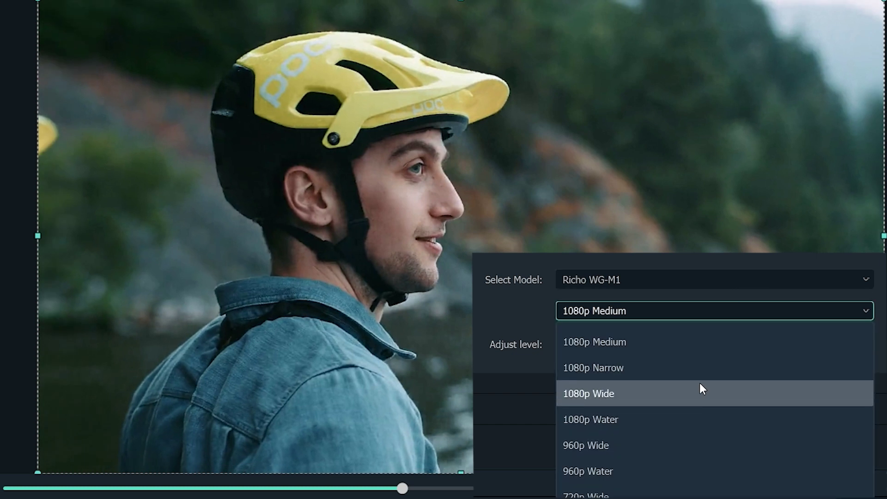
pyautogui.click(676, 374)
pyautogui.moveTo(684, 347); pyautogui.dragTo(863, 370)
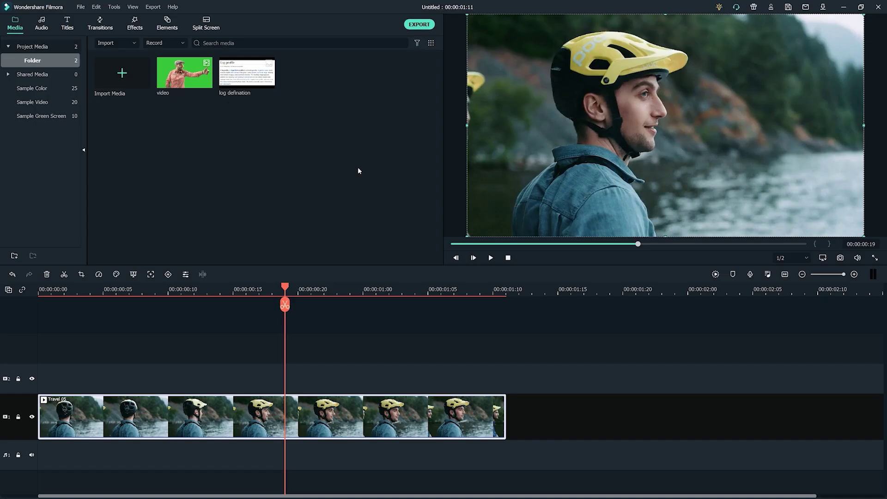
# Place the log defination image on the second video track above Travel 05, starting at about frame 16.
pyautogui.moveTo(240, 80); pyautogui.dragTo(210, 376)
pyautogui.moveTo(318, 378); pyautogui.dragTo(317, 376)
pyautogui.moveTo(247, 383); pyautogui.dragTo(287, 386)
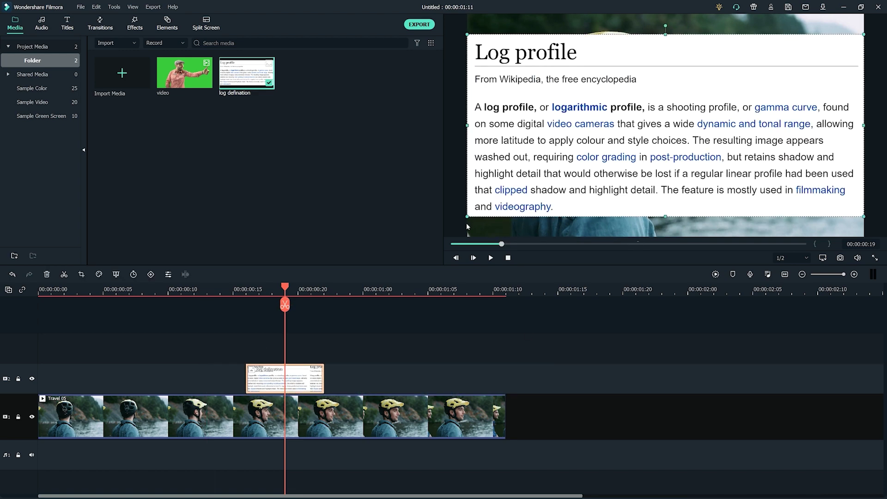
# Shrink the Log profile image to about half its width and reposition it over the Travel 05 clip.
pyautogui.moveTo(467, 216); pyautogui.dragTo(683, 122)
pyautogui.moveTo(728, 79); pyautogui.dragTo(716, 192)
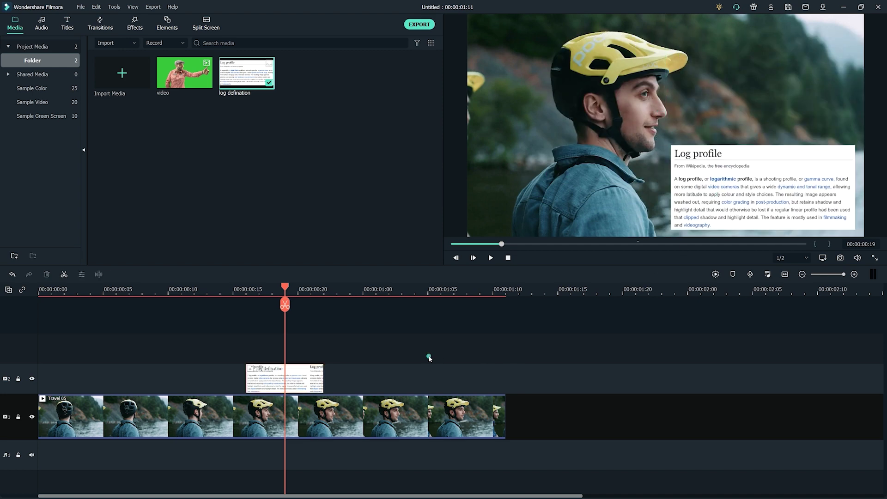
pyautogui.click(718, 337)
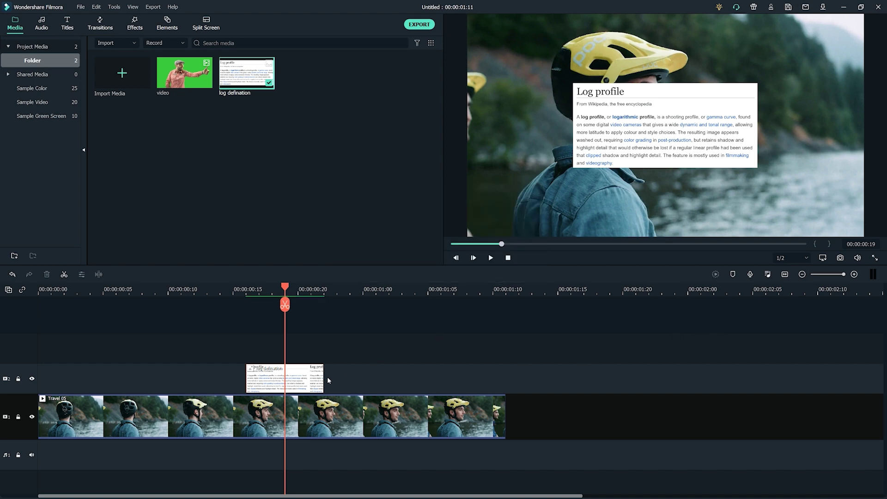
# Add a drop shadow to the Log profile image with distance 0, blur 28, opacity 100 and a green shadow color.
pyautogui.doubleClick(312, 377)
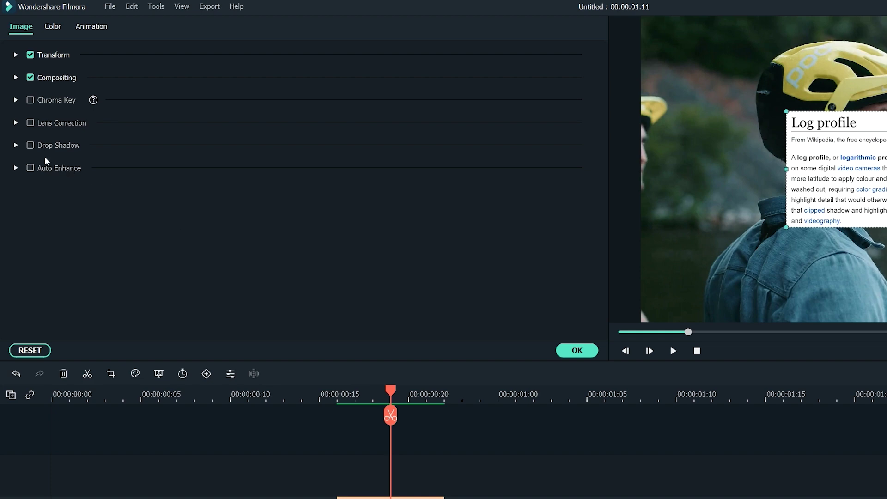
pyautogui.click(28, 146)
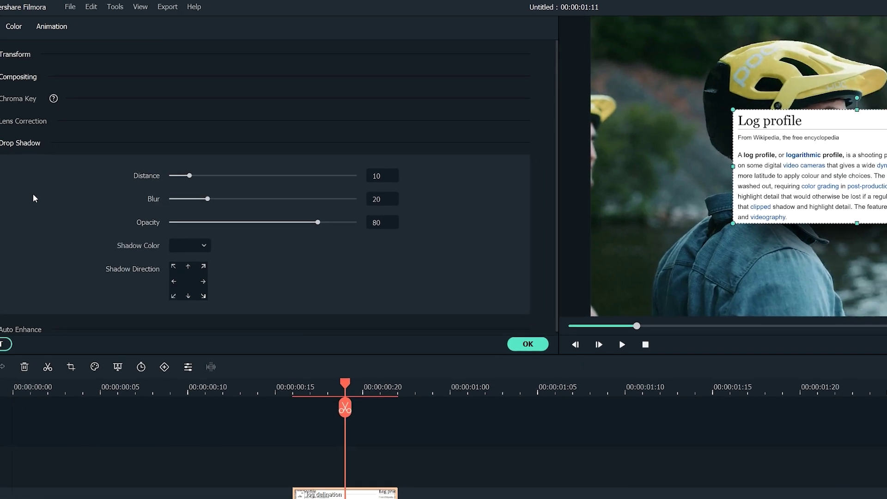
pyautogui.moveTo(74, 167); pyautogui.dragTo(116, 191)
pyautogui.moveTo(242, 212); pyautogui.dragTo(254, 214)
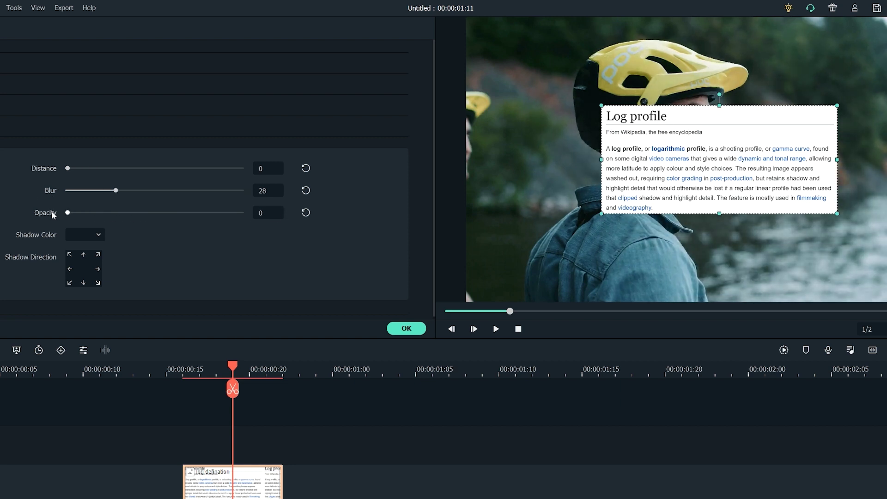
pyautogui.click(100, 235)
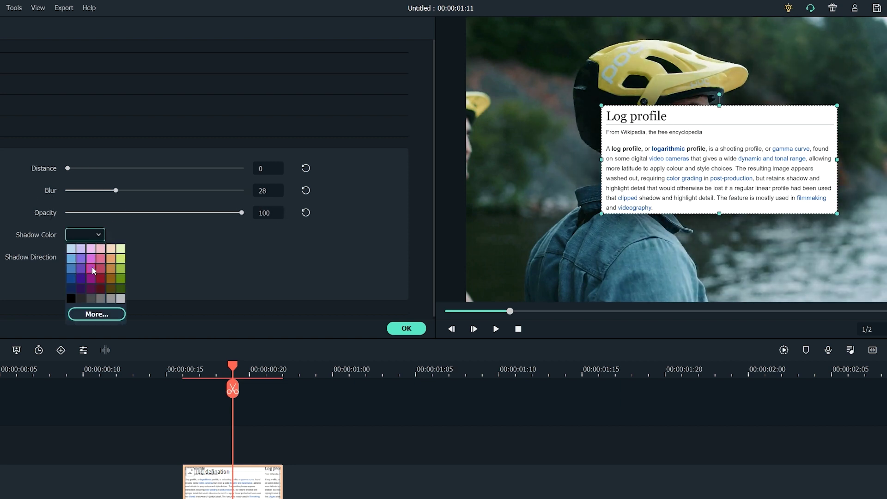
pyautogui.click(119, 278)
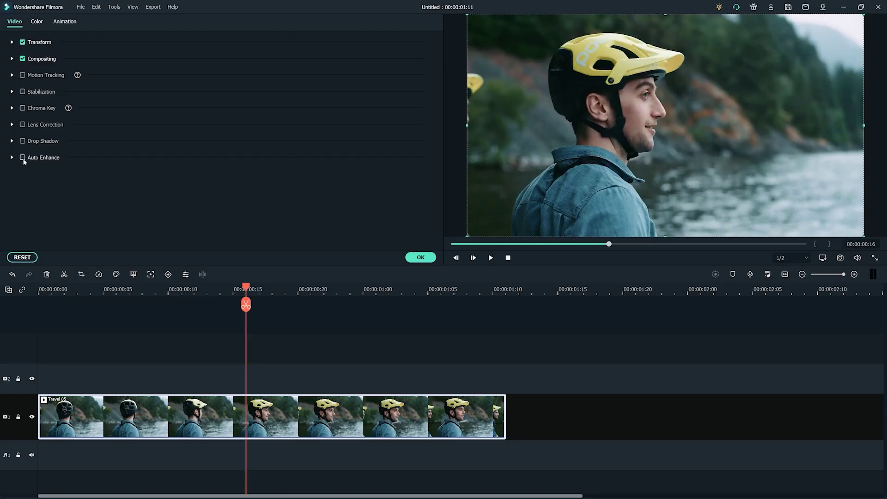
# Enable Auto Enhance on the Travel 05 clip.
pyautogui.click(22, 157)
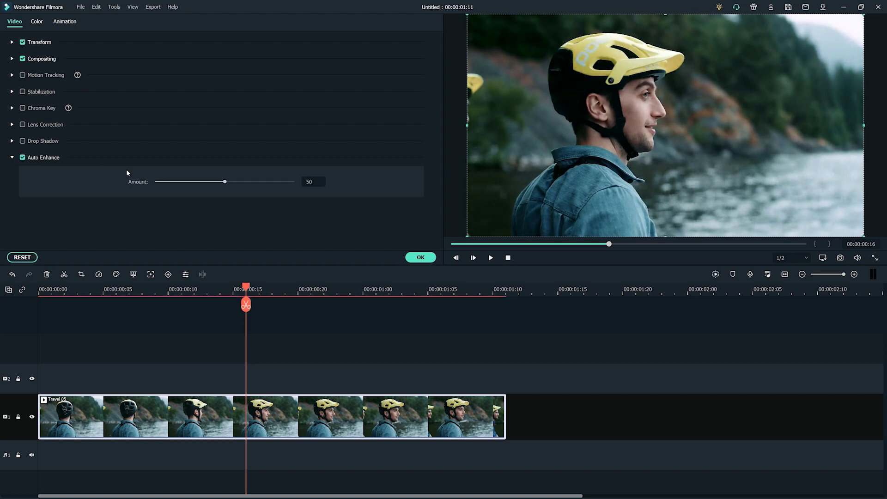
# Set the Auto Enhance amount of the Travel 05 clip to 100.
pyautogui.moveTo(227, 185); pyautogui.dragTo(328, 180)
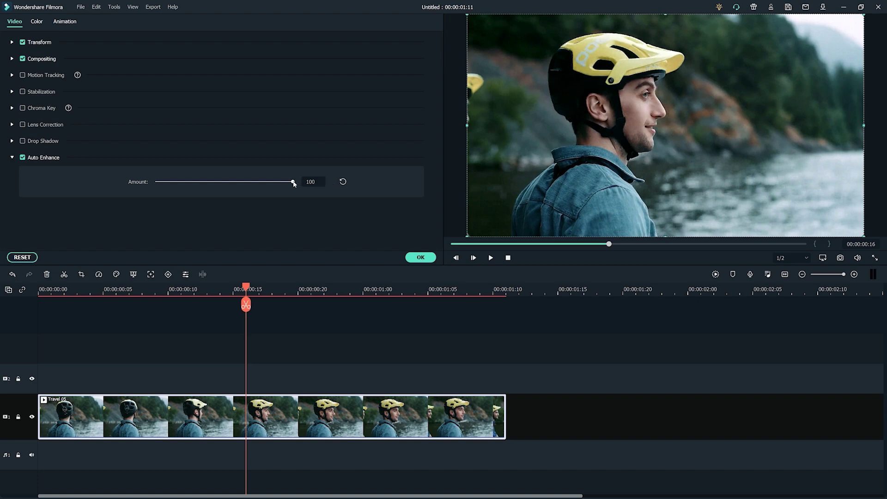
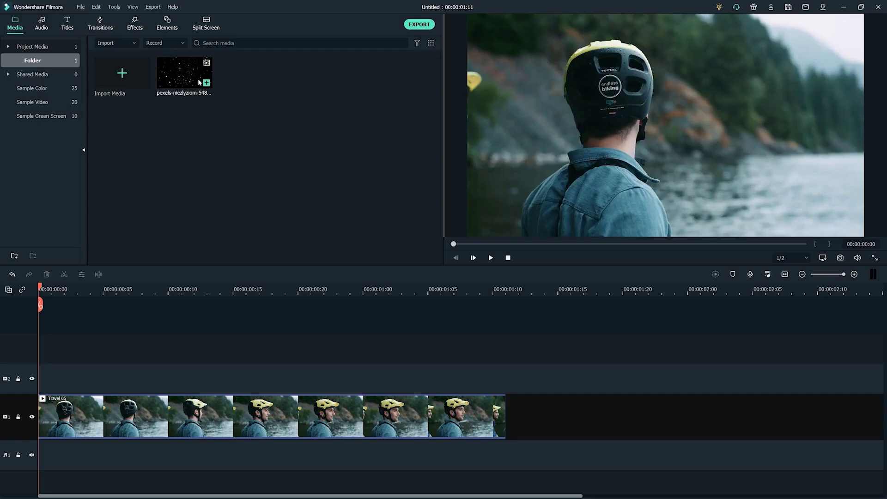
# Place the falling-snow clip at the start of the second video track and trim off everything past the end of Travel 05.
pyautogui.moveTo(199, 79); pyautogui.dragTo(41, 380)
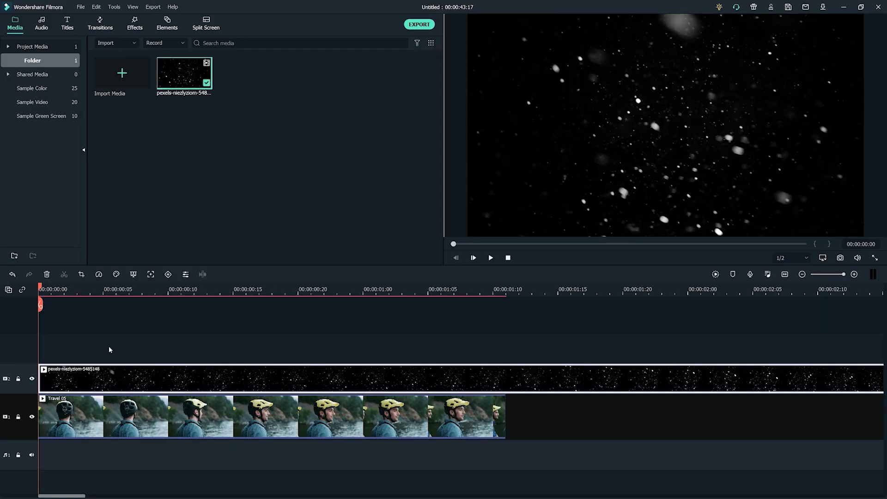
pyautogui.click(127, 291)
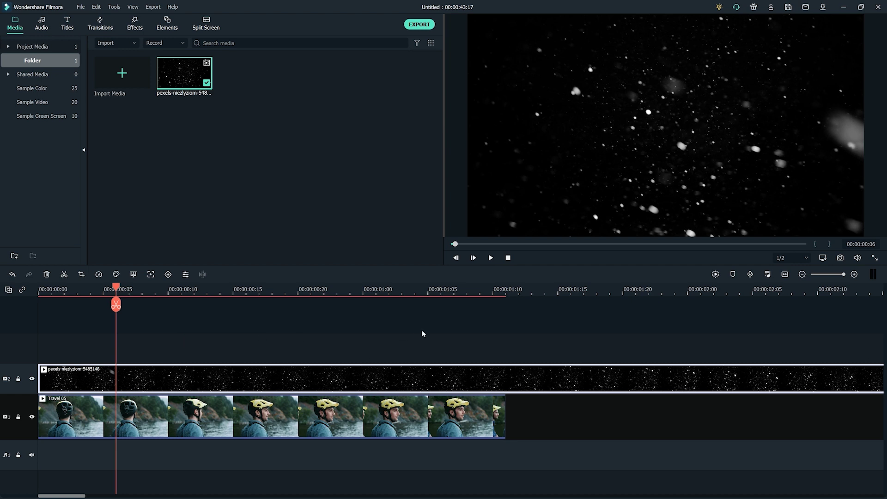
pyautogui.click(508, 290)
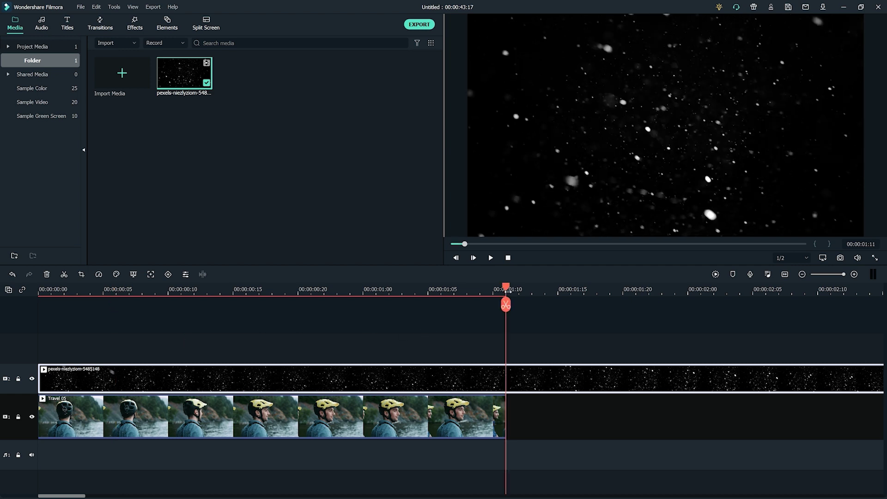
pyautogui.click(506, 305)
pyautogui.press('Delete')
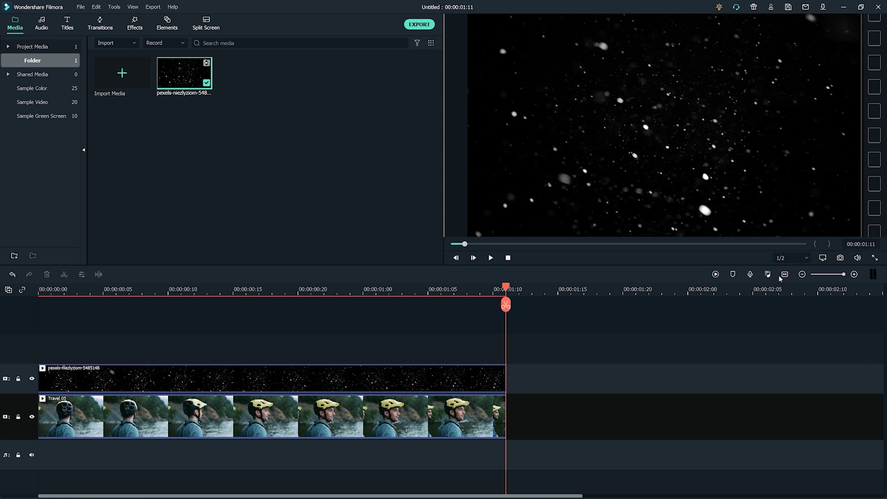
# Set the blending mode of the snow clip to Screen and render the timeline preview.
pyautogui.click(194, 290)
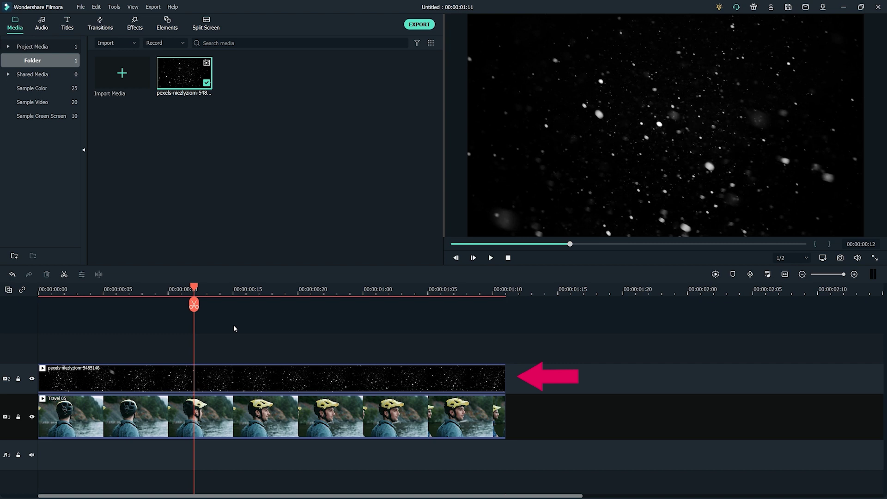
pyautogui.doubleClick(253, 386)
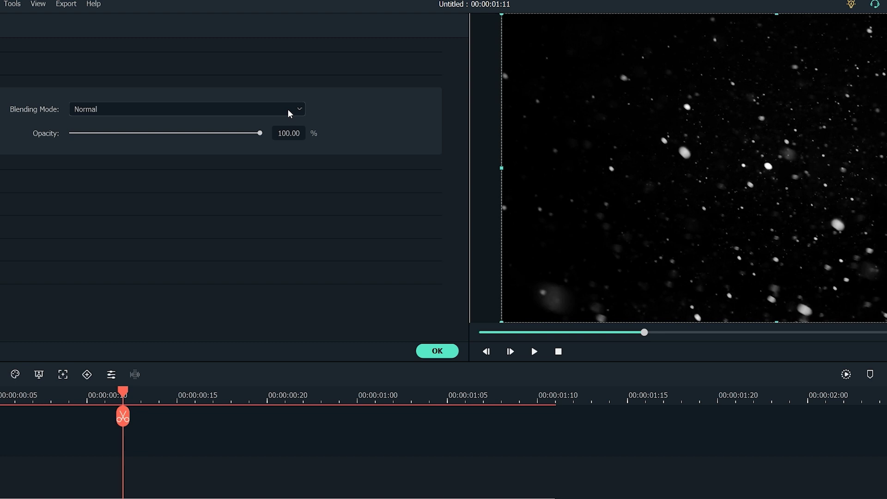
pyautogui.click(288, 109)
pyautogui.scroll(-5, 176, 245)
pyautogui.scroll(1, 176, 245)
pyautogui.scroll(3, 176, 245)
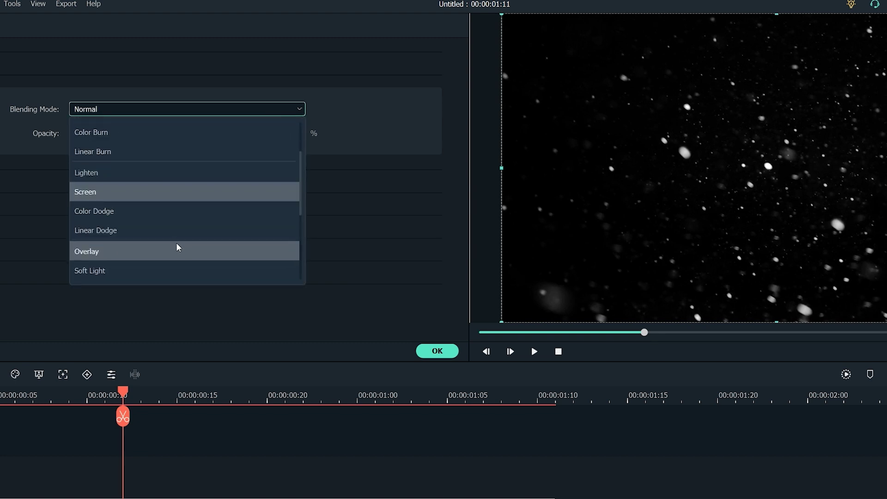
pyautogui.click(193, 190)
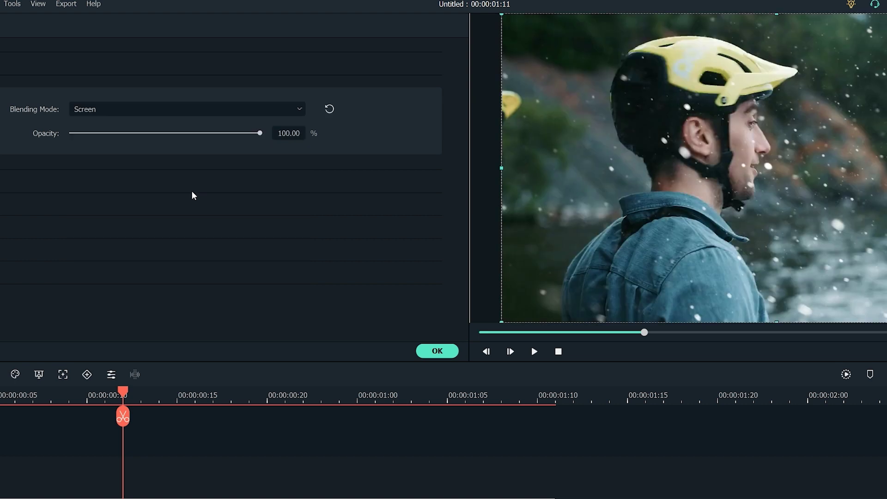
pyautogui.moveTo(123, 392); pyautogui.dragTo(390, 394)
pyautogui.click(846, 374)
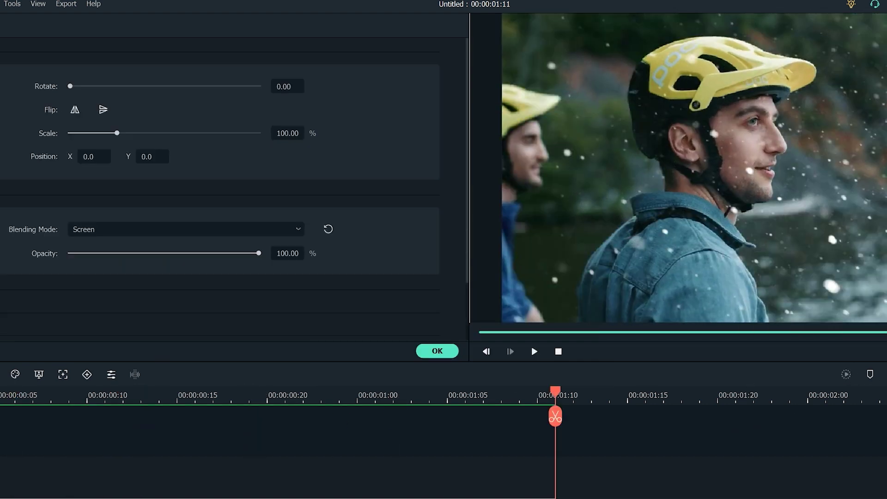
# Scale the snow clip to about 206% with X position -76, confirm, and render and play the preview.
pyautogui.moveTo(116, 133); pyautogui.dragTo(167, 135)
pyautogui.moveTo(92, 156); pyautogui.dragTo(488, 337)
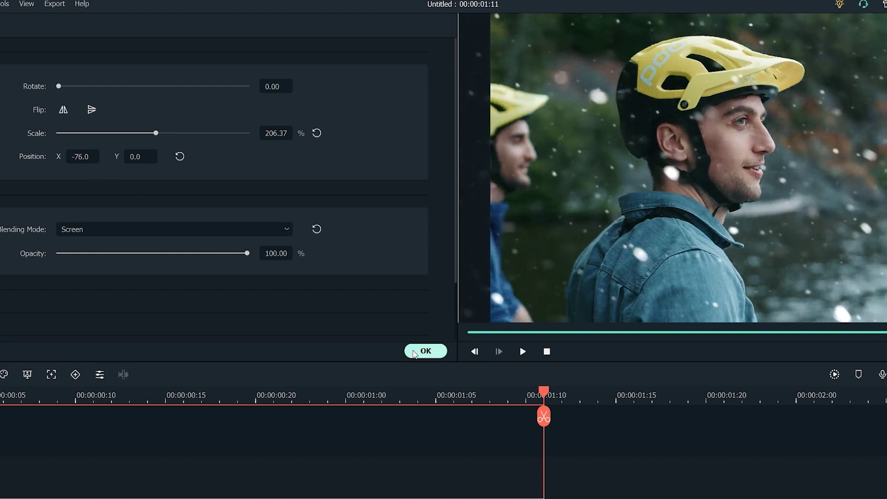
pyautogui.click(414, 354)
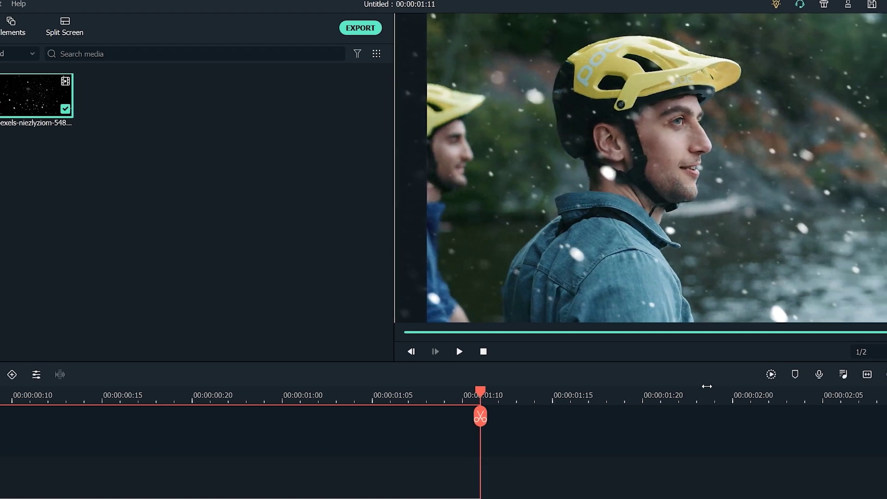
pyautogui.click(834, 374)
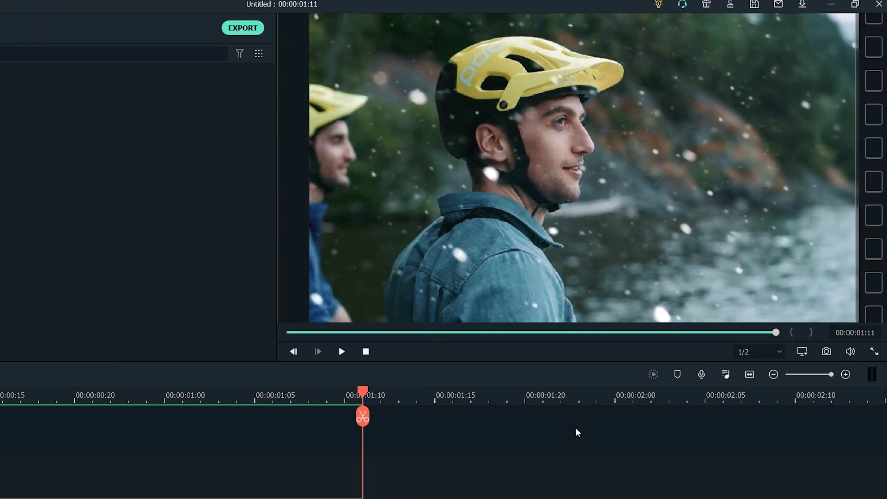
pyautogui.click(340, 352)
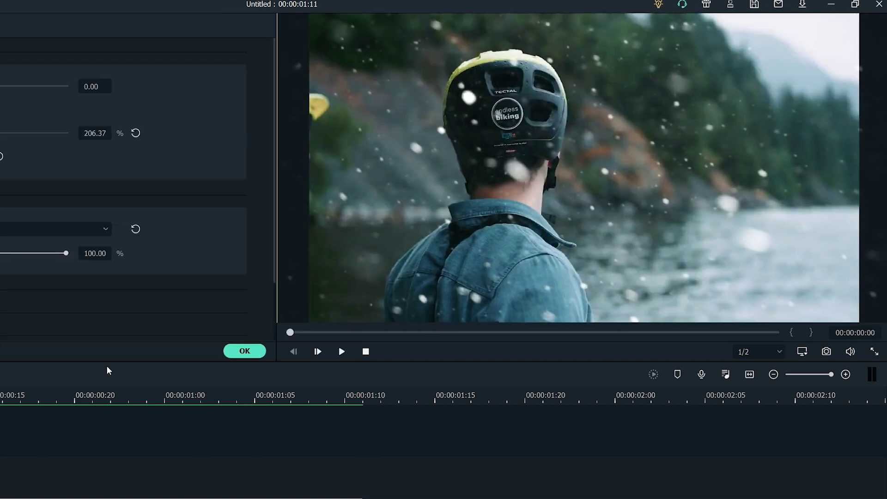
# Change the snow clip's blending mode to Linear Dodge, then render and play the preview.
pyautogui.click(2, 234)
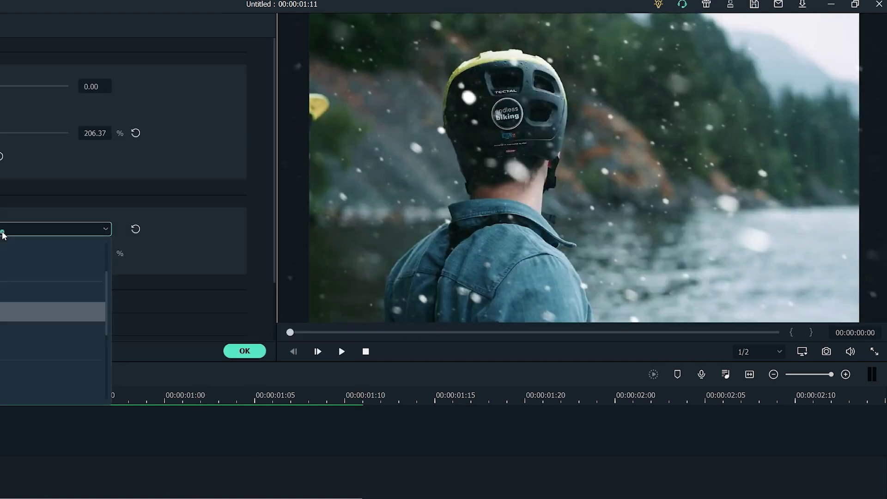
pyautogui.click(28, 309)
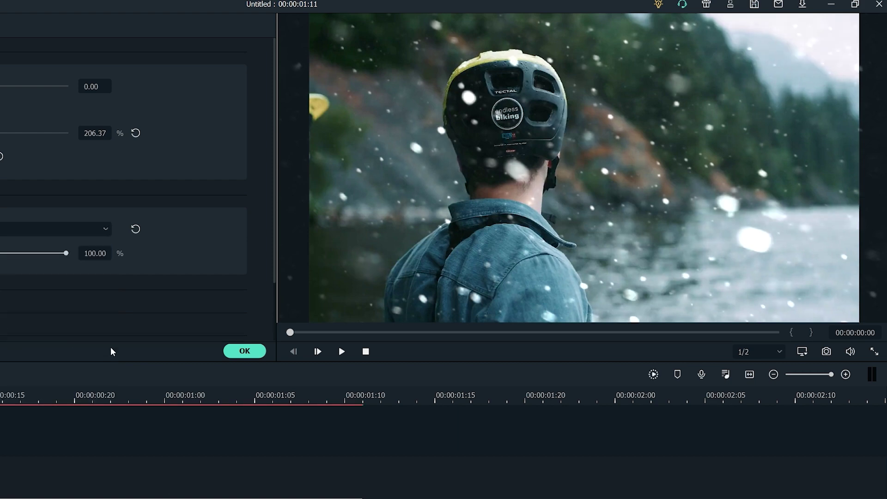
pyautogui.click(651, 375)
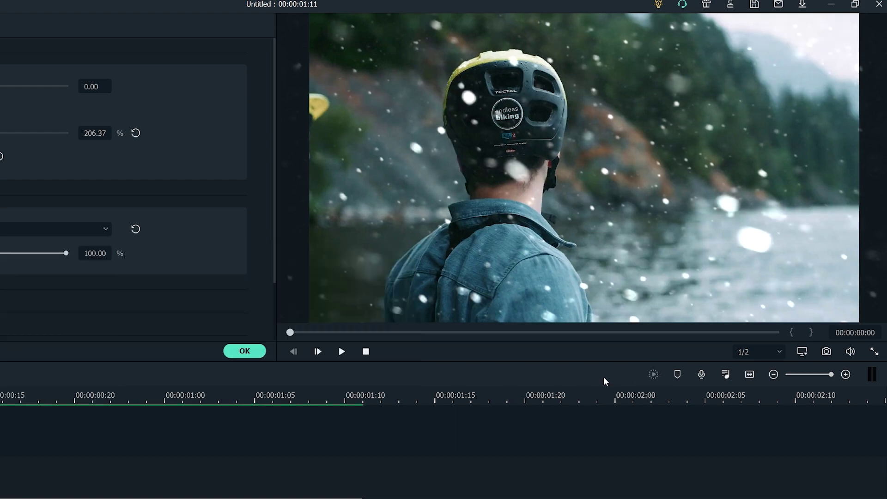
pyautogui.click(340, 352)
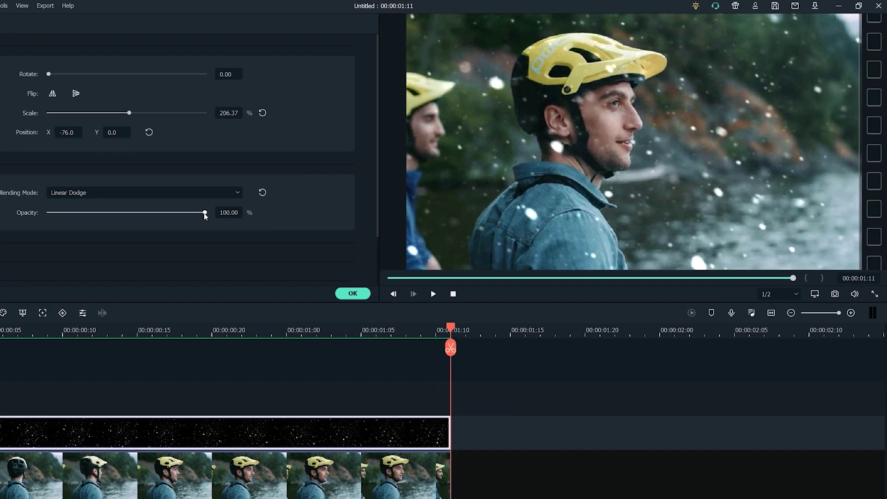
# Adjust the opacity of the snow clip and play the result.
pyautogui.moveTo(123, 237); pyautogui.dragTo(57, 237)
pyautogui.moveTo(242, 186); pyautogui.dragTo(269, 185)
pyautogui.click(490, 258)
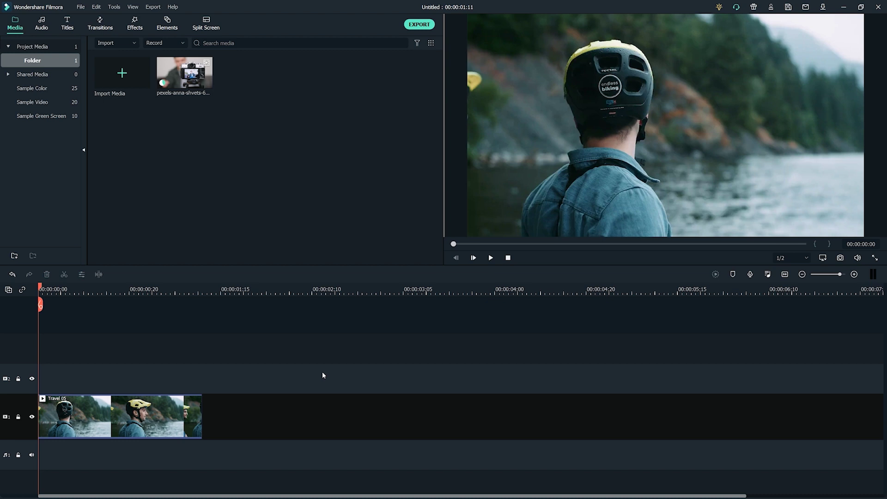
# Place the camera clip on the first video track after Travel 05 and apply Crop to Fit to it.
pyautogui.moveTo(178, 84); pyautogui.dragTo(314, 408)
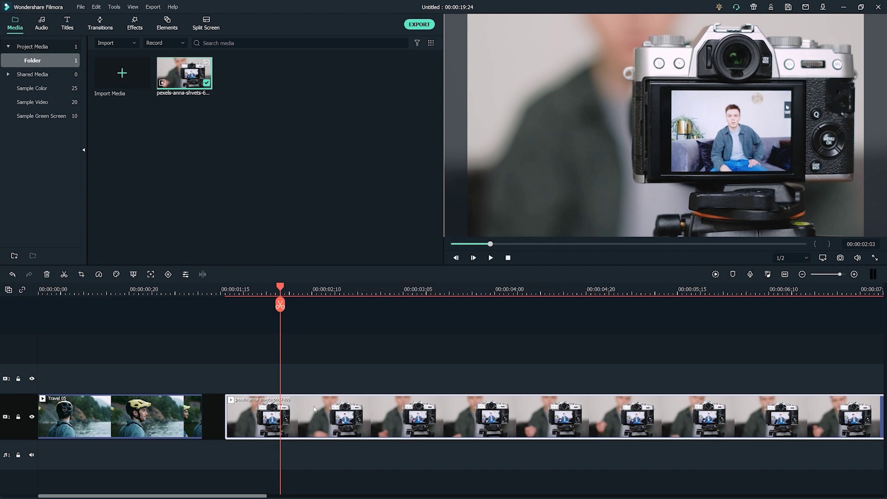
pyautogui.rightClick(314, 409)
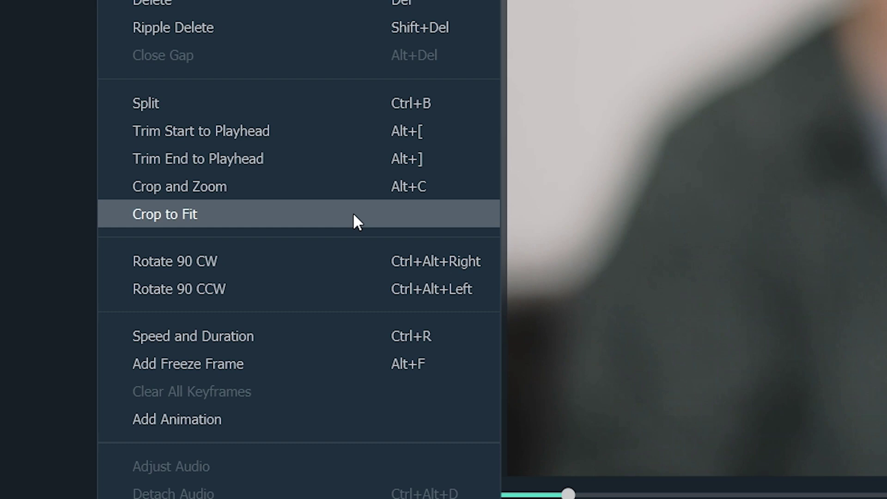
pyautogui.click(353, 214)
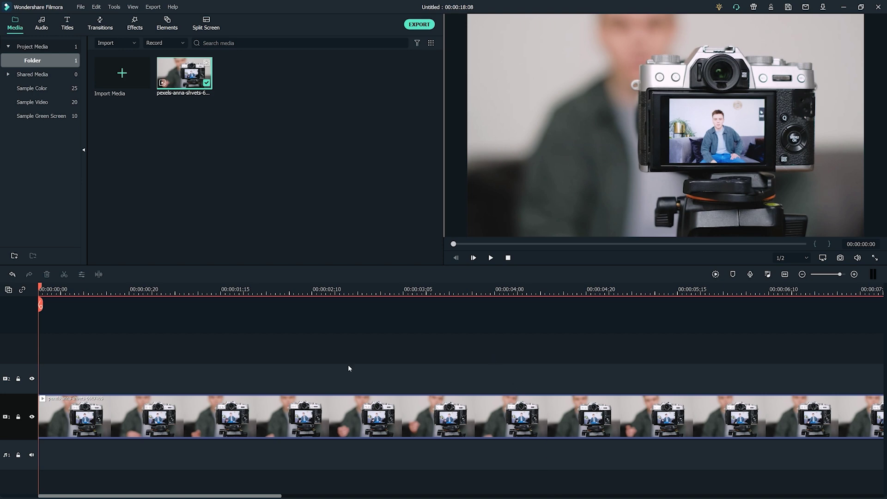
# Open Crop and Zoom for the camera clip and crop it around the camera to about 2064 x 1221.
pyautogui.rightClick(411, 405)
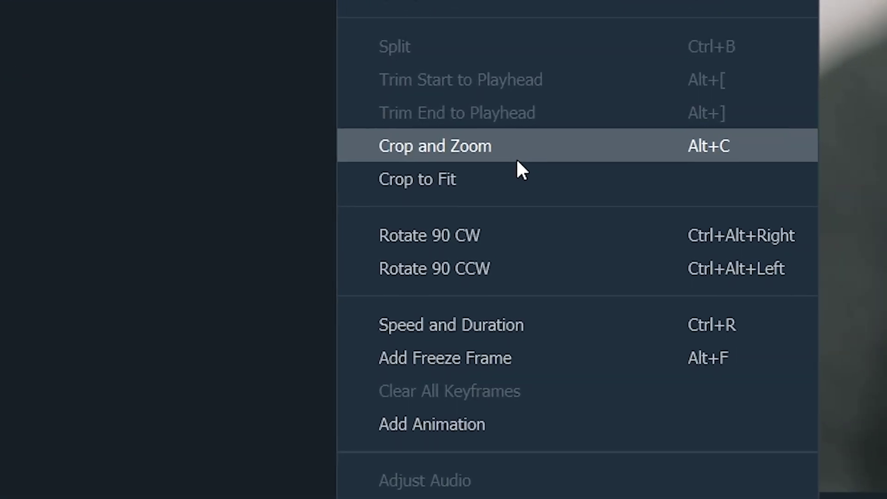
pyautogui.click(517, 160)
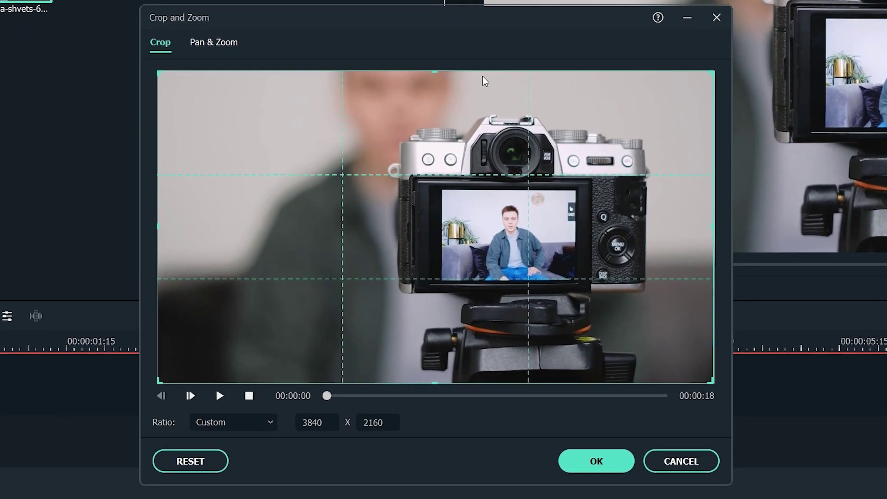
pyautogui.moveTo(159, 380); pyautogui.dragTo(378, 298)
pyautogui.moveTo(714, 72); pyautogui.dragTo(678, 121)
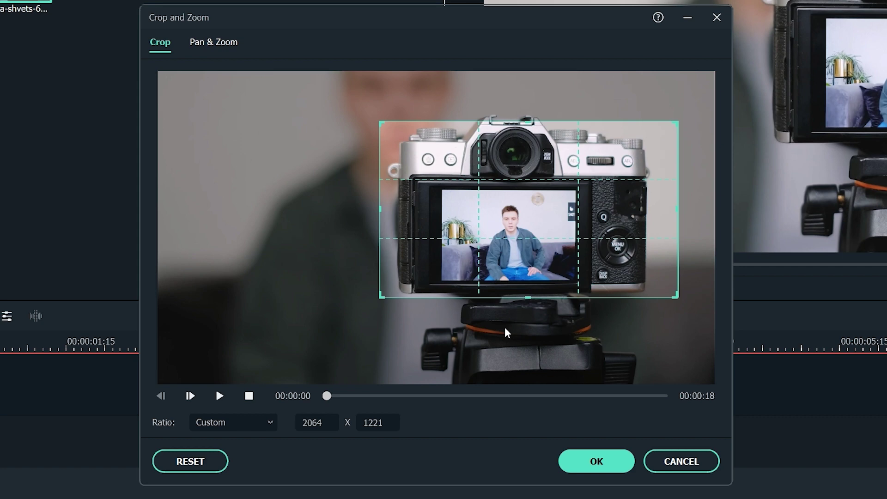
# Set the crop ratio to 16:9 and reposition the crop frame over the camera.
pyautogui.click(251, 421)
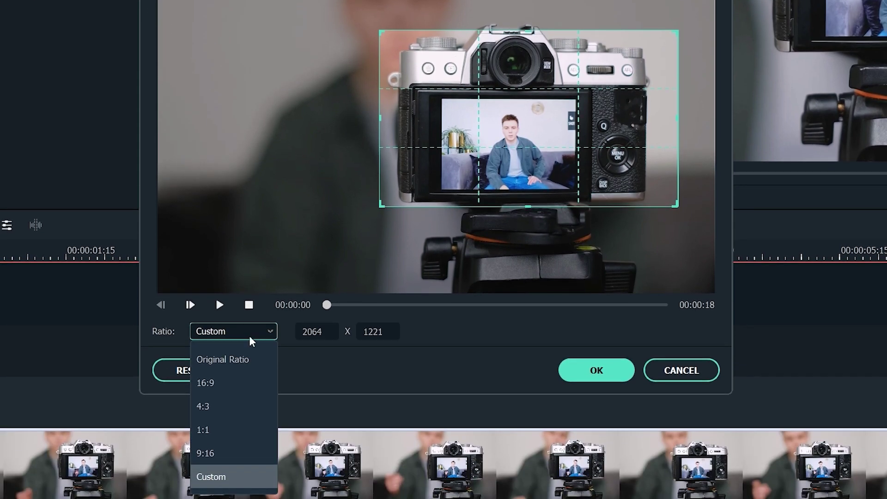
pyautogui.click(250, 376)
pyautogui.moveTo(383, 269); pyautogui.dragTo(358, 158)
pyautogui.moveTo(337, 478); pyautogui.dragTo(364, 90)
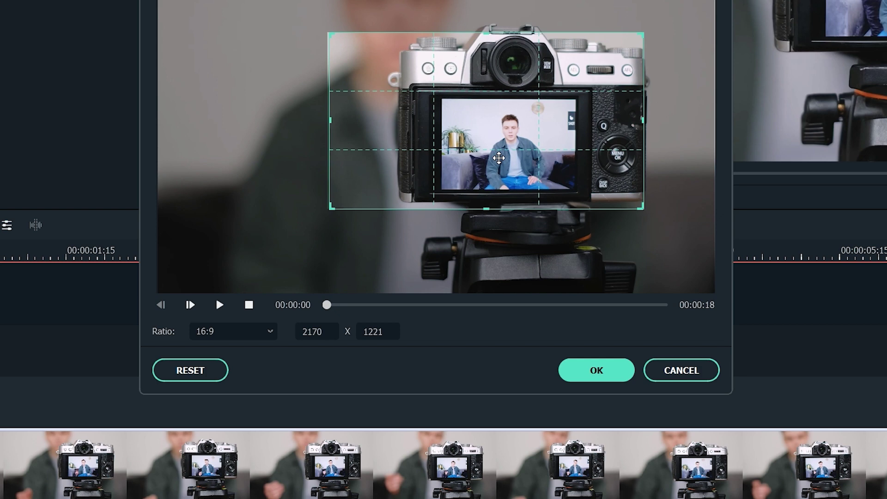
# Switch the crop ratio to Custom and reshape the crop frame to about 1938 x 1716.
pyautogui.click(231, 332)
pyautogui.click(231, 477)
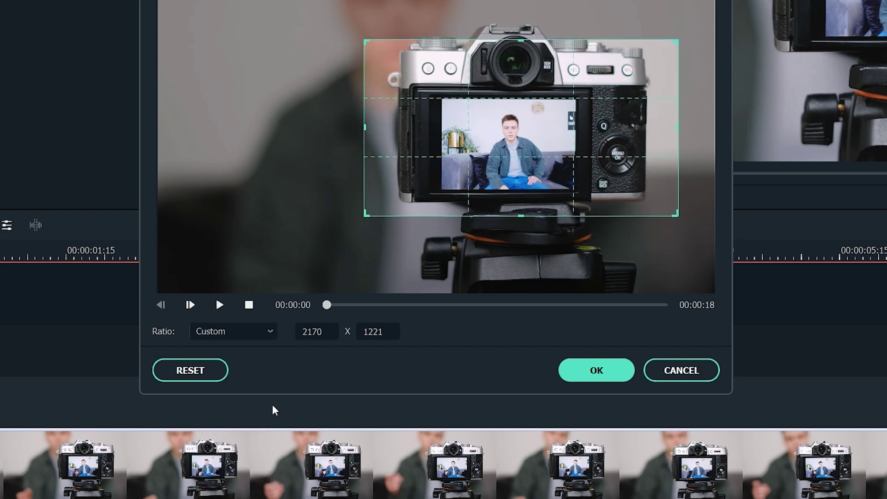
pyautogui.moveTo(366, 214); pyautogui.dragTo(382, 282)
# Set the crop ratio to 16:9 and apply the crop to the camera clip.
pyautogui.click(263, 331)
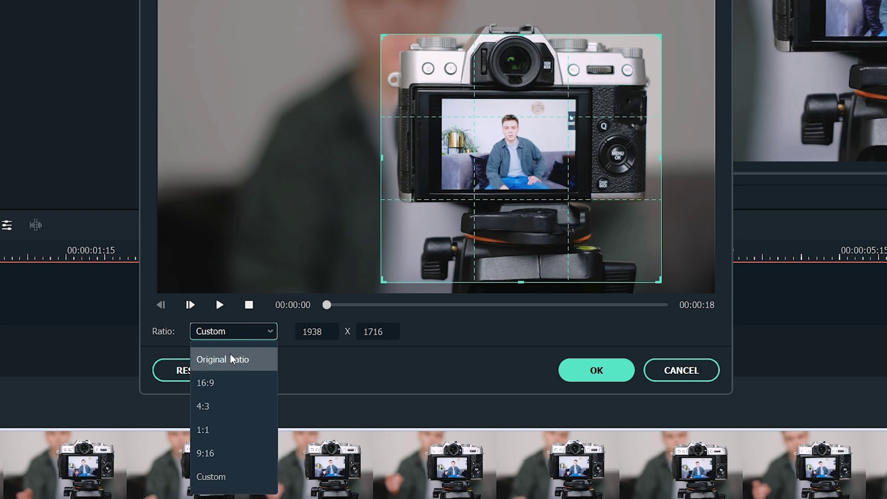
pyautogui.click(230, 380)
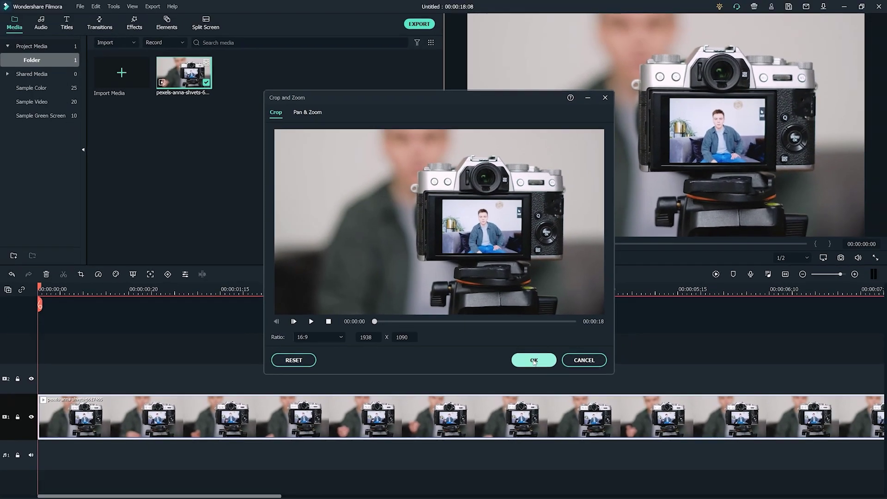
pyautogui.click(581, 367)
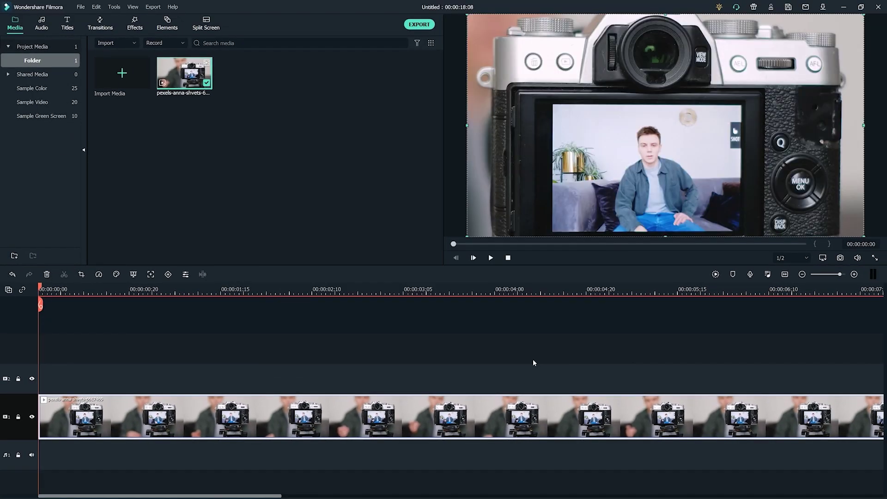
# Open Pan & Zoom for the camera clip, shrink the Start frame to about 3184 x 1862 and move it to the image's lower-left corner.
pyautogui.hotkey('alt', 'c')
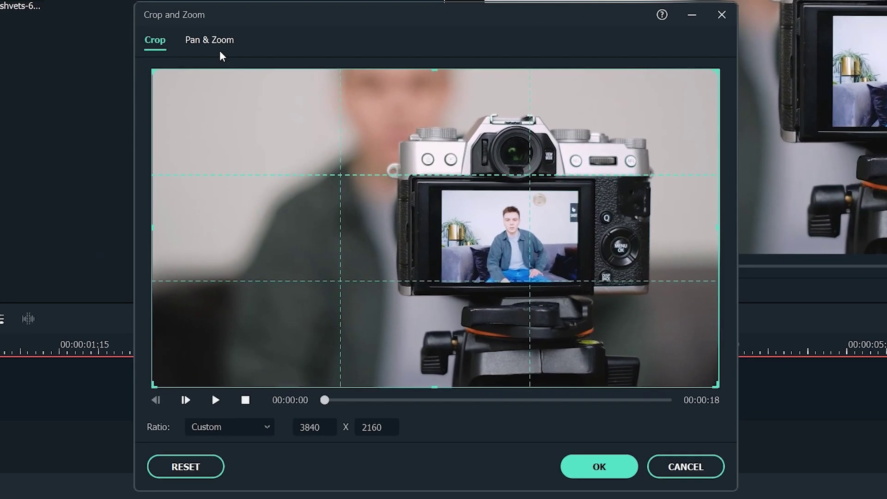
pyautogui.click(307, 109)
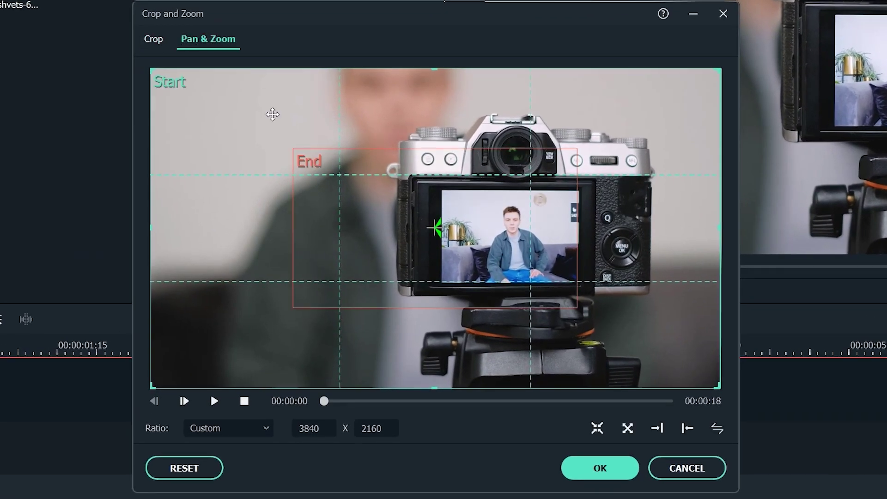
pyautogui.click(328, 187)
pyautogui.click(259, 167)
pyautogui.click(325, 199)
pyautogui.click(252, 169)
pyautogui.moveTo(152, 387); pyautogui.dragTo(248, 344)
pyautogui.moveTo(330, 331); pyautogui.dragTo(219, 385)
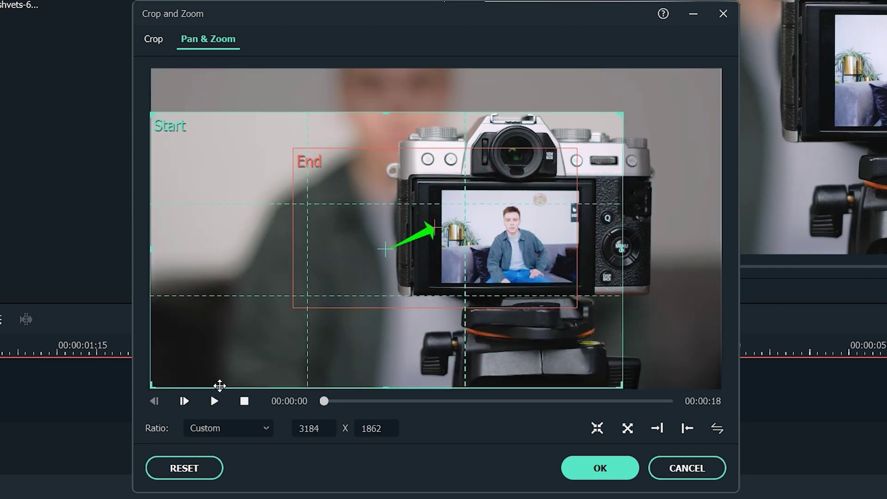
# Set the Start frame's ratio to 16:9, then enlarge the End frame to about 2265 x 1274 and move it over the camera.
pyautogui.click(263, 427)
pyautogui.click(235, 483)
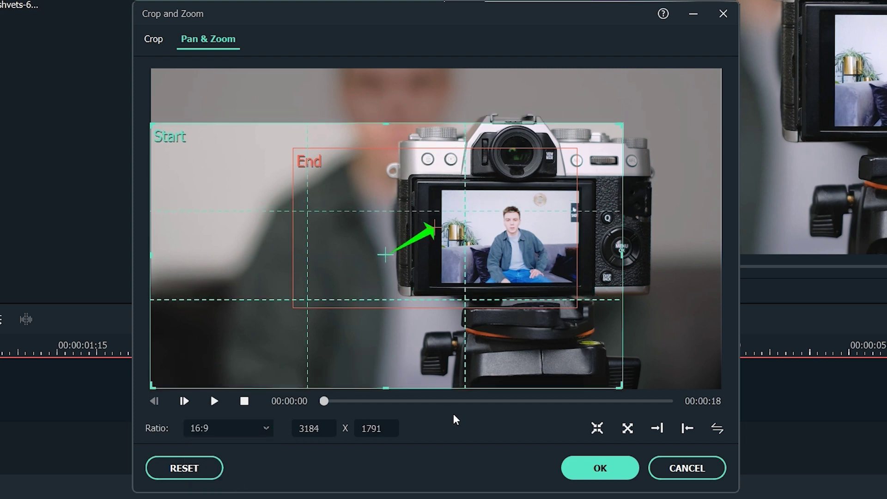
pyautogui.click(412, 233)
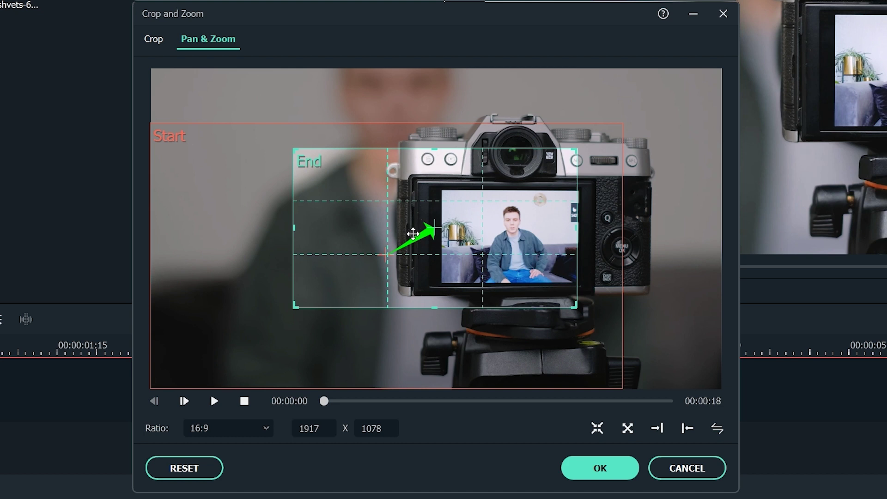
pyautogui.moveTo(578, 150); pyautogui.dragTo(631, 130)
pyautogui.moveTo(368, 285); pyautogui.dragTo(429, 279)
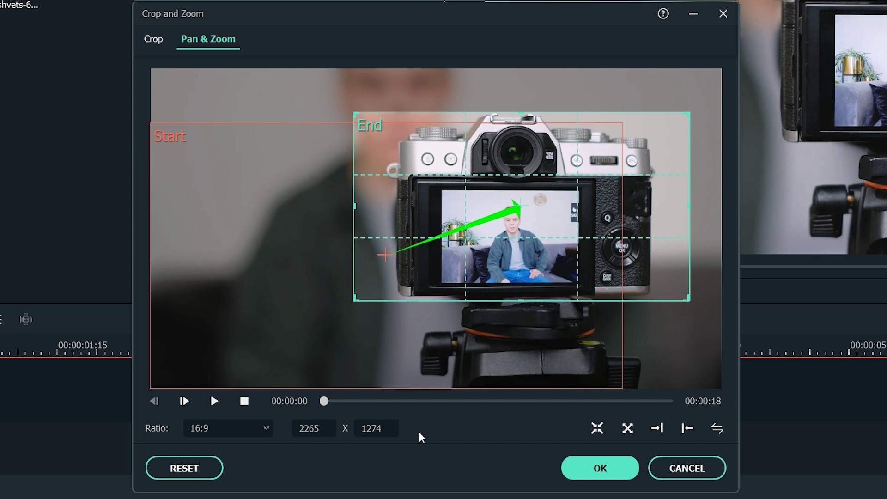
# Swap the start and end points and try the pan left, pan right and zoom out presets on the camera clip.
pyautogui.click(715, 430)
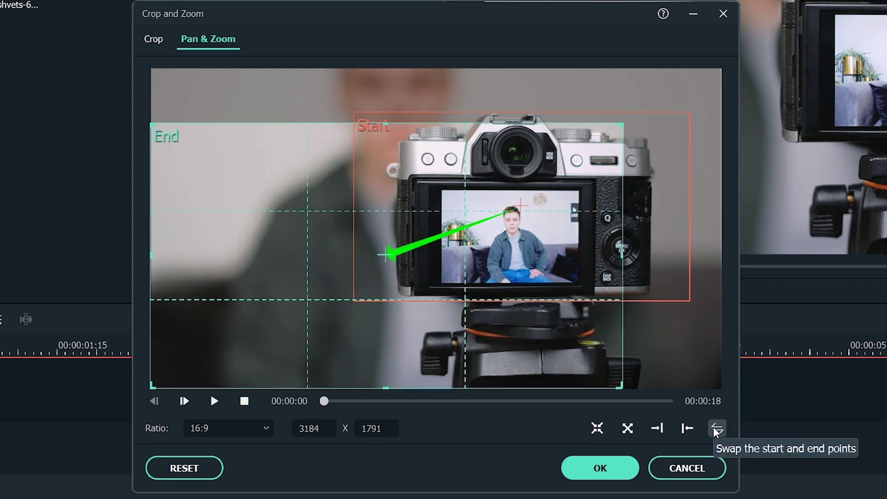
pyautogui.click(688, 429)
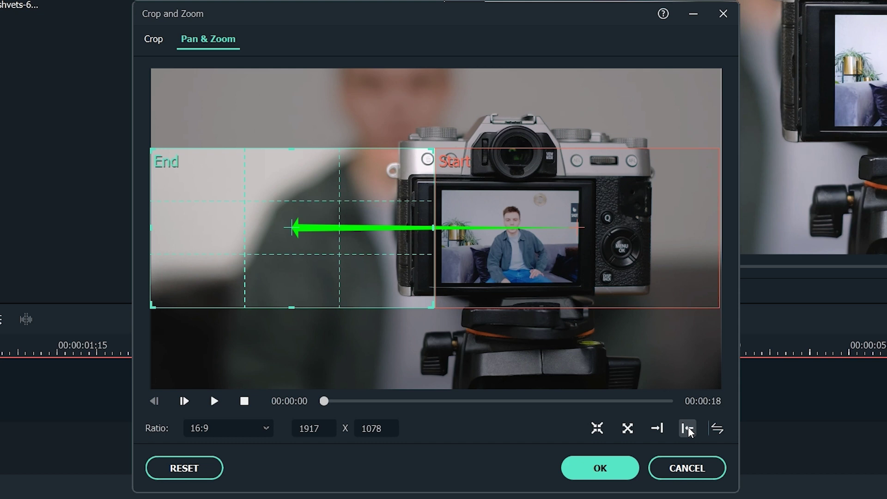
pyautogui.click(658, 428)
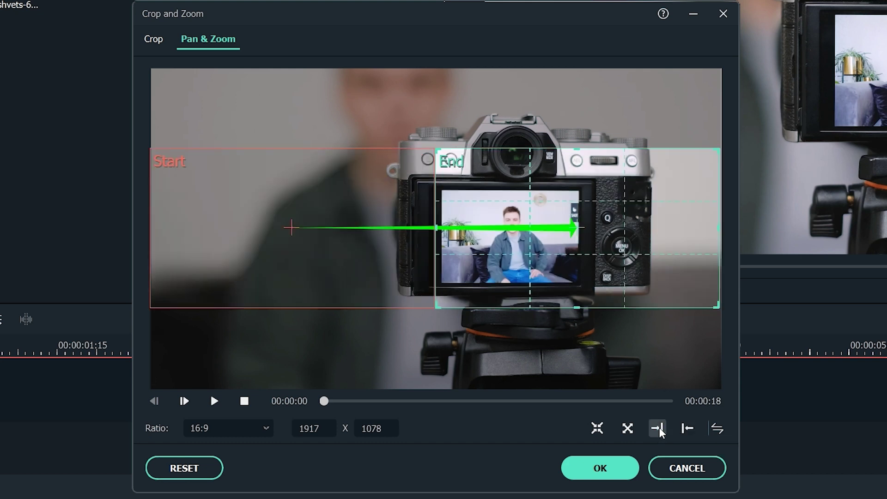
pyautogui.click(629, 428)
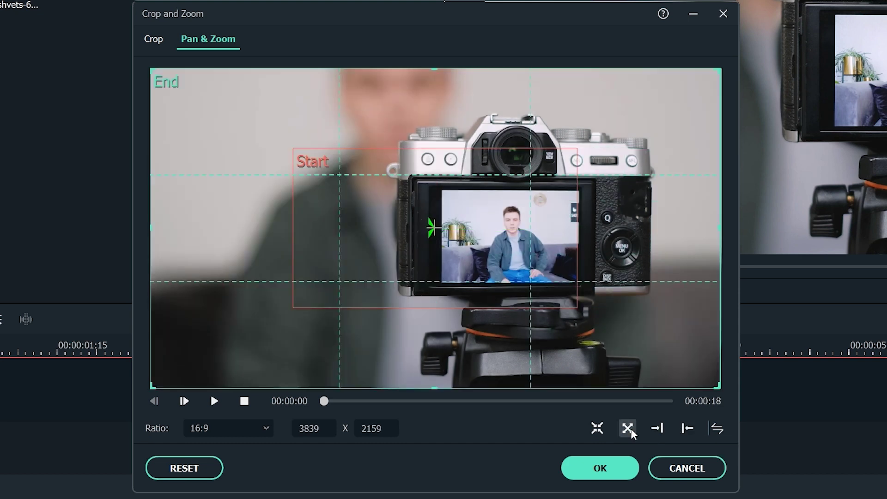
# Apply the zoom-in preset to the camera clip and play back the result in the timeline.
pyautogui.click(597, 428)
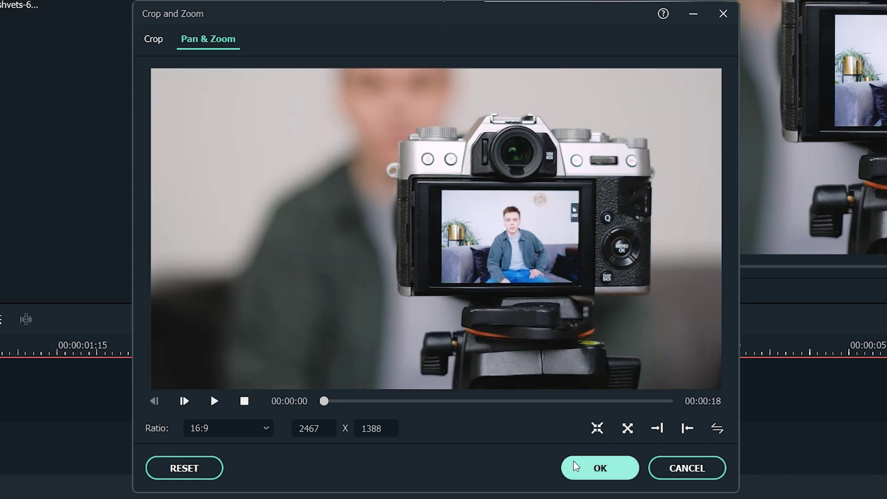
pyautogui.click(573, 468)
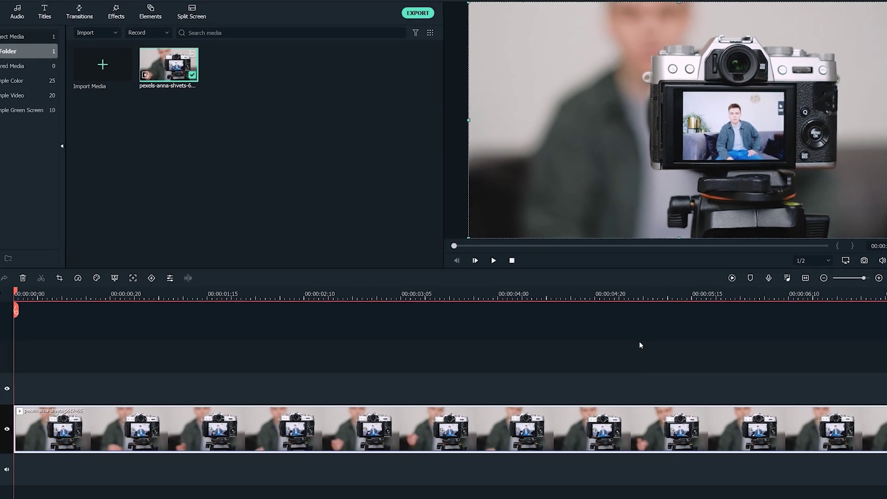
pyautogui.press('space')
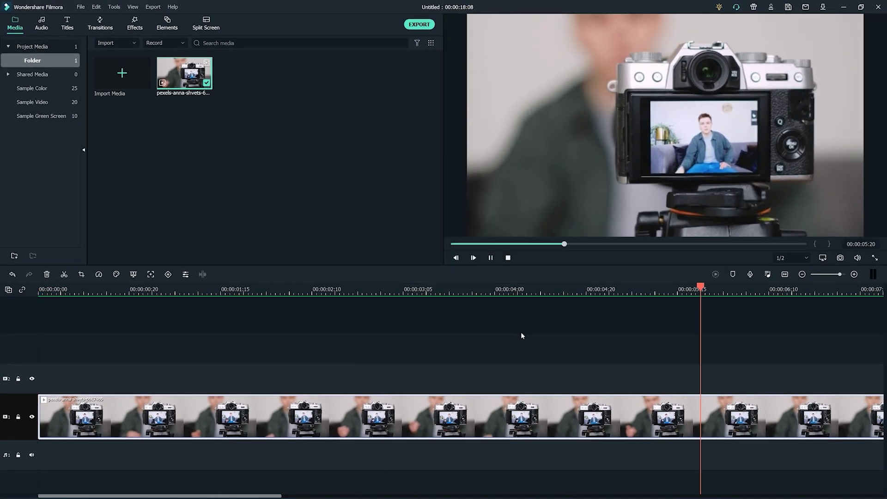
pyautogui.hotkey('shift', 'z')
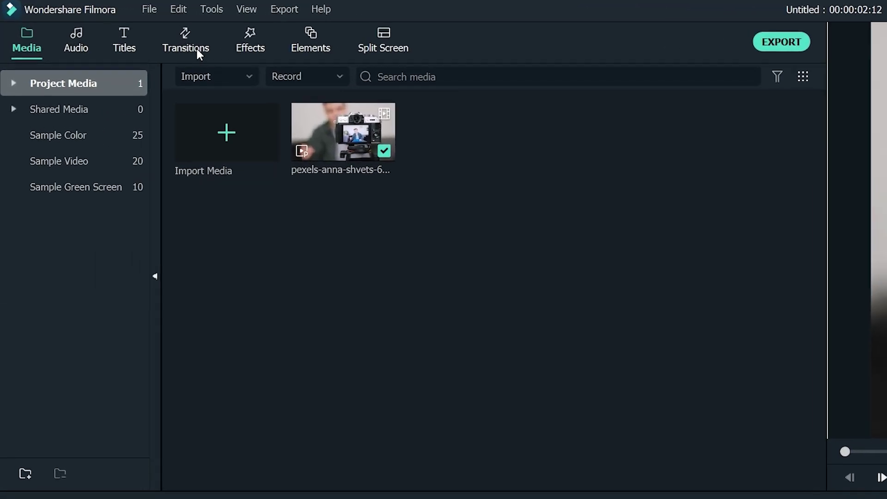
# Browse the recommended transitions and download Transition_01 and the Bursh And Ink transition.
pyautogui.click(106, 27)
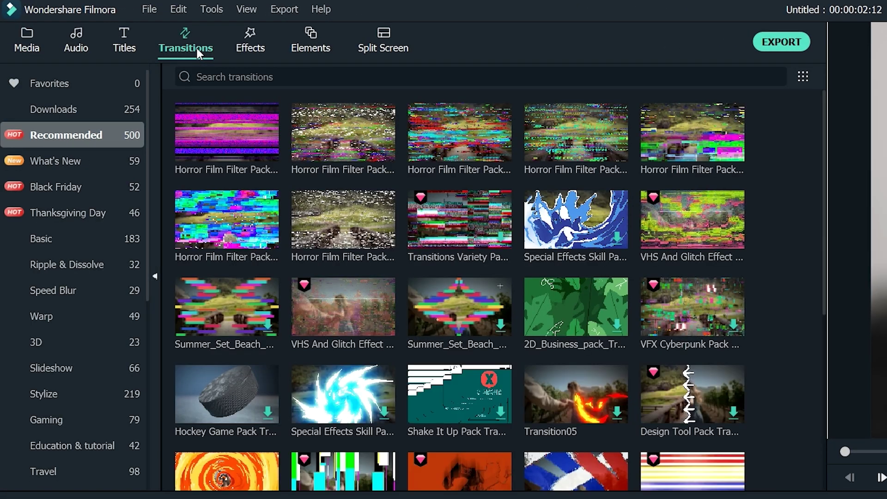
pyautogui.scroll(-10, 772, 217)
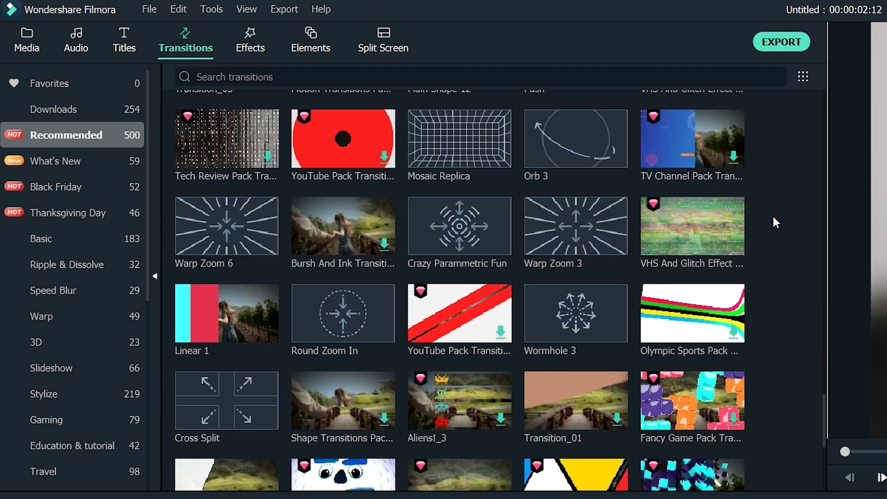
pyautogui.click(586, 410)
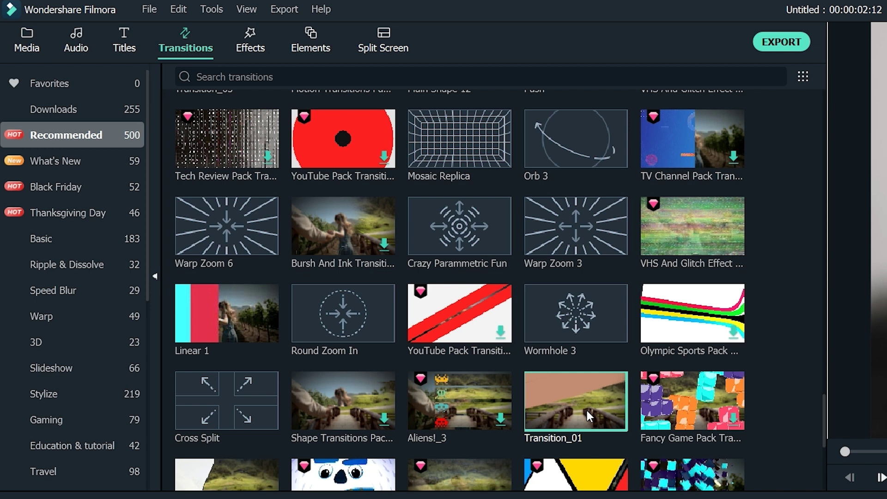
pyautogui.click(346, 242)
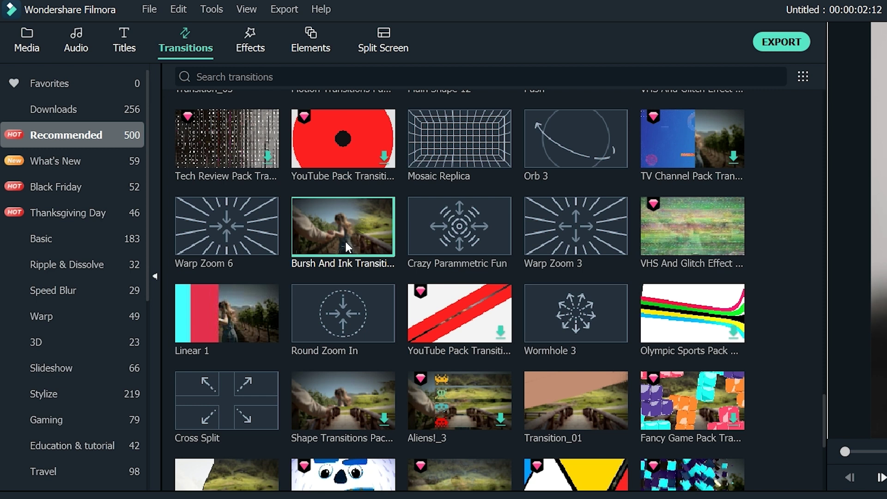
# Place the downloaded Topple transition on the cut between the camera clip and Travel 05 and lengthen it to about 00:00:01:01.
pyautogui.click(114, 108)
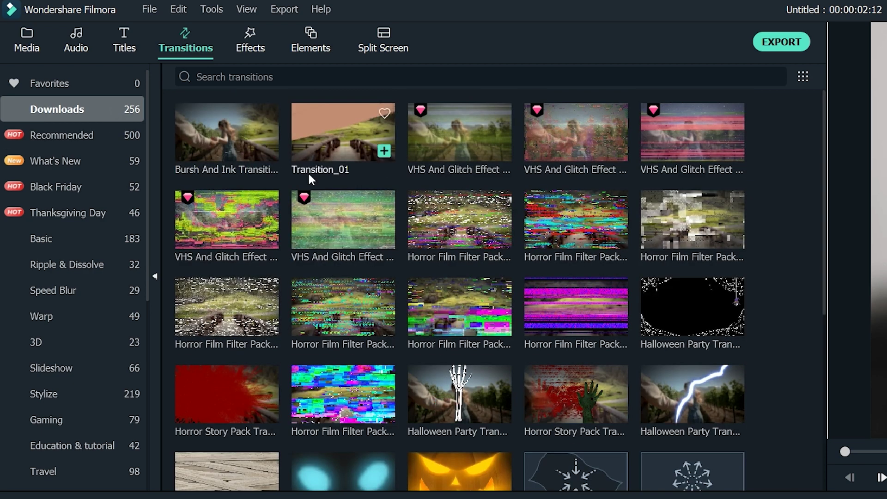
pyautogui.scroll(-15, 778, 282)
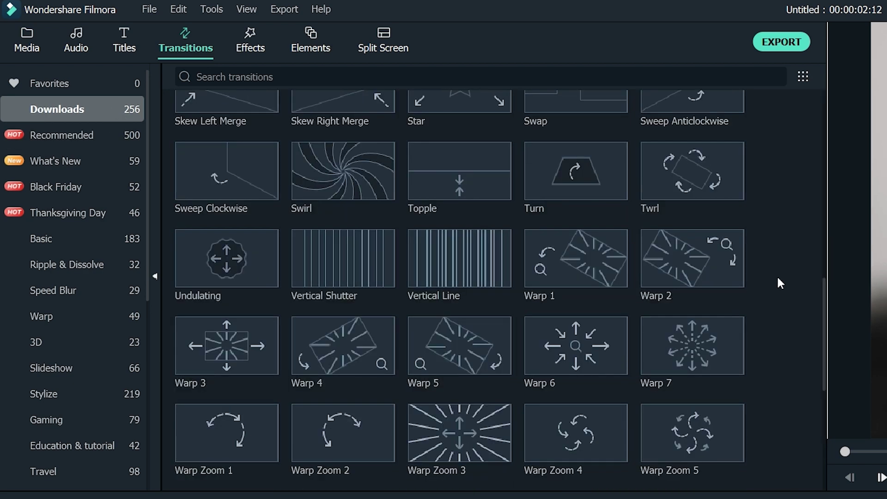
pyautogui.moveTo(451, 182); pyautogui.dragTo(808, 498)
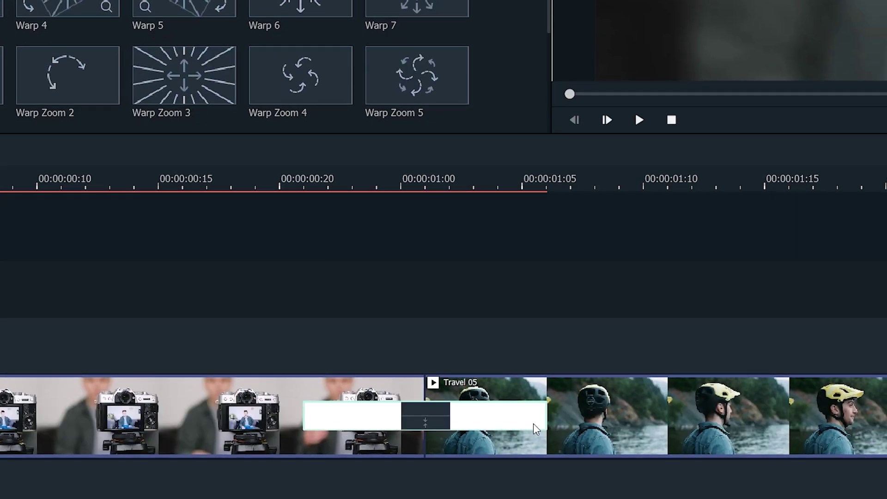
pyautogui.moveTo(547, 415); pyautogui.dragTo(738, 422)
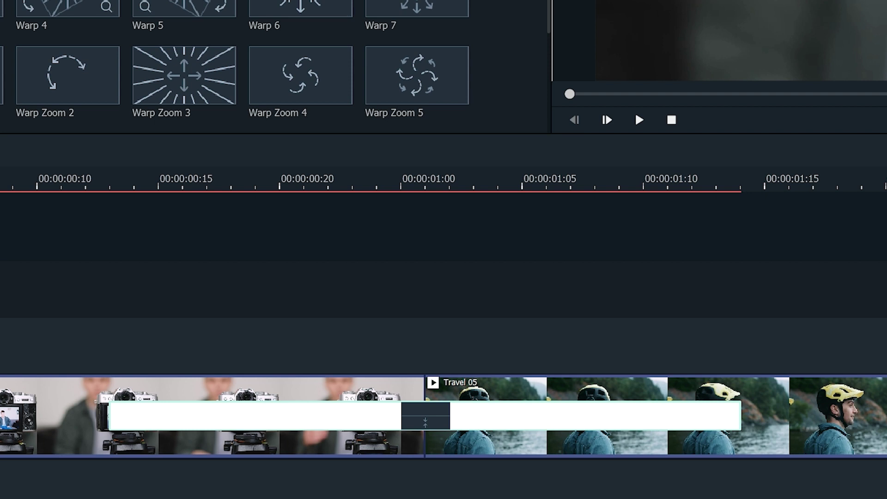
# Open the Topple transition's settings and set its duration to 00:00:01:02.
pyautogui.rightClick(421, 424)
pyautogui.click(550, 440)
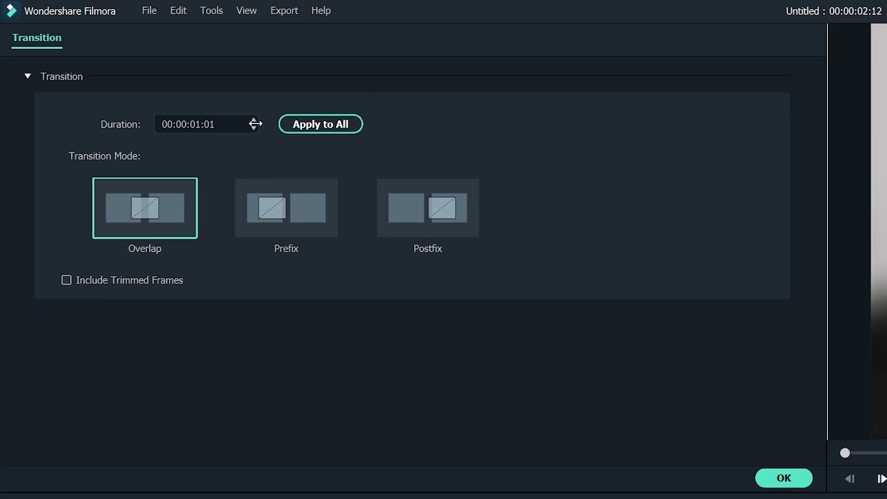
pyautogui.click(177, 28)
pyautogui.click(177, 28)
pyautogui.click(254, 119)
pyautogui.click(253, 119)
pyautogui.click(253, 120)
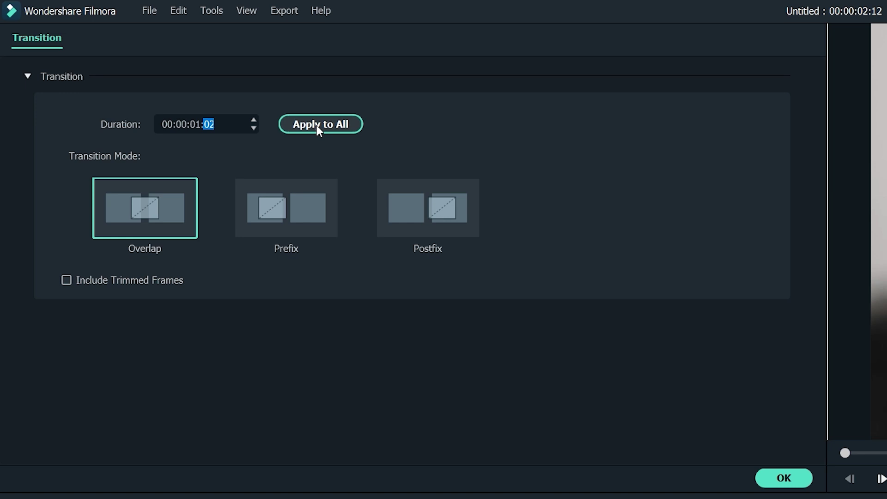
# Try the Overlap and Prefix transition modes and set the mode to Postfix.
pyautogui.click(154, 212)
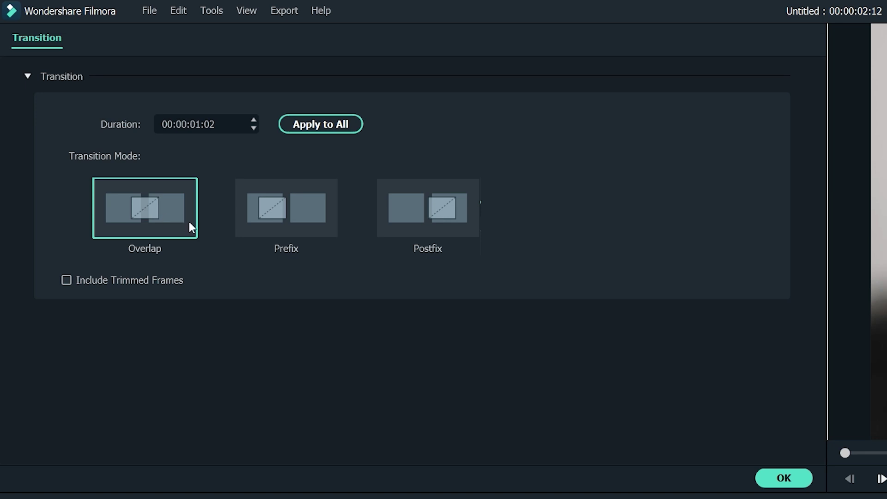
pyautogui.click(260, 221)
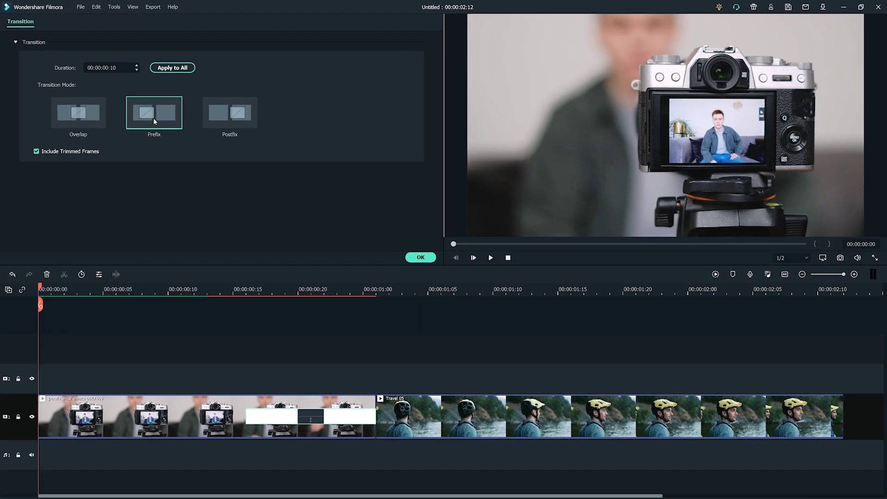
pyautogui.click(226, 117)
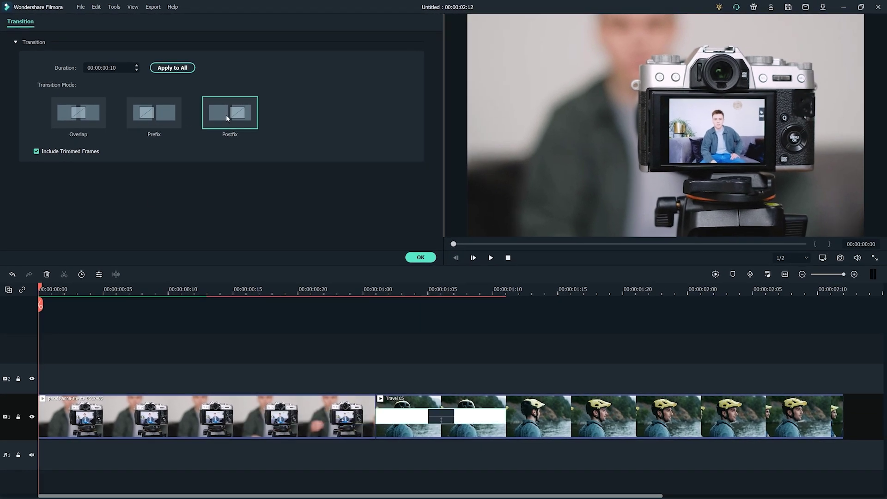
# Move the Topple transition to the start of the camera clip and add another transition to the end of Travel 05.
pyautogui.moveTo(438, 420); pyautogui.dragTo(102, 418)
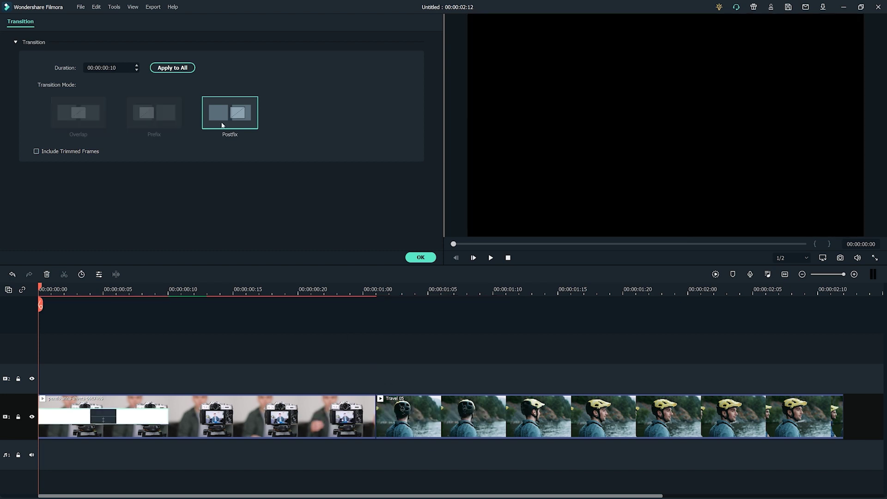
pyautogui.click(421, 257)
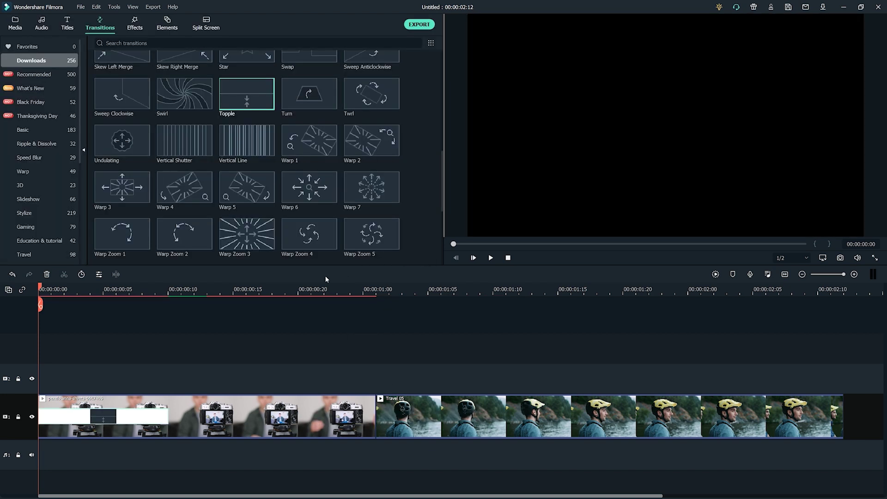
pyautogui.moveTo(224, 121); pyautogui.dragTo(785, 418)
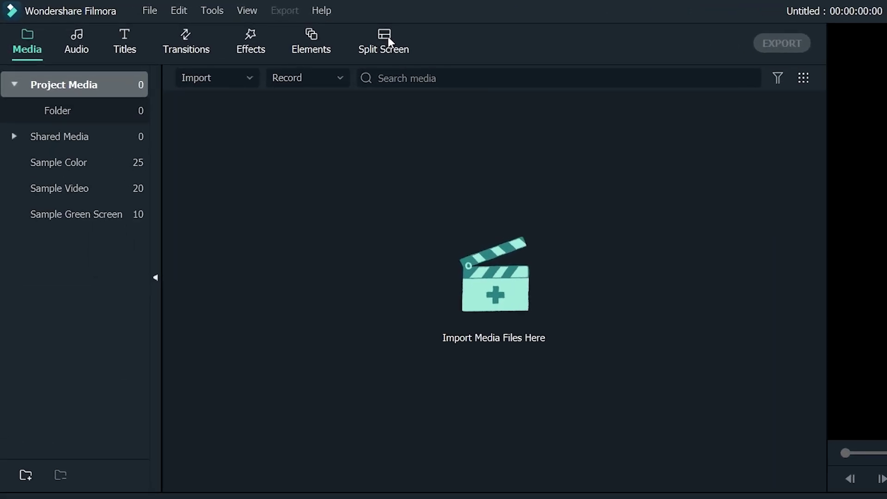
# Add the Split Screen 29 layout to the start of the timeline, render its preview and play it back.
pyautogui.click(388, 36)
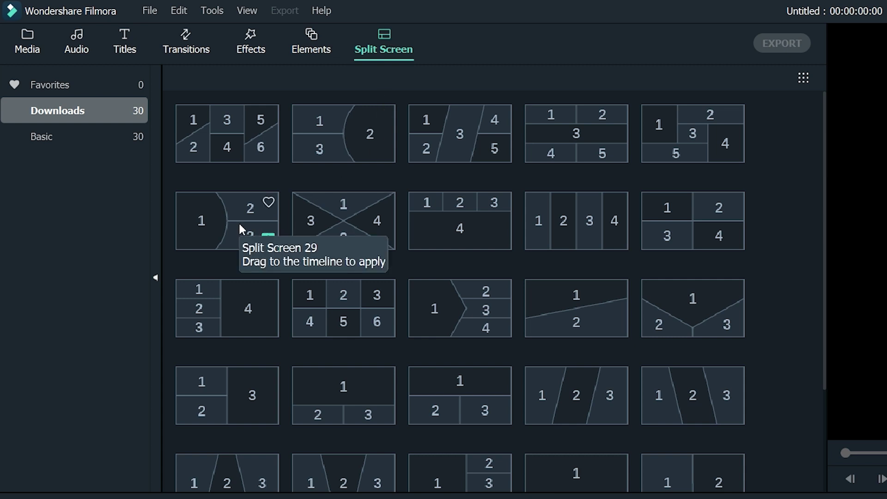
pyautogui.moveTo(239, 221); pyautogui.dragTo(79, 414)
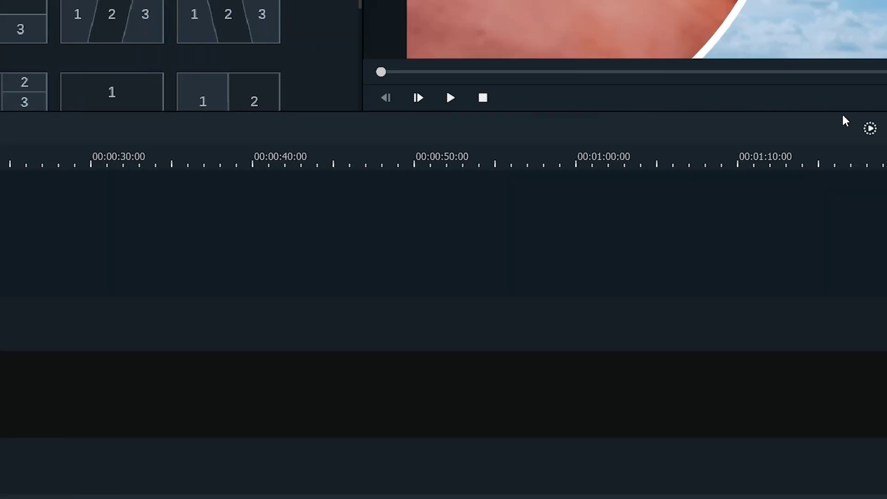
pyautogui.click(564, 130)
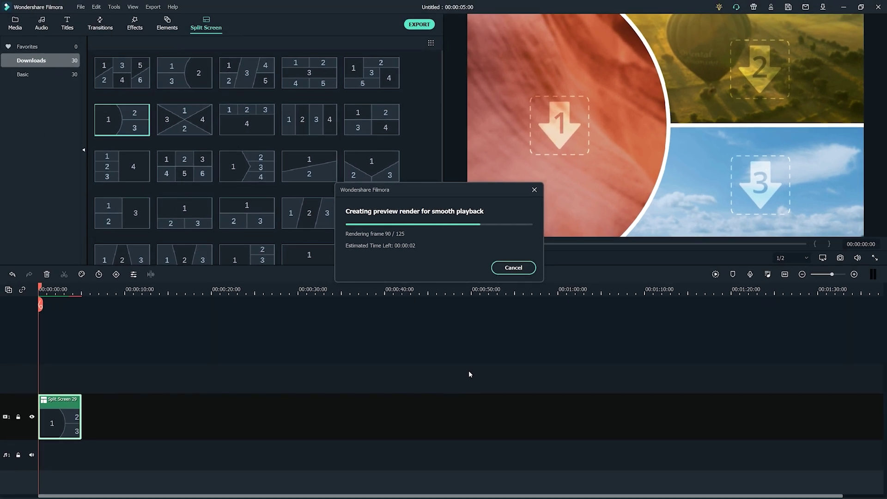
pyautogui.press('space')
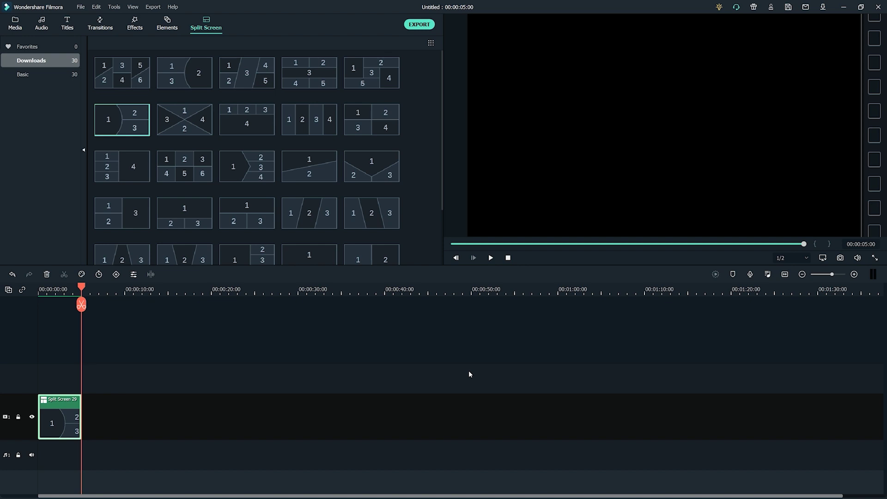
# Open the Split Screen 29 clip in the advanced split screen editor and view its media import options.
pyautogui.doubleClick(70, 422)
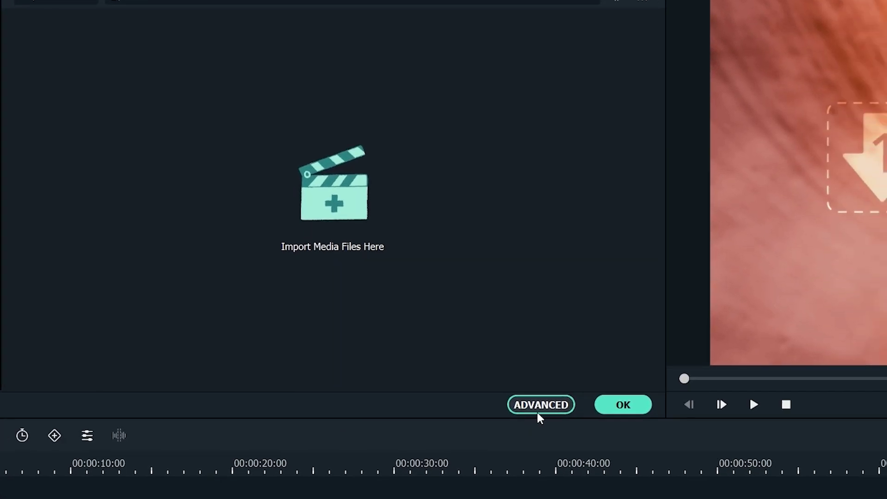
pyautogui.click(542, 410)
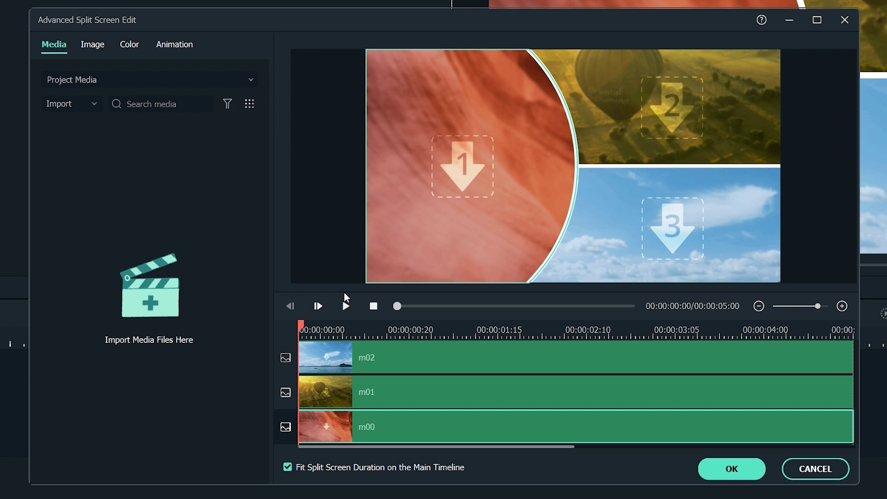
pyautogui.click(95, 104)
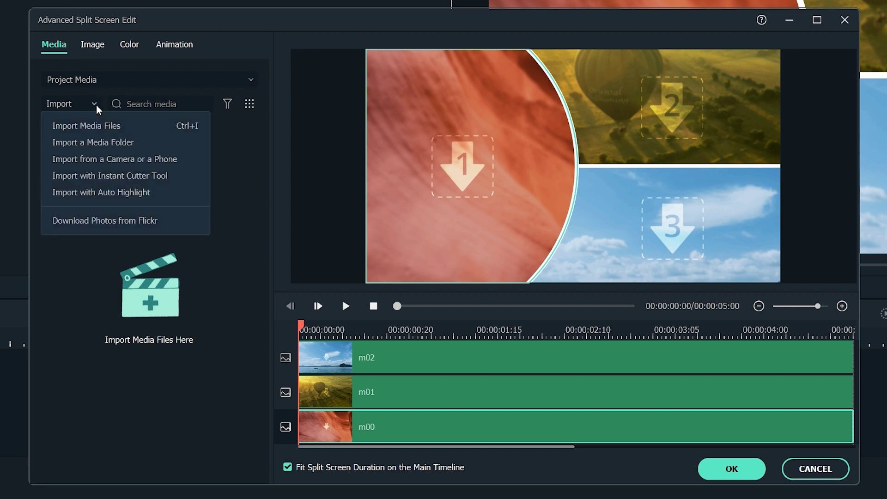
pyautogui.click(225, 199)
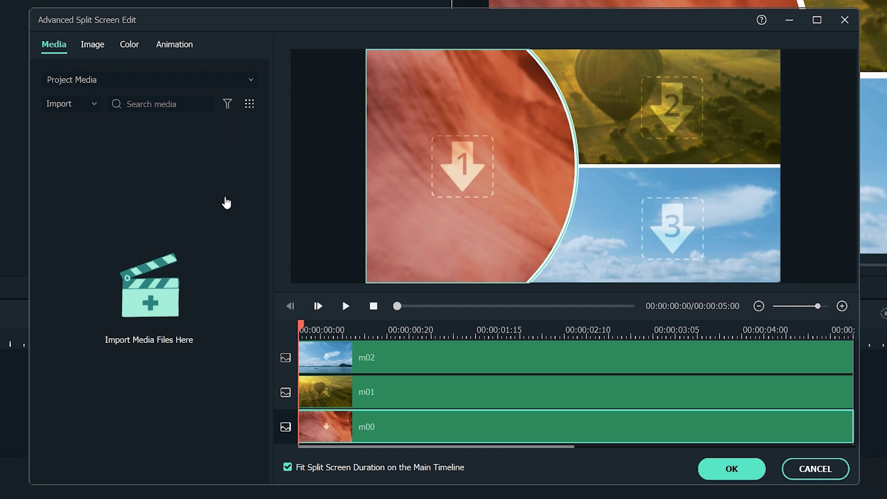
# Import the Vlog 1, Vlog 2 and Yoga video files into the split screen editor's media library.
pyautogui.click(445, 168)
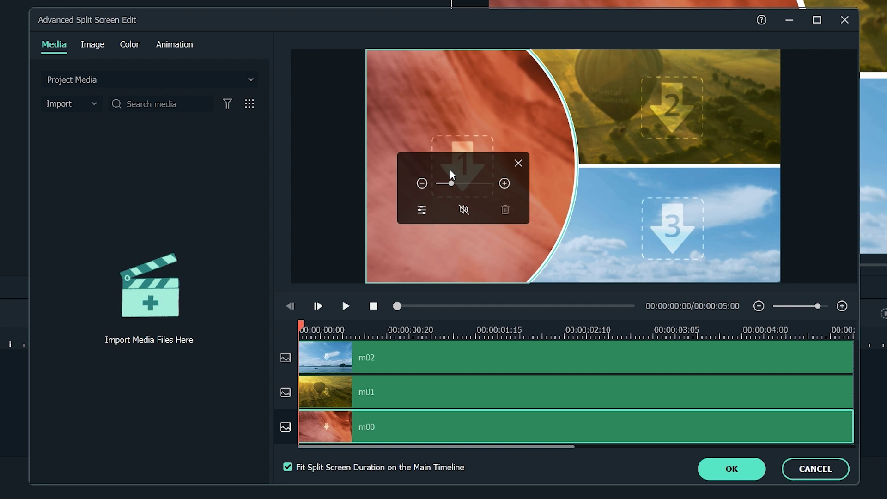
pyautogui.click(94, 104)
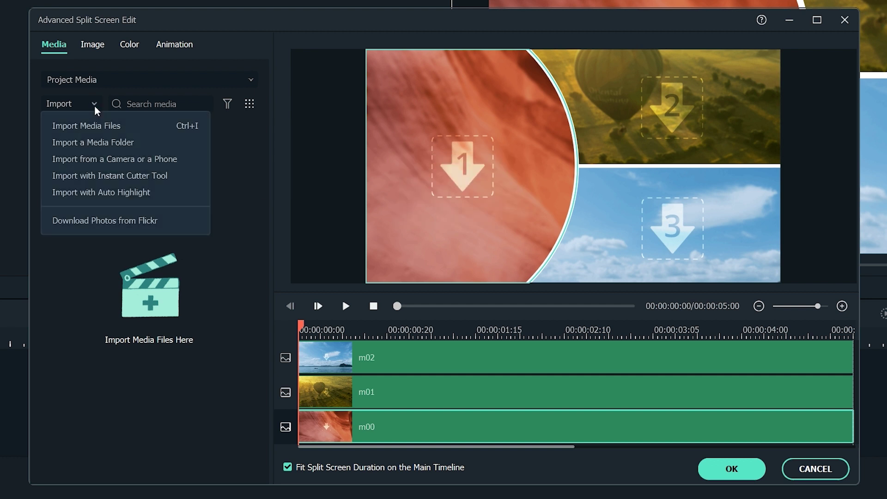
pyautogui.click(137, 124)
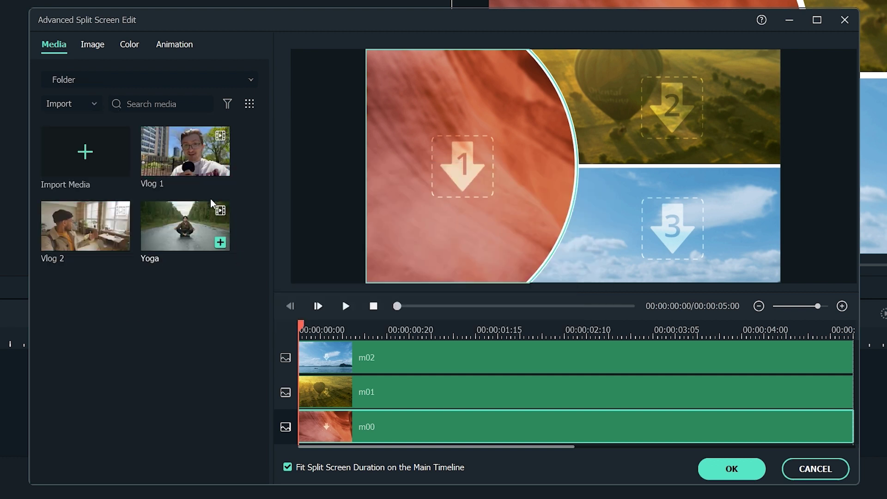
# Fill the split screen slots with Vlog 2 in slot 1, Yoga in slot 2 and Vlog 1 in slot 3.
pyautogui.moveTo(88, 228); pyautogui.dragTo(376, 422)
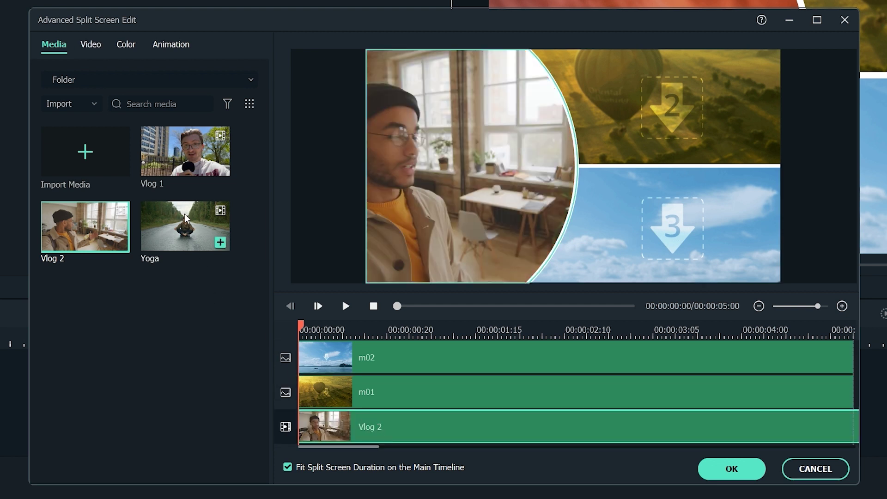
pyautogui.moveTo(185, 227); pyautogui.dragTo(377, 388)
pyautogui.moveTo(185, 153); pyautogui.dragTo(356, 361)
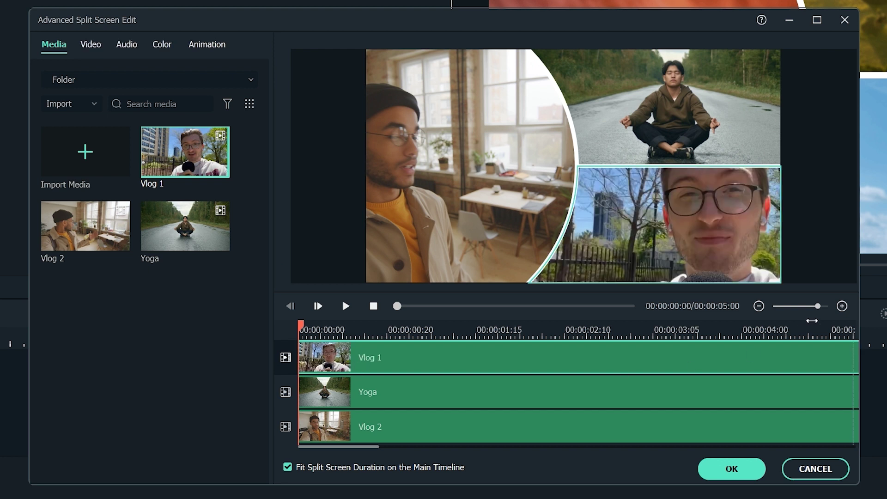
# Trim the ends of the Vlog 2 and Yoga clips to match the end of the Vlog 1 clip.
pyautogui.moveTo(816, 308)
pyautogui.mouseDown()
pyautogui.moveTo(794, 311)
pyautogui.moveTo(807, 307)
pyautogui.mouseUp()
pyautogui.click(733, 422)
pyautogui.moveTo(735, 424); pyautogui.dragTo(441, 426)
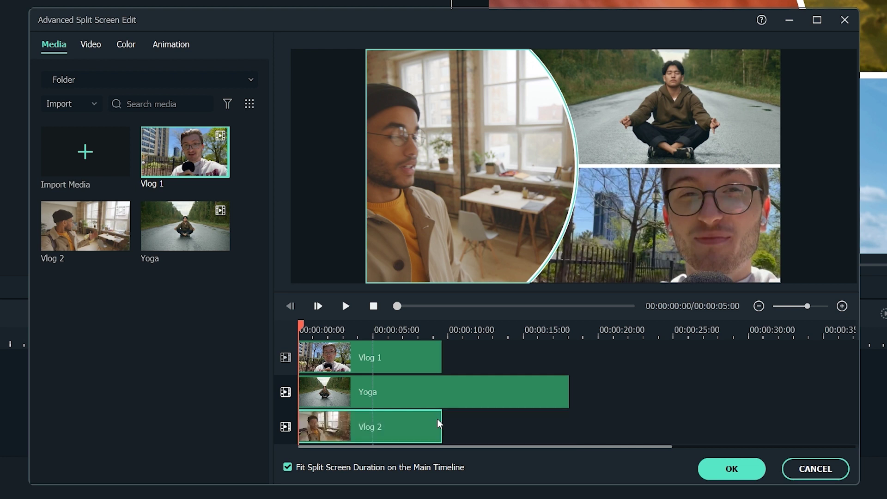
pyautogui.click(559, 397)
pyautogui.moveTo(569, 396); pyautogui.dragTo(441, 401)
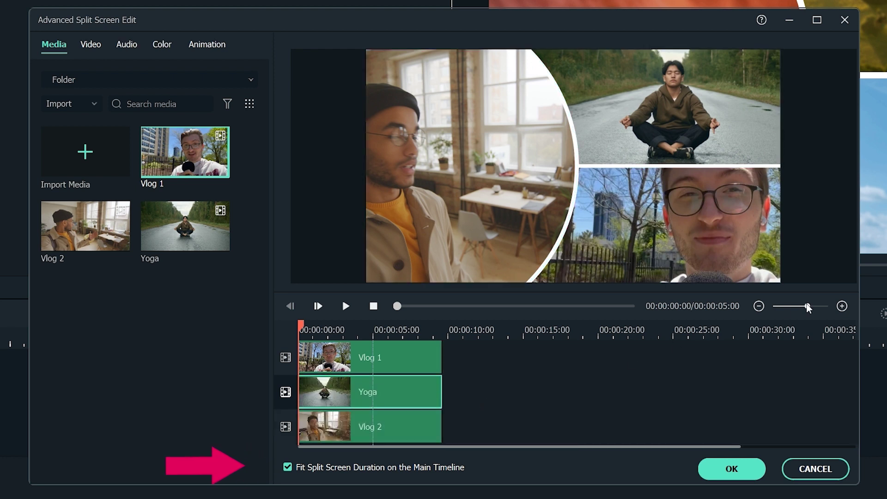
pyautogui.moveTo(807, 306); pyautogui.dragTo(813, 305)
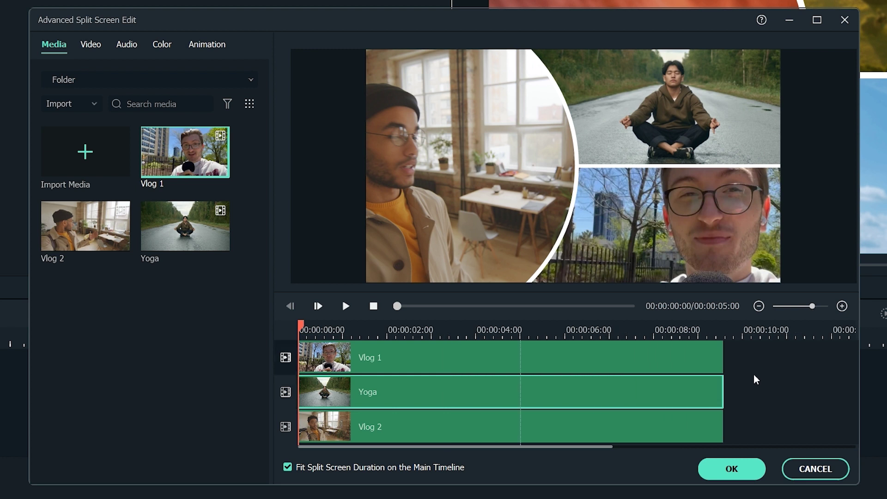
# Enlarge and reposition Vlog 2 within its frame, and scale Vlog 1 to 72.97% with position Y at -142.5.
pyautogui.click(566, 428)
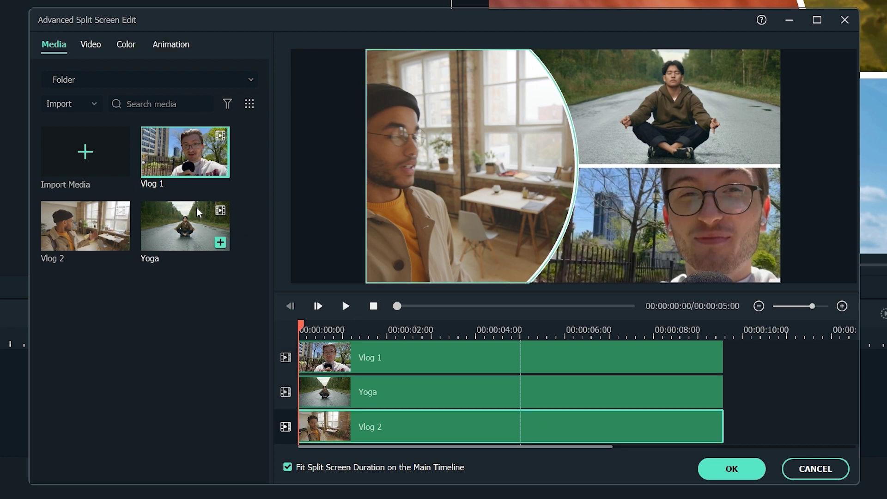
pyautogui.click(93, 44)
pyautogui.click(49, 77)
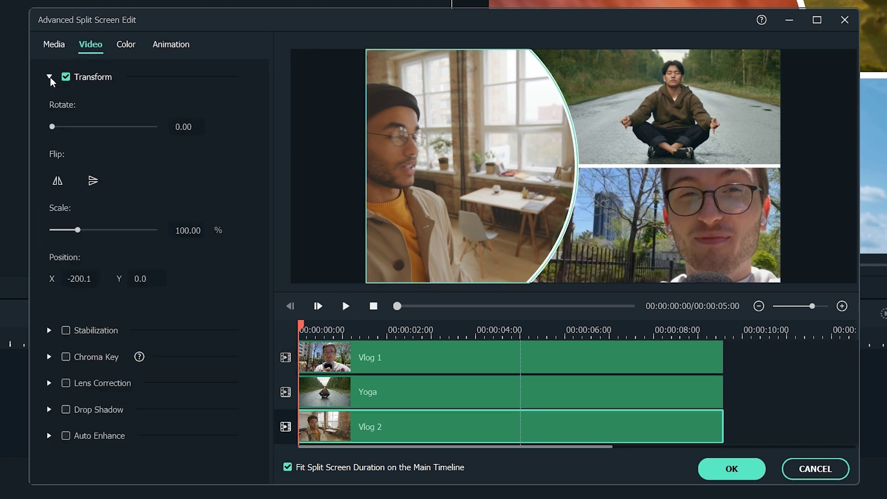
pyautogui.moveTo(78, 229); pyautogui.dragTo(80, 230)
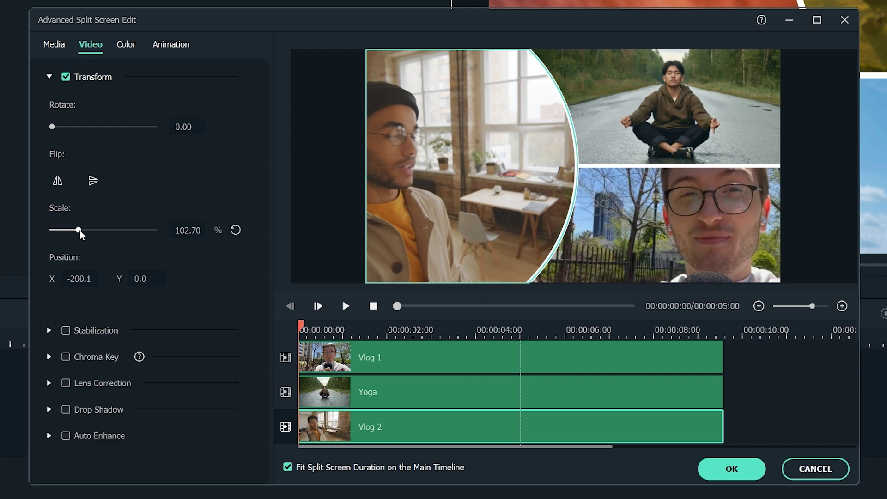
pyautogui.moveTo(83, 275)
pyautogui.mouseDown()
pyautogui.moveTo(92, 276)
pyautogui.moveTo(83, 276)
pyautogui.mouseUp()
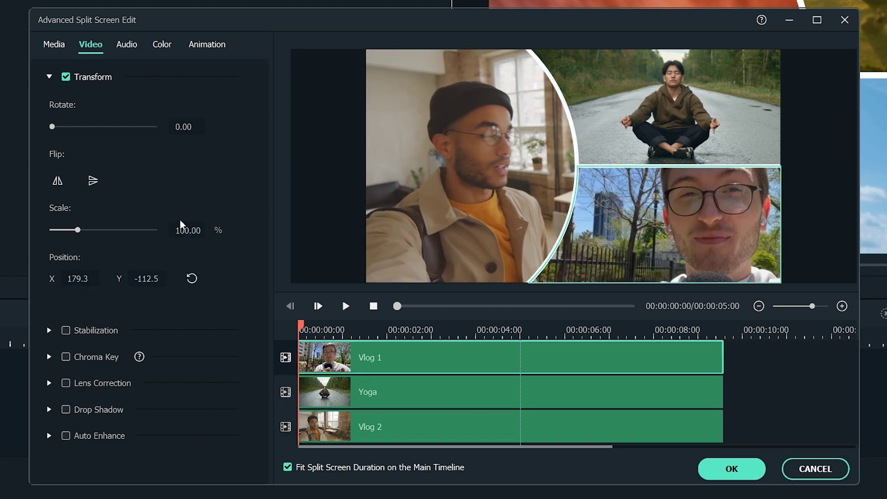
pyautogui.moveTo(76, 230); pyautogui.dragTo(71, 230)
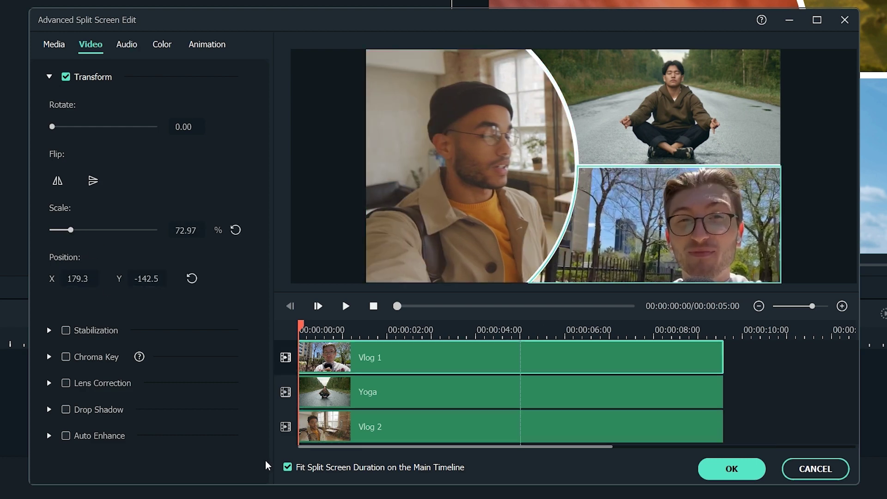
# View Vlog 1's preset and custom animation options and apply the split screen edits to the timeline.
pyautogui.click(216, 48)
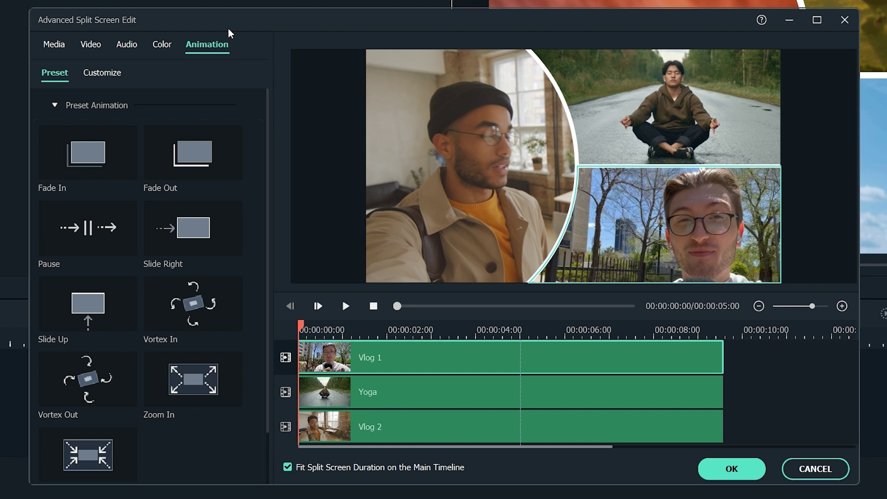
pyautogui.click(94, 74)
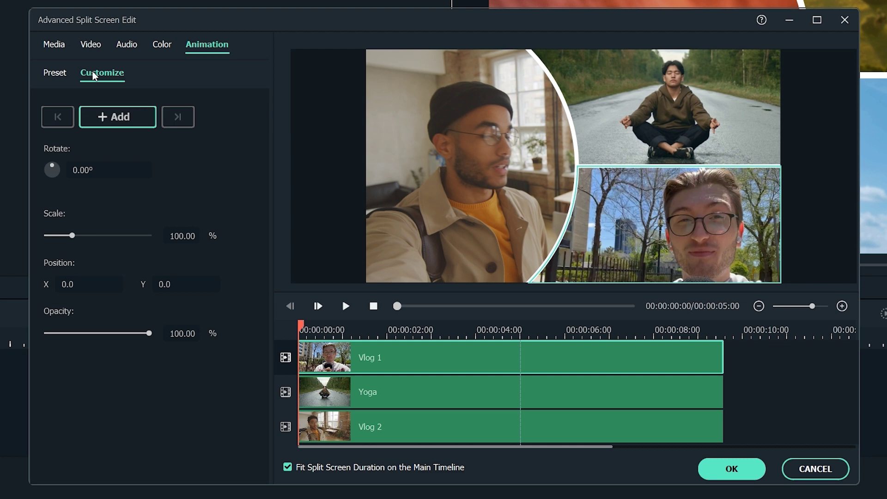
pyautogui.click(739, 467)
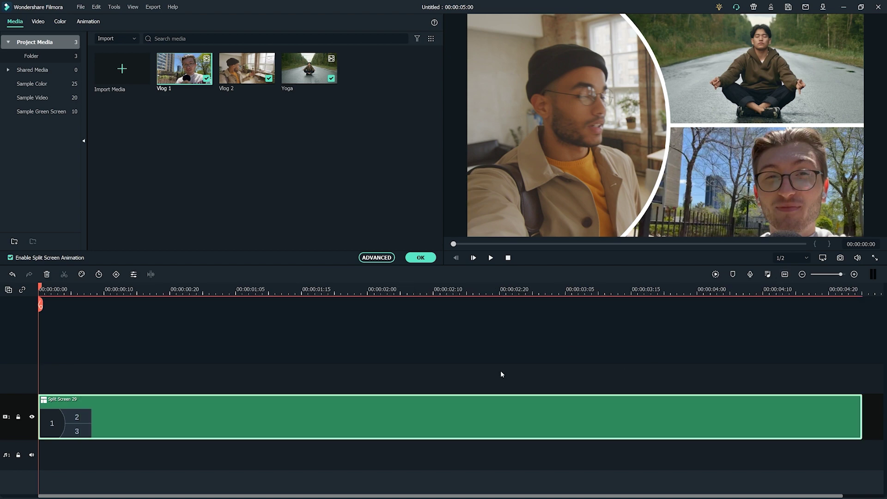
# View the Split Screen 29 clip's editing commands and render its preview on the timeline.
pyautogui.moveTo(171, 411); pyautogui.dragTo(199, 415)
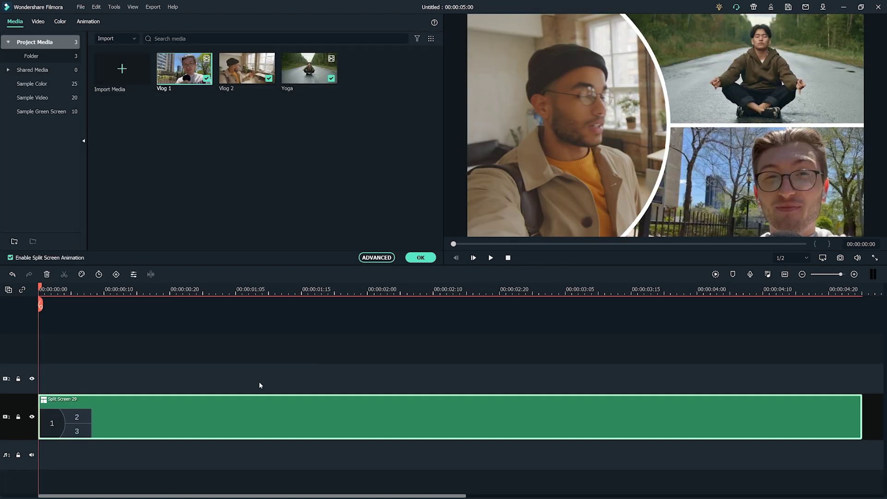
pyautogui.rightClick(344, 412)
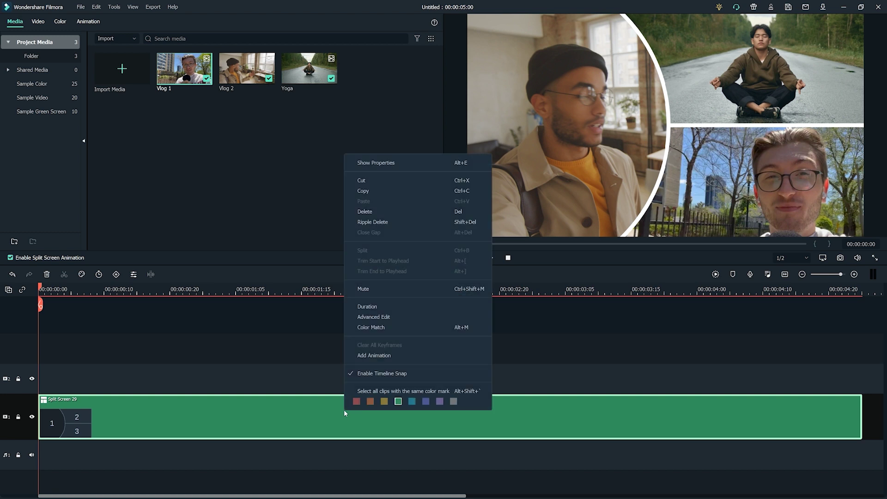
pyautogui.click(436, 424)
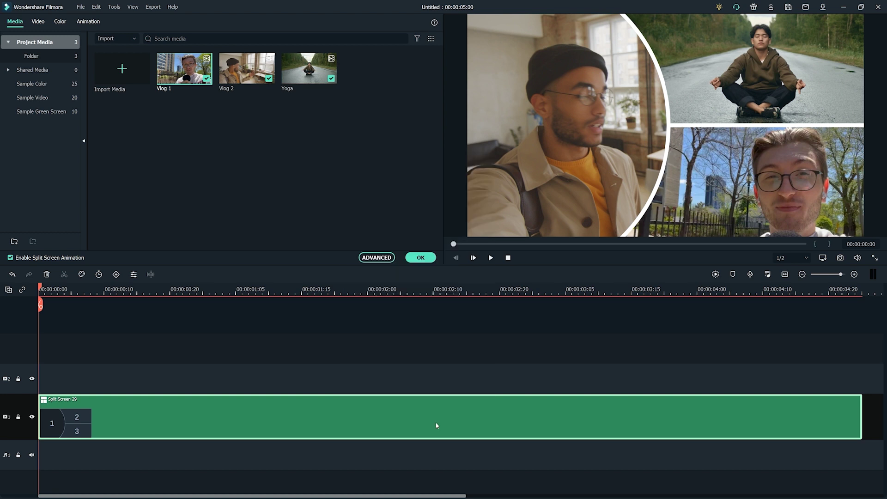
pyautogui.click(715, 275)
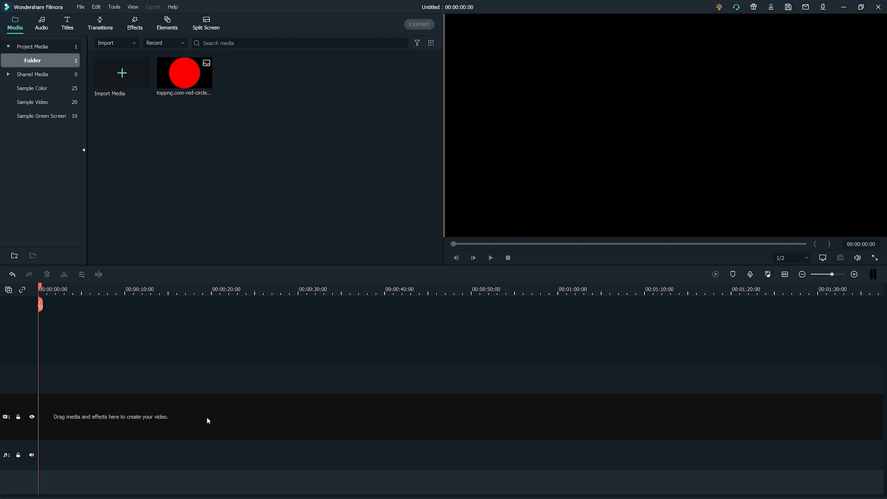
# Add the red circle image to the first video track and shrink it into the upper-left corner of the video frame.
pyautogui.moveTo(184, 73); pyautogui.dragTo(817, 392)
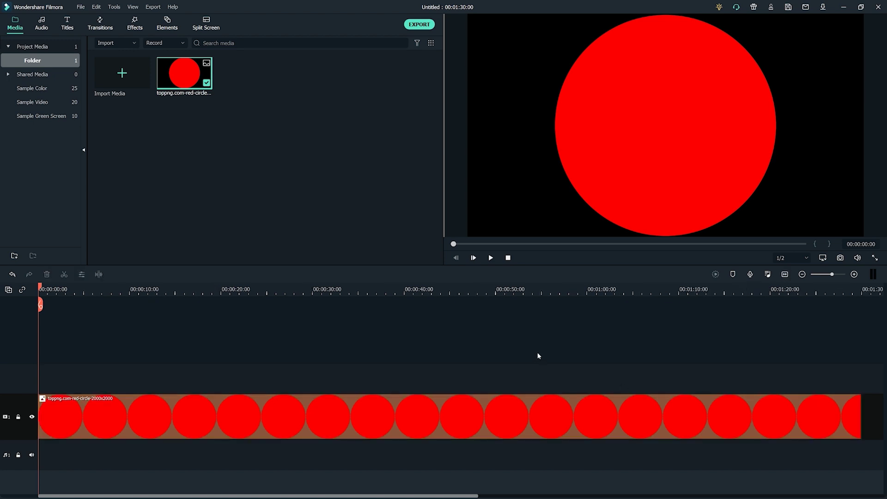
pyautogui.doubleClick(536, 417)
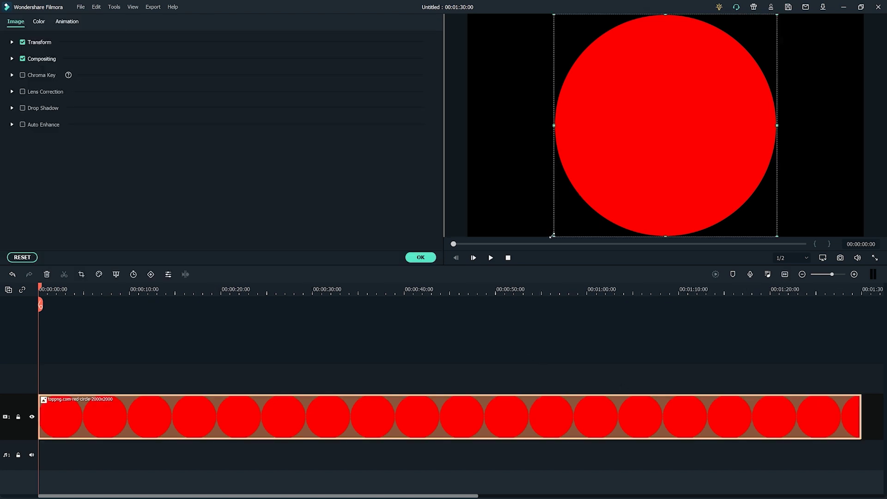
pyautogui.moveTo(553, 236); pyautogui.dragTo(674, 116)
pyautogui.moveTo(726, 65); pyautogui.dragTo(501, 47)
pyautogui.click(418, 357)
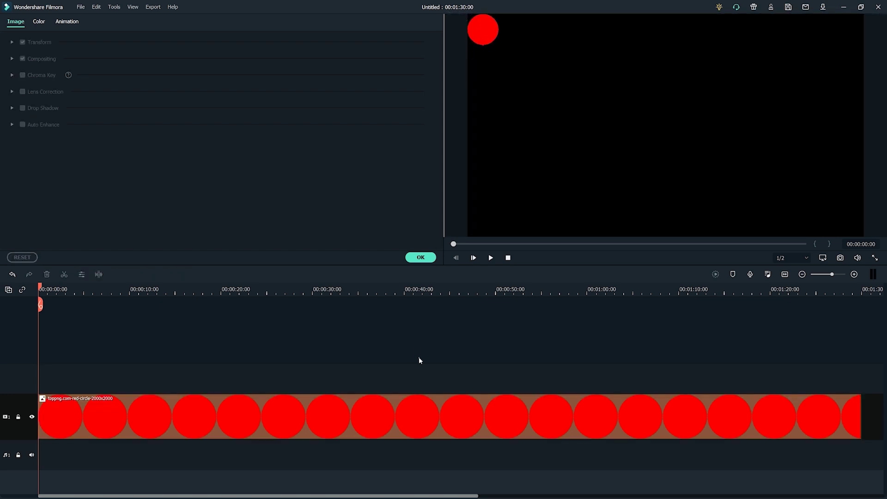
# Open the image properties of the red circle clip on the timeline.
pyautogui.click(486, 33)
pyautogui.click(297, 350)
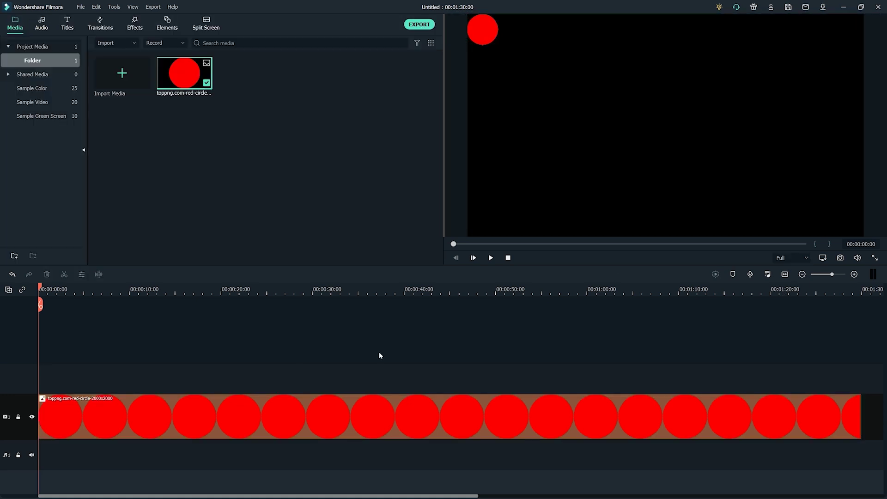
pyautogui.doubleClick(376, 411)
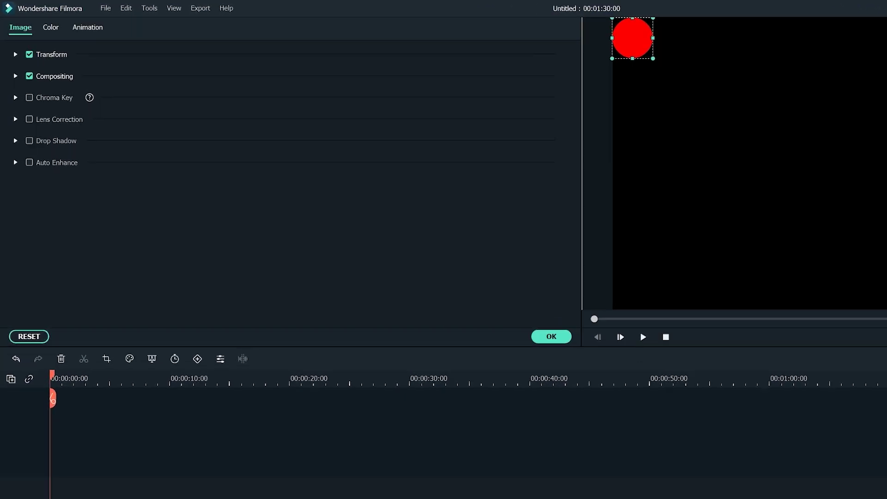
# Open the red circle clip's custom animation settings and add a keyframe at 30 seconds.
pyautogui.click(76, 23)
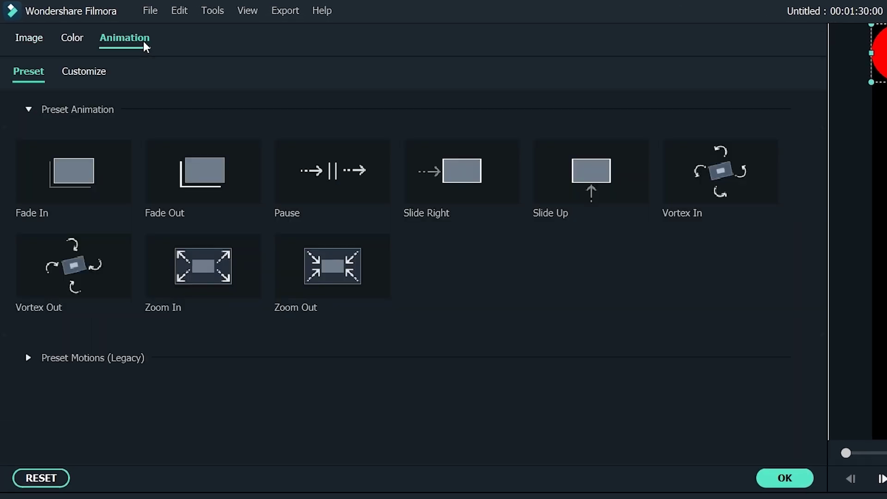
pyautogui.click(84, 72)
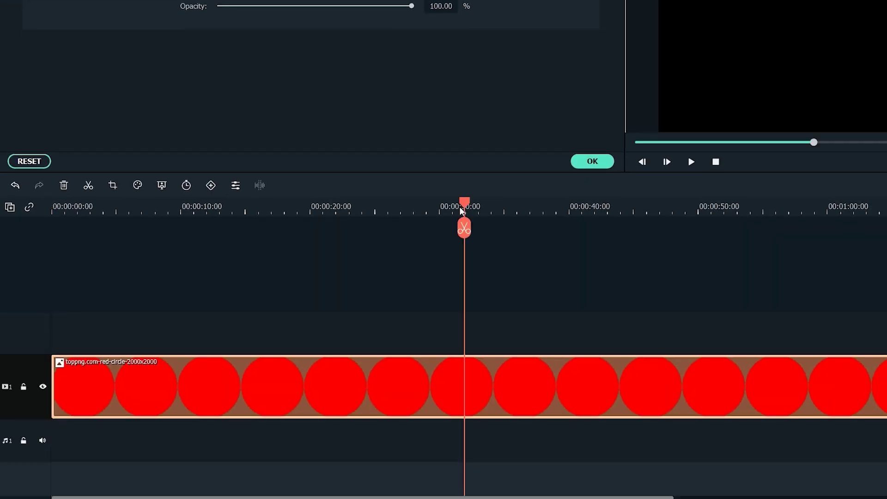
pyautogui.moveTo(465, 204); pyautogui.dragTo(442, 203)
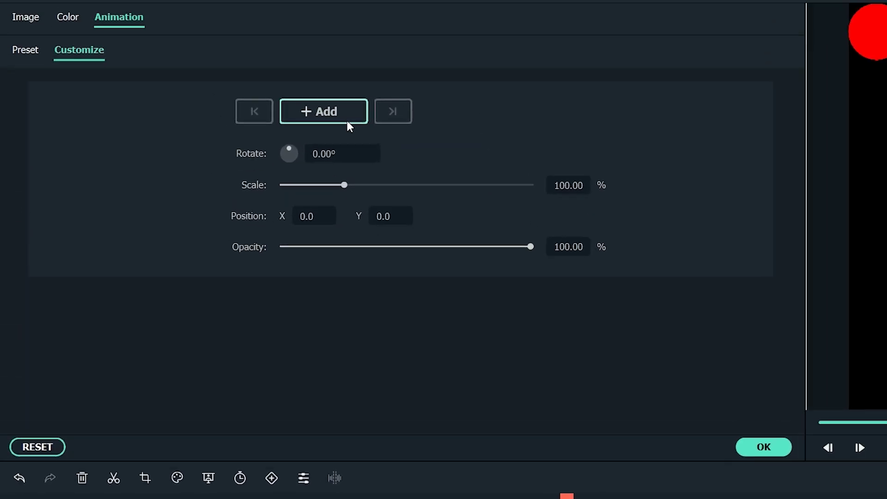
pyautogui.click(348, 124)
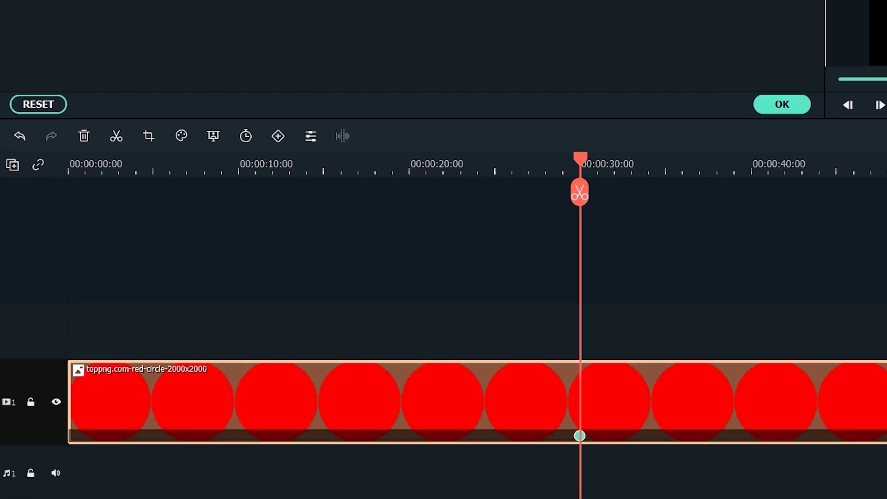
# At the 1-minute mark, keyframe the circle's position in the frame's lower-right corner, at about X 1056.7, Y -554.0.
pyautogui.moveTo(579, 158); pyautogui.dragTo(523, 158)
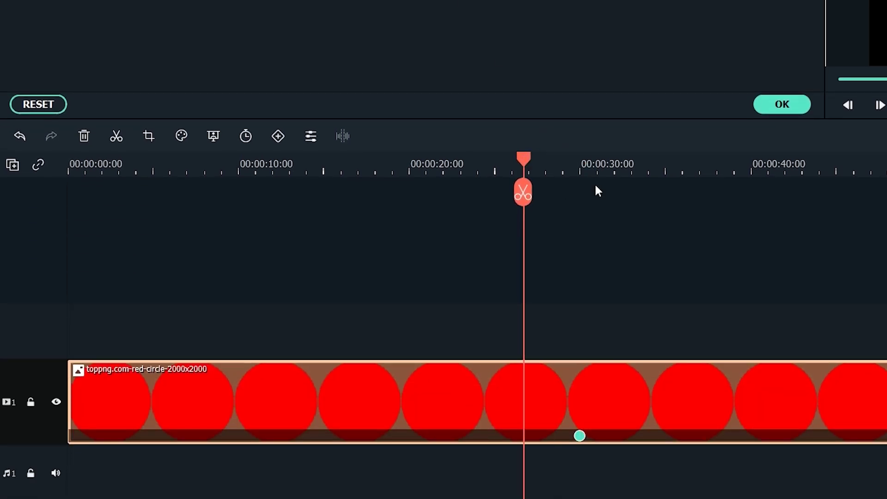
pyautogui.click(596, 186)
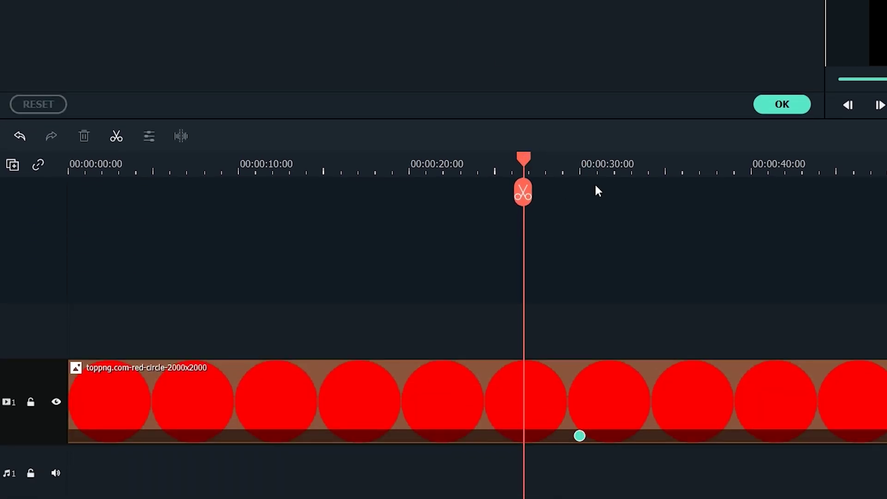
pyautogui.click(619, 381)
pyautogui.click(836, 159)
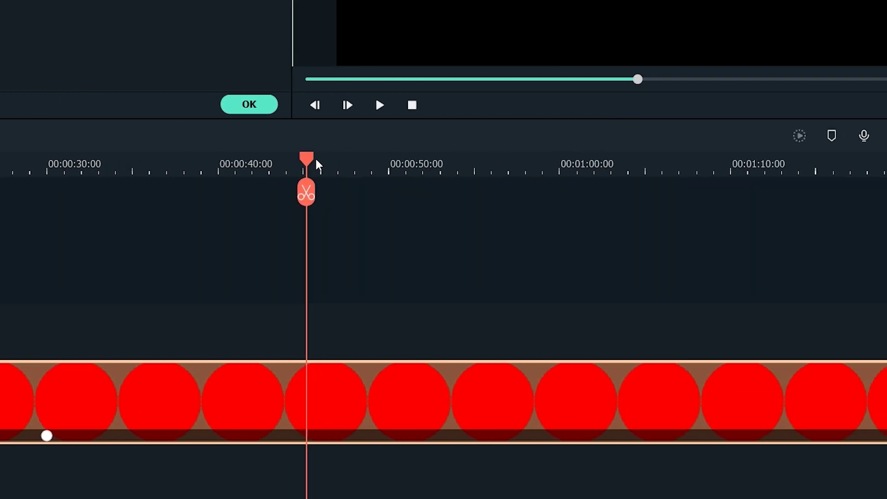
pyautogui.moveTo(318, 164); pyautogui.dragTo(550, 171)
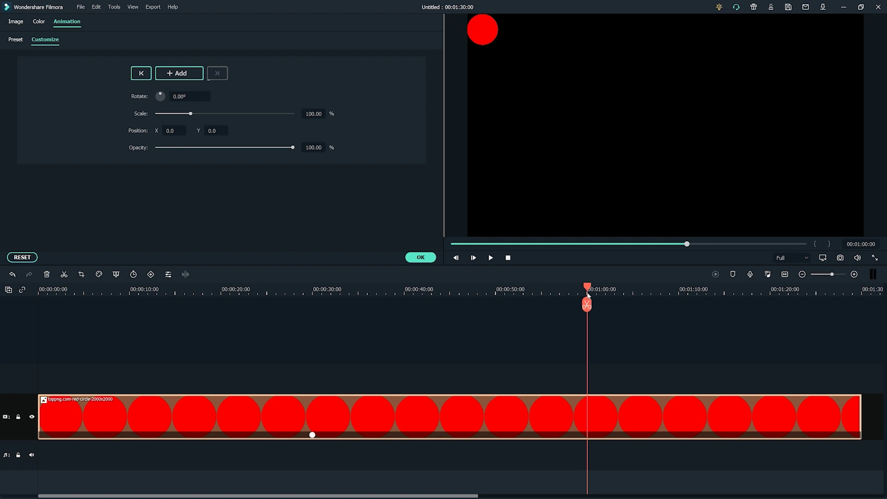
pyautogui.moveTo(172, 132); pyautogui.dragTo(436, 247)
pyautogui.moveTo(211, 131); pyautogui.dragTo(446, 244)
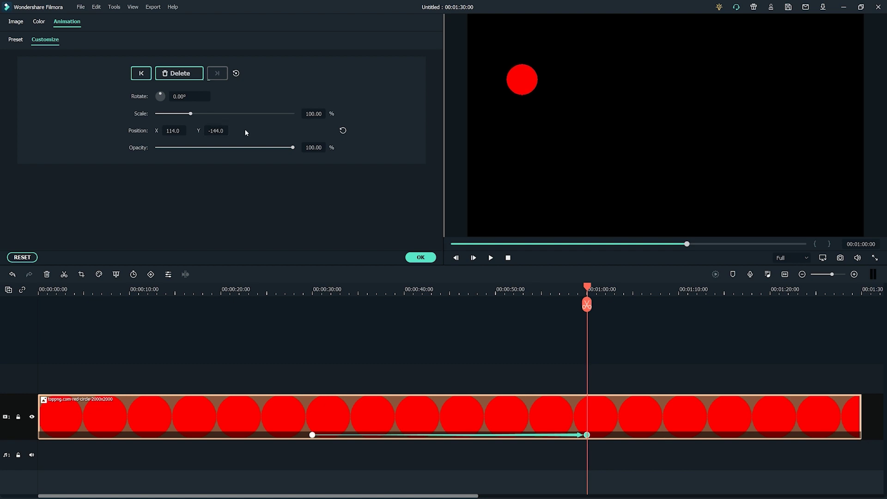
pyautogui.moveTo(528, 81); pyautogui.dragTo(851, 233)
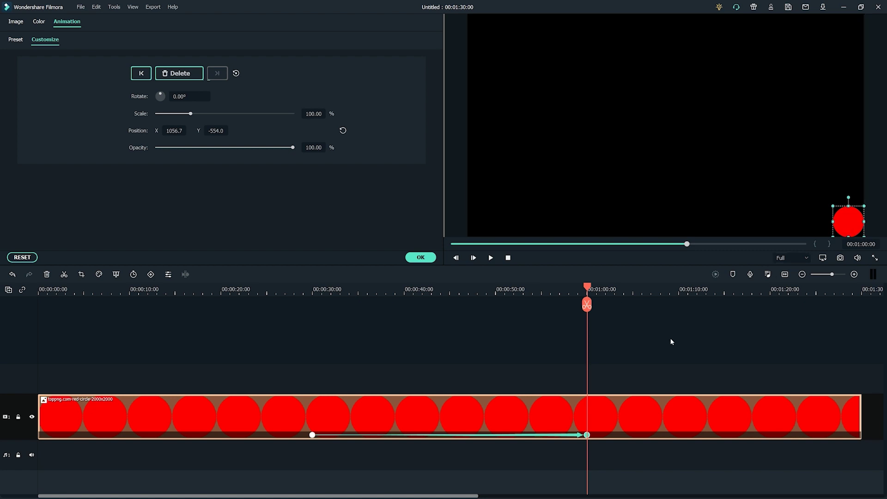
# At 45 seconds, add a position keyframe by moving the circle near the frame's upper-right corner, at about X 947.7, Y -124.0.
pyautogui.click(490, 257)
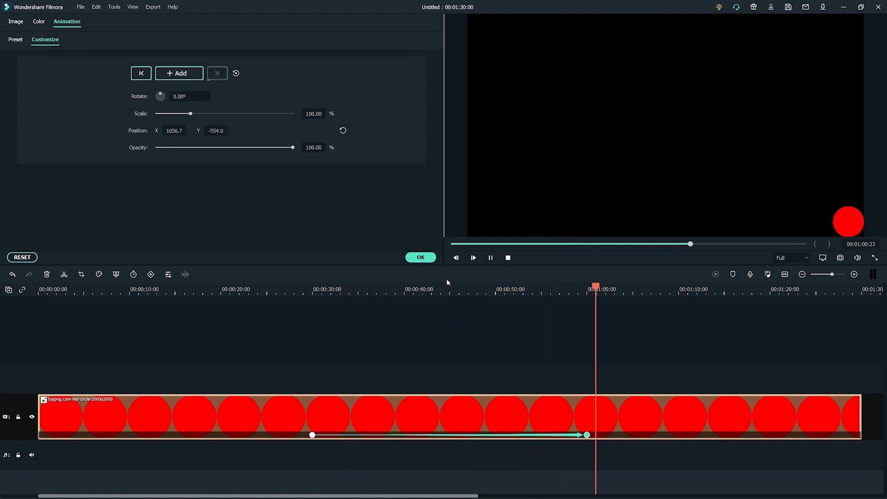
pyautogui.press('space')
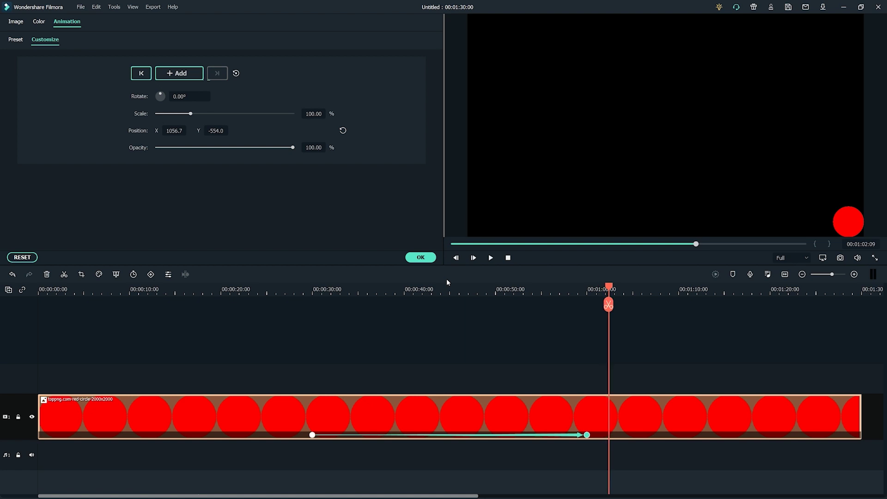
pyautogui.click(448, 291)
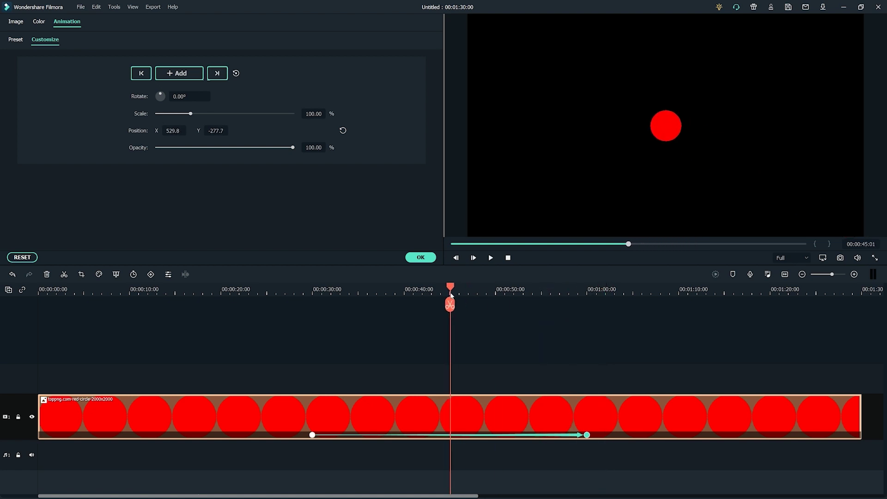
pyautogui.click(450, 295)
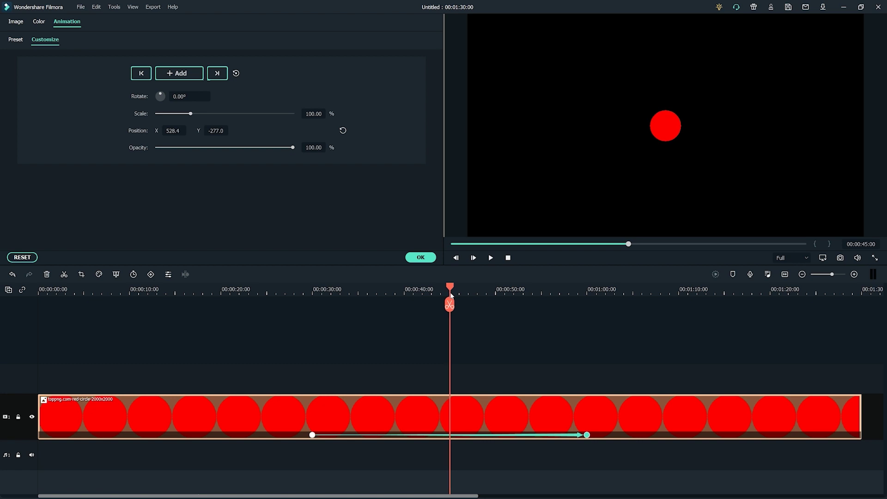
pyautogui.moveTo(666, 129); pyautogui.dragTo(811, 76)
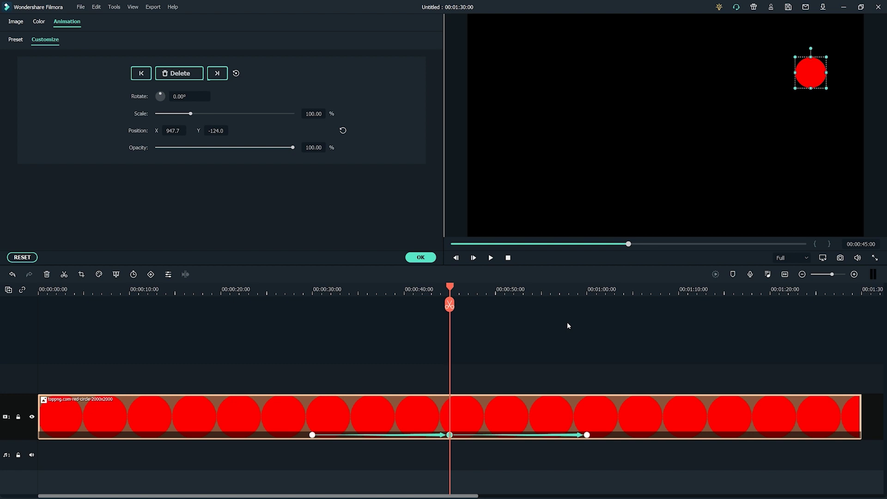
# Play the circle's motion from about 29 seconds and remove the middle keyframe at 45 seconds.
pyautogui.click(304, 289)
pyautogui.press('space')
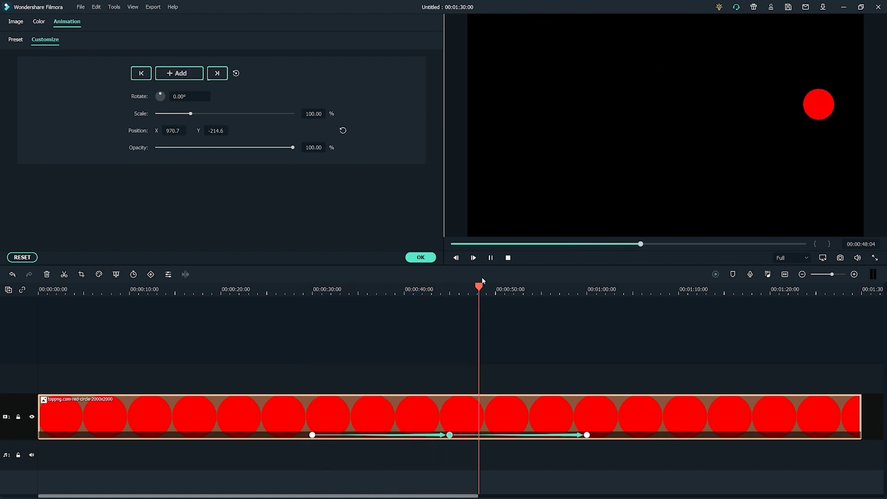
pyautogui.press('space')
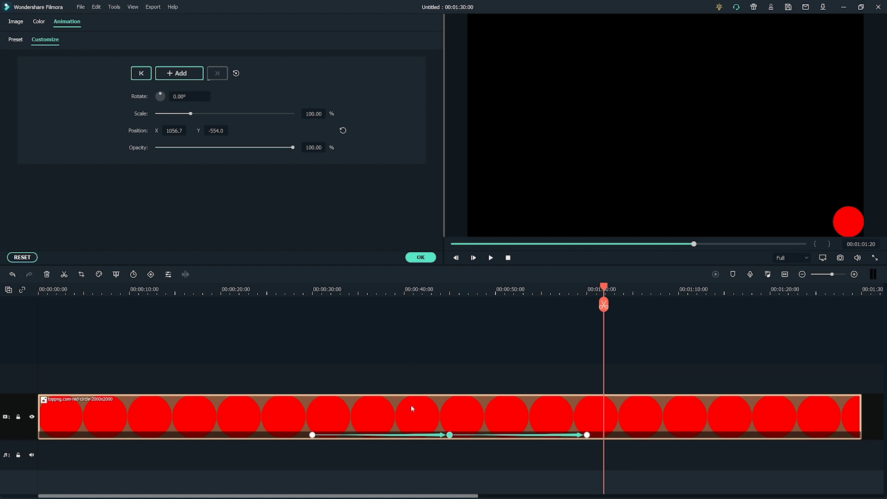
pyautogui.click(450, 435)
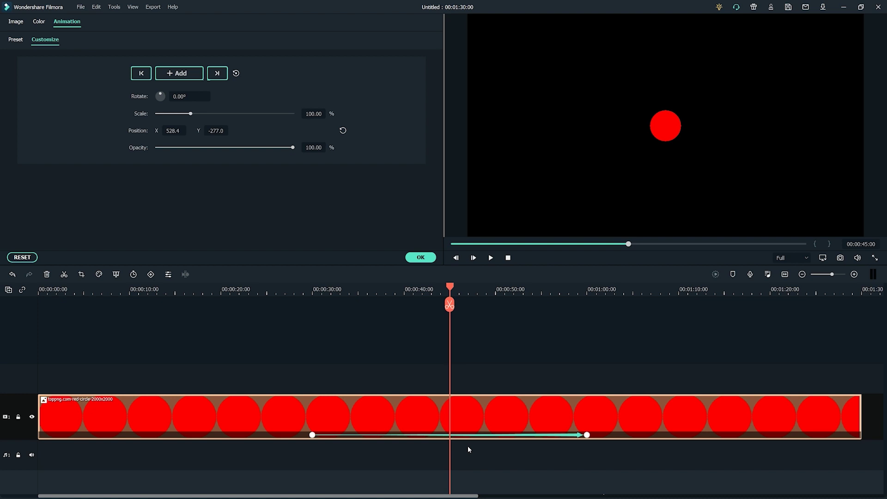
# On the 1-minute keyframe, set scale to 300.64%, opacity to 76.75% and position to about X 964.7, Y -462.0, and preview the animation.
pyautogui.click(587, 290)
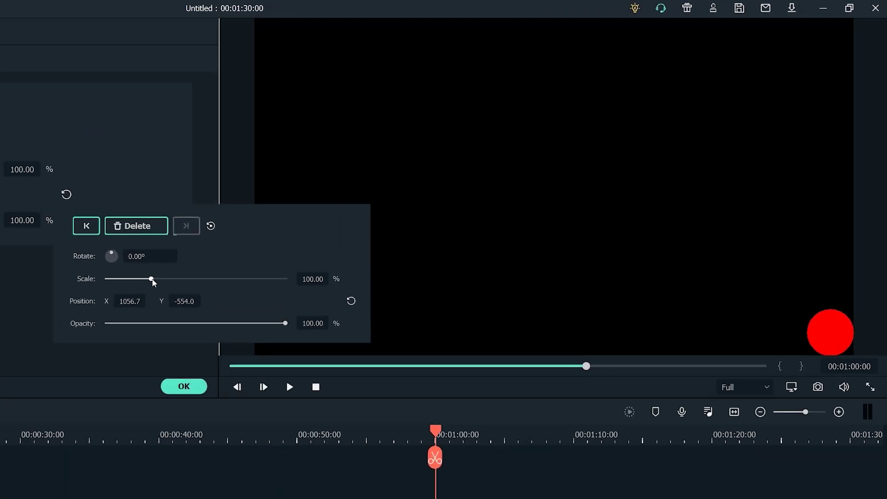
pyautogui.moveTo(190, 114); pyautogui.dragTo(218, 113)
pyautogui.moveTo(179, 387); pyautogui.dragTo(222, 394)
pyautogui.moveTo(210, 438); pyautogui.dragTo(231, 443)
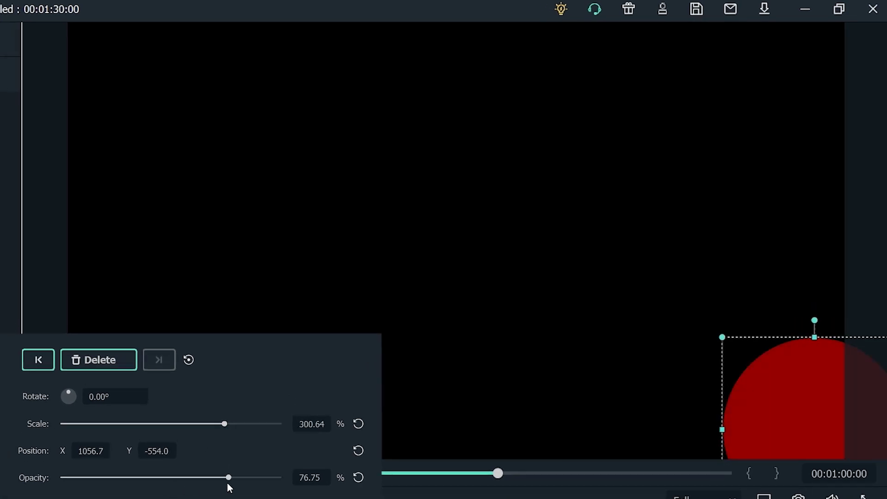
pyautogui.moveTo(722, 386); pyautogui.dragTo(695, 336)
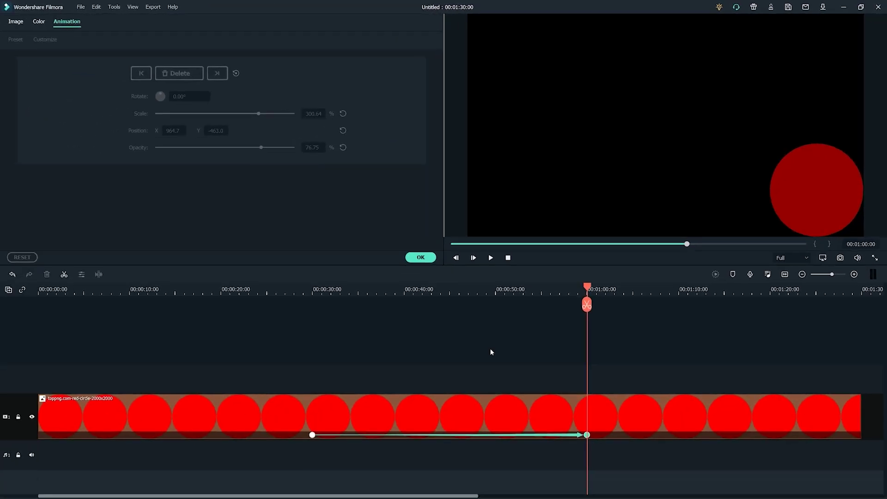
pyautogui.click(303, 290)
pyautogui.click(490, 257)
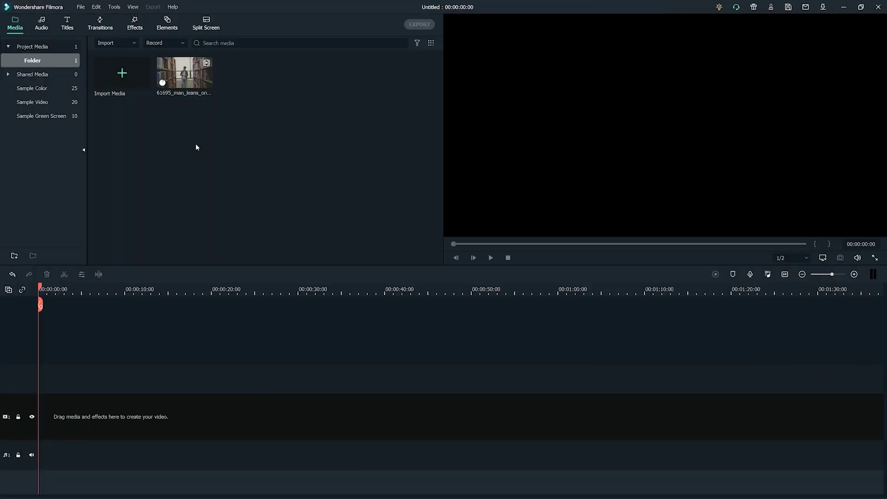
# Place the 61695_man_leans_on clip at the start of video track 1 and fit the timeline to it.
pyautogui.moveTo(185, 73); pyautogui.dragTo(46, 418)
pyautogui.click(785, 273)
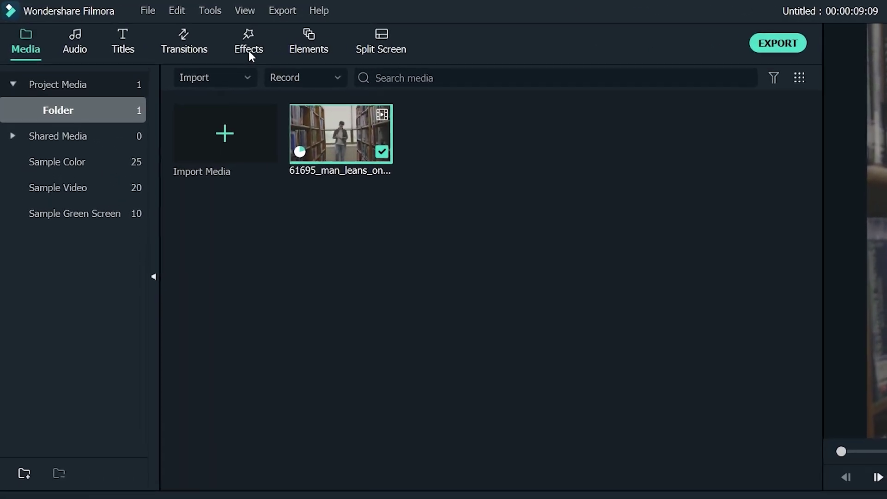
# Apply the Human Segmentation effect from AI Portrait to the library clip and preview the result.
pyautogui.click(249, 50)
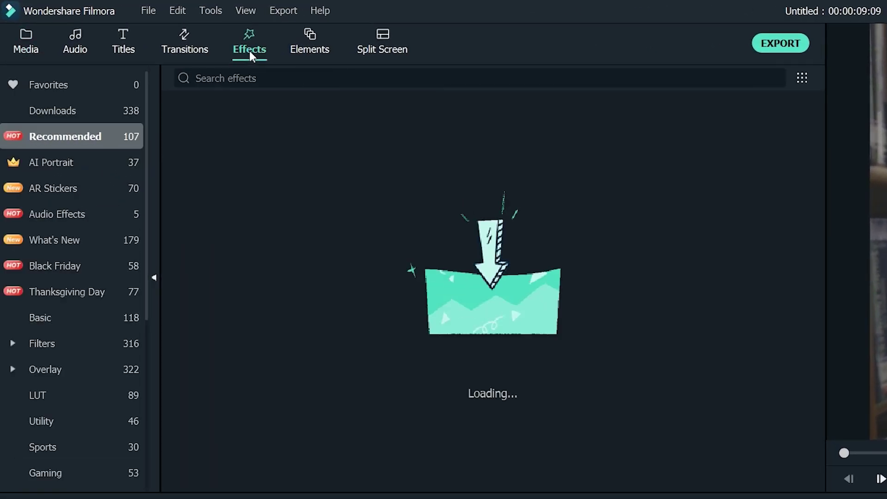
pyautogui.click(54, 160)
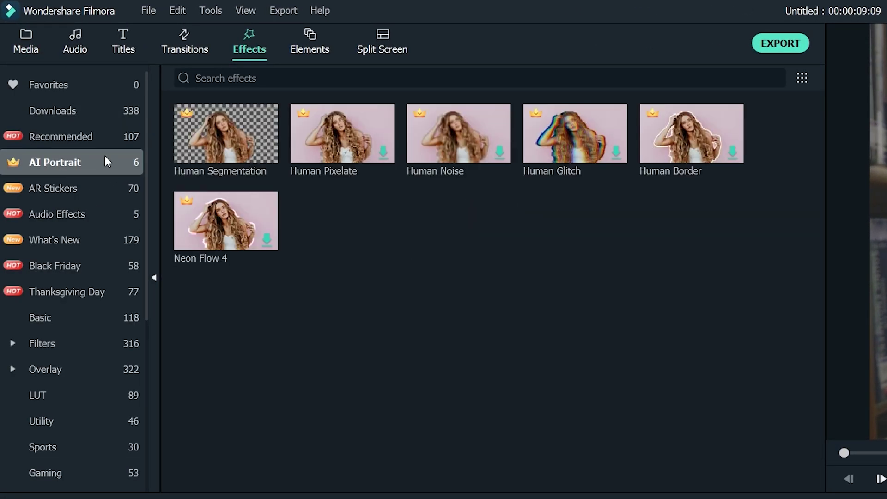
pyautogui.click(182, 143)
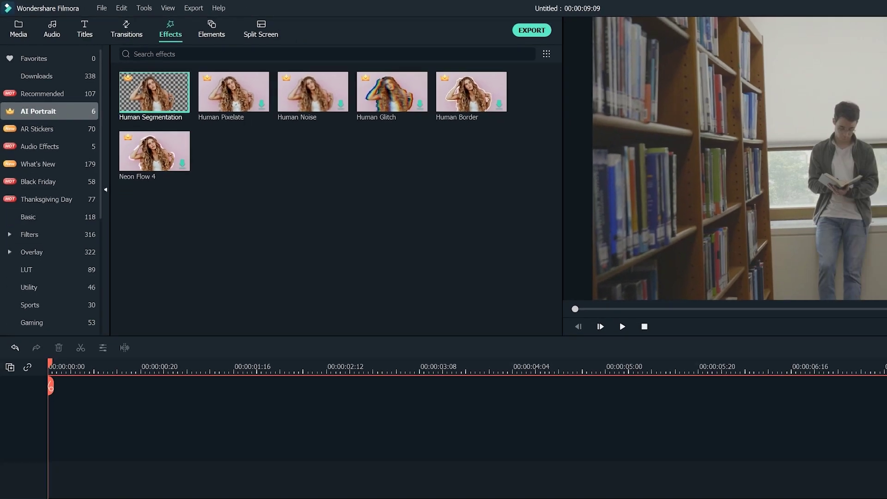
pyautogui.moveTo(154, 92); pyautogui.dragTo(109, 498)
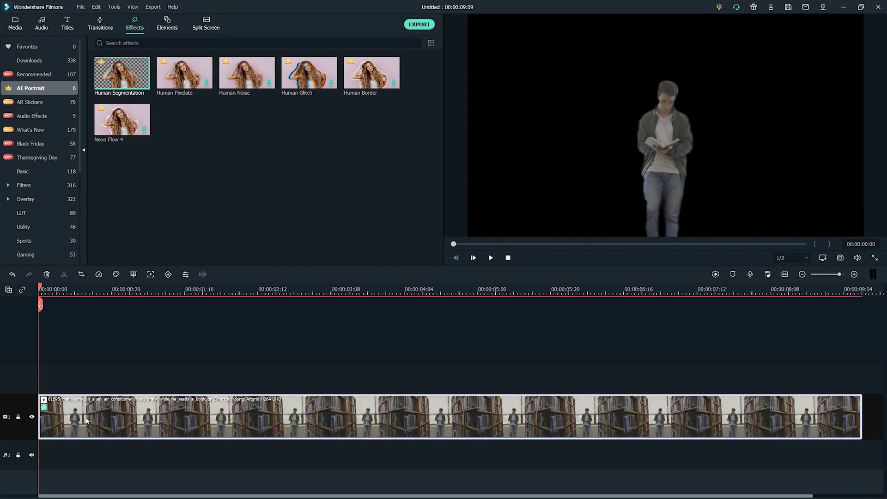
pyautogui.press('space')
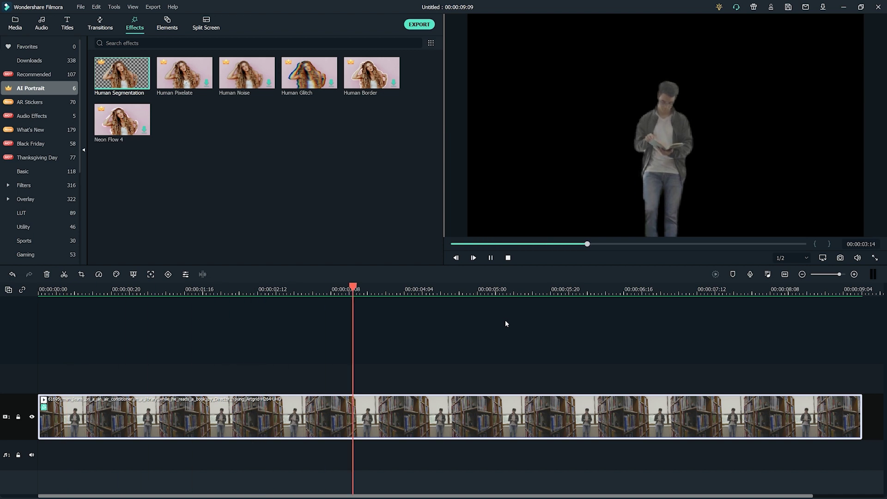
pyautogui.click(508, 257)
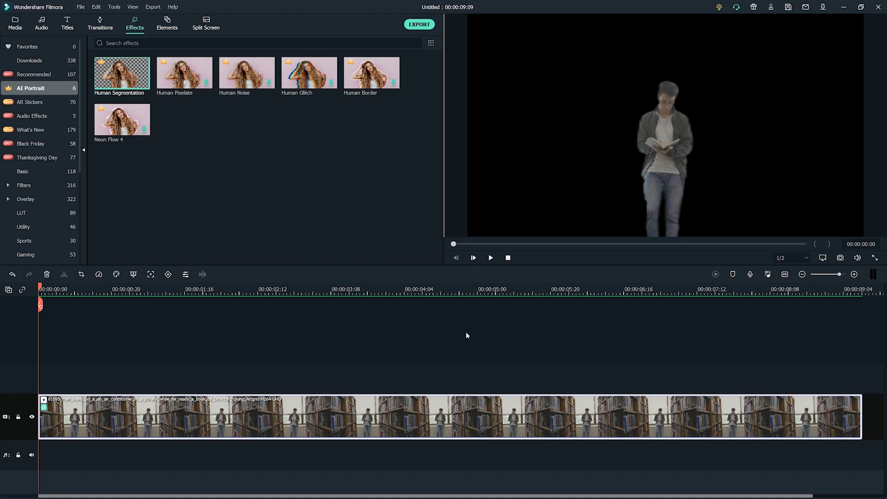
# Move the segmented clip to video track 2, place the Beach sample video beneath it on track 1, and preview the composite.
pyautogui.moveTo(369, 416); pyautogui.dragTo(369, 383)
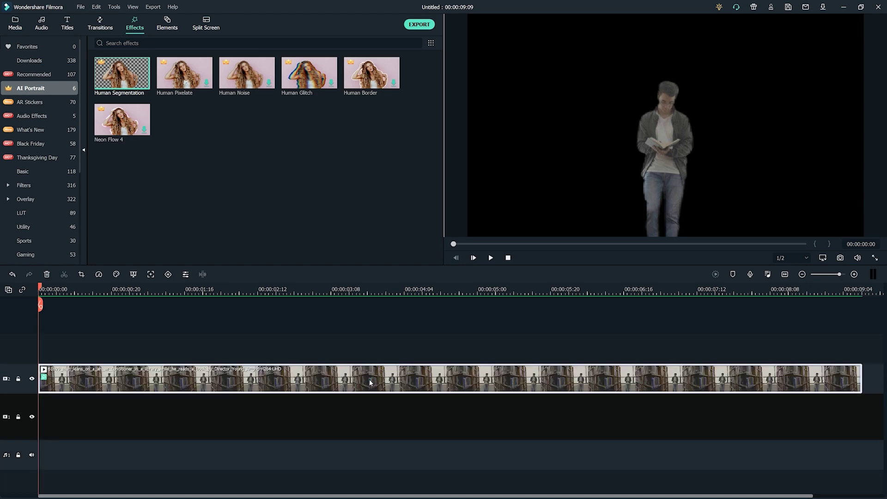
pyautogui.click(15, 23)
pyautogui.click(35, 102)
pyautogui.moveTo(371, 213); pyautogui.dragTo(32, 420)
pyautogui.click(490, 257)
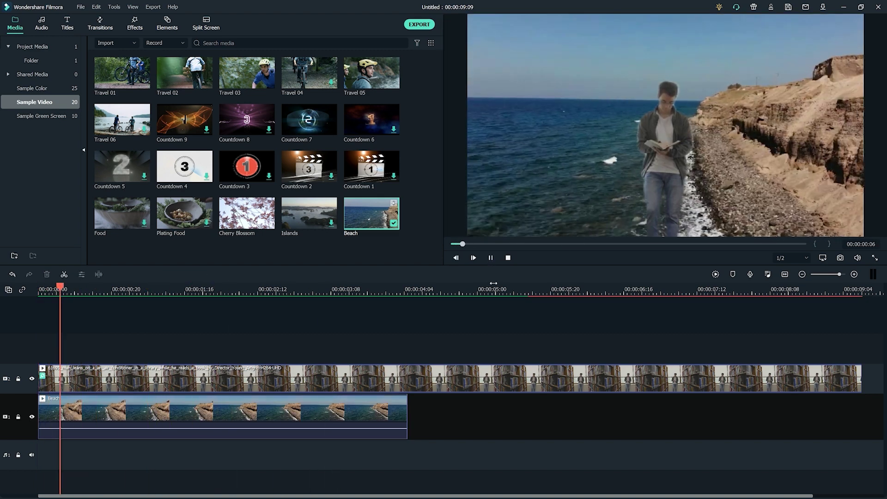
pyautogui.click(508, 258)
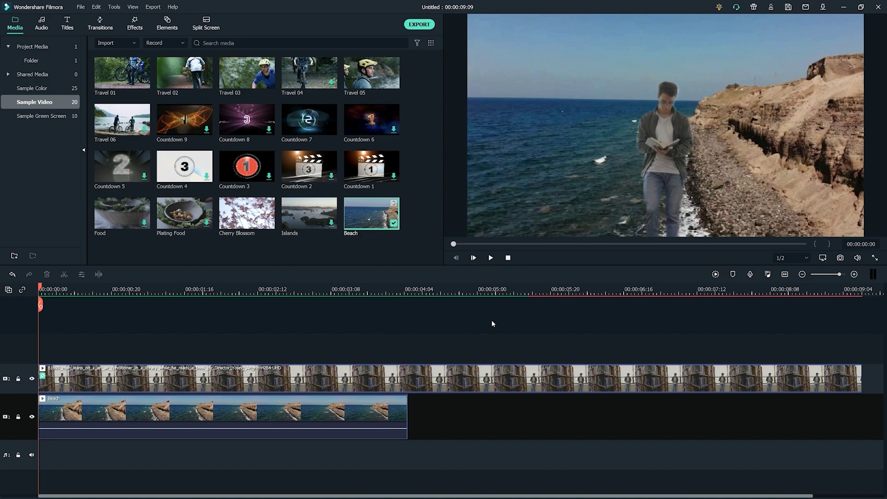
# Adjust the man clip's Human Segmentation effect, with edge thickness at about -1.91 and a refined edge feather.
pyautogui.doubleClick(411, 379)
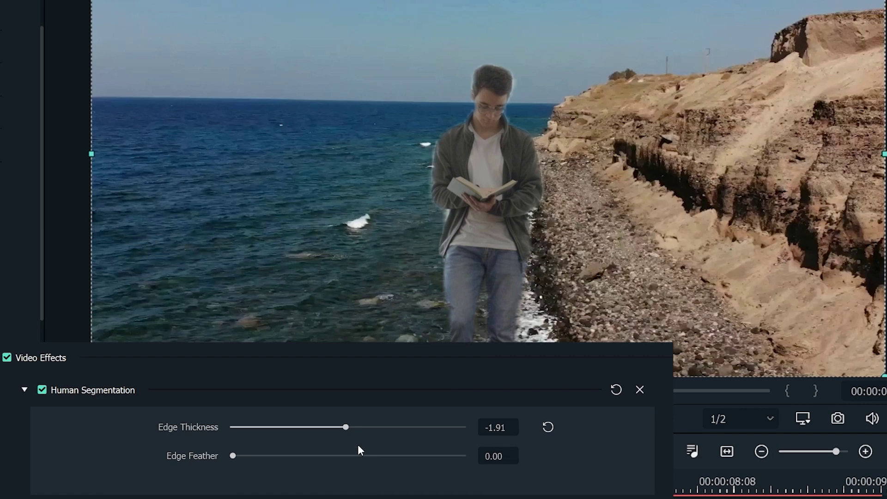
pyautogui.moveTo(266, 262); pyautogui.dragTo(242, 265)
pyautogui.moveTo(313, 430); pyautogui.dragTo(346, 428)
pyautogui.moveTo(234, 455); pyautogui.dragTo(198, 455)
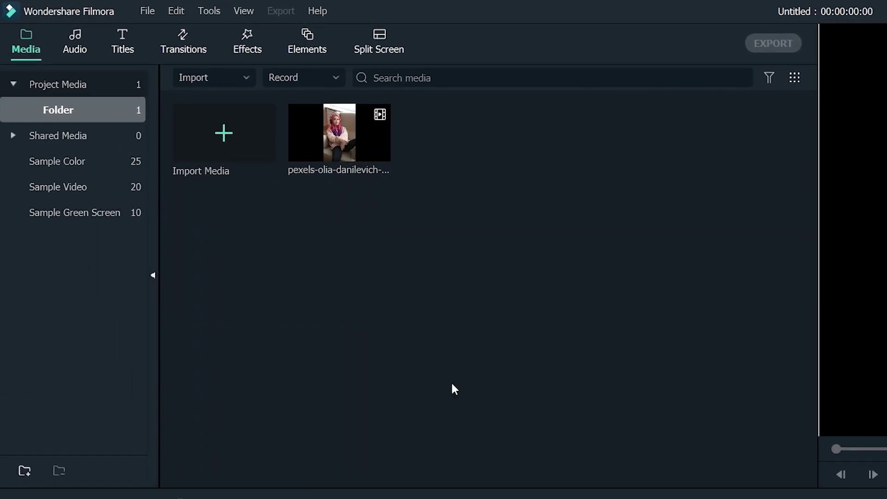
# Search the effects library for "blur" and preview the vlog clip with the Blur effect.
pyautogui.click(255, 50)
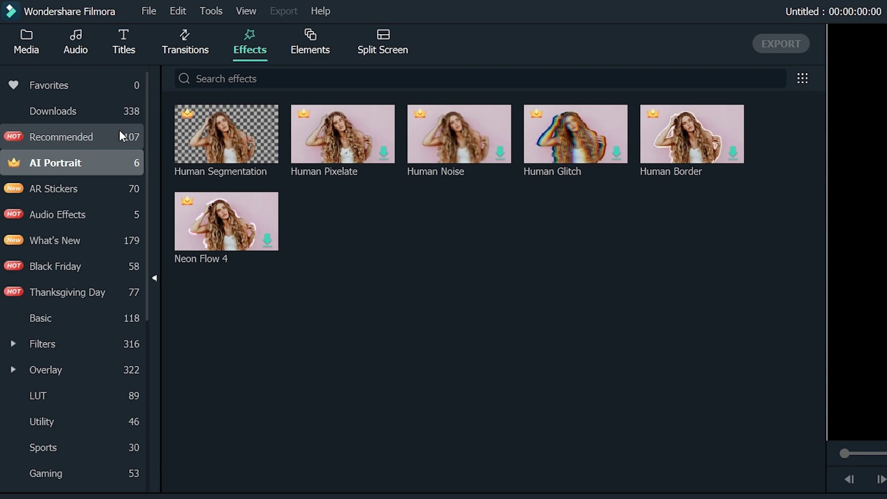
pyautogui.click(120, 134)
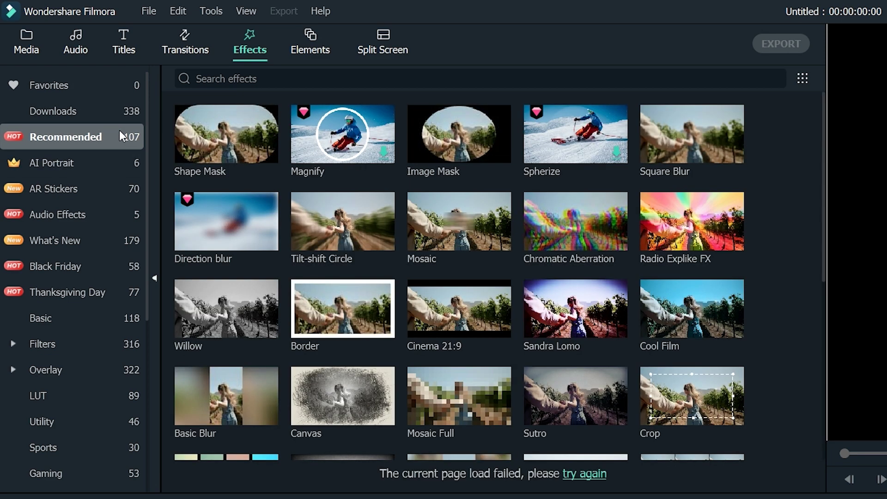
pyautogui.click(304, 81)
pyautogui.write('blur')
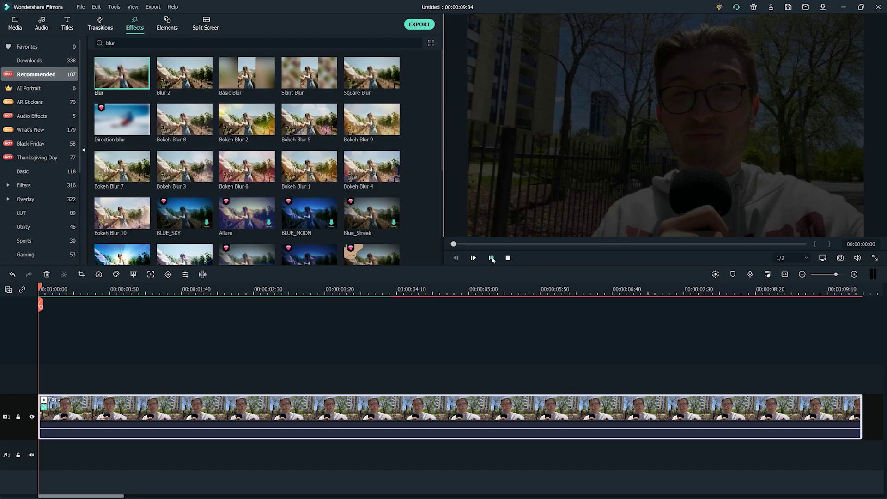
pyautogui.click(490, 258)
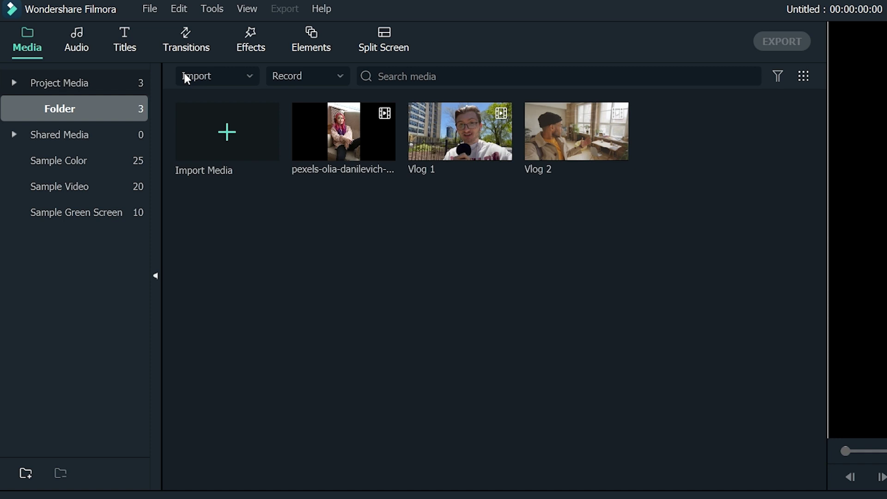
# Check the new-project aspect ratios and confirm the project settings as 16:9 (Widescreen), 1920 x 1080 (Full HD), 25 fps.
pyautogui.click(152, 10)
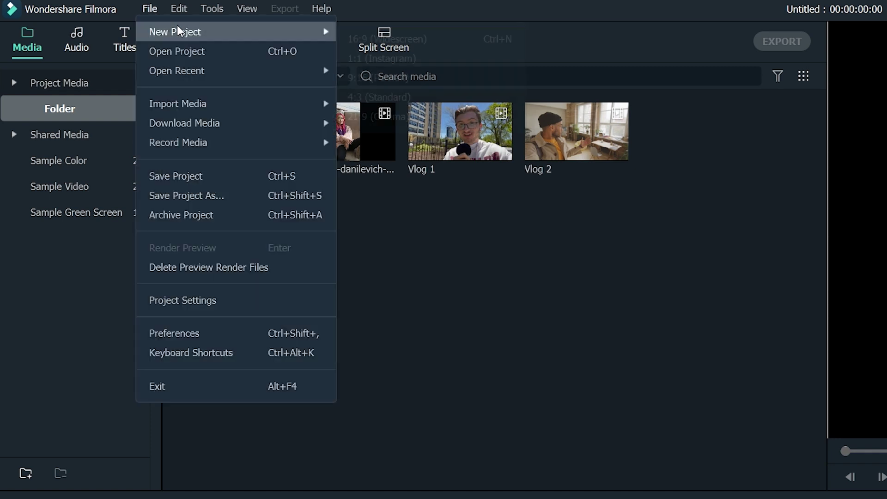
pyautogui.moveTo(257, 32)
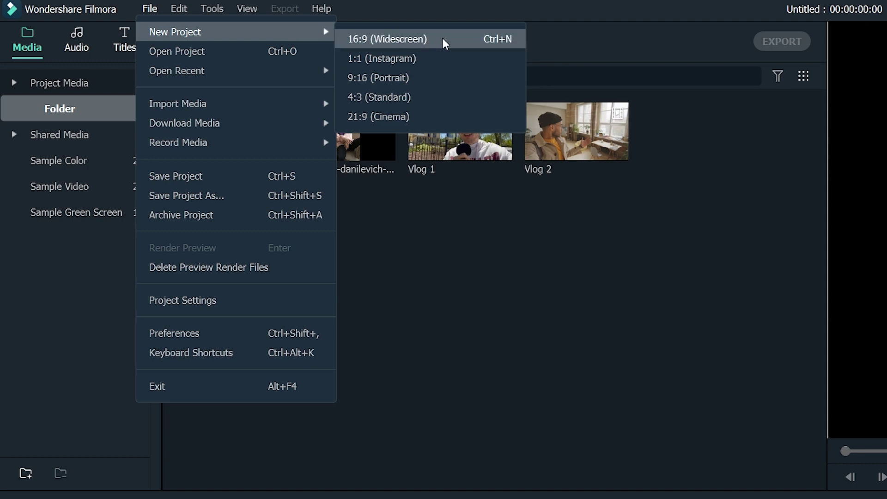
pyautogui.click(770, 165)
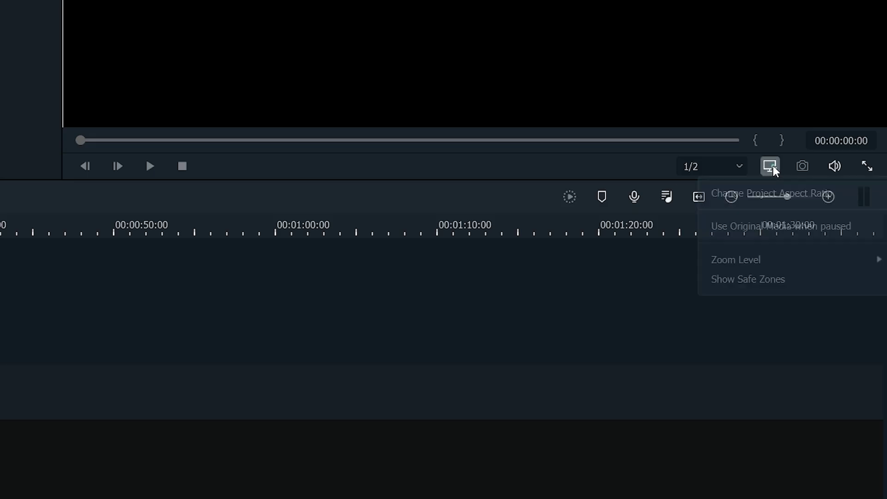
pyautogui.click(761, 190)
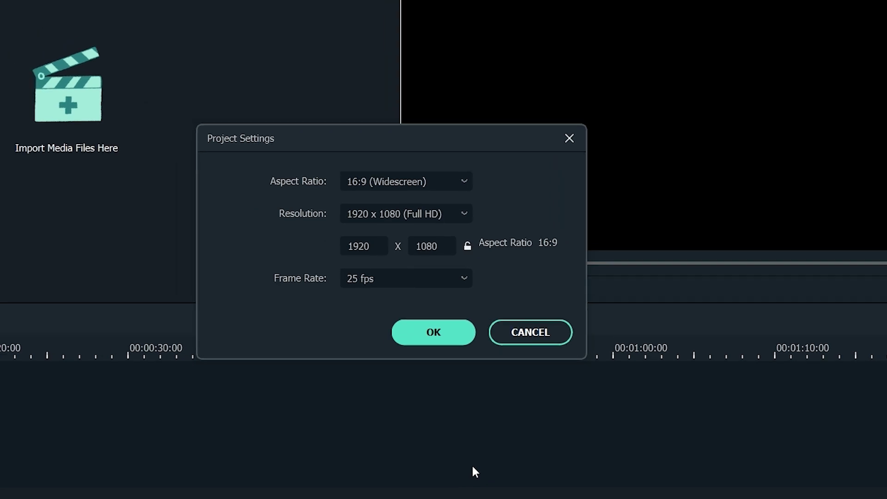
pyautogui.click(189, 243)
# Place the vertical pexels clip at the start of video track 1, keeping the project settings at 1920 x 1080 25fps.
pyautogui.moveTo(196, 90); pyautogui.dragTo(40, 401)
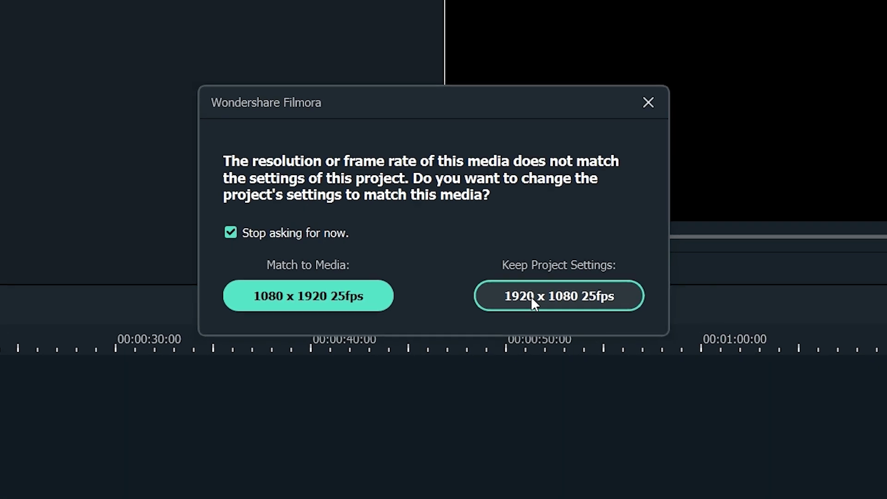
pyautogui.click(530, 295)
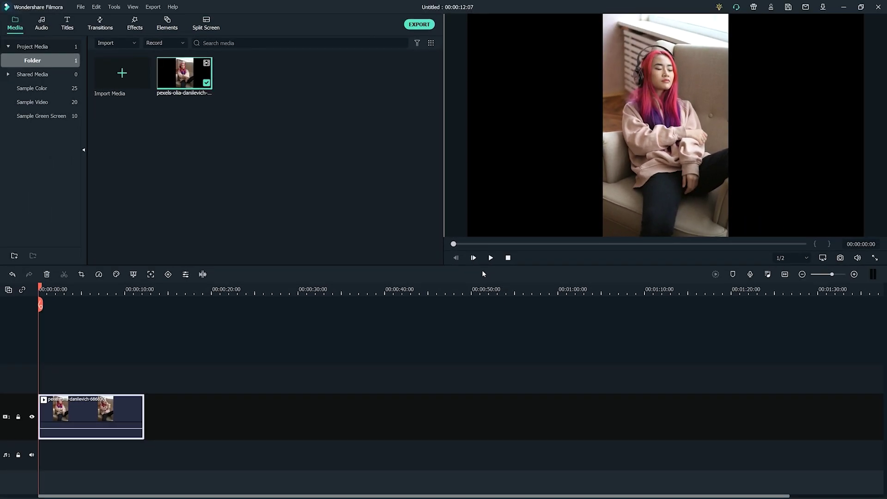
pyautogui.scroll(3, 474, 356)
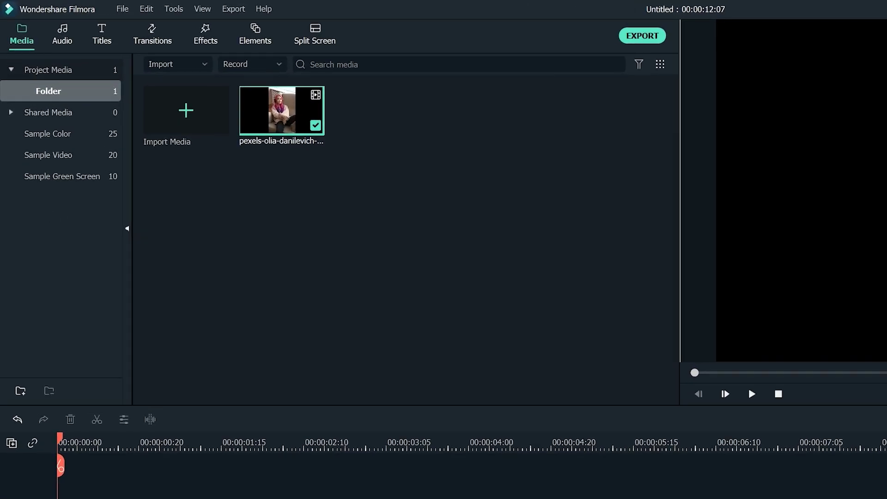
# Add the Basic Blur effect on video track 2, extend it to the full length of the vertical clip, and preview it.
pyautogui.click(246, 40)
pyautogui.click(388, 75)
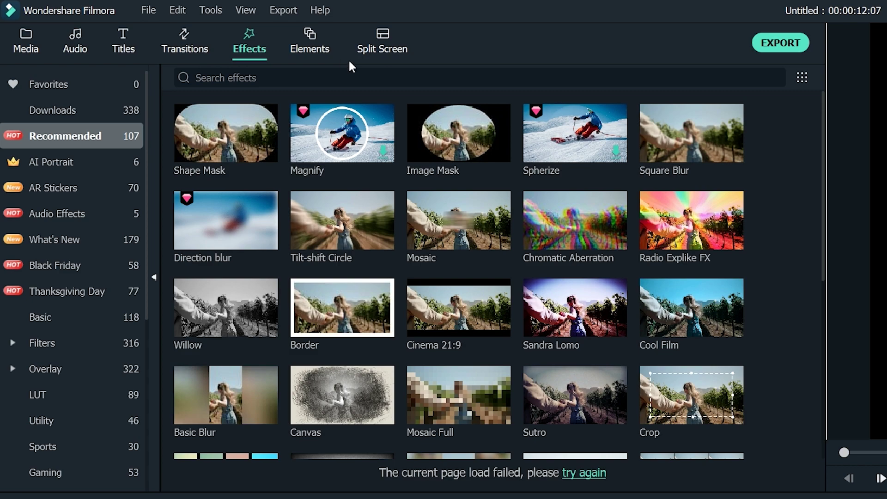
pyautogui.write('basic blur')
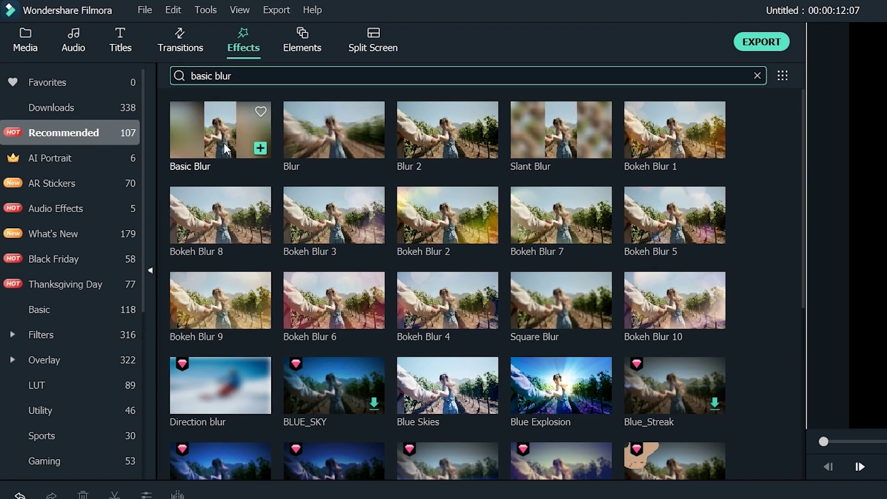
pyautogui.moveTo(223, 142); pyautogui.dragTo(174, 338)
pyautogui.moveTo(372, 379); pyautogui.dragTo(861, 379)
pyautogui.press('space')
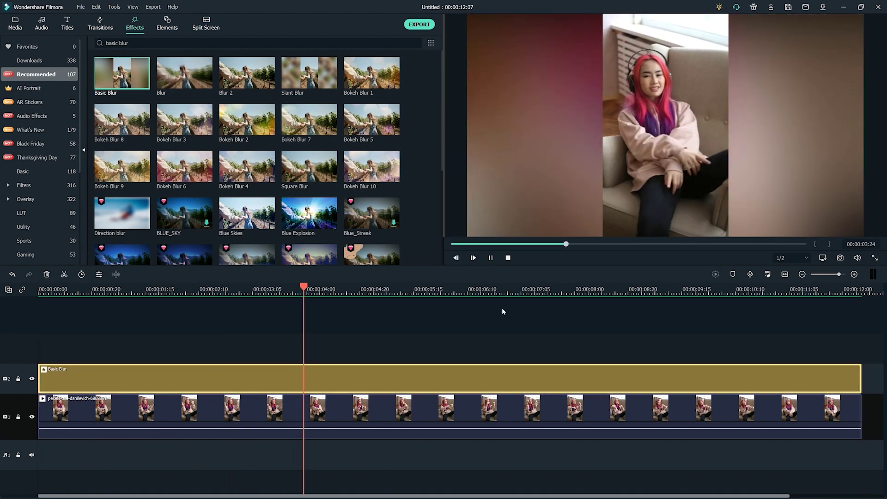
# Set the Basic Blur background color to green and adjust its source width, background luminance, background feather and alpha.
pyautogui.doubleClick(362, 378)
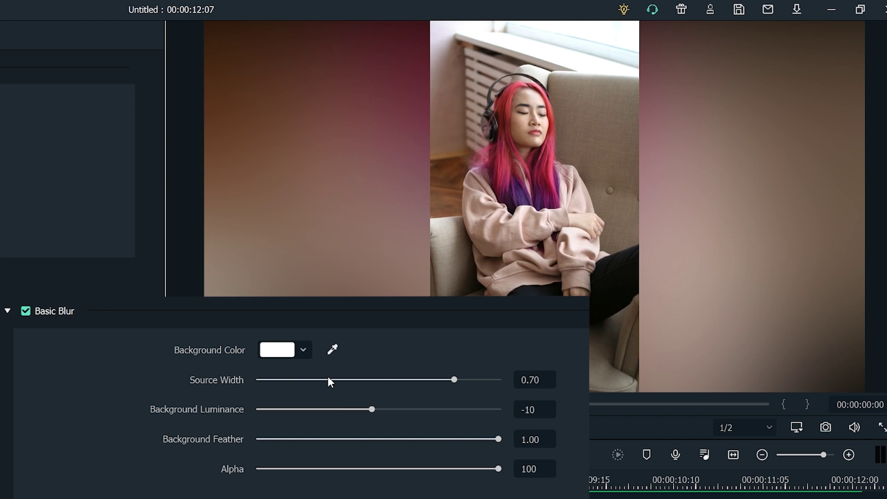
pyautogui.click(307, 347)
pyautogui.click(337, 395)
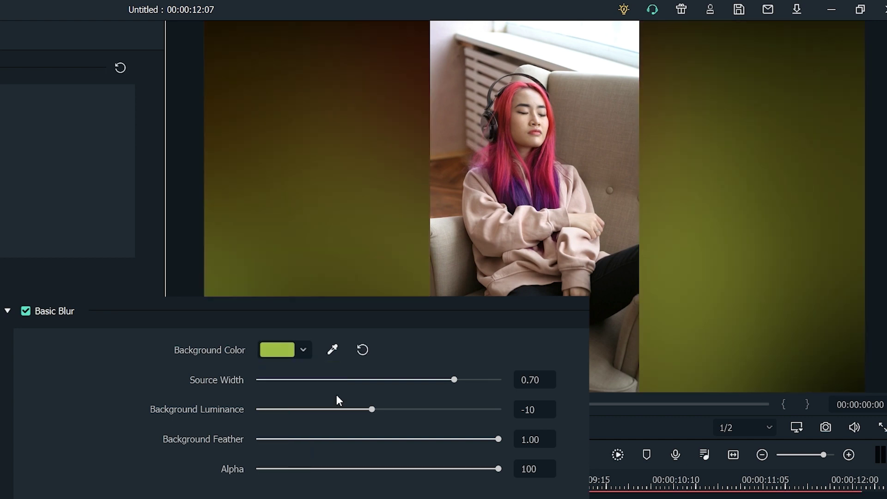
pyautogui.moveTo(451, 379); pyautogui.dragTo(471, 380)
pyautogui.moveTo(372, 410); pyautogui.dragTo(403, 409)
pyautogui.moveTo(498, 439); pyautogui.dragTo(506, 470)
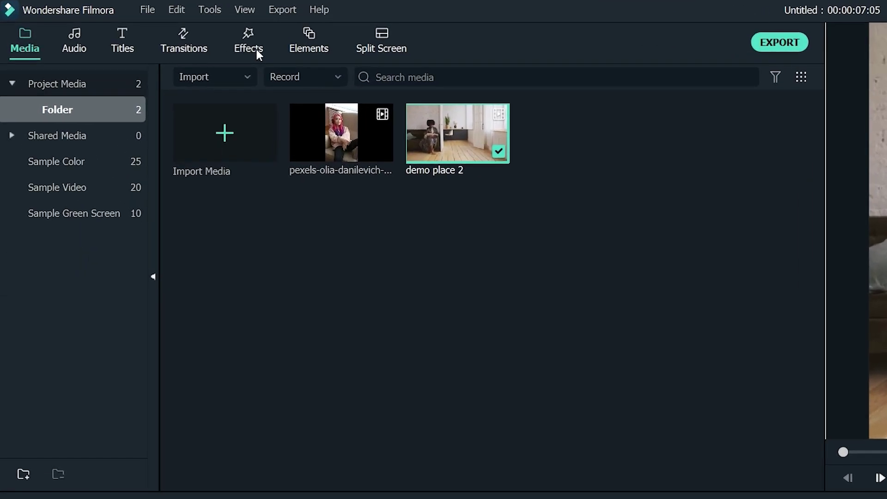
# Add the Mosaic effect at the start of video track 2 above demo place 2 and fit its region over the seated woman's head.
pyautogui.click(135, 24)
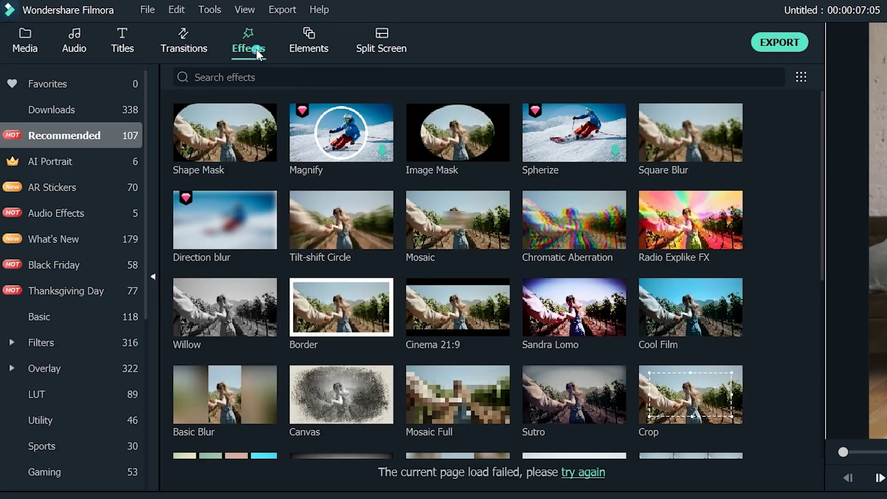
pyautogui.click(293, 76)
pyautogui.write('mosa')
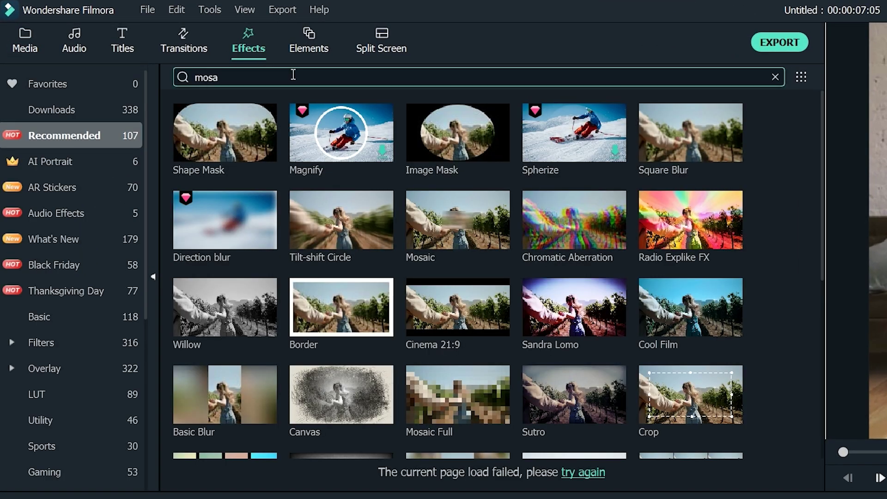
pyautogui.write('ic')
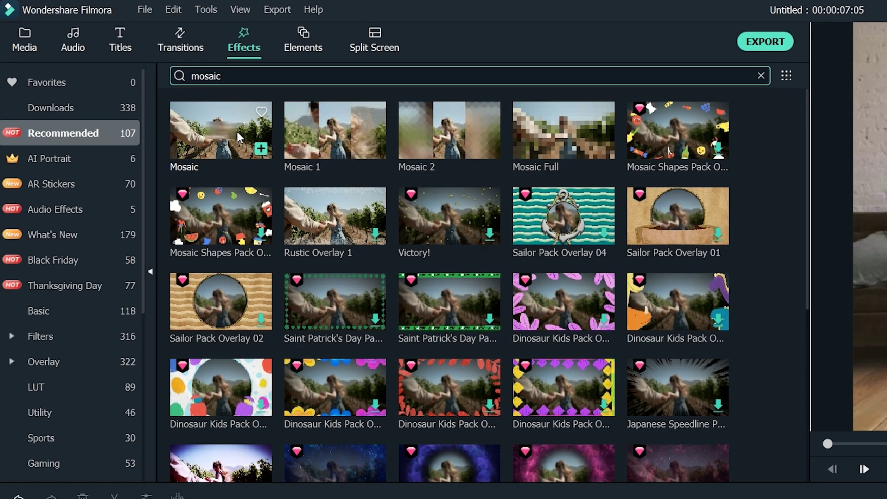
pyautogui.moveTo(237, 132); pyautogui.dragTo(39, 498)
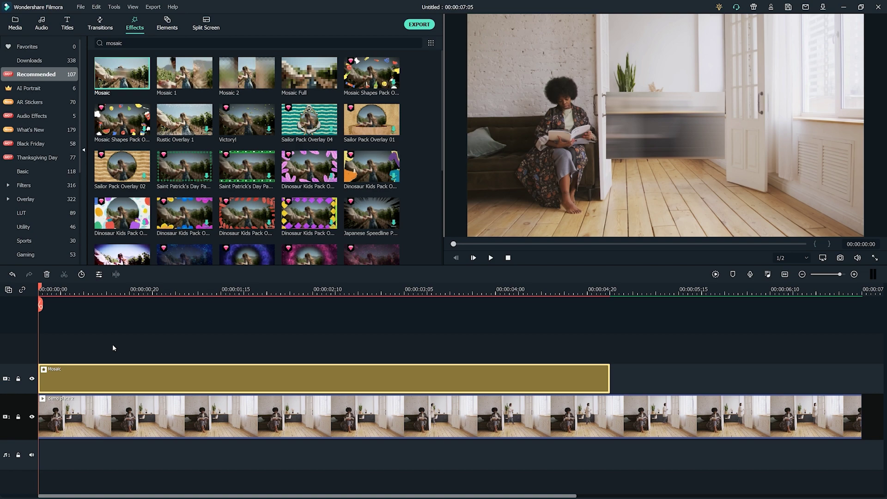
pyautogui.doubleClick(173, 386)
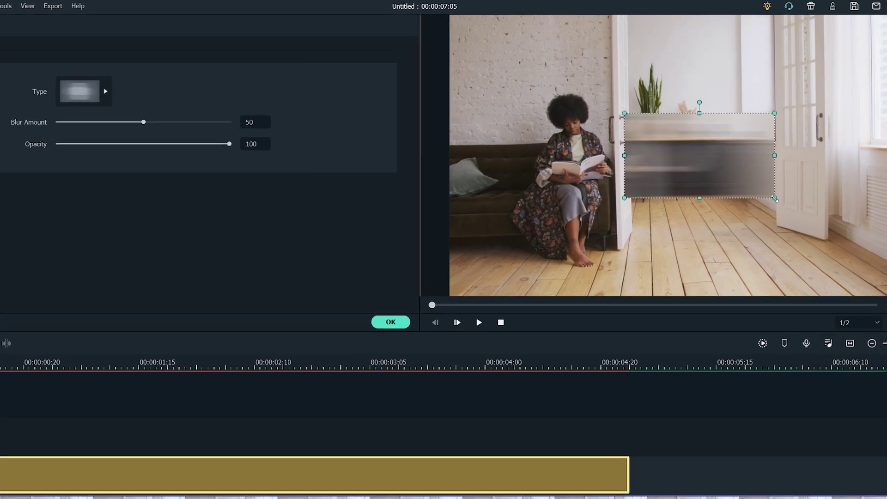
pyautogui.moveTo(774, 198); pyautogui.dragTo(569, 121)
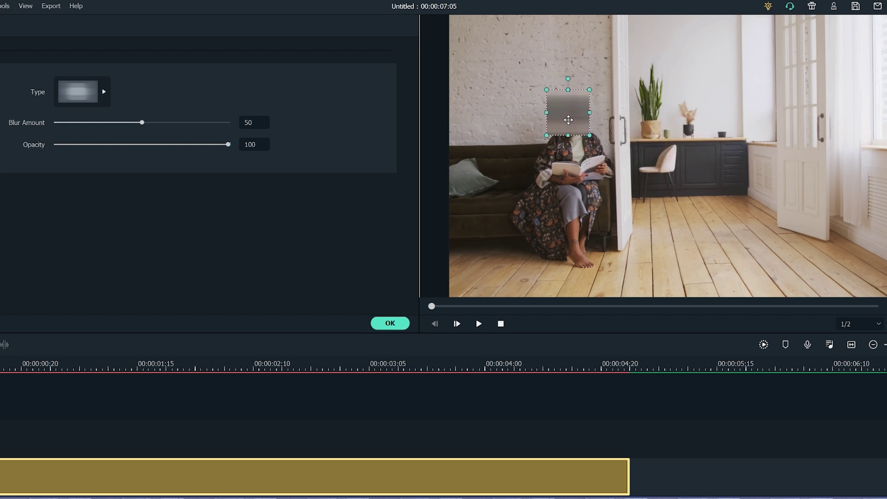
# Set the Mosaic type to the pixelated square pattern with a blur amount of 96, and preview the clip.
pyautogui.click(103, 92)
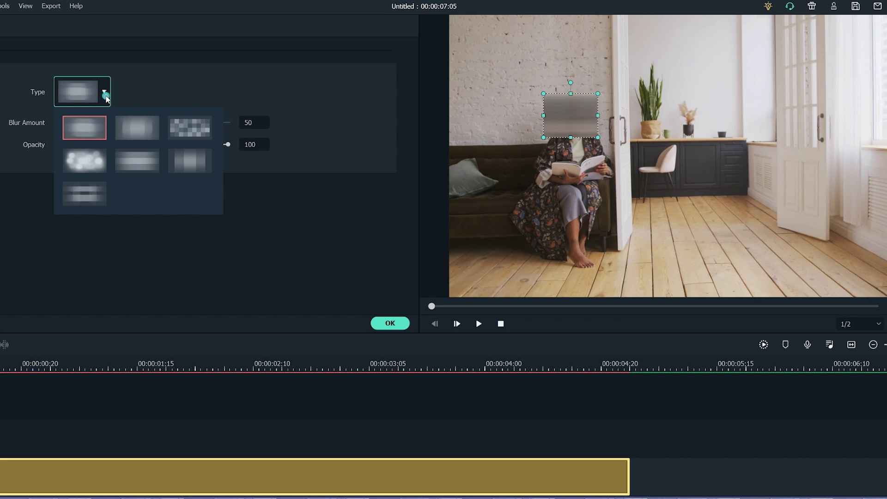
pyautogui.click(133, 122)
pyautogui.click(104, 92)
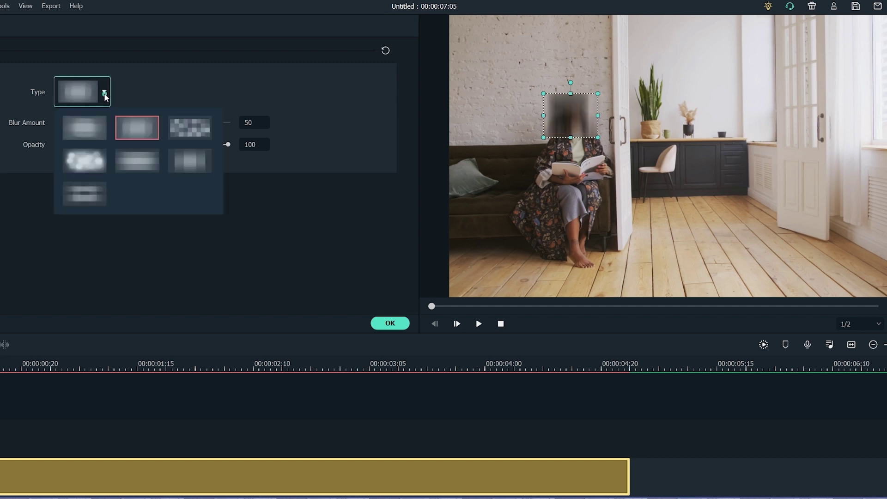
pyautogui.click(186, 124)
pyautogui.moveTo(142, 122); pyautogui.dragTo(253, 149)
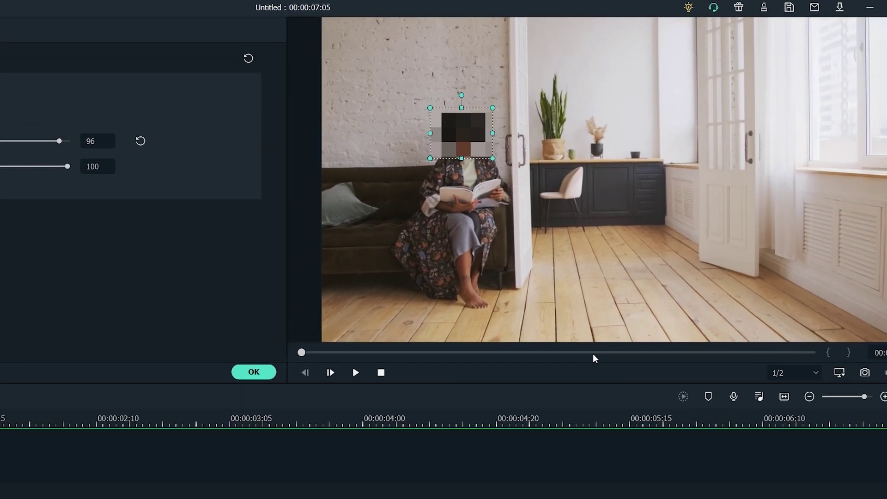
pyautogui.press('space')
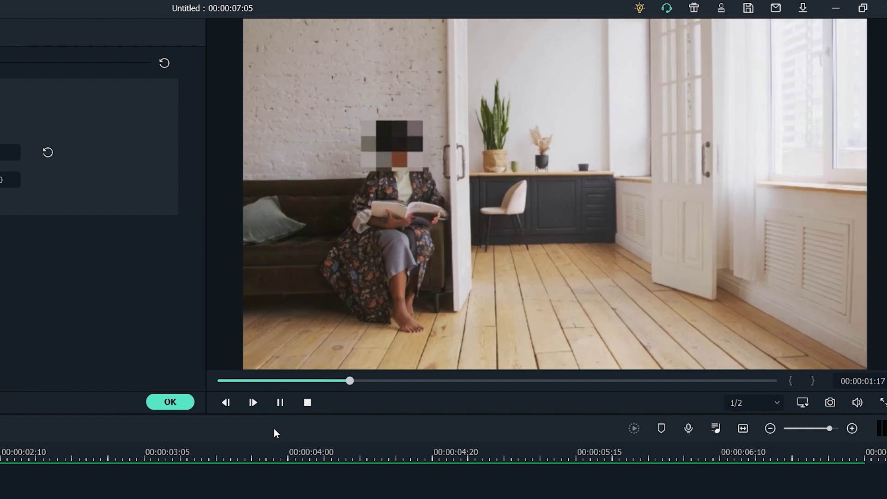
pyautogui.click(308, 402)
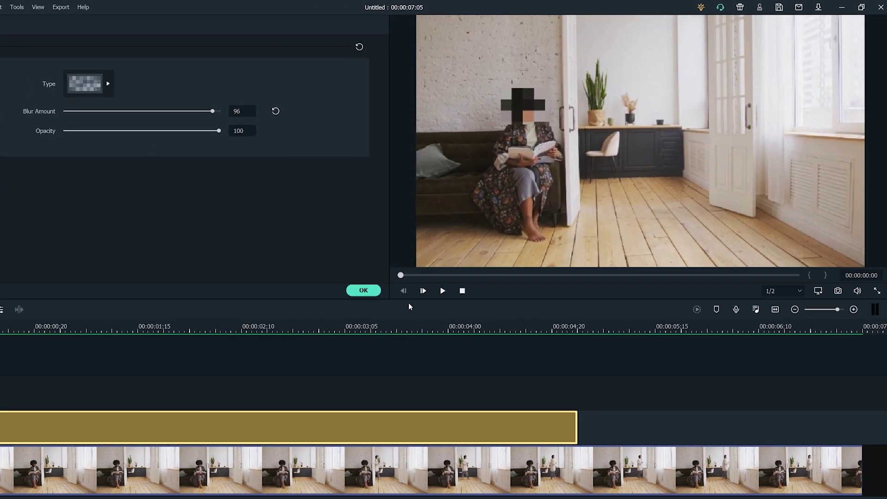
# Delete the Mosaic effect from video track 2 and move the playhead to 00:00:02:20.
pyautogui.click(364, 290)
pyautogui.press('Delete')
pyautogui.click(287, 328)
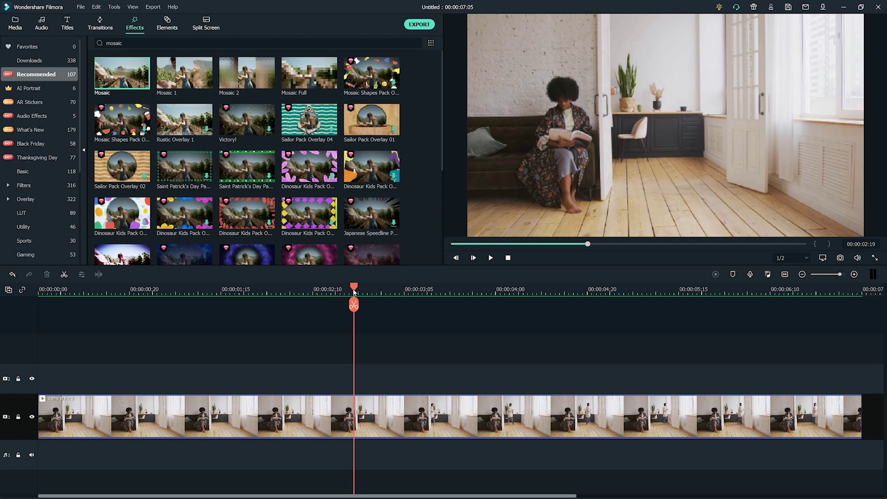
pyautogui.moveTo(354, 291); pyautogui.dragTo(360, 343)
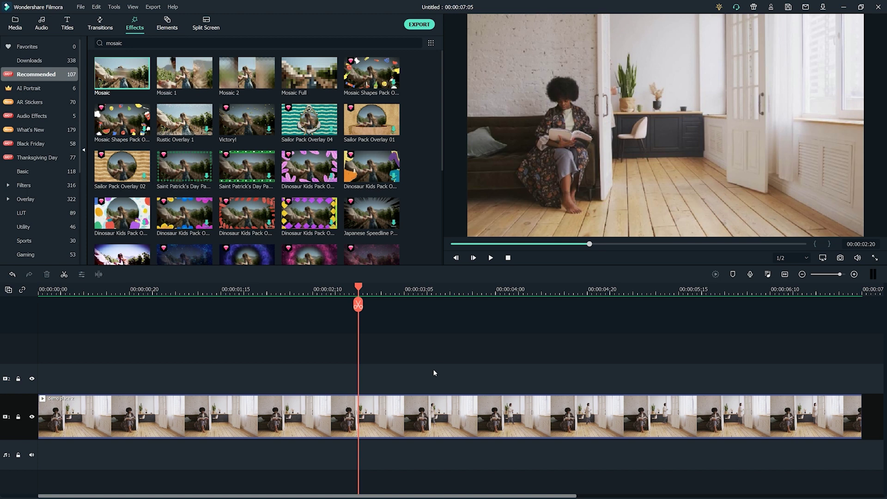
# Enable Motion Tracking on the demo place 2 clip and track the head of the person appearing in the doorway.
pyautogui.doubleClick(433, 412)
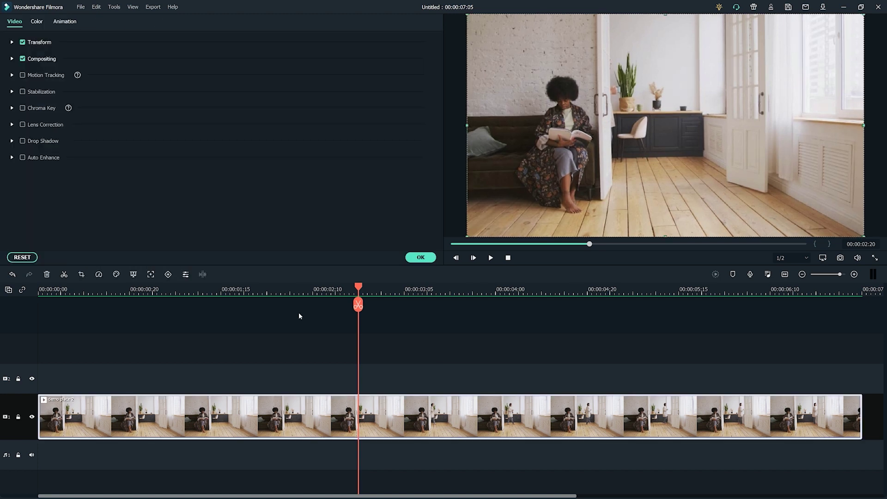
pyautogui.click(22, 75)
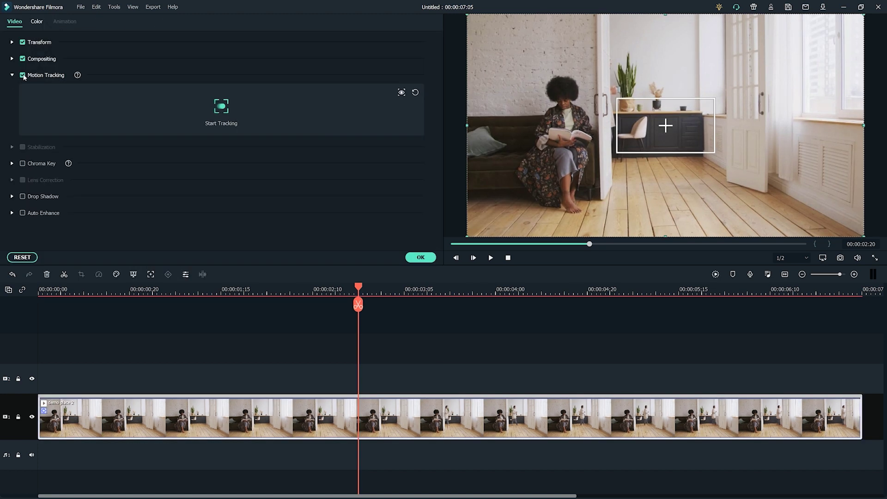
pyautogui.moveTo(715, 153); pyautogui.dragTo(685, 144)
pyautogui.moveTo(665, 125); pyautogui.dragTo(608, 72)
pyautogui.click(221, 107)
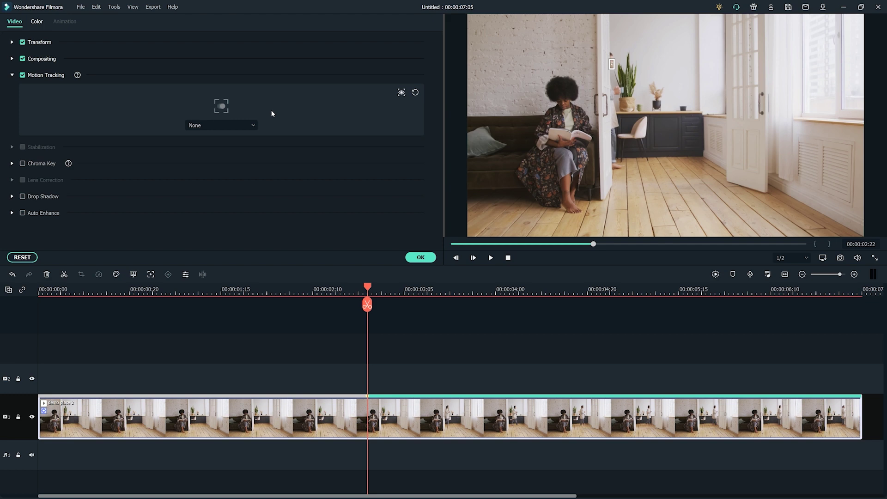
pyautogui.click(413, 259)
# Add a Mosaic effect on video track 2 at 00:00:02:22 and shrink its region over the tracked person's head.
pyautogui.moveTo(143, 83); pyautogui.dragTo(386, 376)
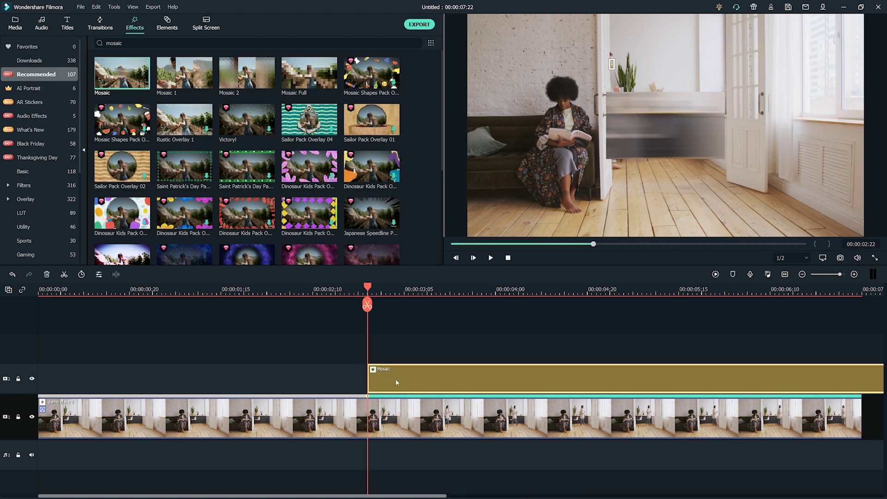
pyautogui.doubleClick(395, 380)
pyautogui.moveTo(724, 158); pyautogui.dragTo(620, 61)
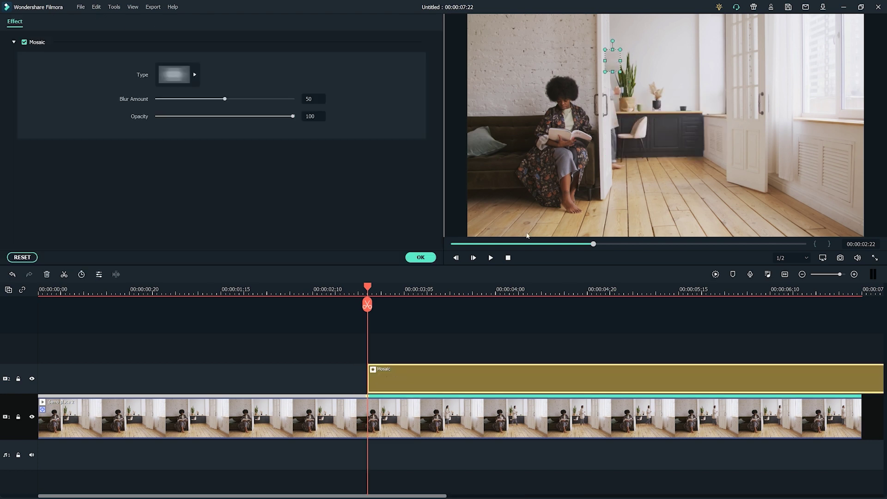
# Link the Mosaic to the motion tracking path of the demo place 2 clip, hide the tracking box and preview the result.
pyautogui.click(481, 415)
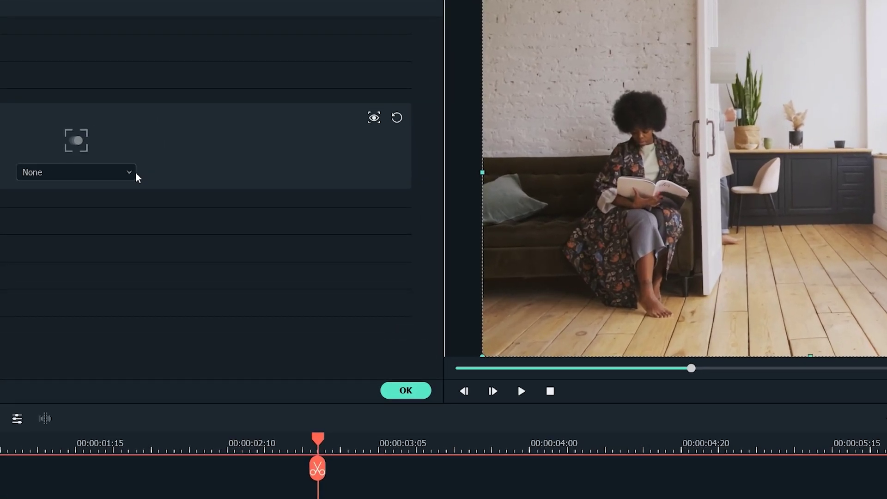
pyautogui.click(256, 126)
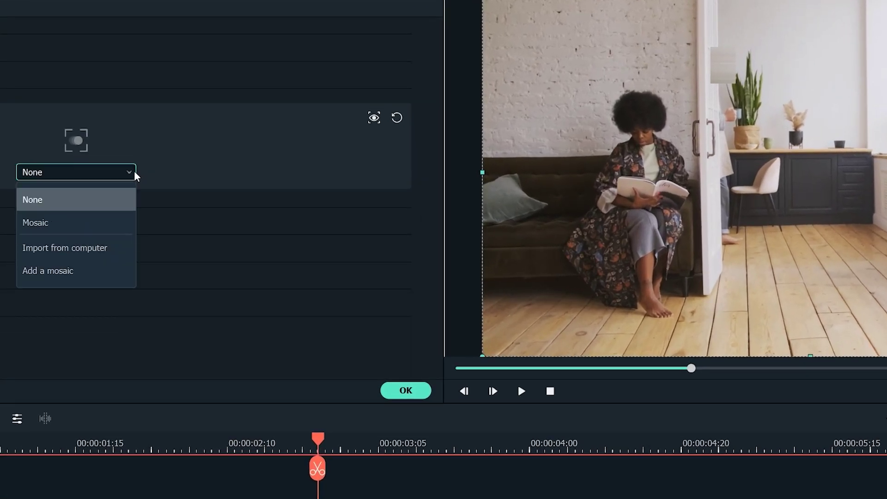
pyautogui.click(86, 226)
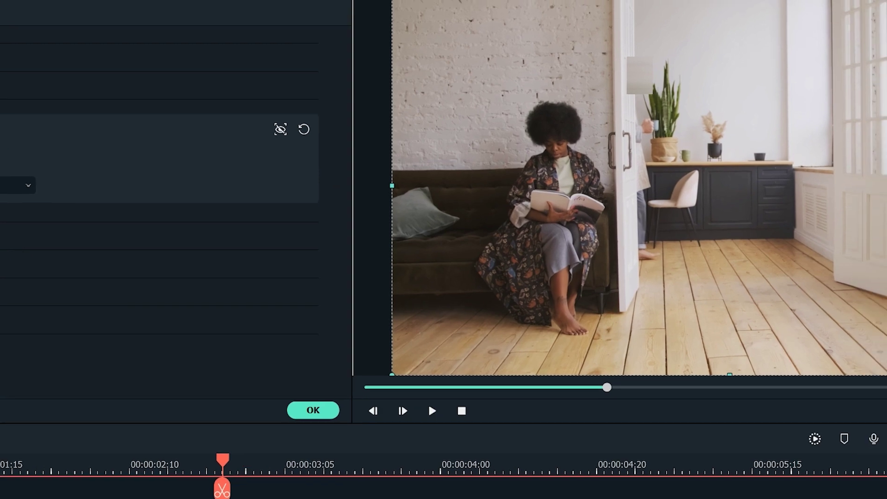
pyautogui.click(432, 411)
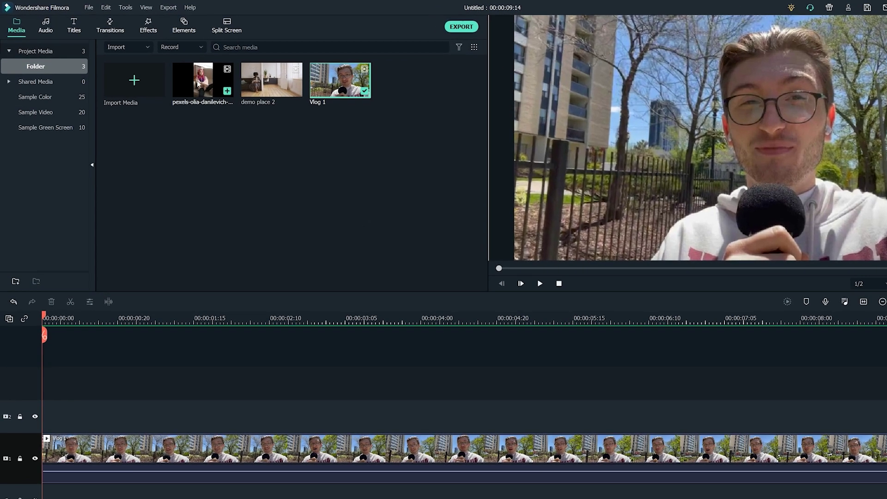
# Search the effects for tilt shift and apply Tilt-shift Circle to the Vlog 1 clip on video track 1.
pyautogui.click(135, 23)
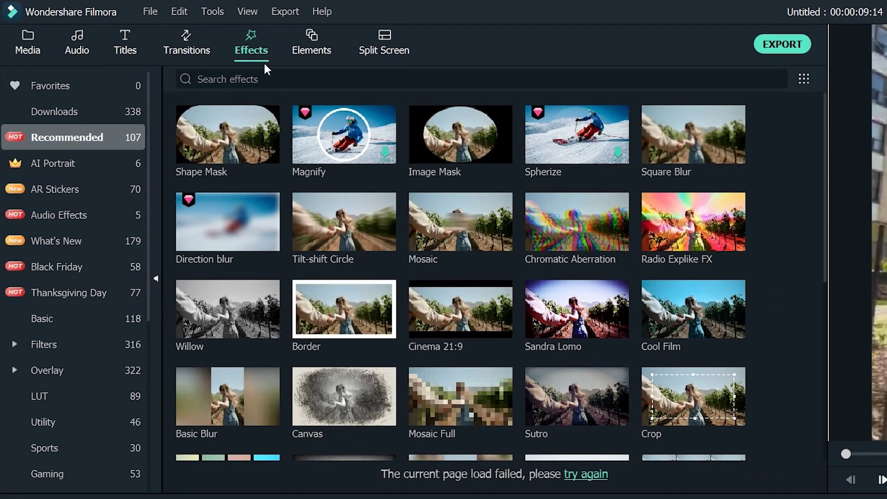
pyautogui.click(286, 82)
pyautogui.write('tilt shift')
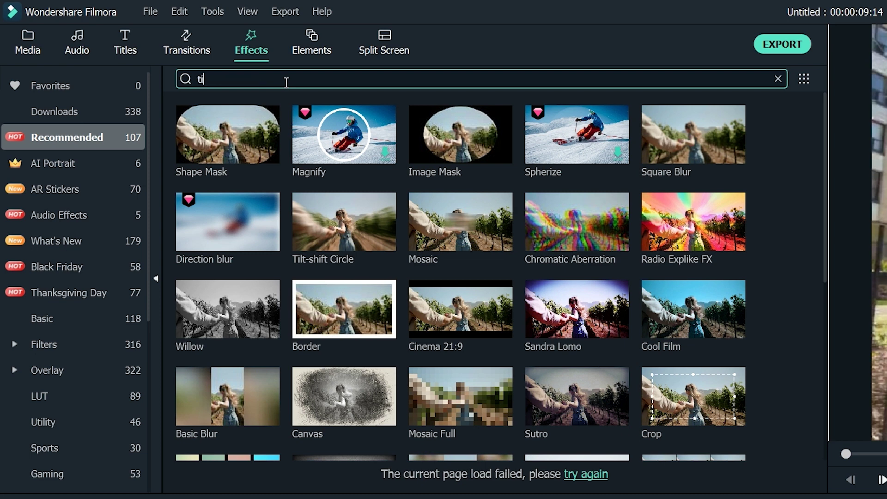
pyautogui.press('Return')
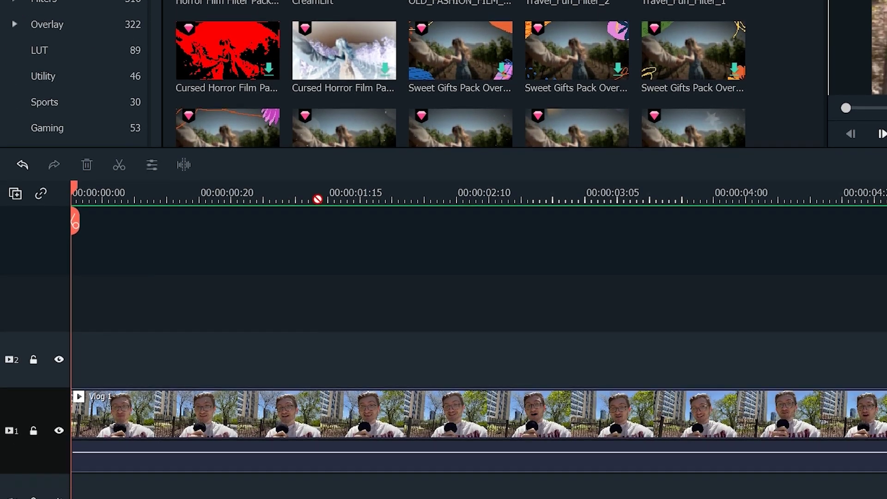
pyautogui.click(339, 416)
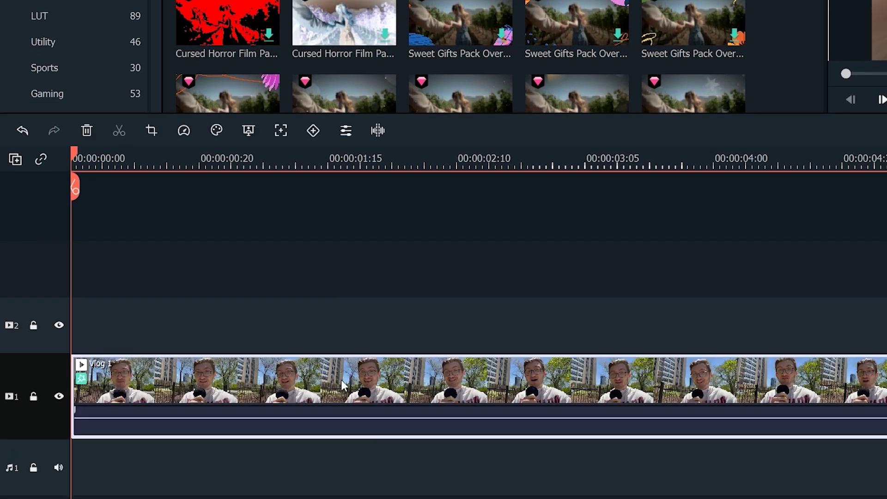
# Set Tilt-shift Circle on the Vlog 1 clip to size 0.24 and intensity 1.00, centred on the face at X 0.61, Y 0.33.
pyautogui.doubleClick(341, 380)
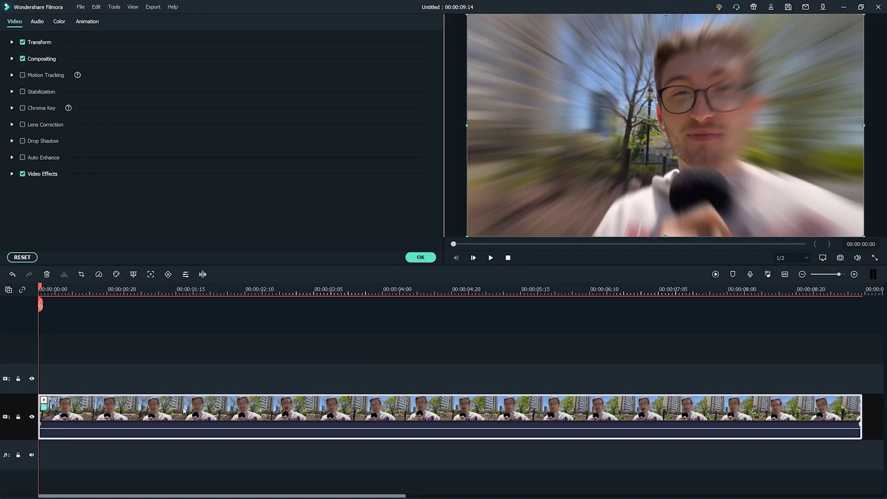
pyautogui.click(12, 173)
pyautogui.moveTo(169, 132); pyautogui.dragTo(181, 130)
pyautogui.moveTo(659, 129); pyautogui.dragTo(707, 88)
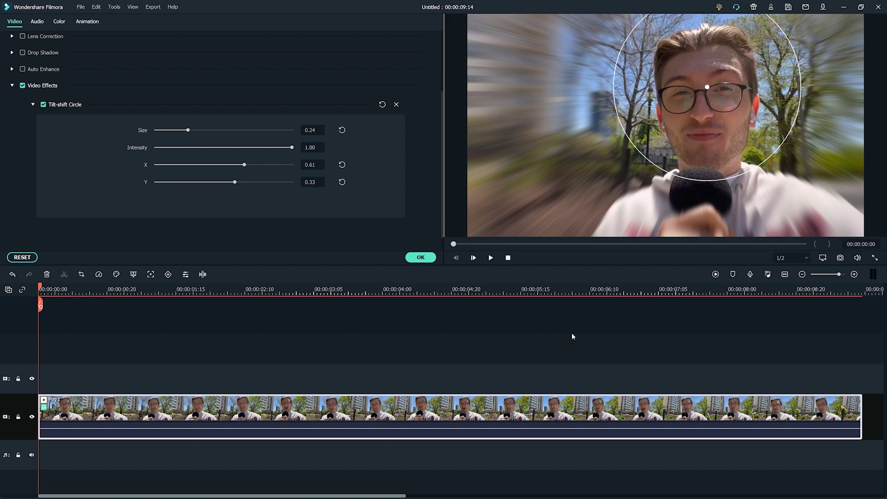
pyautogui.moveTo(291, 151)
pyautogui.mouseDown()
pyautogui.moveTo(136, 157)
pyautogui.moveTo(288, 154)
pyautogui.mouseUp()
pyautogui.click(420, 257)
# Apply Tilt-shift Linear to the Vlog 1 clip with size 0.24, X 0.60, Y 0.47 and rotation -0.55, and preview it.
pyautogui.moveTo(184, 73); pyautogui.dragTo(246, 409)
pyautogui.doubleClick(246, 410)
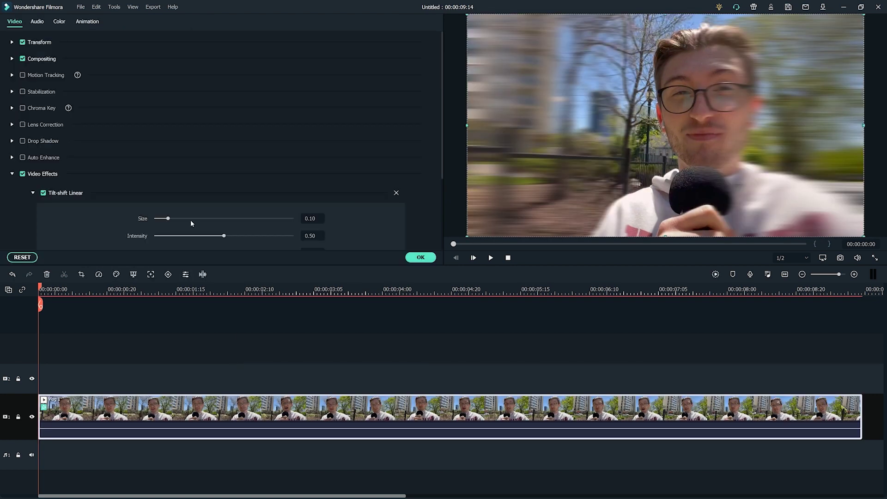
pyautogui.moveTo(172, 218); pyautogui.dragTo(185, 218)
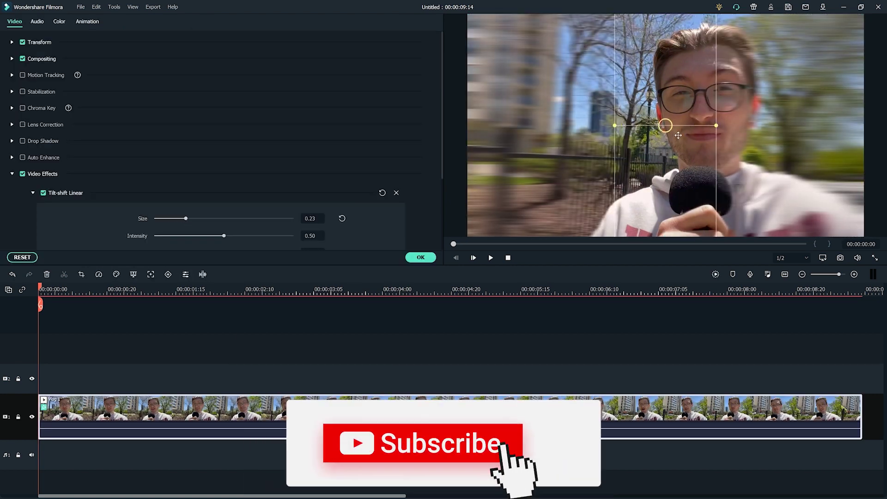
pyautogui.moveTo(697, 128); pyautogui.dragTo(723, 118)
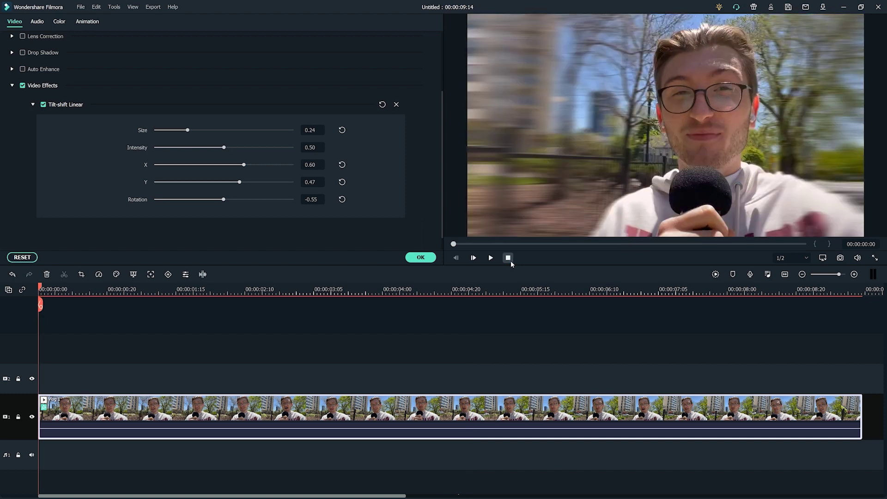
pyautogui.click(491, 257)
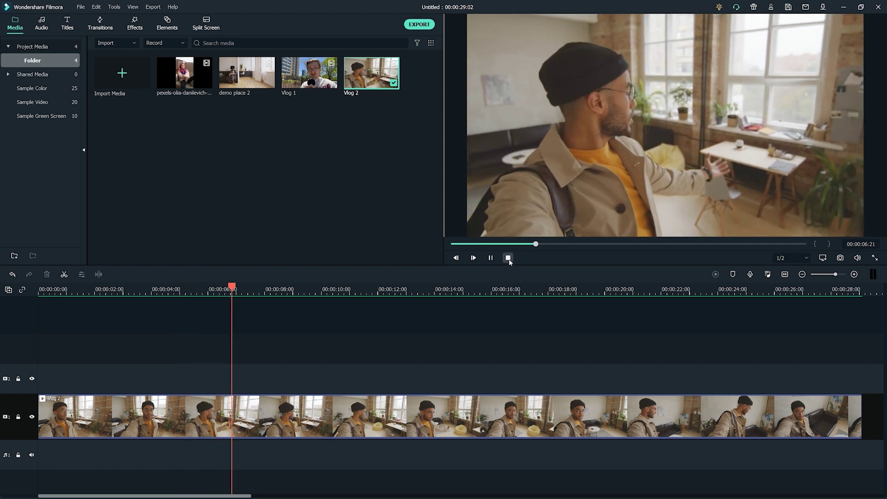
# Stop the Vlog 2 preview and apply the AI Portrait effect Human Segmentation to the Vlog 2 clip on video track 2.
pyautogui.click(508, 257)
pyautogui.click(19, 417)
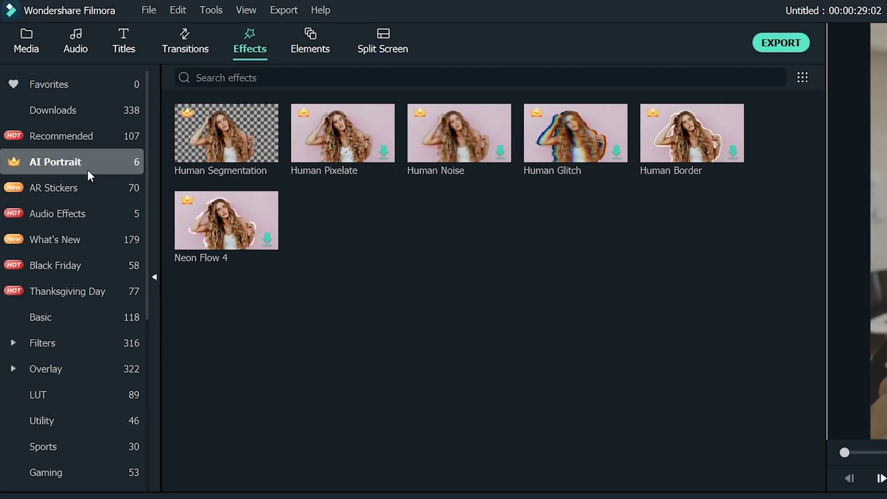
pyautogui.moveTo(198, 137); pyautogui.dragTo(469, 418)
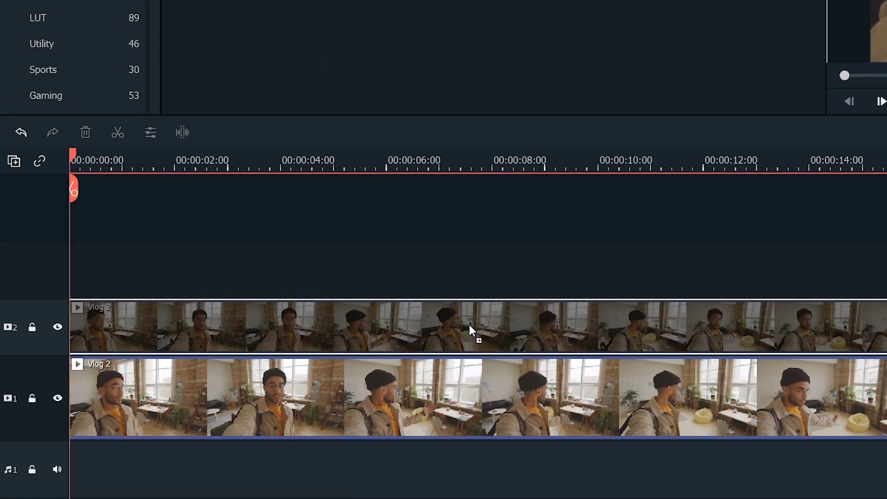
pyautogui.moveTo(470, 324); pyautogui.dragTo(469, 319)
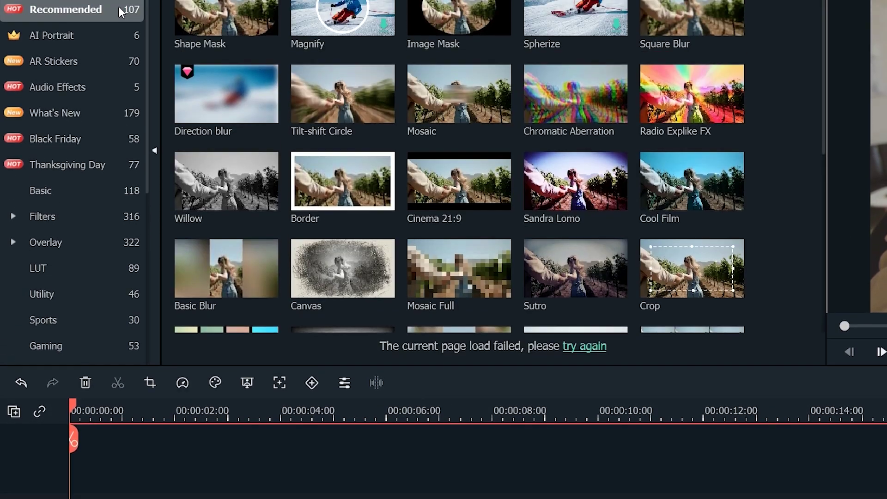
# Search the effects for blur and apply Square Blur to the Vlog 2 clip on video track 1.
pyautogui.click(288, 75)
pyautogui.write('blu')
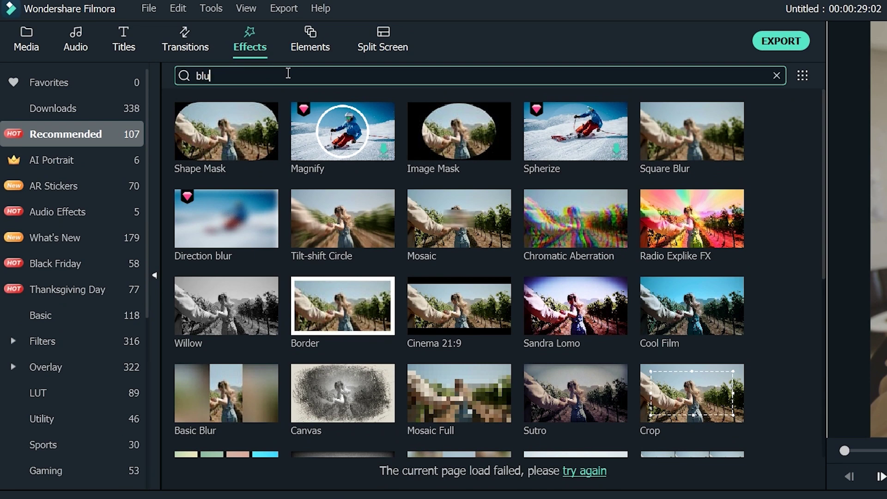
pyautogui.write('r')
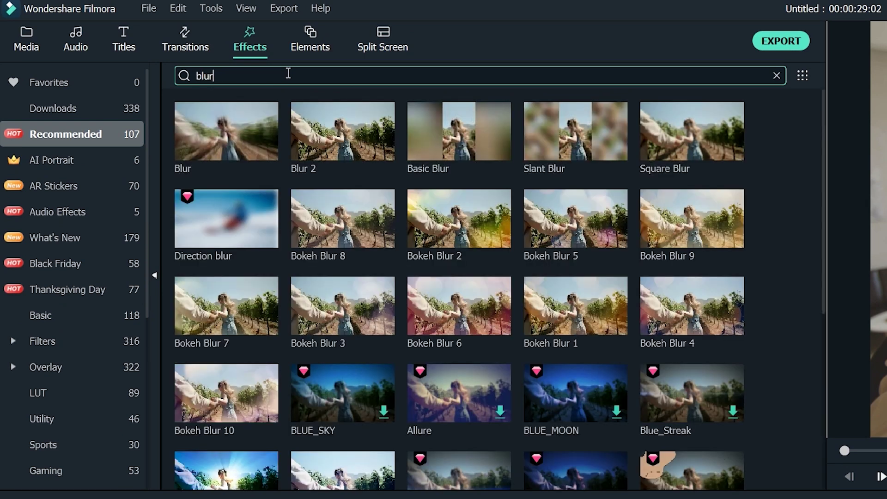
pyautogui.moveTo(732, 150); pyautogui.dragTo(565, 498)
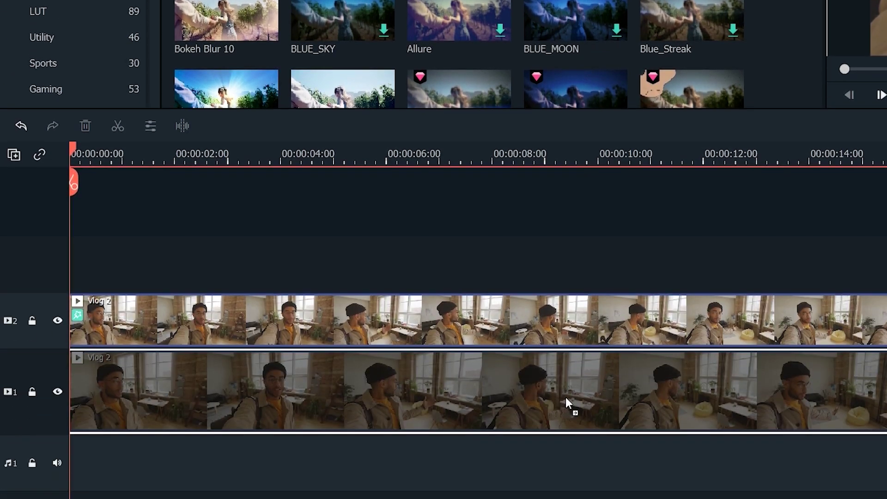
pyautogui.moveTo(565, 397); pyautogui.dragTo(570, 394)
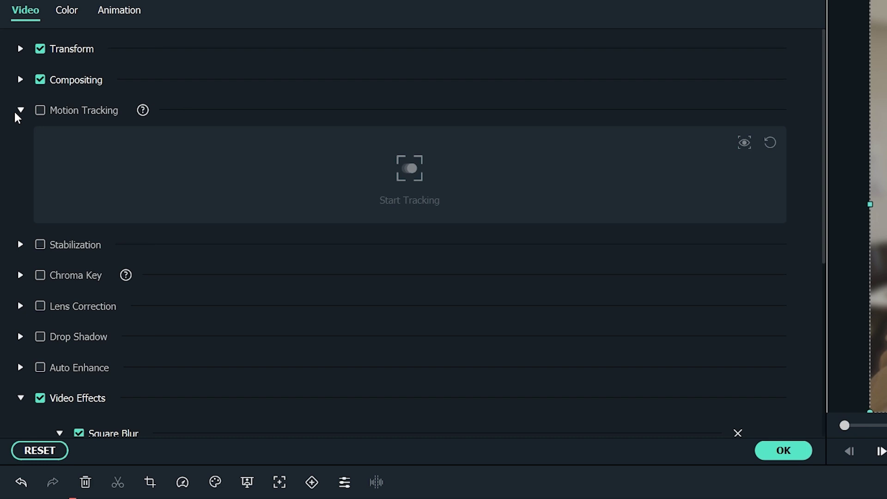
# Raise the Square Blur size to about 55 on the Vlog 2 clip on video track 1.
pyautogui.click(19, 109)
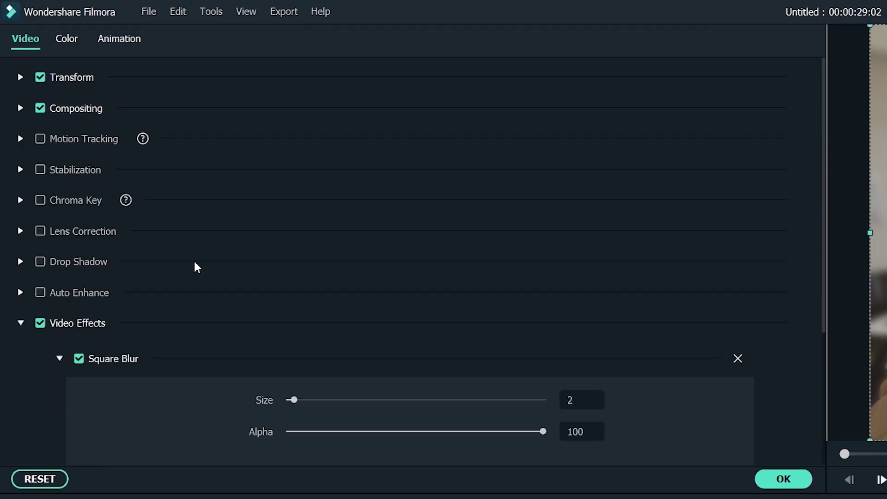
pyautogui.scroll(-4, 195, 262)
pyautogui.moveTo(293, 200); pyautogui.dragTo(445, 199)
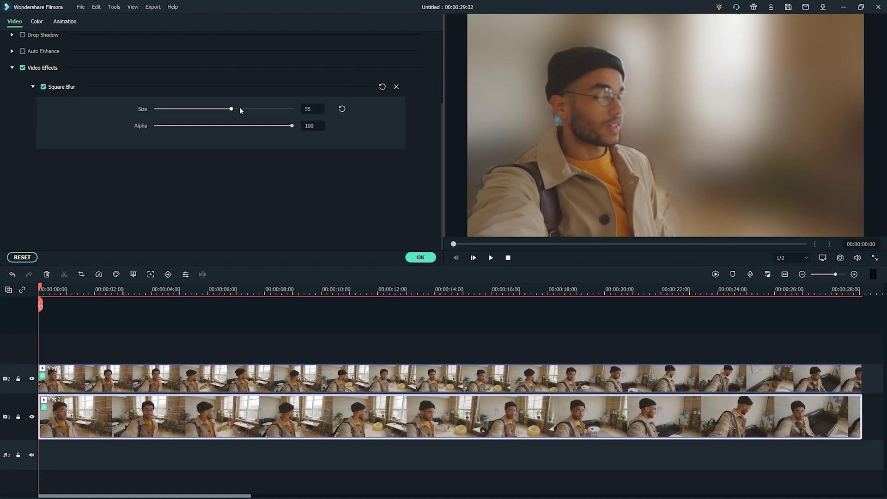
pyautogui.moveTo(239, 109)
pyautogui.mouseDown()
pyautogui.moveTo(293, 109)
pyautogui.moveTo(156, 109)
pyautogui.moveTo(184, 126)
pyautogui.moveTo(240, 125)
pyautogui.mouseUp()
pyautogui.click(419, 257)
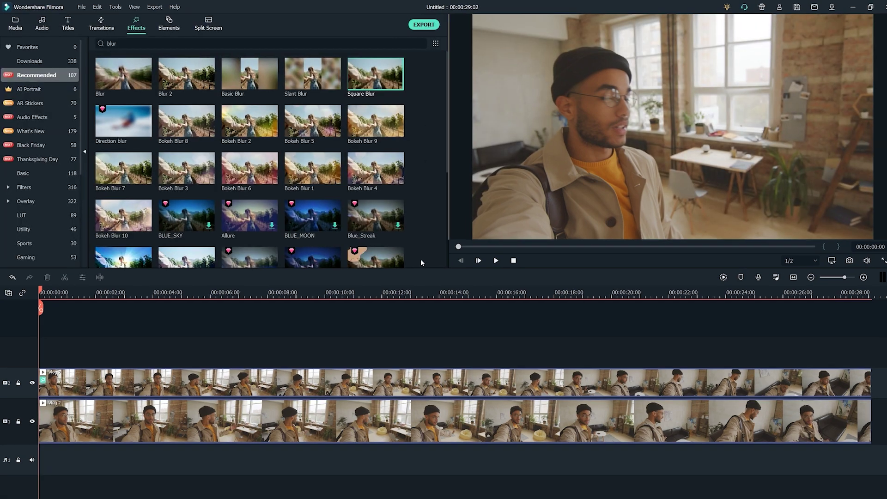
# Search the effects for mosaic and apply Mosaic Full to the Vlog 2 clip on video track 1.
pyautogui.doubleClick(111, 43)
pyautogui.write('mosaic')
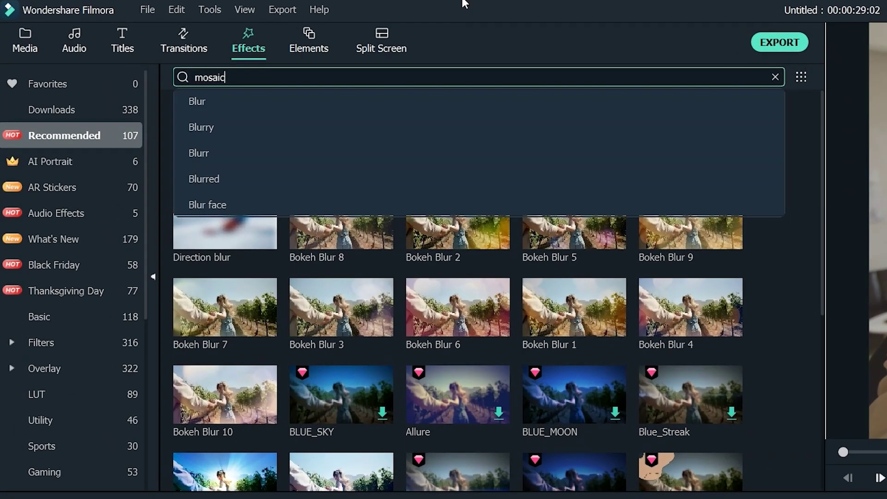
pyautogui.press('Return')
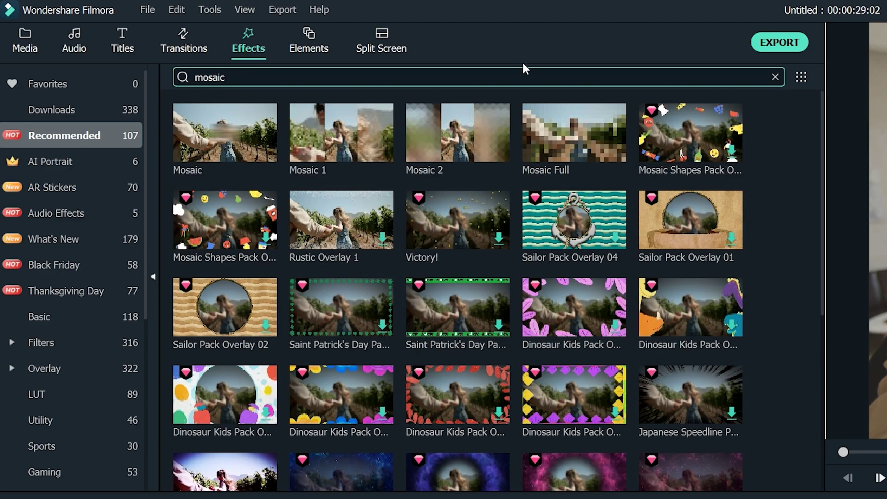
pyautogui.moveTo(570, 132); pyautogui.dragTo(567, 498)
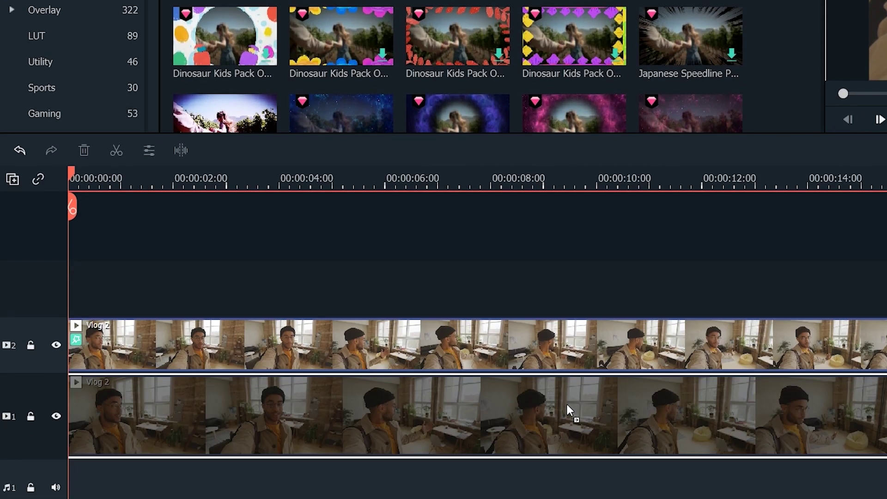
pyautogui.moveTo(566, 403); pyautogui.dragTo(567, 403)
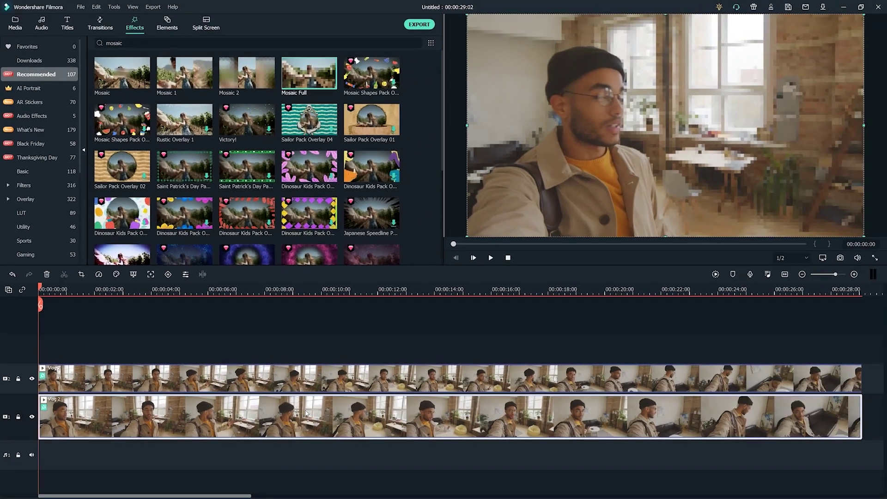
# Set the Mosaic Full percentage to 75 on the Vlog 2 clip on video track 1 and preview the video.
pyautogui.doubleClick(305, 413)
pyautogui.moveTo(254, 127); pyautogui.dragTo(259, 128)
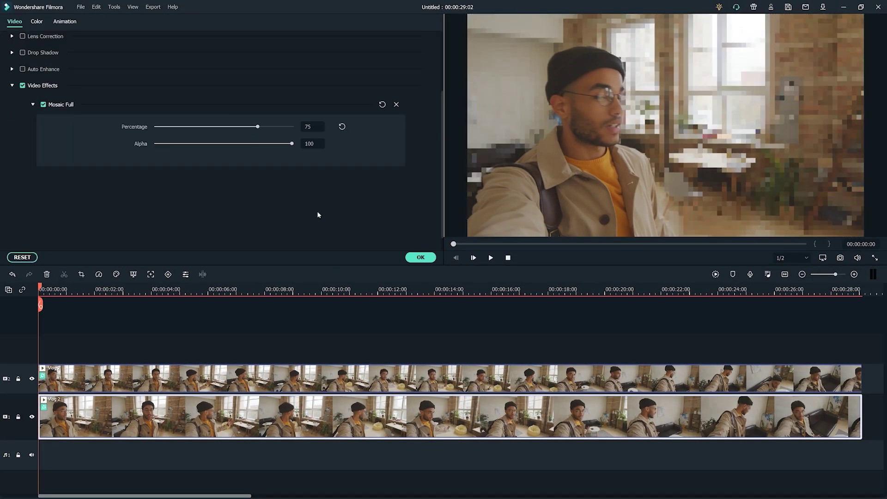
pyautogui.click(420, 257)
pyautogui.click(491, 257)
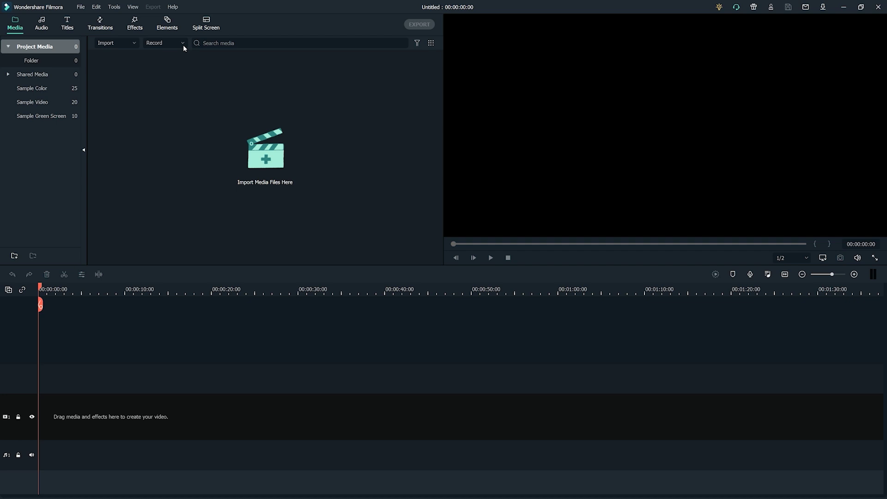
# Open webcam recording and examine the available video device, audio, resolution and frame rate options.
pyautogui.click(183, 45)
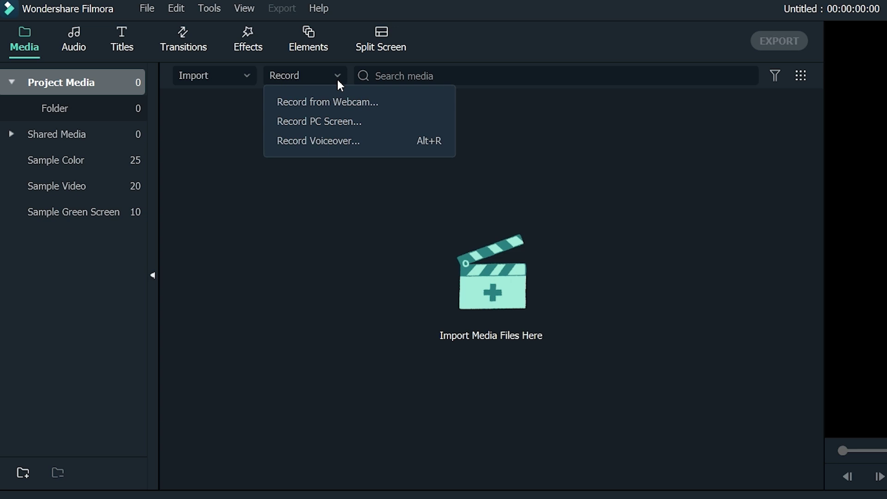
pyautogui.click(390, 100)
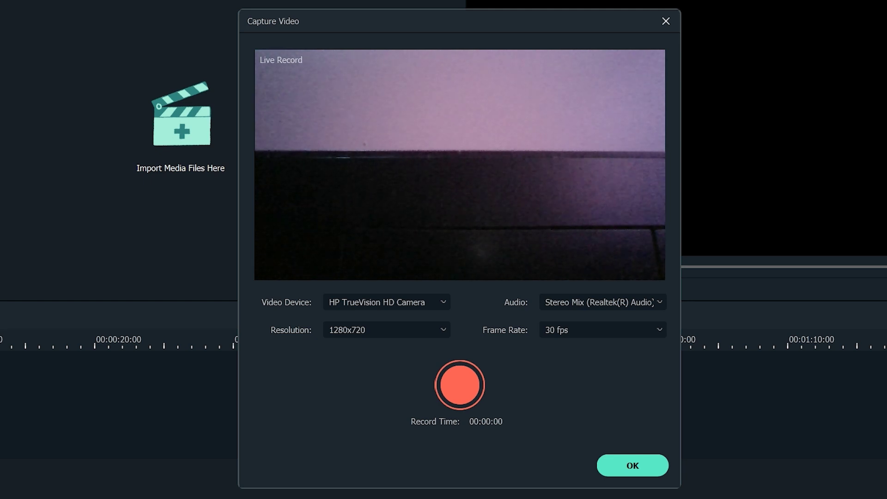
pyautogui.click(445, 302)
pyautogui.click(444, 302)
pyautogui.click(575, 303)
pyautogui.click(575, 304)
pyautogui.click(432, 331)
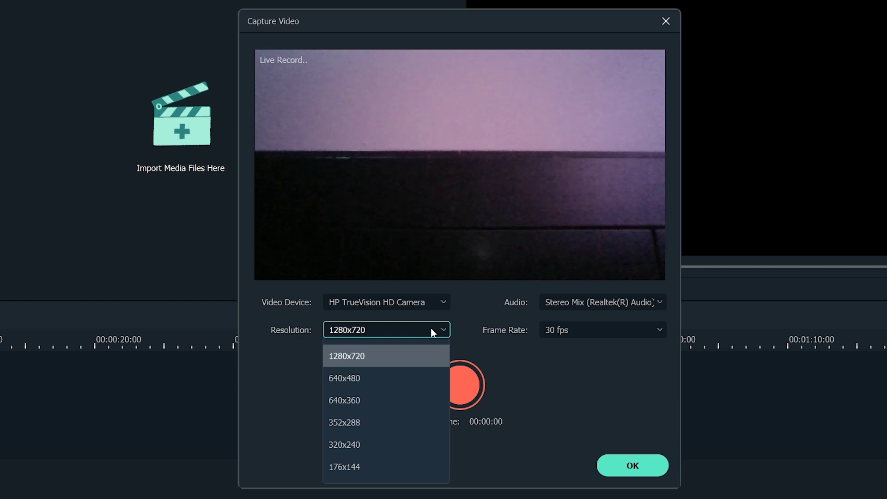
pyautogui.click(550, 330)
pyautogui.click(582, 331)
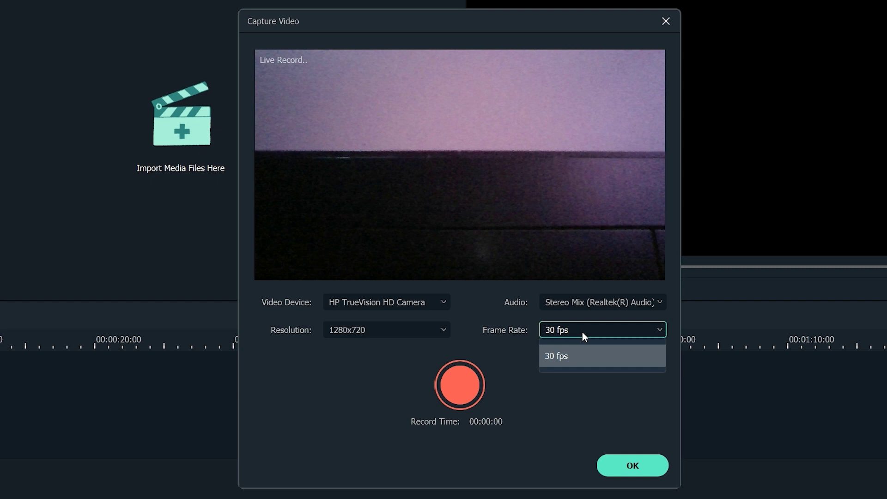
pyautogui.click(582, 332)
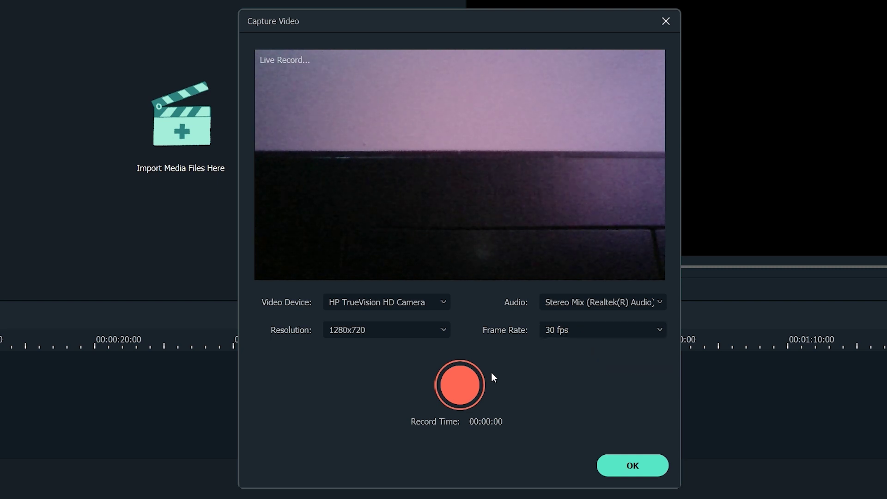
# Record a short webcam video at 1280x720 and 30 fps, stop it and close the capture window.
pyautogui.click(462, 383)
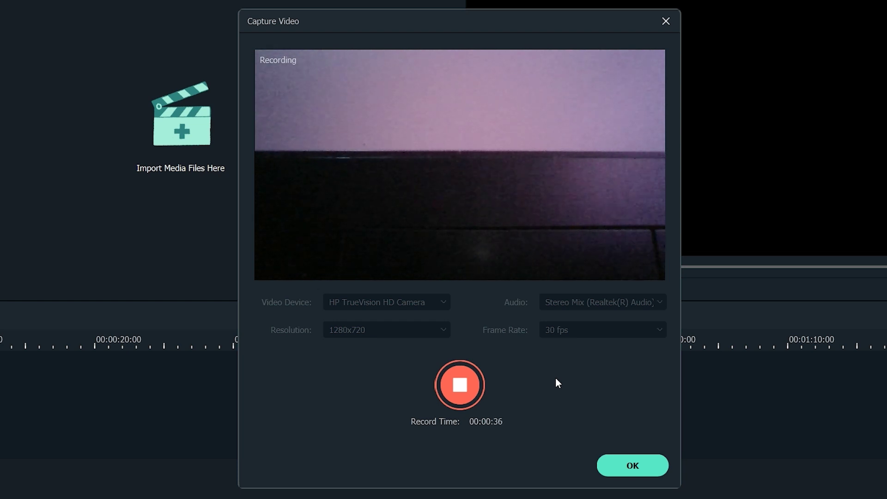
pyautogui.click(467, 383)
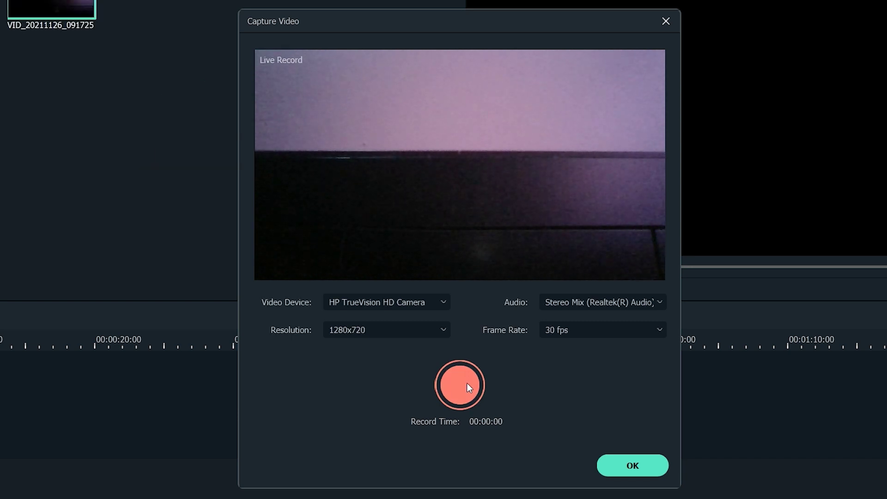
pyautogui.click(625, 469)
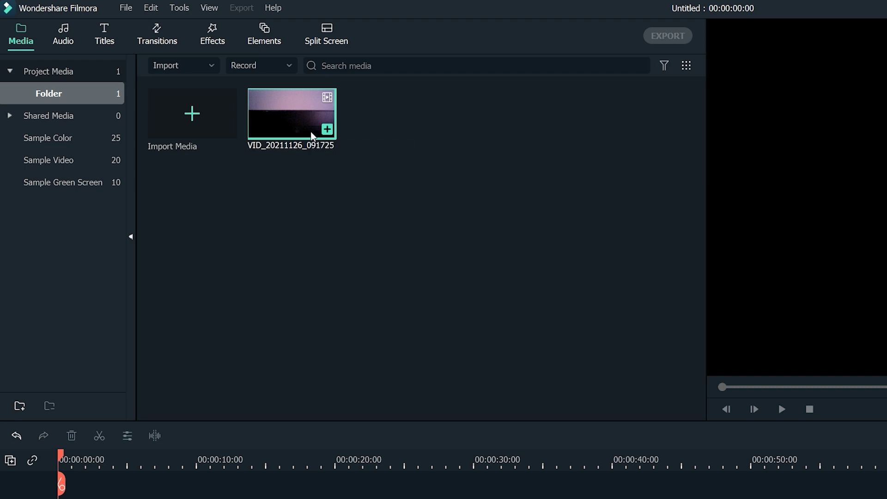
# Reveal the recorded webcam clip in File Explorer to see where it is saved, and close the folder window.
pyautogui.rightClick(312, 135)
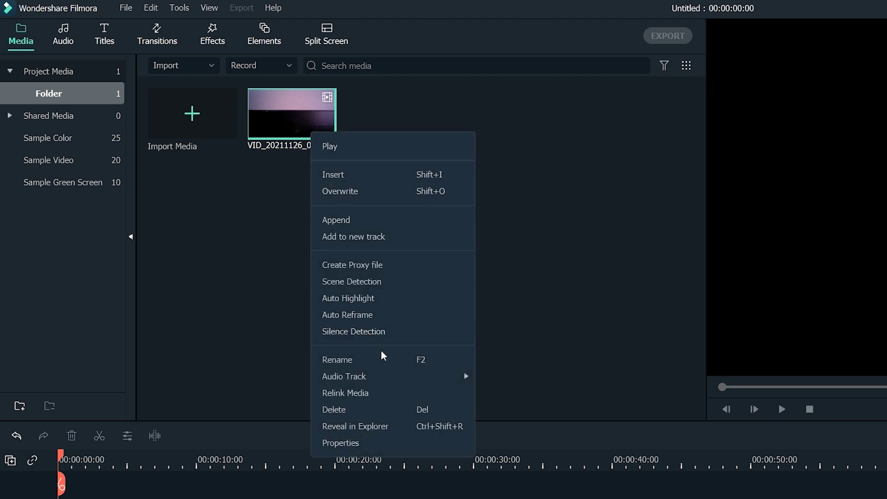
pyautogui.click(360, 426)
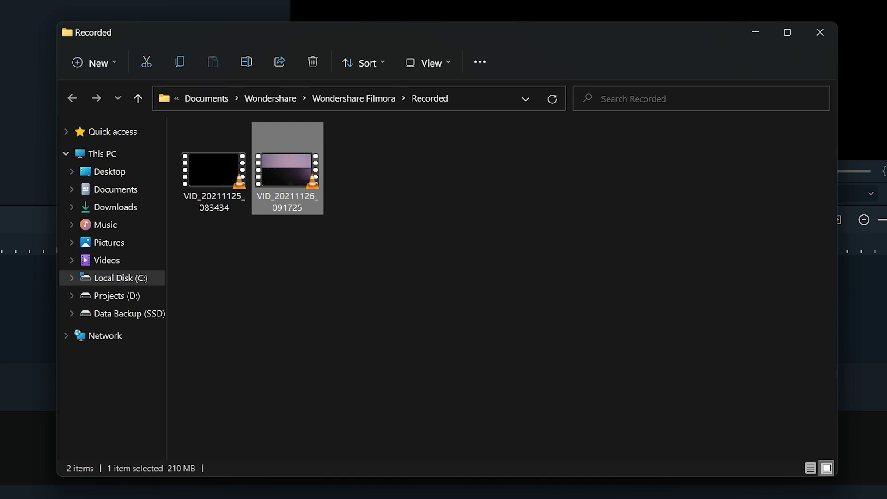
pyautogui.click(819, 32)
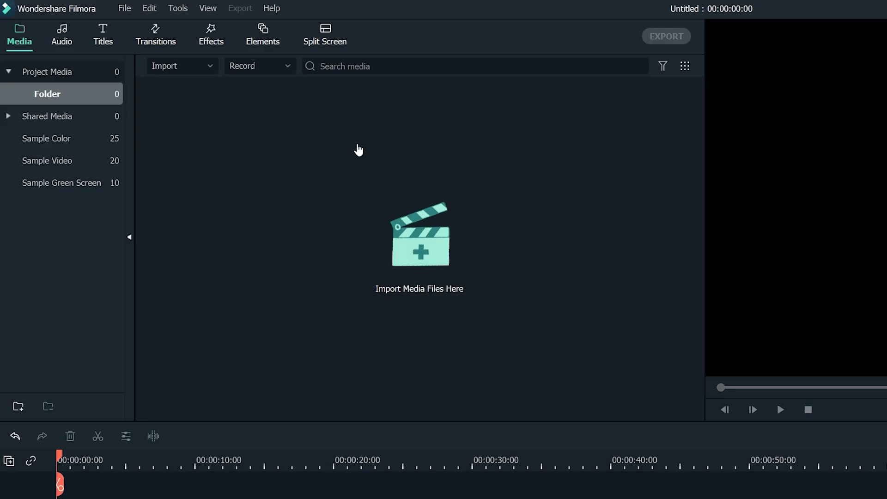
# Start PC screen recording and switch the recorder's capture area to Custom.
pyautogui.click(287, 65)
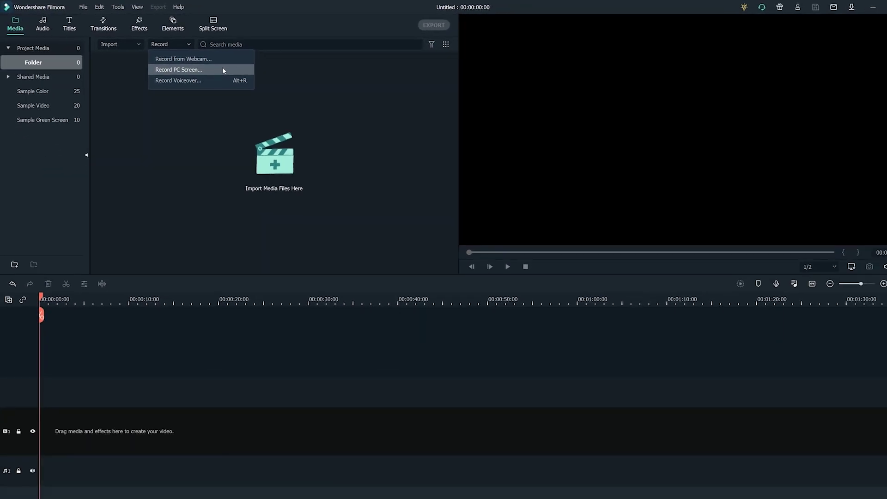
pyautogui.click(340, 104)
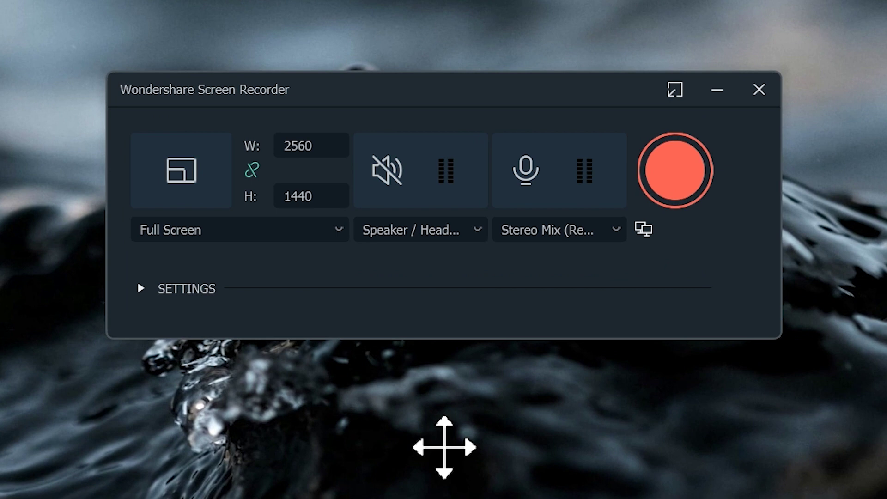
pyautogui.click(203, 230)
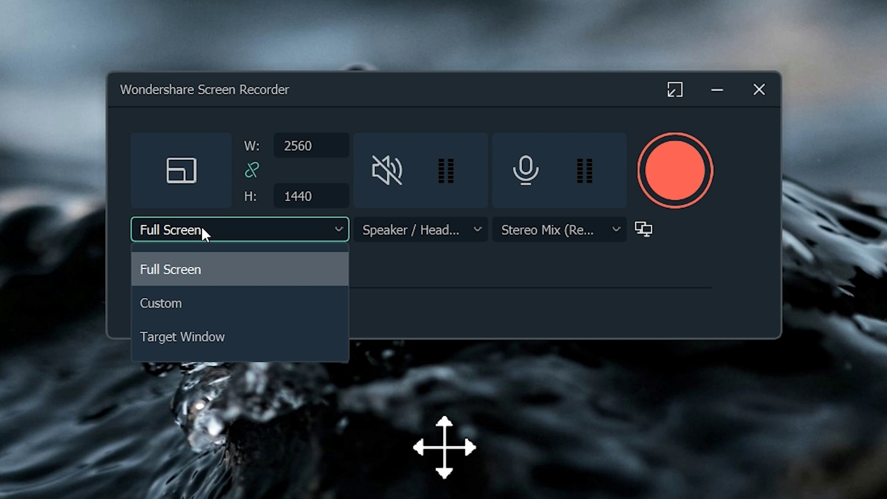
pyautogui.click(216, 304)
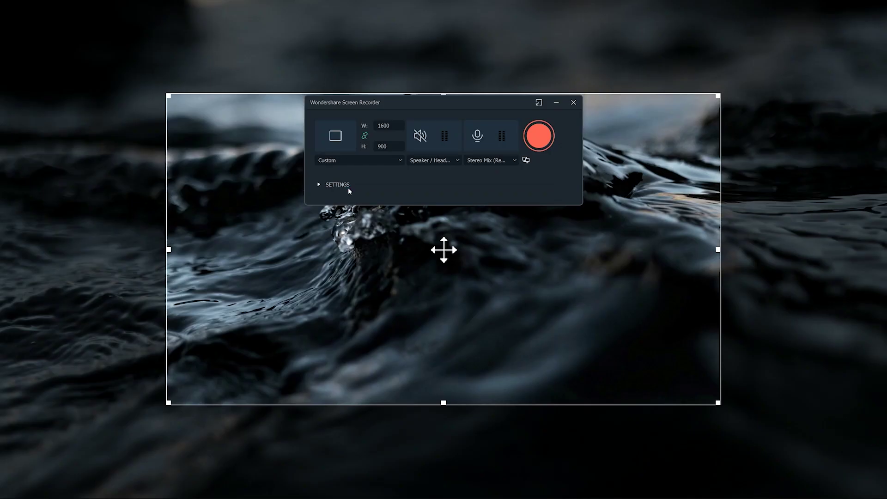
# Resize the custom capture region from its corner and side handles.
pyautogui.moveTo(169, 402); pyautogui.dragTo(85, 305)
pyautogui.moveTo(717, 303); pyautogui.dragTo(611, 376)
pyautogui.moveTo(86, 240); pyautogui.dragTo(307, 231)
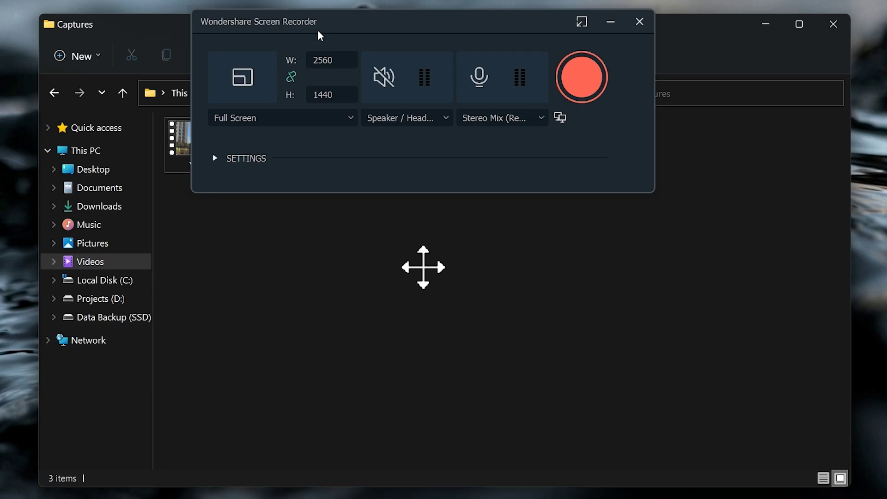
# Set the capture area to Target Window and pick the entire Captures folder window as the target.
pyautogui.click(283, 119)
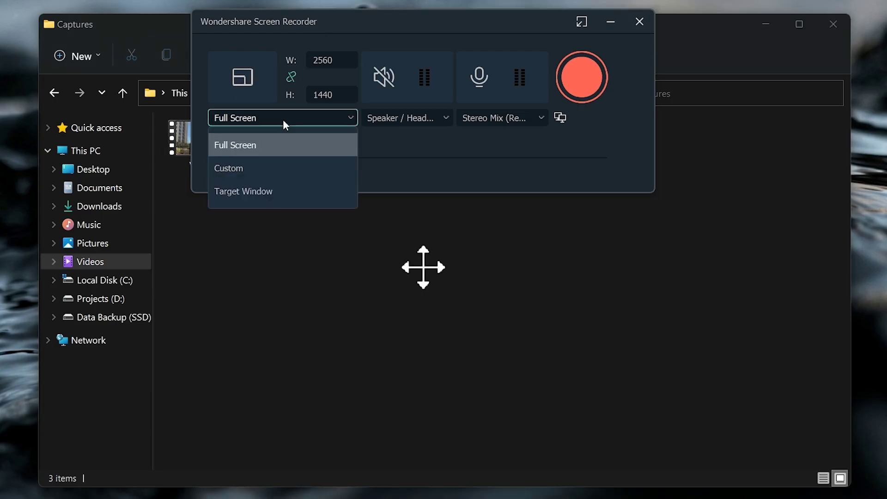
pyautogui.click(274, 183)
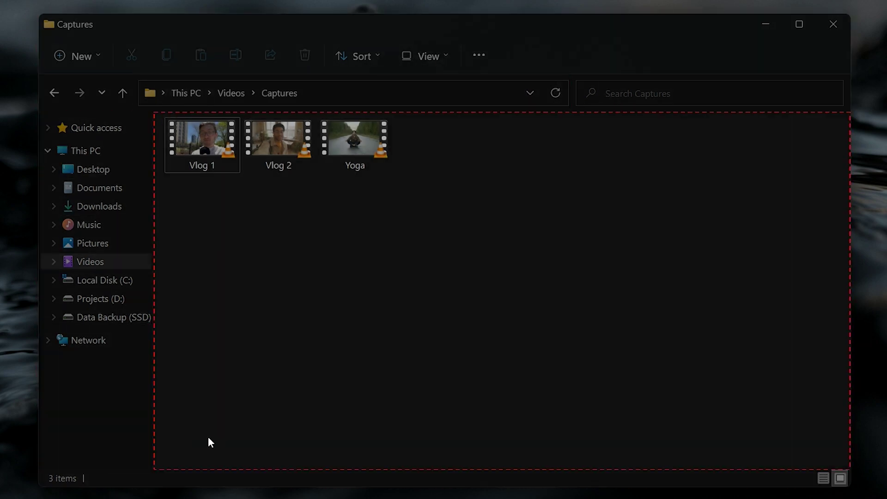
pyautogui.click(184, 479)
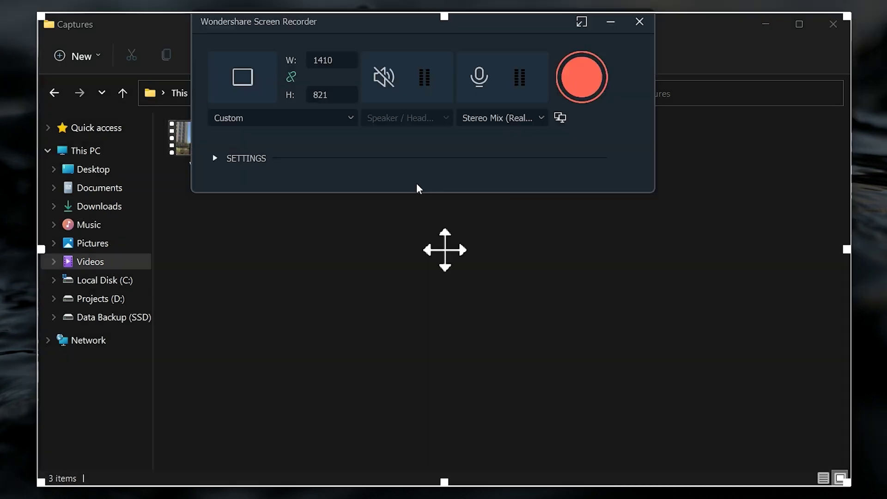
# Mute the microphone and try to switch the recording to another display.
pyautogui.click(479, 76)
pyautogui.click(560, 118)
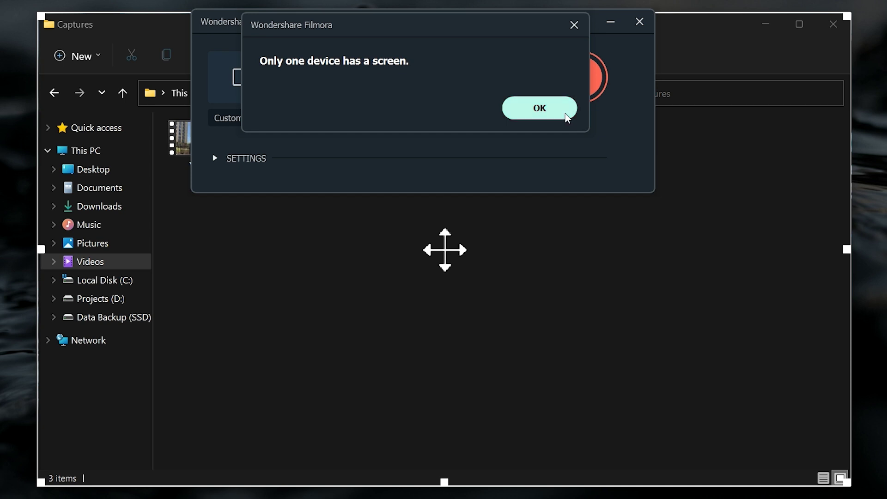
pyautogui.click(567, 110)
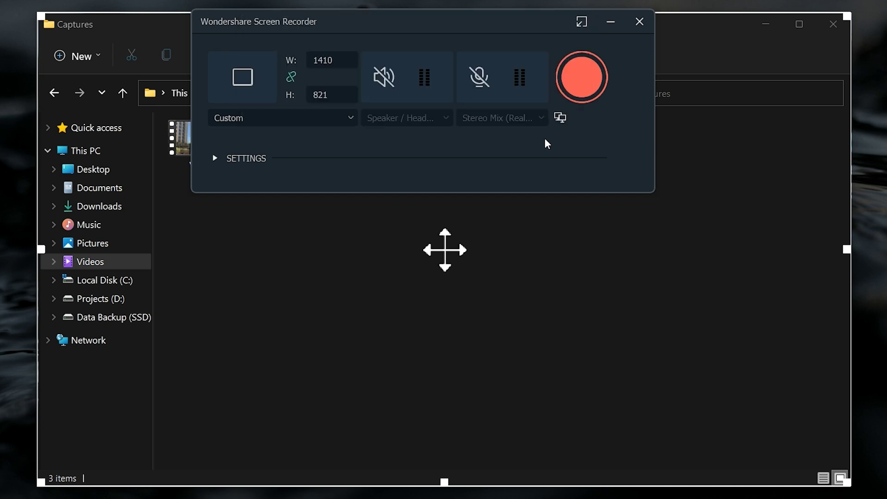
# Set the capture area to Full Screen, expand the recorder settings and close the Captures folder window.
pyautogui.click(352, 121)
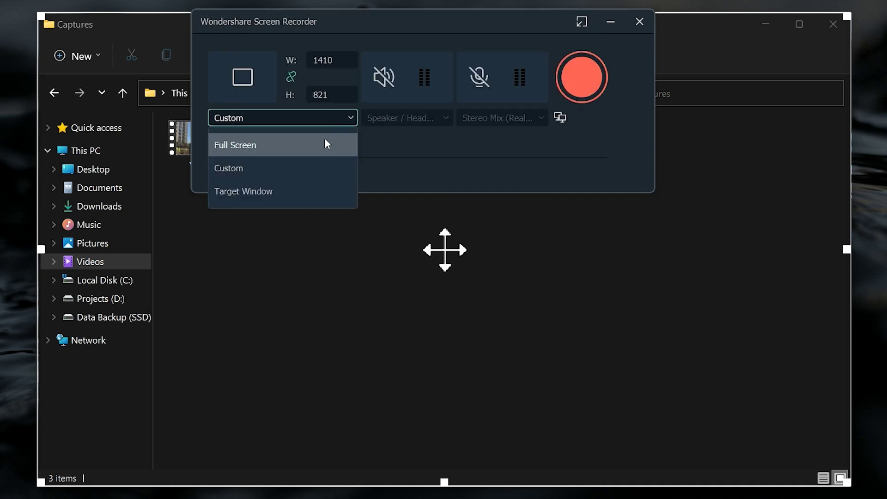
pyautogui.click(325, 141)
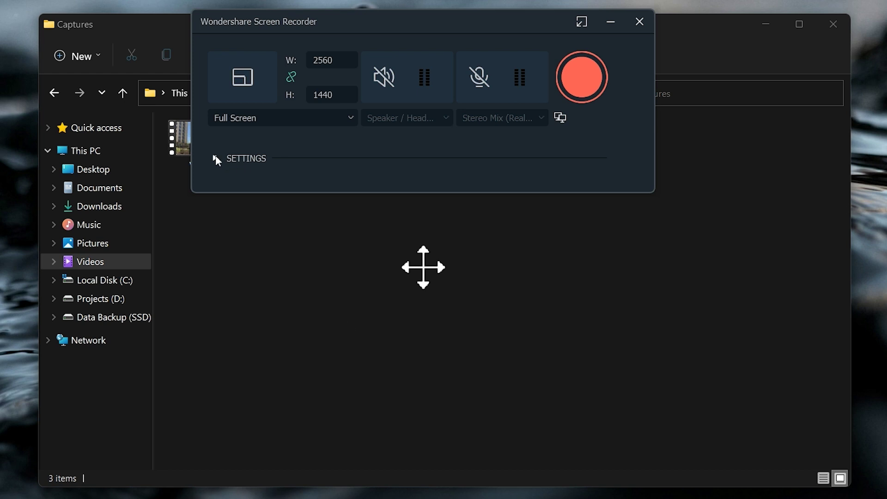
pyautogui.click(216, 157)
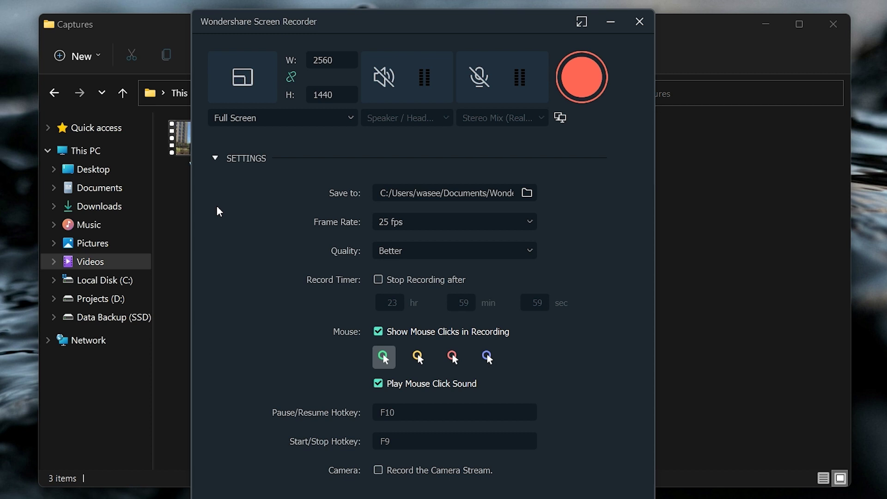
pyautogui.click(833, 23)
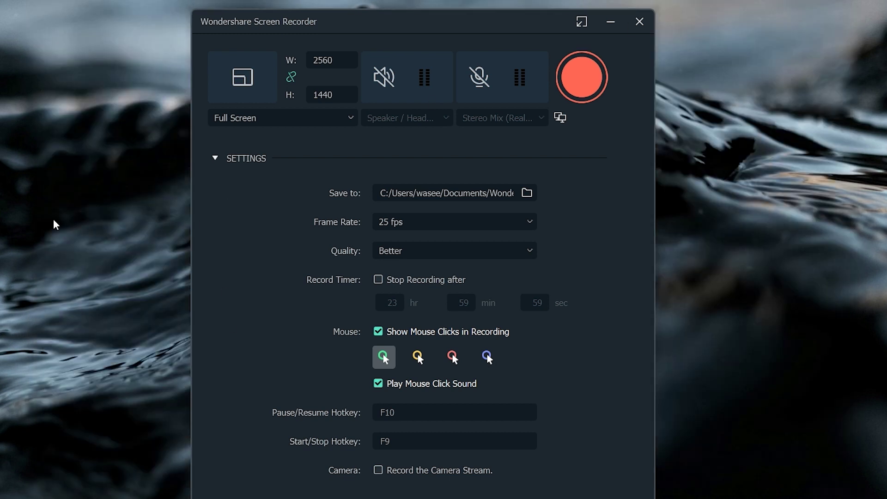
# Check the save folder without changing it, and set the recording frame rate to 30 fps and quality to Best.
pyautogui.click(526, 192)
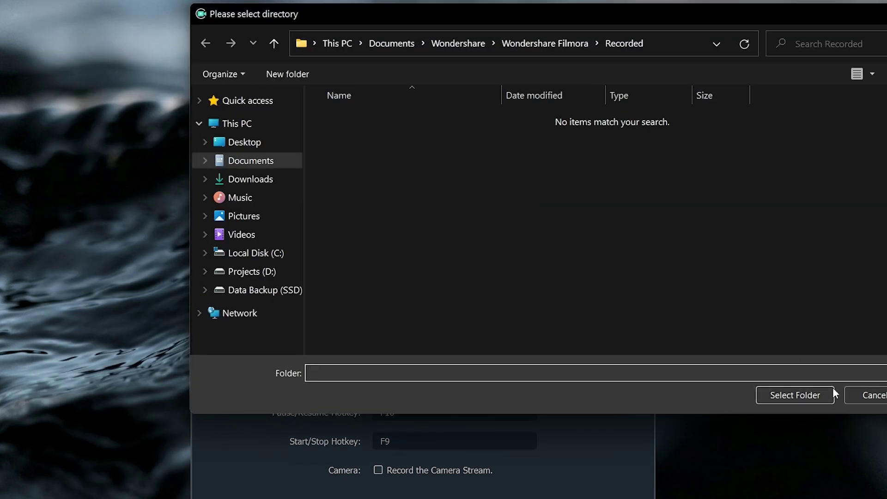
pyautogui.click(855, 395)
pyautogui.click(531, 223)
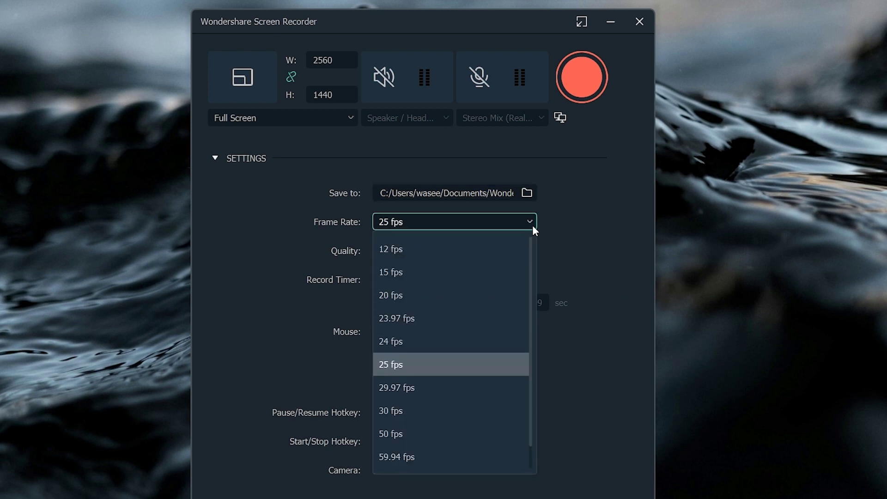
pyautogui.click(472, 411)
pyautogui.click(495, 251)
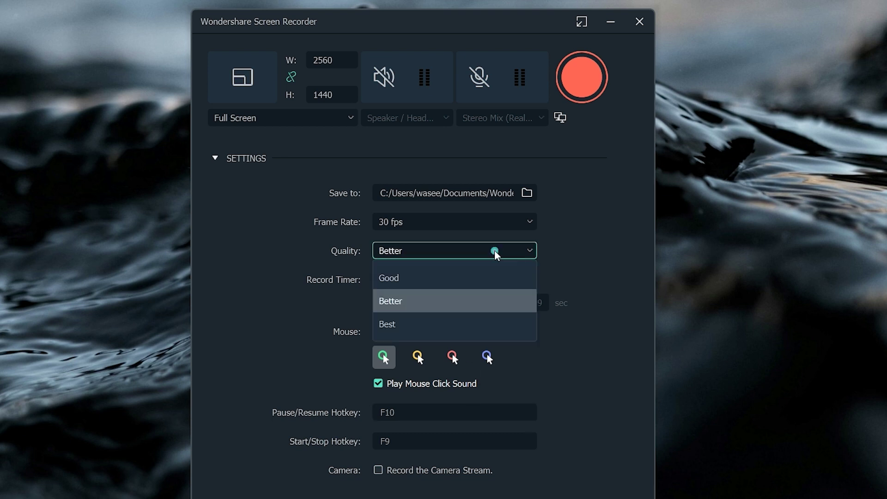
pyautogui.click(505, 333)
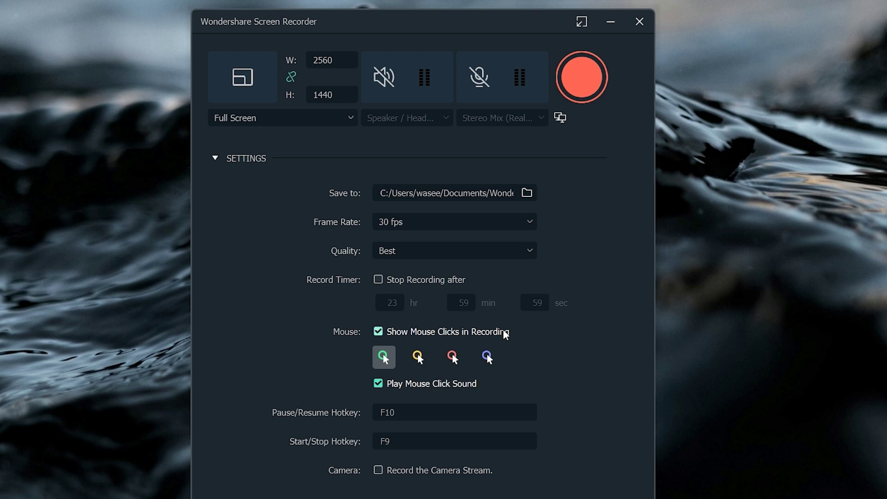
# Set the record timer to stop after 1 hr 5 min 0 sec, and turn the timer back off.
pyautogui.click(396, 282)
pyautogui.press('Tab')
pyautogui.write('1')
pyautogui.press('Tab')
pyautogui.write('5')
pyautogui.press('Tab')
pyautogui.write('0')
pyautogui.press('Tab')
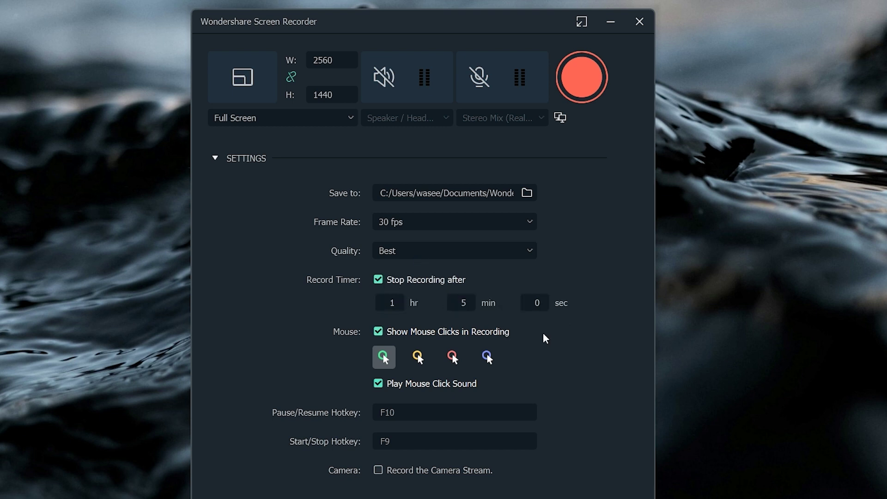
pyautogui.click(378, 281)
# Toggle showing mouse clicks in the recording off and on, and try the blue click highlight before reselecting green.
pyautogui.click(378, 333)
pyautogui.click(378, 333)
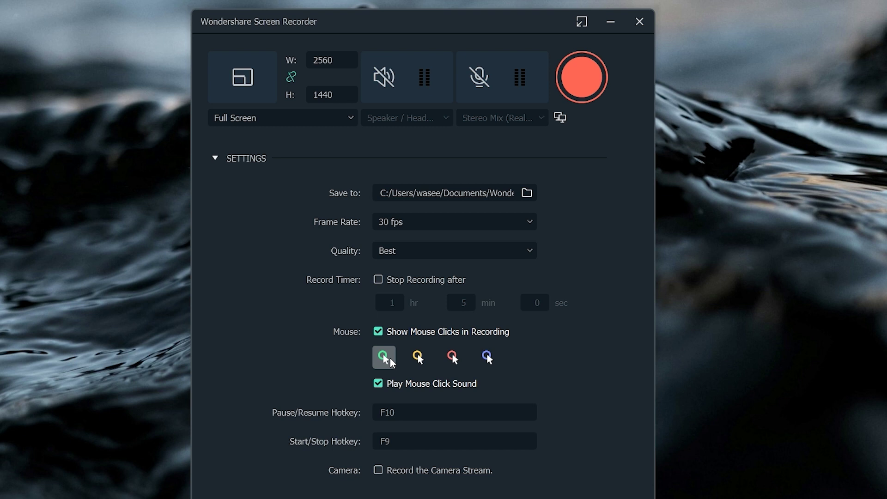
pyautogui.click(488, 359)
pyautogui.click(389, 360)
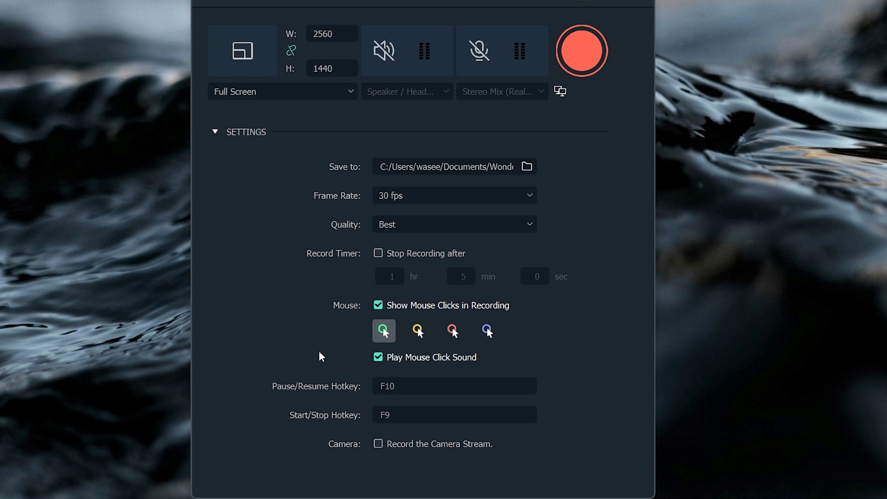
# Set the Pause/Resume hotkey to F11 and the Start/Stop hotkey to F12.
pyautogui.click(427, 386)
pyautogui.press('F11')
pyautogui.click(489, 408)
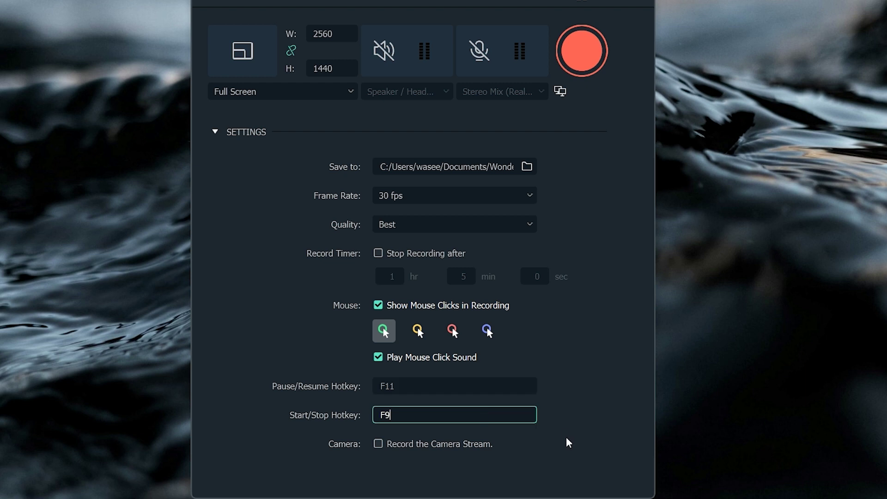
pyautogui.press('F12')
pyautogui.click(571, 407)
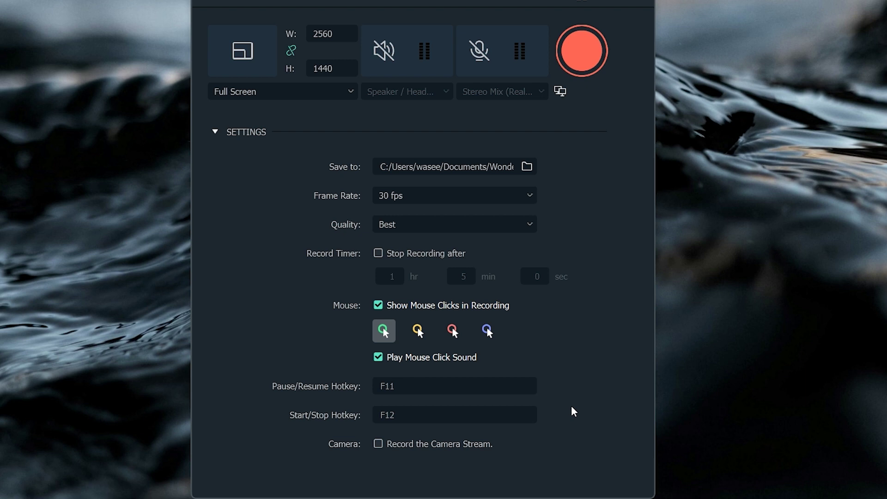
# Enable recording of the camera stream, and resize and place the camera preview in the lower-left corner of the captured screen.
pyautogui.click(378, 443)
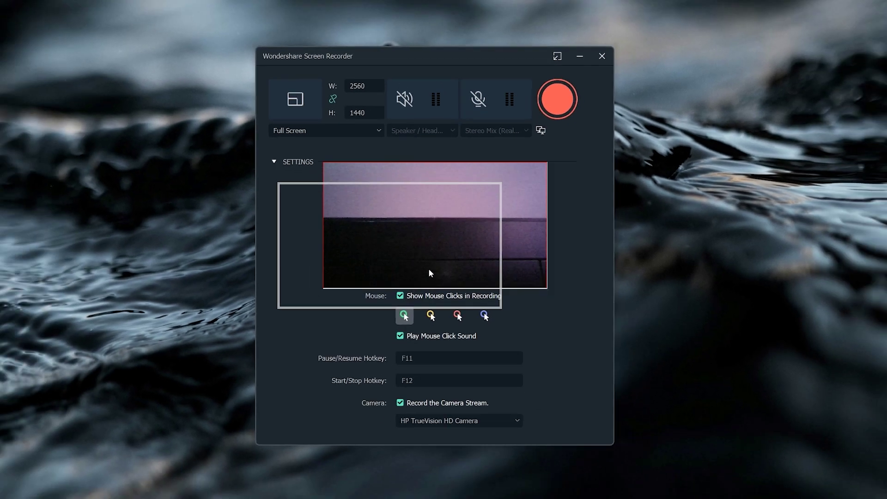
pyautogui.moveTo(429, 273); pyautogui.dragTo(143, 383)
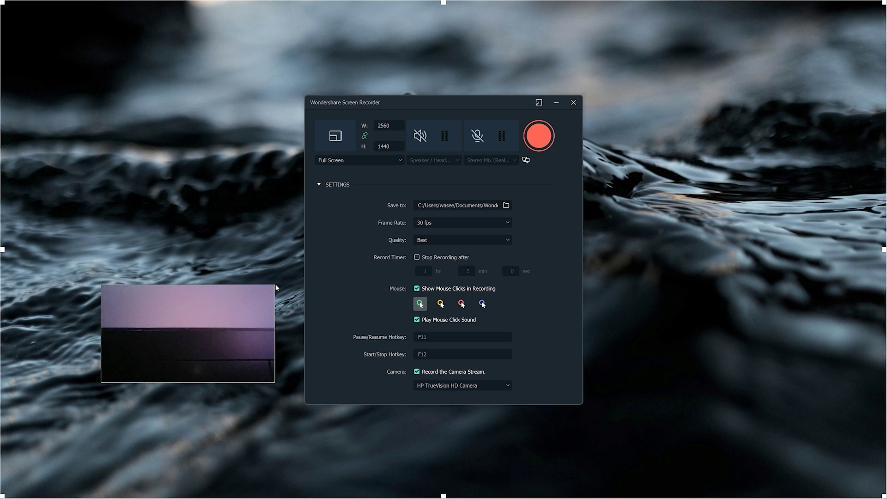
pyautogui.moveTo(274, 284); pyautogui.dragTo(199, 327)
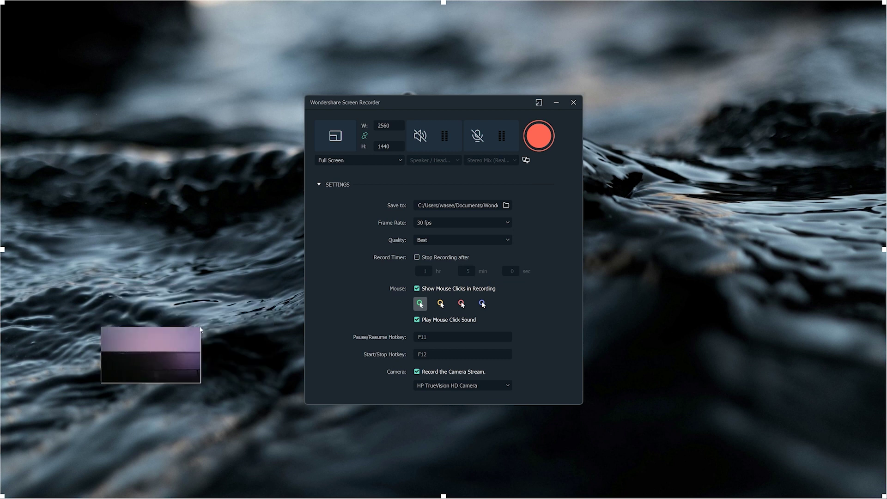
pyautogui.moveTo(200, 329); pyautogui.dragTo(788, 431)
pyautogui.moveTo(788, 431); pyautogui.dragTo(104, 441)
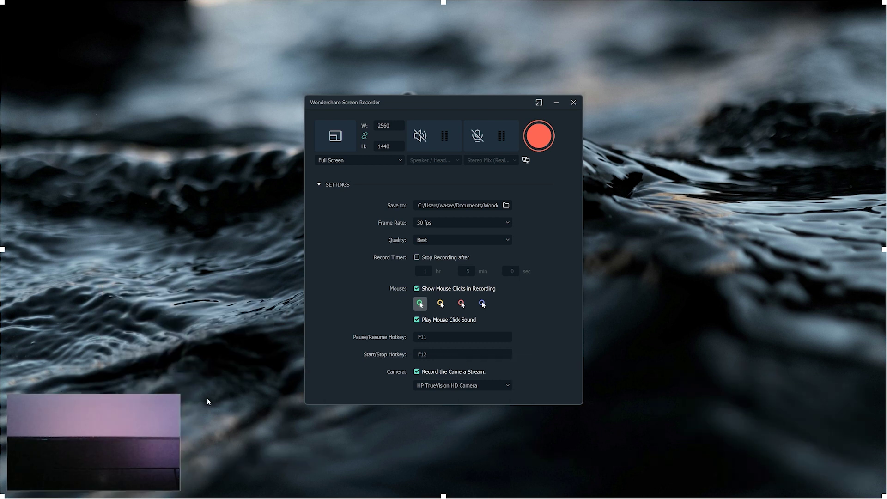
# Record a short full-screen video with the camera overlay and stop the recording.
pyautogui.click(539, 135)
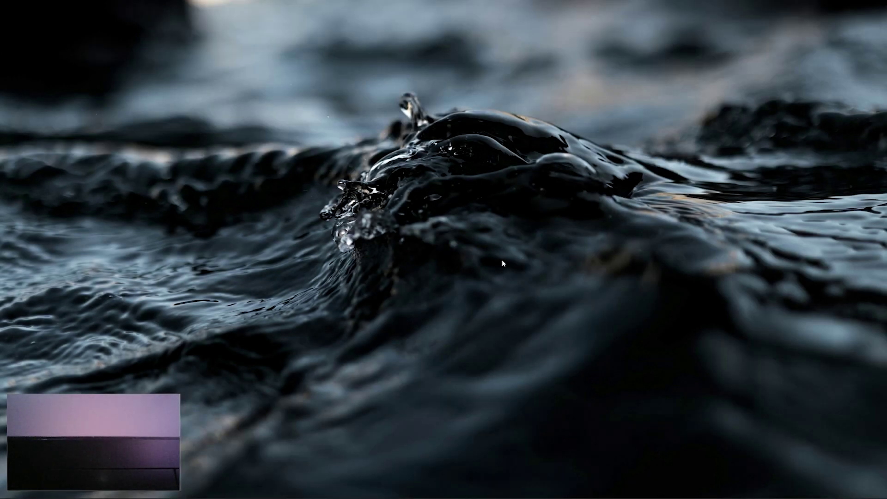
pyautogui.press('F12')
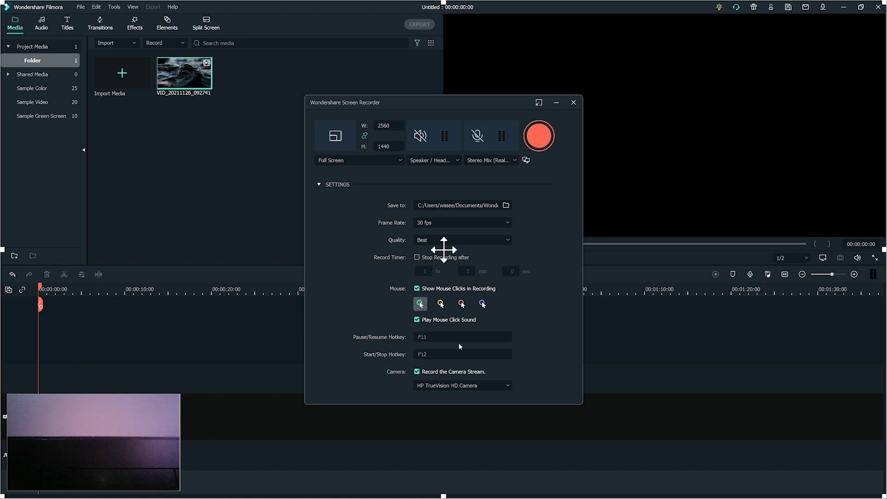
# Close the screen recorder, place the recorded clip on the first video track, and fit it to the timeline width.
pyautogui.click(573, 102)
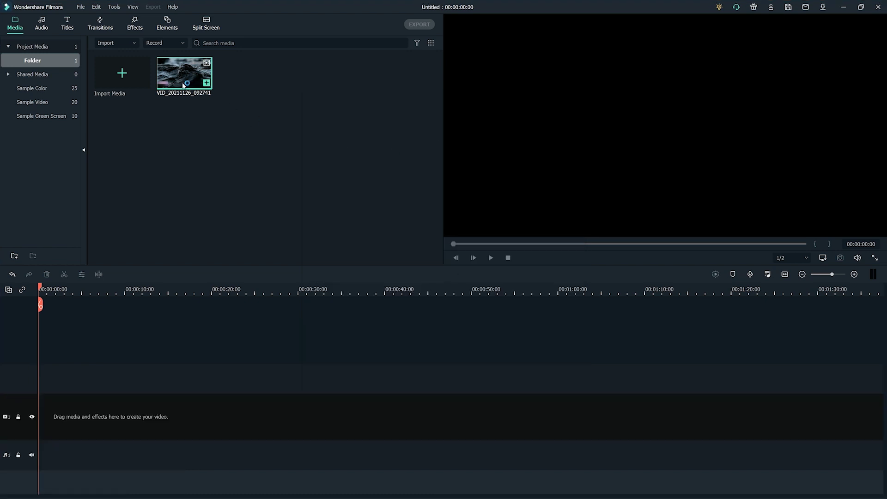
pyautogui.click(383, 269)
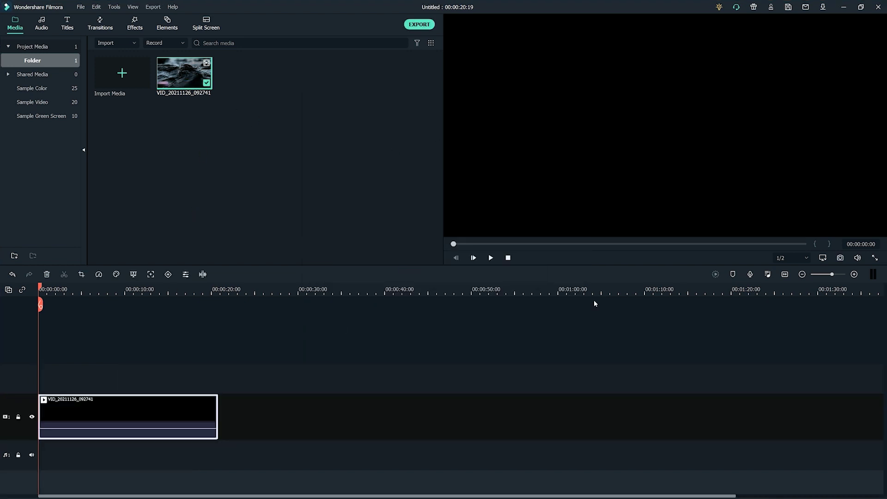
pyautogui.click(786, 275)
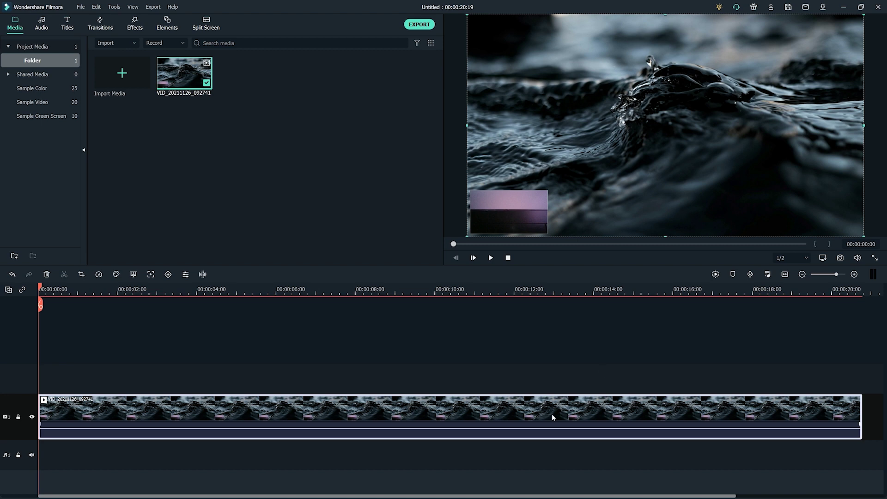
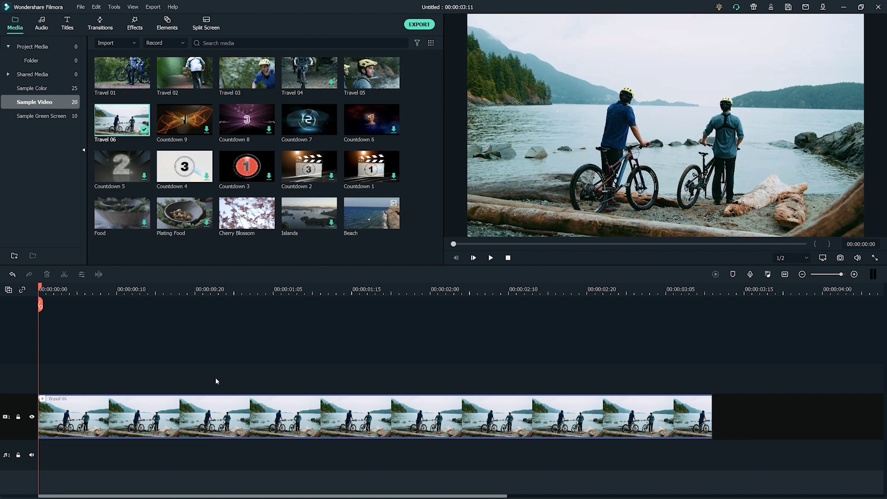
# Put the Beach sample video on the track beneath Travel 06 and cut it to end together with that clip.
pyautogui.moveTo(223, 382); pyautogui.dragTo(223, 376)
pyautogui.moveTo(371, 213); pyautogui.dragTo(41, 434)
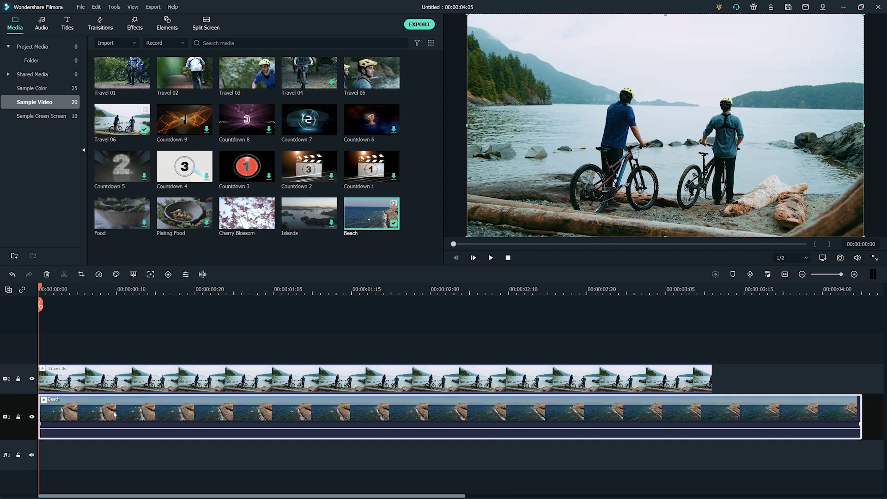
pyautogui.click(713, 293)
pyautogui.click(713, 303)
pyautogui.press('Delete')
pyautogui.hotkey('shift', 'z')
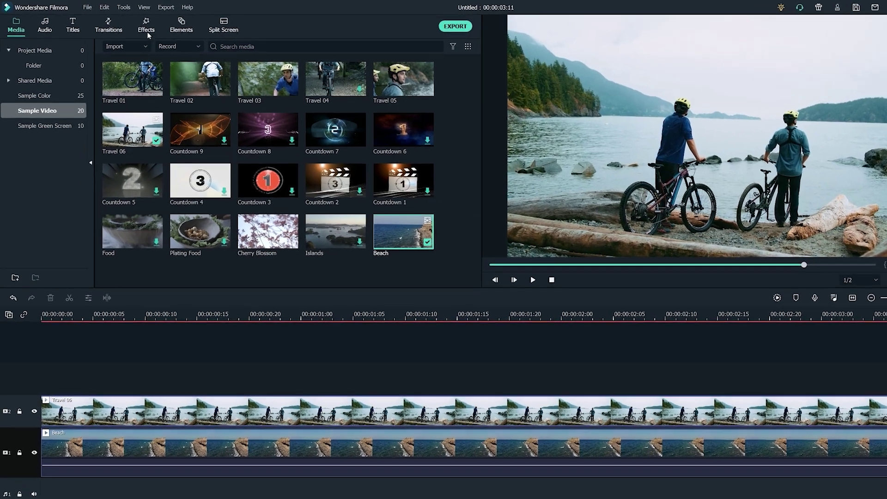
# Search the effects for "mask" and apply Image Mask to the Travel 06 clip.
pyautogui.click(134, 24)
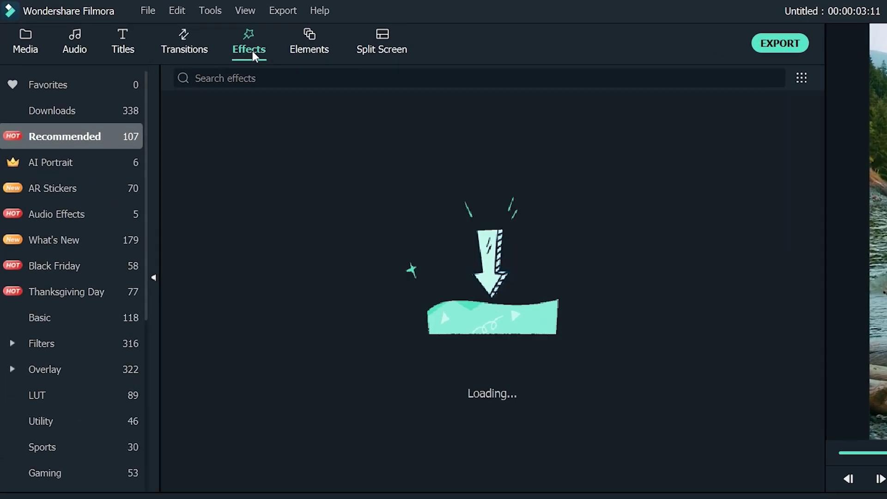
pyautogui.click(292, 72)
pyautogui.write('mask')
pyautogui.press('Return')
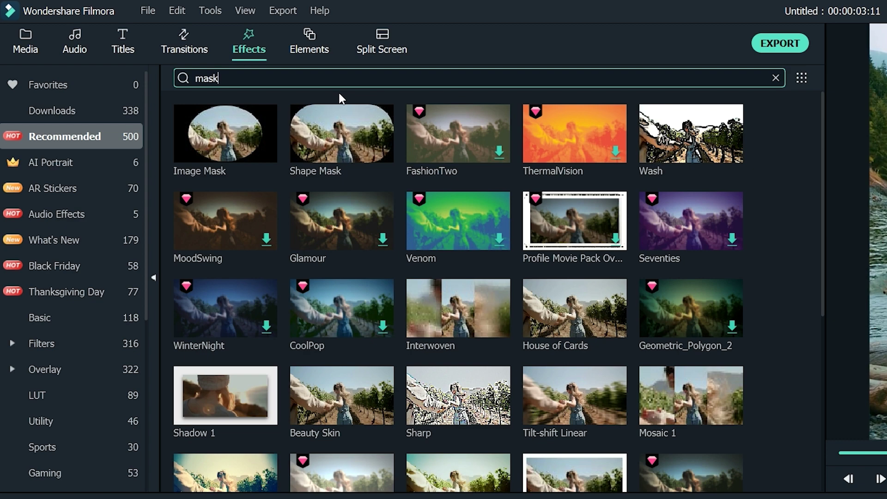
pyautogui.moveTo(225, 133); pyautogui.dragTo(523, 498)
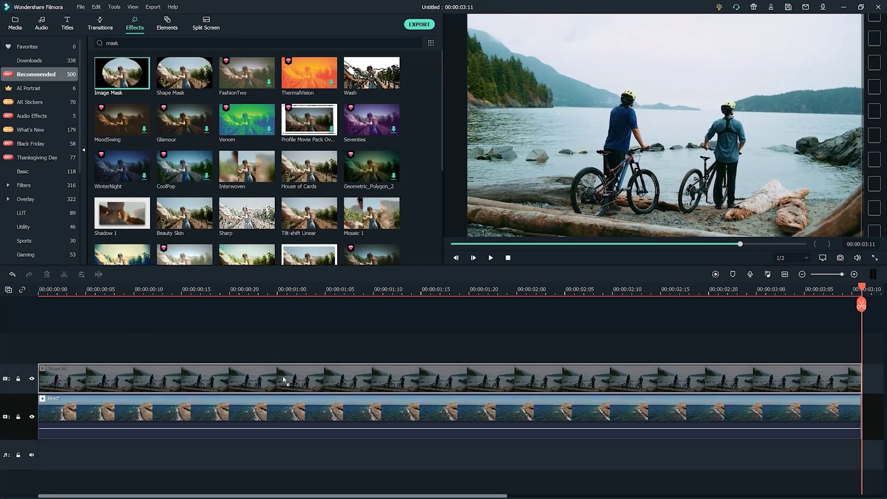
pyautogui.moveTo(283, 377); pyautogui.dragTo(283, 377)
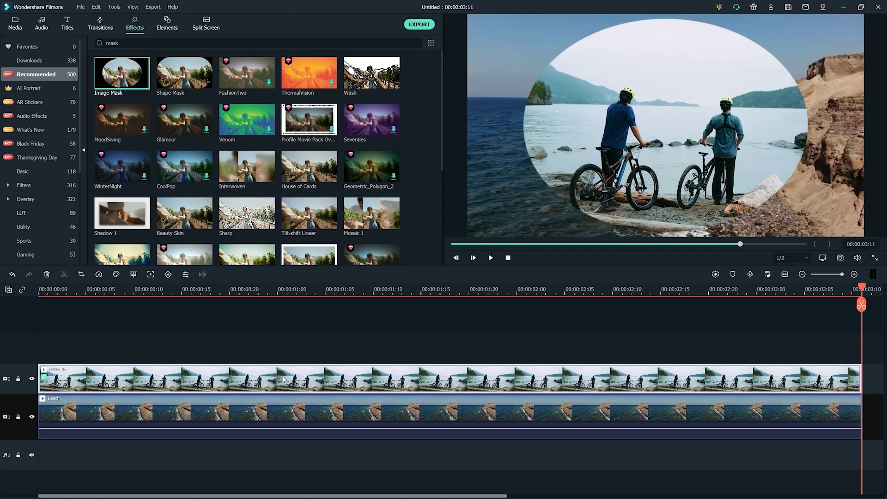
# Open the Travel 06 clip's Image Mask settings, look through the preset masks and choose the X-shaped one.
pyautogui.doubleClick(284, 379)
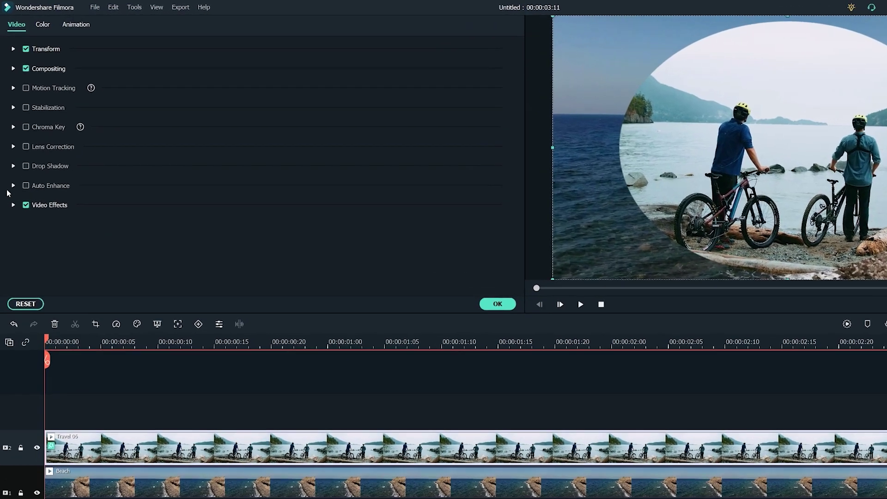
pyautogui.click(11, 174)
pyautogui.scroll(-5, 33, 309)
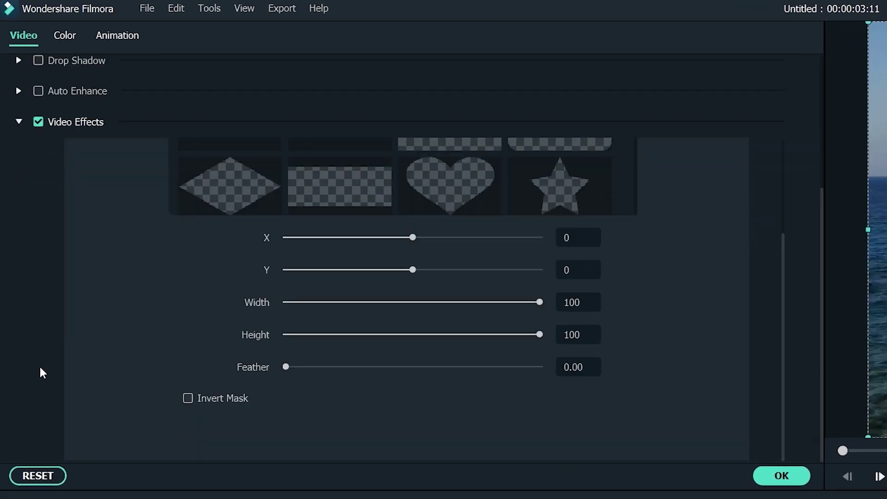
pyautogui.scroll(3, 780, 324)
pyautogui.moveTo(636, 237); pyautogui.dragTo(642, 296)
pyautogui.moveTo(642, 312); pyautogui.dragTo(642, 330)
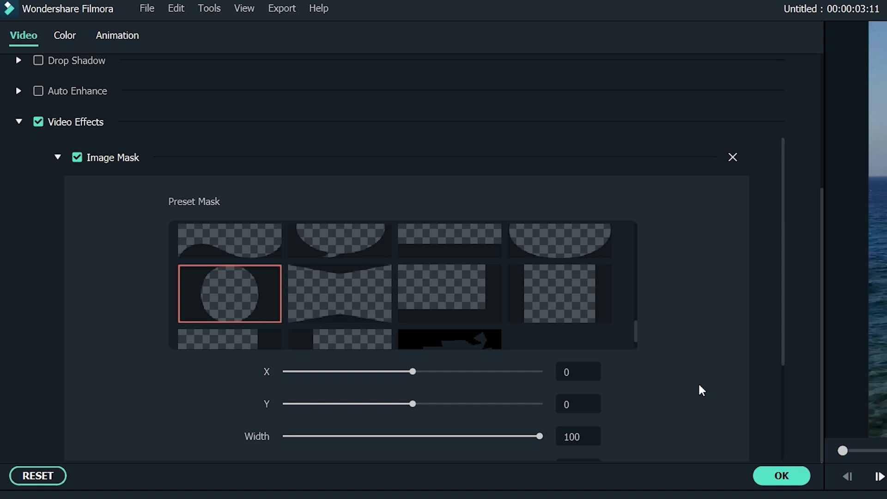
pyautogui.scroll(-3, 468, 303)
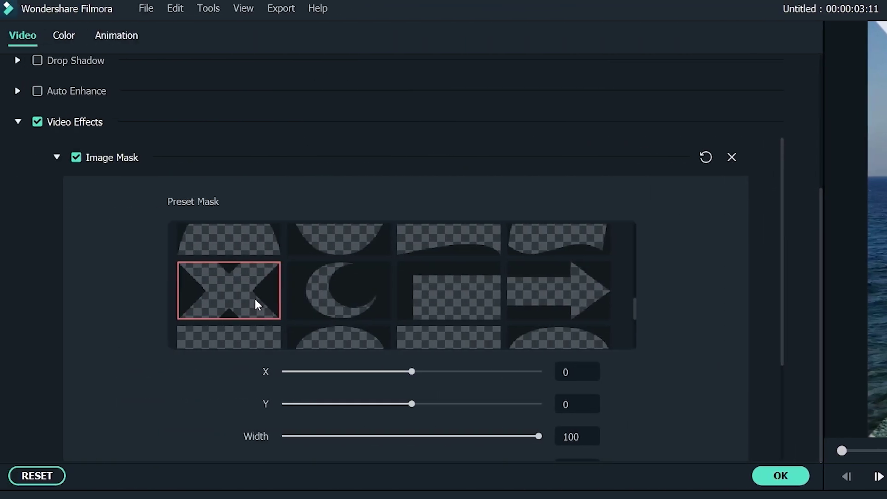
# Try shifting the X-shaped mask to about -70 horizontally and -121 vertically.
pyautogui.moveTo(781, 297); pyautogui.dragTo(775, 365)
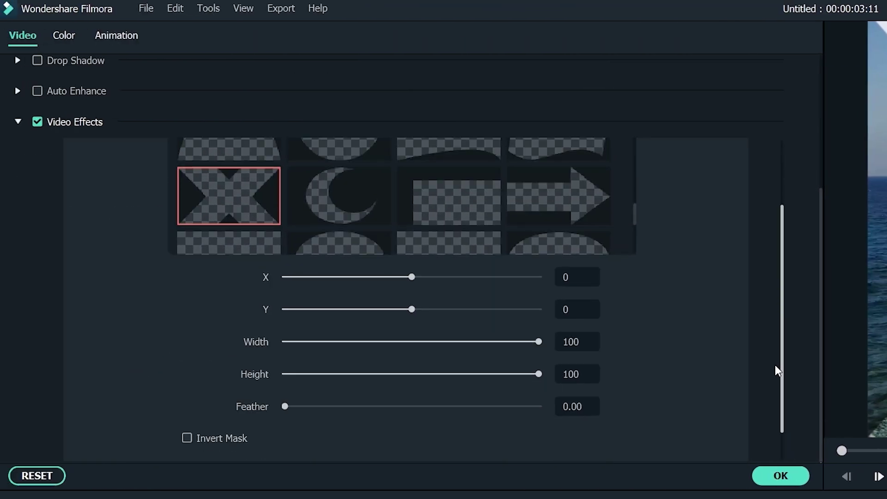
pyautogui.moveTo(412, 276)
pyautogui.mouseDown()
pyautogui.moveTo(393, 284)
pyautogui.moveTo(403, 289)
pyautogui.mouseUp()
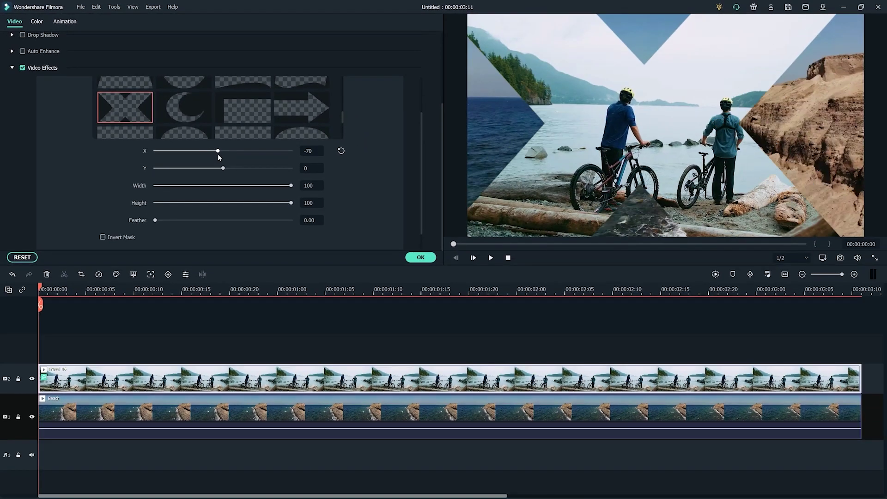
pyautogui.moveTo(217, 154); pyautogui.dragTo(222, 152)
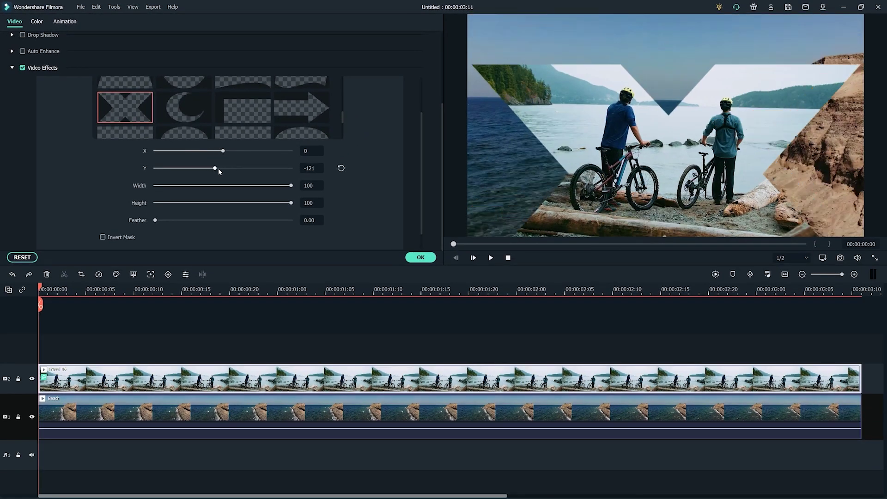
# Try a mask width of 39 and a reduced mask height, undoing each change.
pyautogui.moveTo(291, 186); pyautogui.dragTo(208, 187)
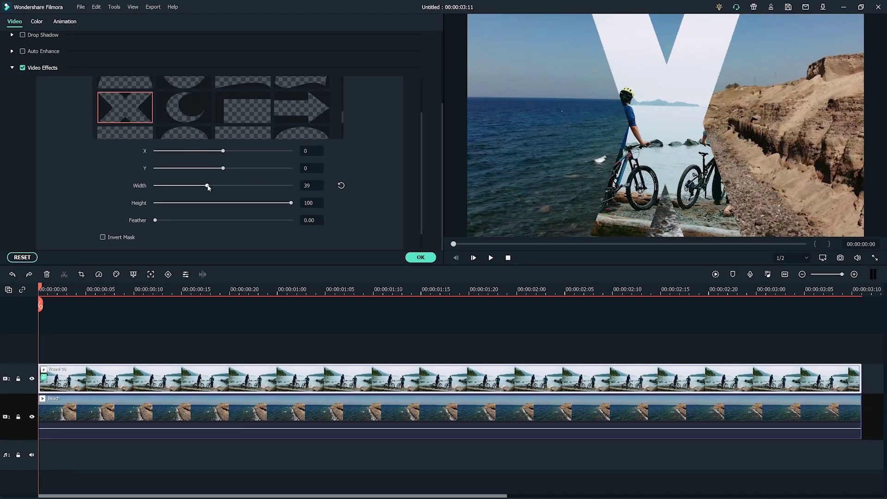
pyautogui.hotkey('ctrl', 'z')
pyautogui.moveTo(290, 203); pyautogui.dragTo(190, 206)
pyautogui.hotkey('ctrl', 'z')
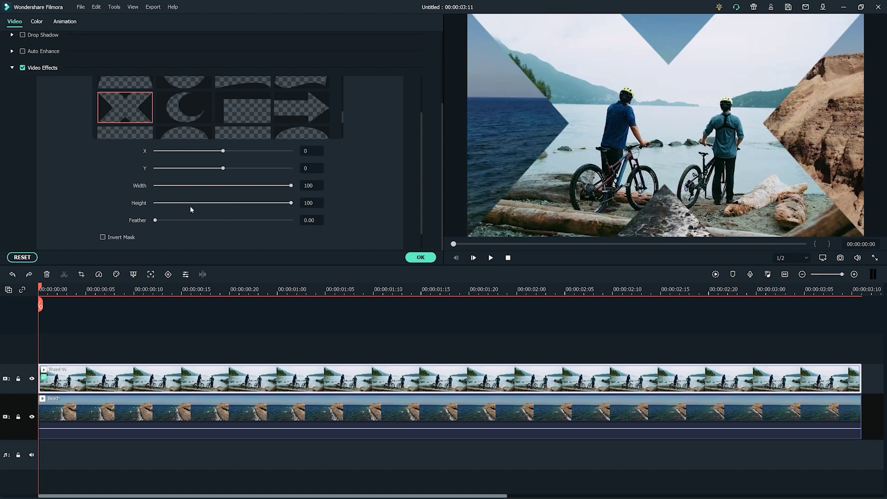
# Try a feather of 100 on the mask, undo it, and try inverting the mask.
pyautogui.moveTo(157, 222); pyautogui.dragTo(361, 227)
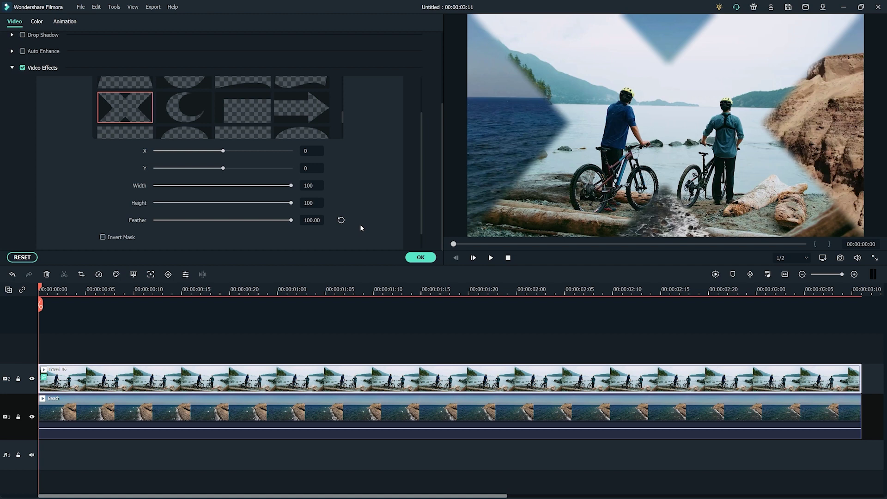
pyautogui.hotkey('ctrl', 'z')
pyautogui.click(102, 236)
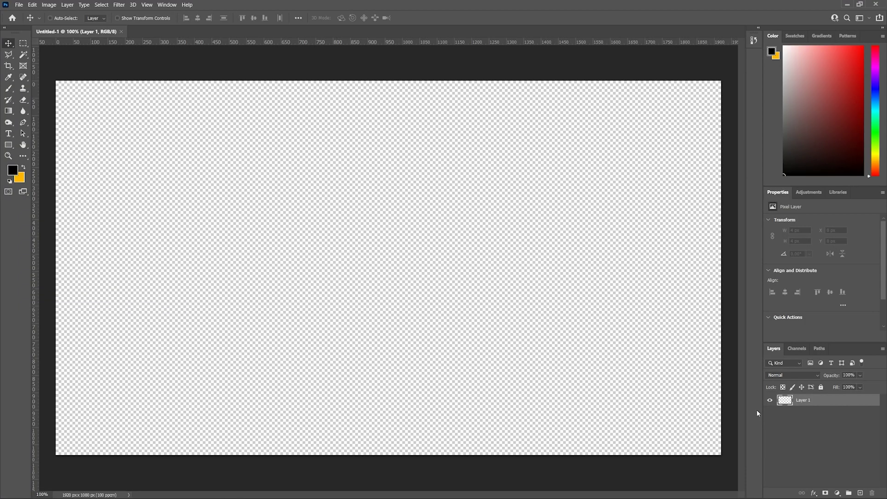
# Switch to Photoshop, cover the whole canvas with a black rectangle about 1978 by 1132 px, and rasterize its layer.
pyautogui.click(8, 145)
pyautogui.moveTo(44, 71); pyautogui.dragTo(732, 465)
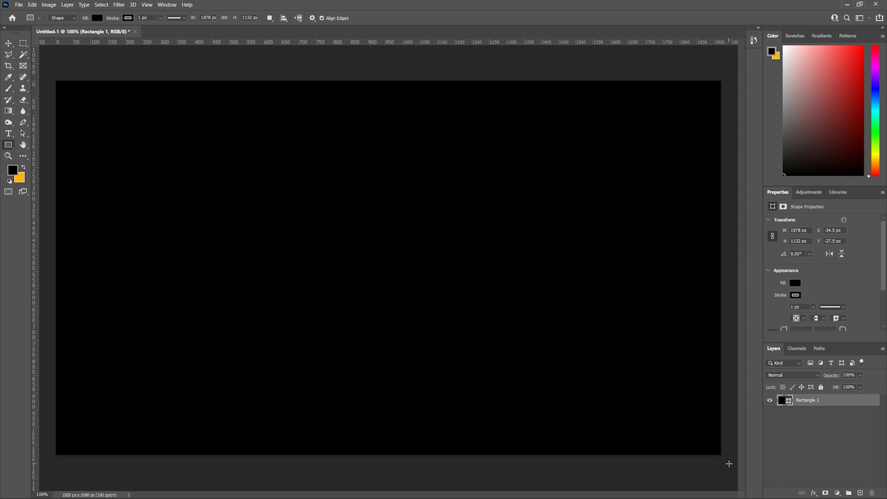
pyautogui.rightClick(827, 403)
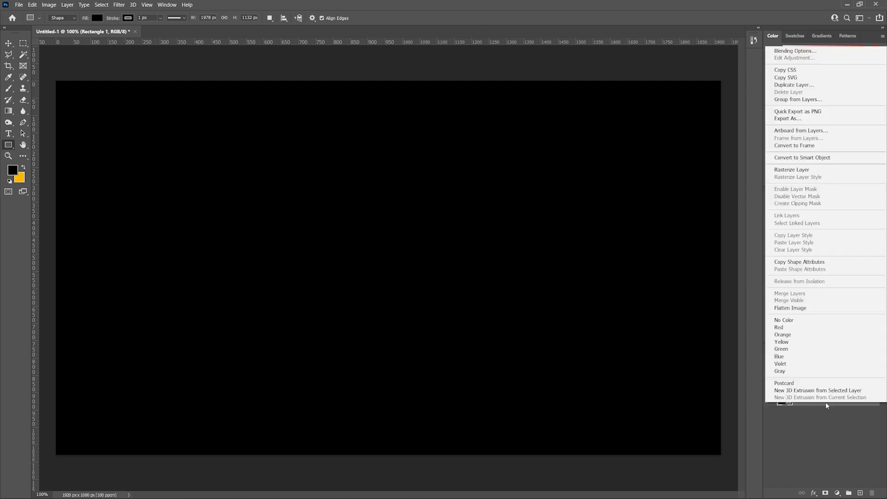
pyautogui.click(819, 170)
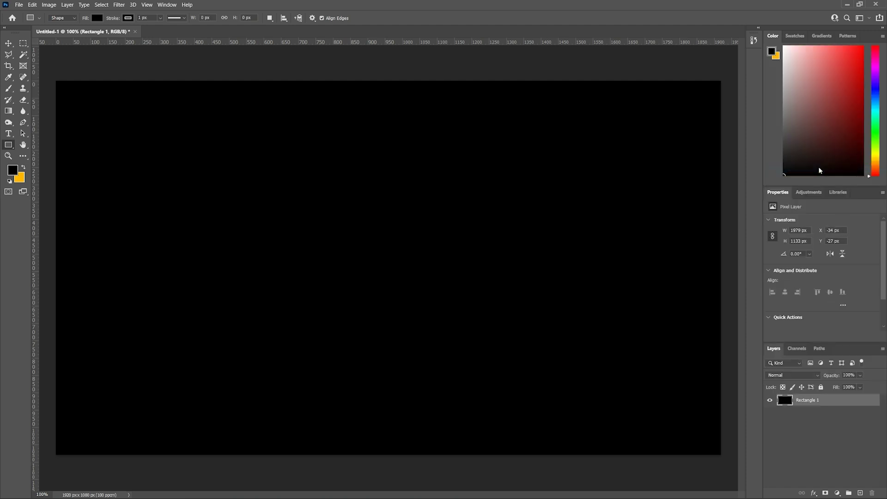
# Outline an irregular jagged polygon about 1391 by 876 px with the Polygonal Lasso and delete that area from the black layer.
pyautogui.click(9, 55)
pyautogui.click(175, 176)
pyautogui.click(211, 245)
pyautogui.click(165, 281)
pyautogui.click(229, 335)
pyautogui.click(277, 230)
pyautogui.click(366, 350)
pyautogui.click(285, 391)
pyautogui.click(415, 427)
pyautogui.click(636, 425)
pyautogui.click(646, 313)
pyautogui.click(467, 243)
pyautogui.click(631, 188)
pyautogui.click(645, 146)
pyautogui.doubleClick(213, 125)
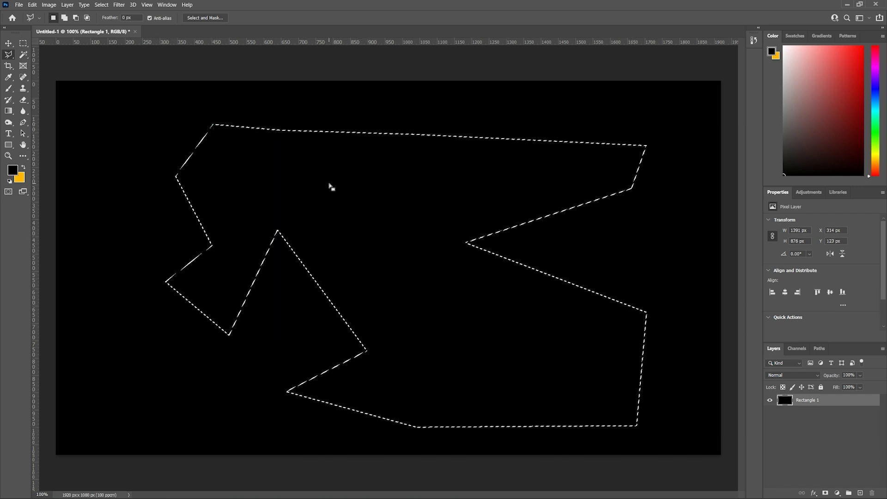
pyautogui.press('Delete')
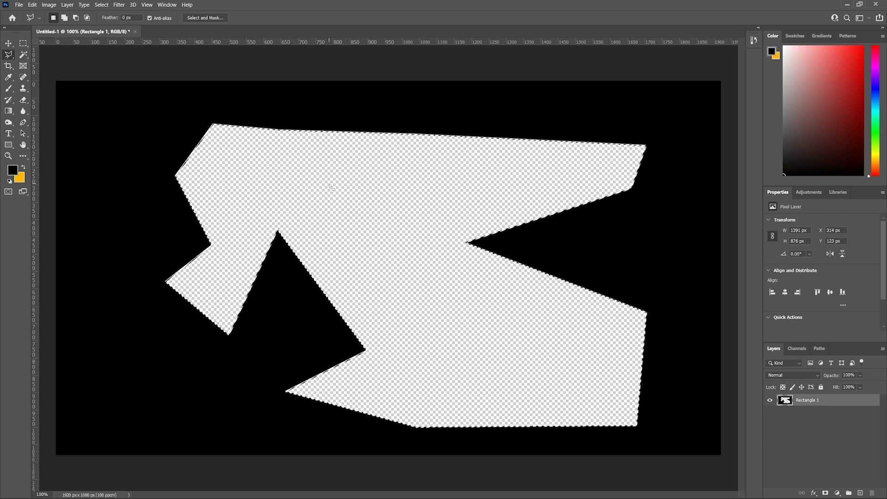
pyautogui.hotkey('ctrl', 'd')
pyautogui.click(9, 43)
# Save the image in the Pictures folder as a PNG named "my custom mask".
pyautogui.click(19, 5)
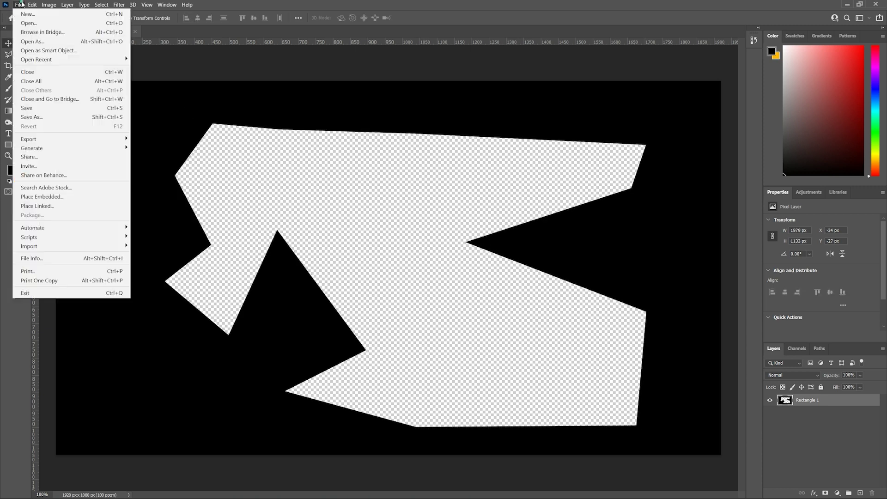
pyautogui.click(89, 121)
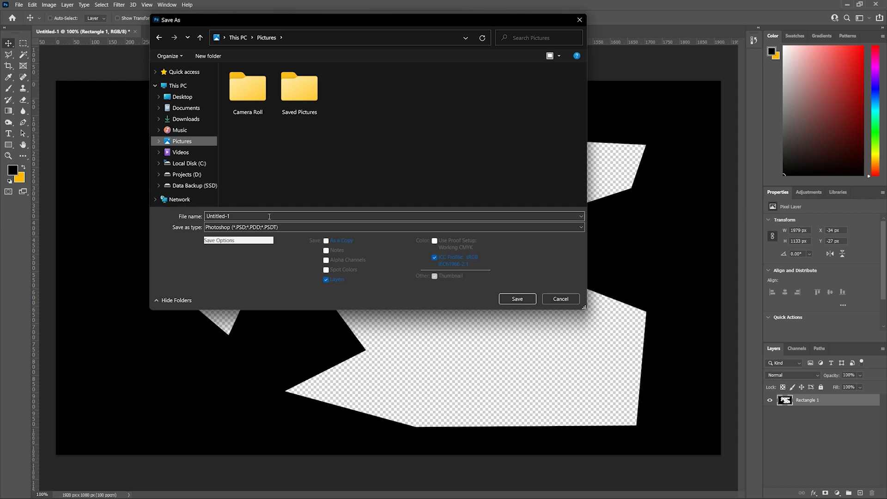
pyautogui.write('my custom mask')
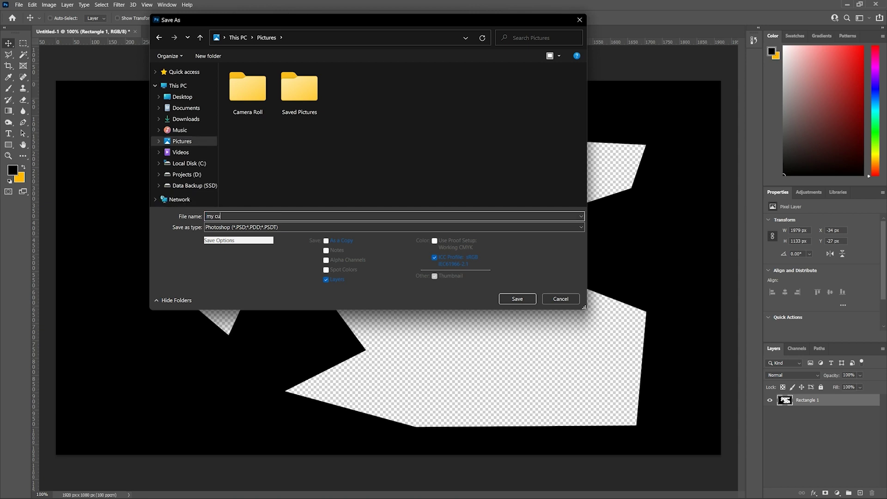
pyautogui.click(312, 225)
pyautogui.click(251, 354)
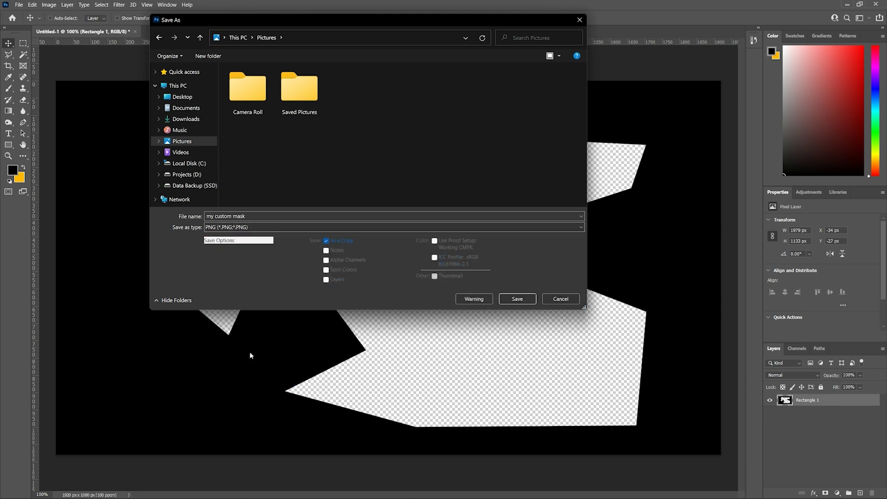
pyautogui.click(517, 299)
pyautogui.click(497, 145)
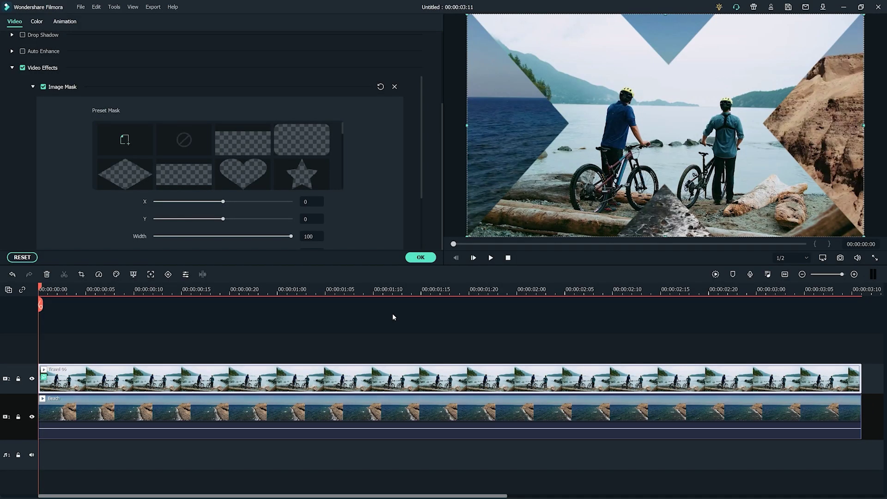
# Switch back to Filmora and import "my custom mask" from the Pictures folder into the Image Mask presets.
pyautogui.click(125, 140)
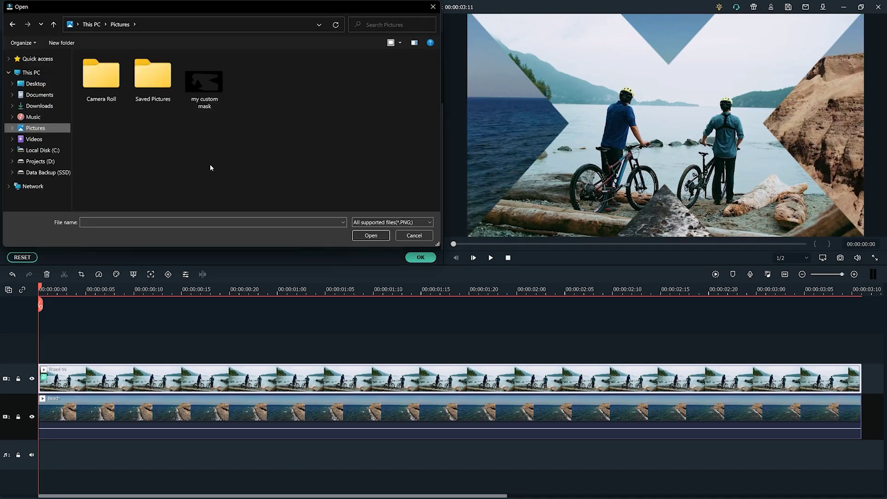
pyautogui.click(196, 94)
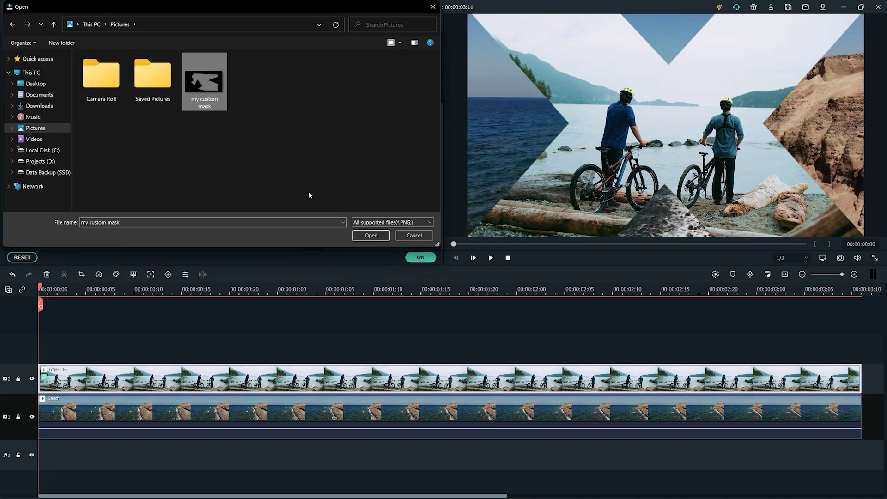
pyautogui.click(370, 236)
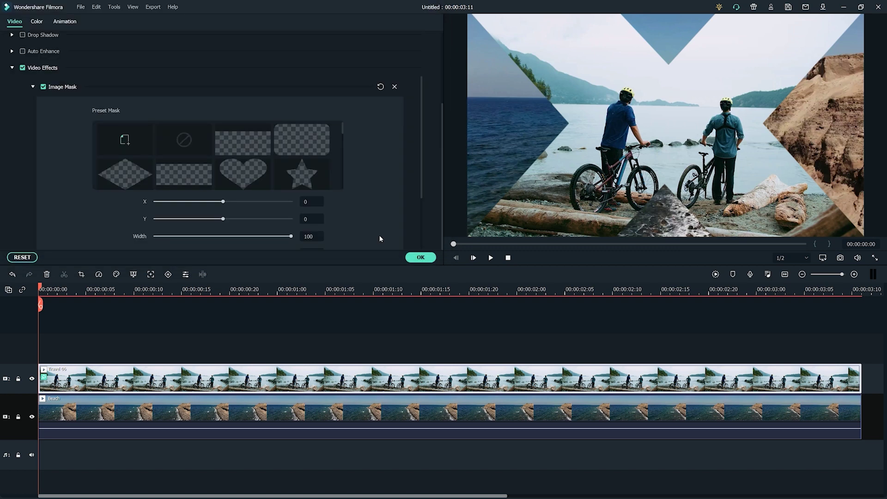
pyautogui.scroll(-3, 340, 128)
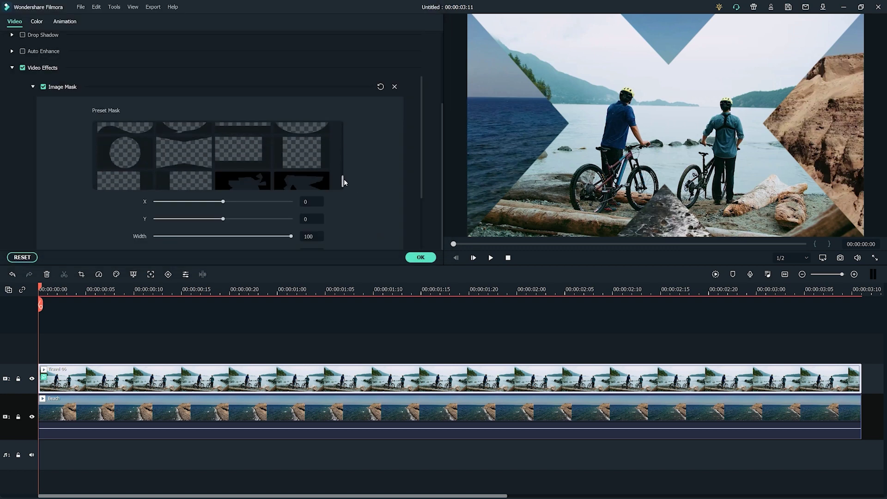
# Apply the imported custom PNG as the image mask on the upper Travel 06 clip.
pyautogui.click(326, 185)
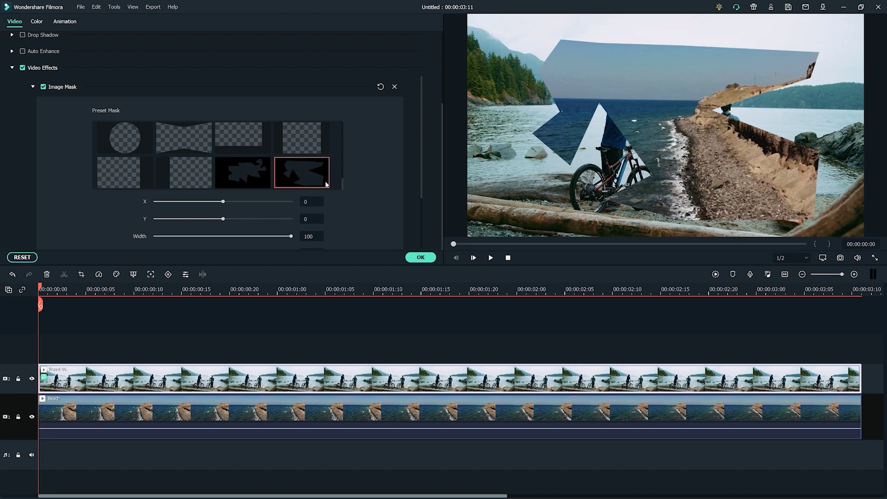
pyautogui.moveTo(223, 202)
pyautogui.mouseDown()
pyautogui.moveTo(211, 202)
pyautogui.moveTo(231, 201)
pyautogui.moveTo(223, 203)
pyautogui.mouseUp()
pyautogui.click(389, 365)
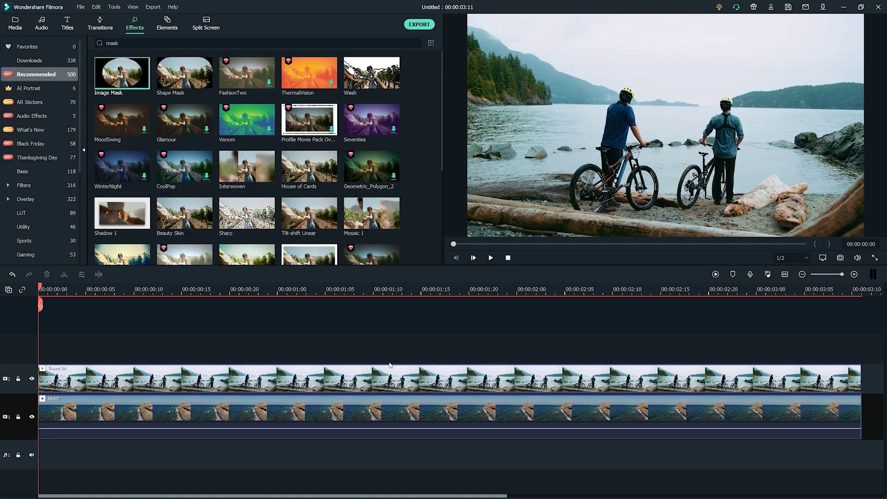
# Add the Shape Mask effect to the Travel 06 clip and bring up its mask settings.
pyautogui.moveTo(172, 93); pyautogui.dragTo(314, 377)
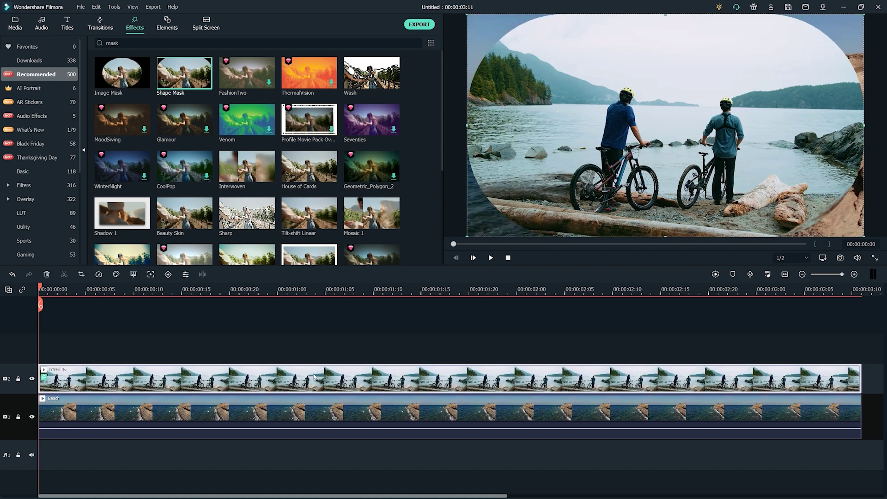
pyautogui.doubleClick(314, 377)
pyautogui.moveTo(440, 140); pyautogui.dragTo(437, 192)
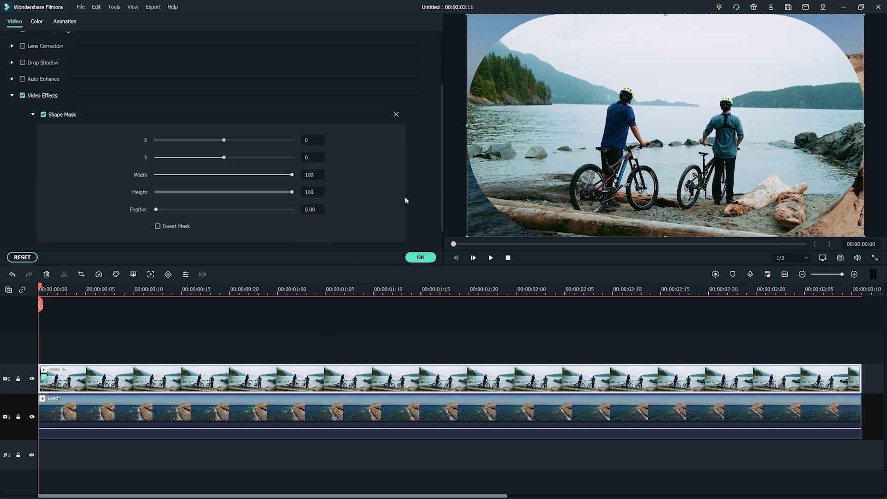
# Set the shape mask's width to 71, height to 85 and feather to 33.12.
pyautogui.moveTo(224, 141)
pyautogui.mouseDown()
pyautogui.moveTo(260, 139)
pyautogui.moveTo(224, 140)
pyautogui.mouseUp()
pyautogui.moveTo(291, 175); pyautogui.dragTo(272, 190)
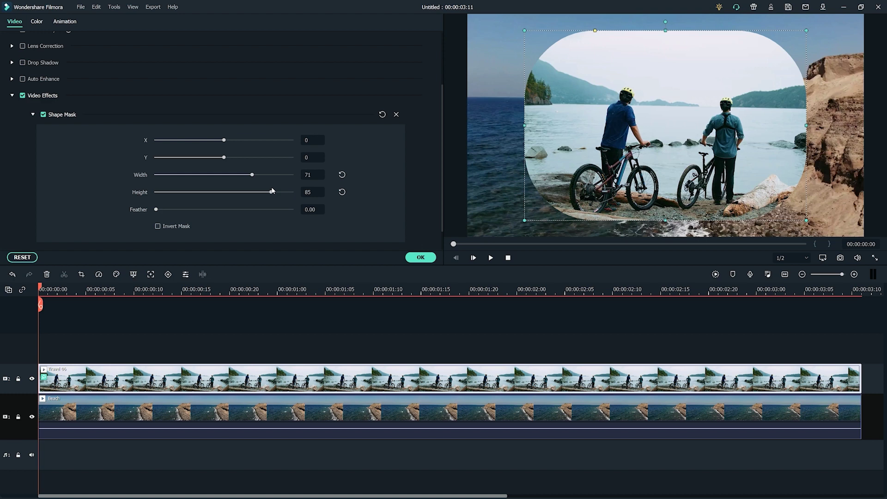
pyautogui.moveTo(157, 212); pyautogui.dragTo(201, 211)
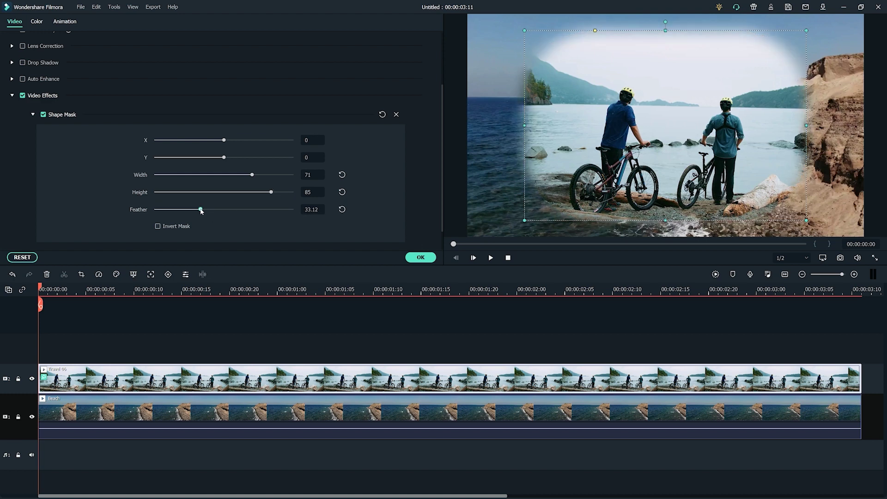
# Toggle the shape mask's inversion and set its X position to -19.
pyautogui.click(158, 227)
pyautogui.click(158, 226)
pyautogui.moveTo(224, 140)
pyautogui.mouseDown()
pyautogui.moveTo(199, 141)
pyautogui.moveTo(242, 142)
pyautogui.moveTo(223, 146)
pyautogui.mouseUp()
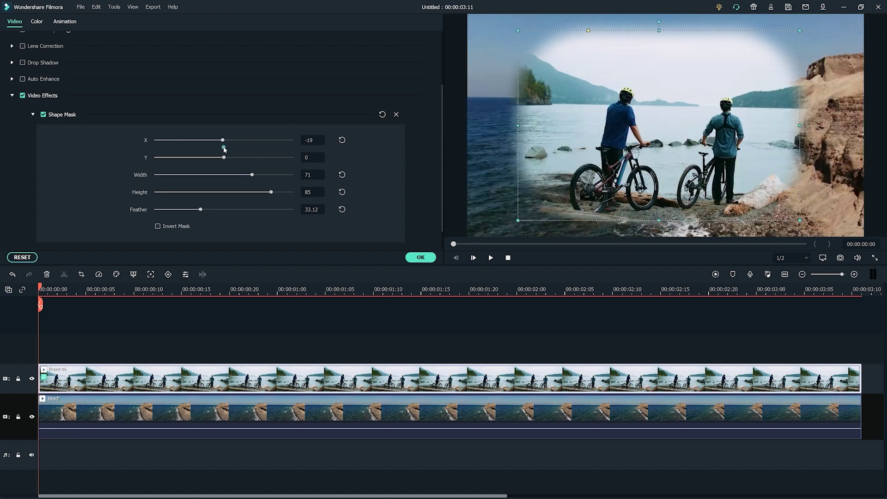
pyautogui.click(158, 226)
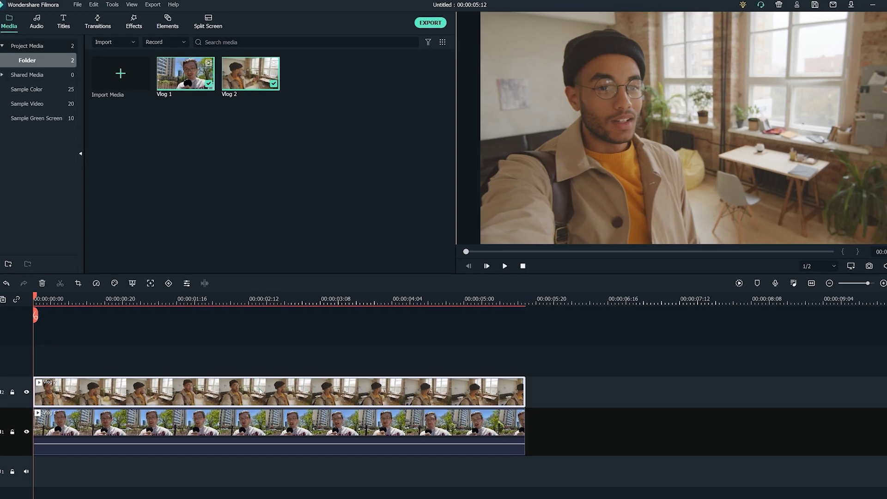
# Crop the upper Vlog 2 clip to the man on the left at a custom ratio, 1433 by 1440.
pyautogui.rightClick(256, 378)
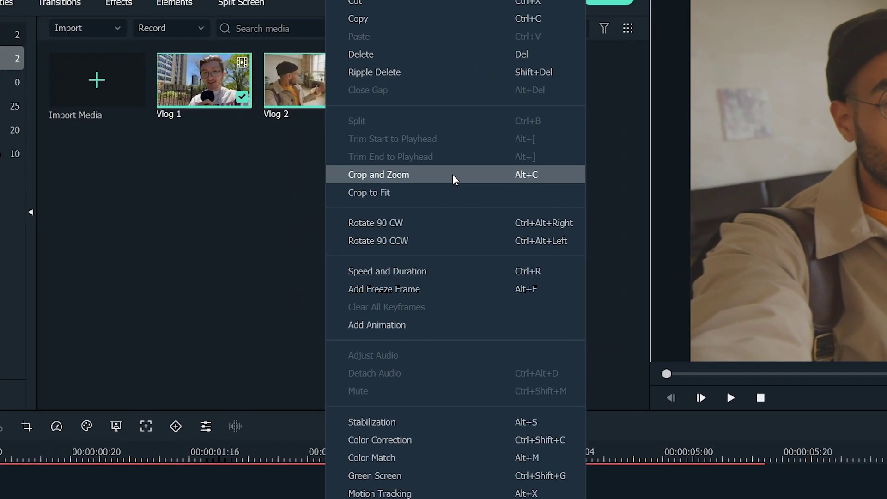
pyautogui.click(453, 176)
pyautogui.click(251, 428)
pyautogui.click(227, 489)
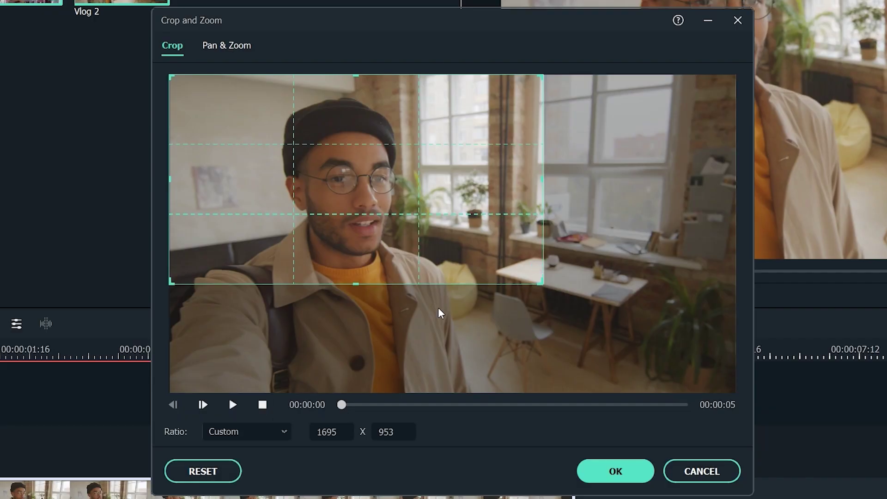
pyautogui.moveTo(542, 181); pyautogui.dragTo(485, 199)
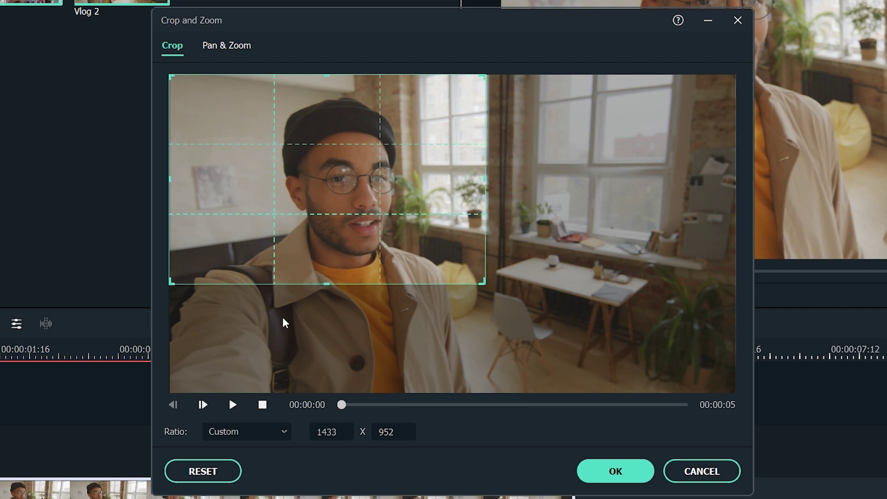
pyautogui.moveTo(327, 283); pyautogui.dragTo(317, 420)
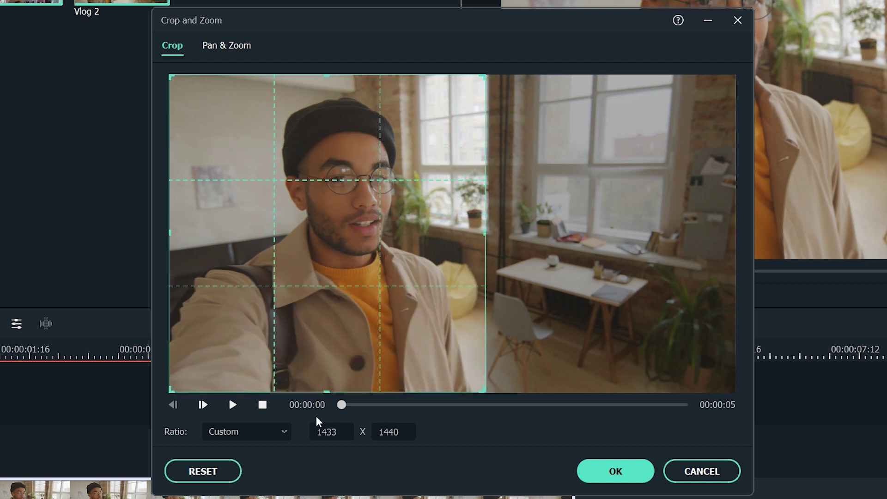
pyautogui.click(615, 471)
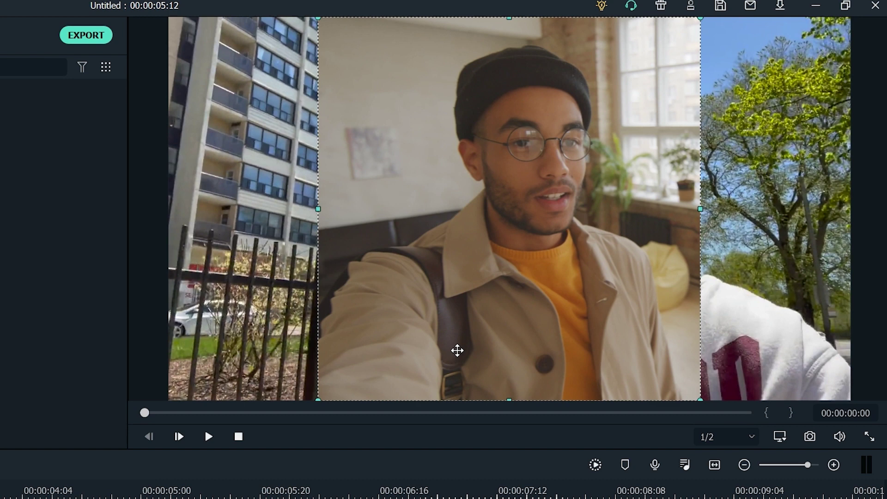
# Align the cropped Vlog 2 clip with the frame's left edge, shift Vlog 1 to the right, and play the split screen.
pyautogui.moveTo(587, 167); pyautogui.dragTo(453, 169)
pyautogui.moveTo(367, 207); pyautogui.dragTo(359, 206)
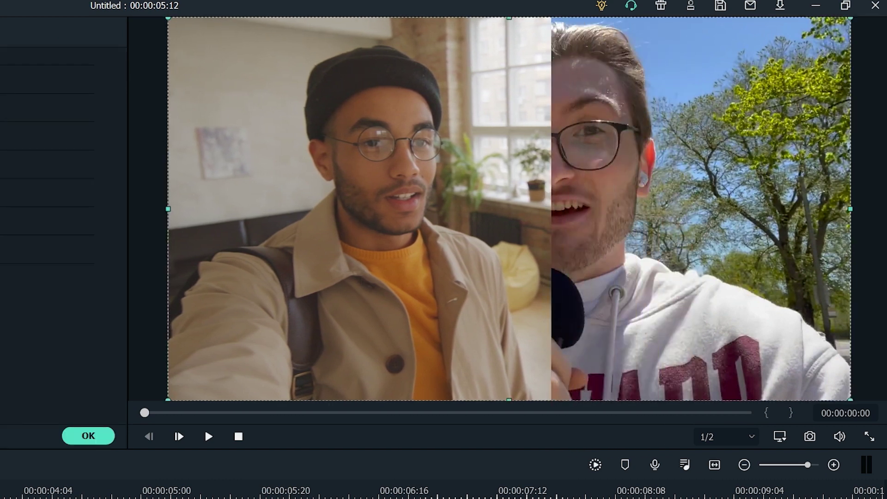
pyautogui.moveTo(568, 325); pyautogui.dragTo(739, 254)
pyautogui.click(209, 436)
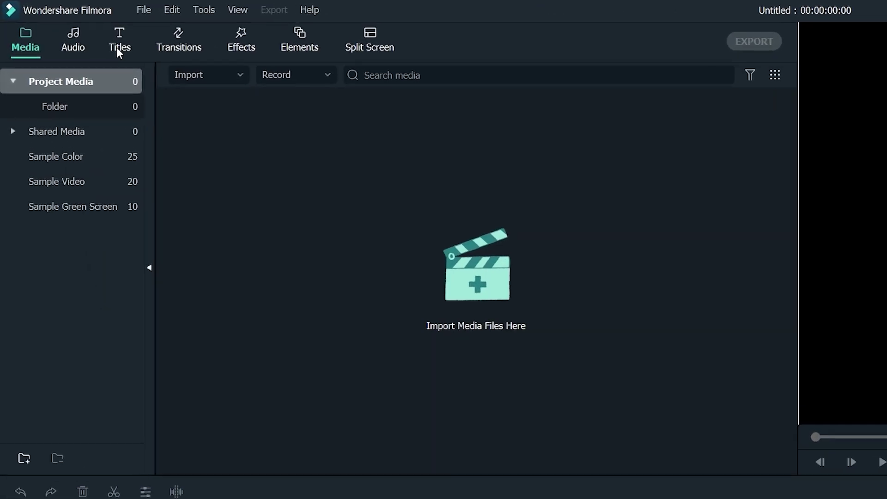
# Browse the title categories, including Basic, Titles, Openers, Subtitles, Lower Thirds, Callout and End Credits.
pyautogui.click(118, 49)
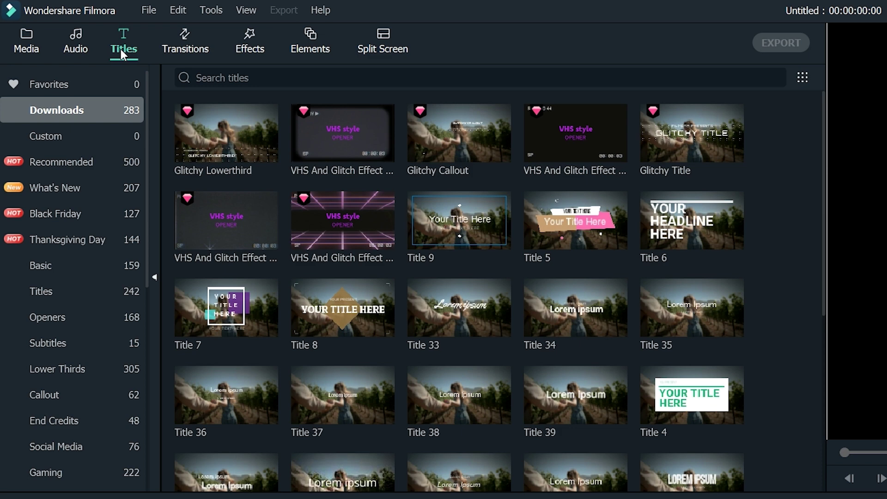
pyautogui.click(87, 264)
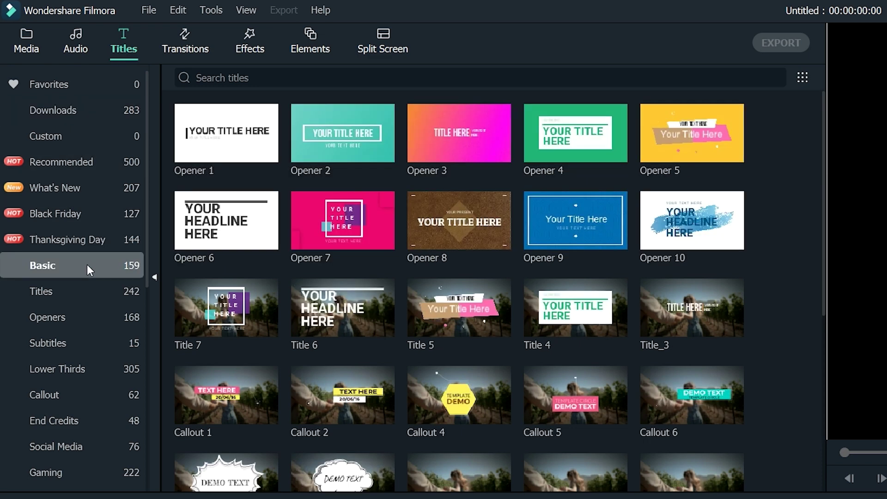
pyautogui.click(87, 284)
pyautogui.click(87, 312)
pyautogui.click(92, 348)
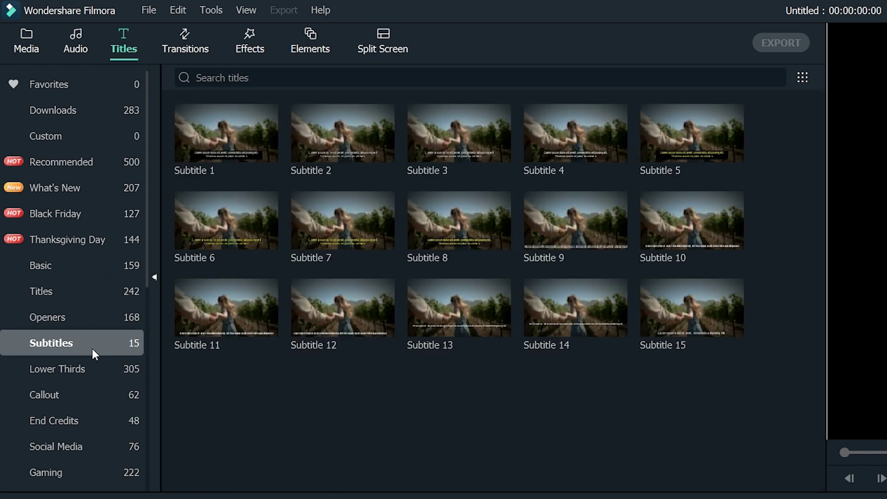
pyautogui.click(96, 370)
pyautogui.click(101, 391)
pyautogui.click(103, 421)
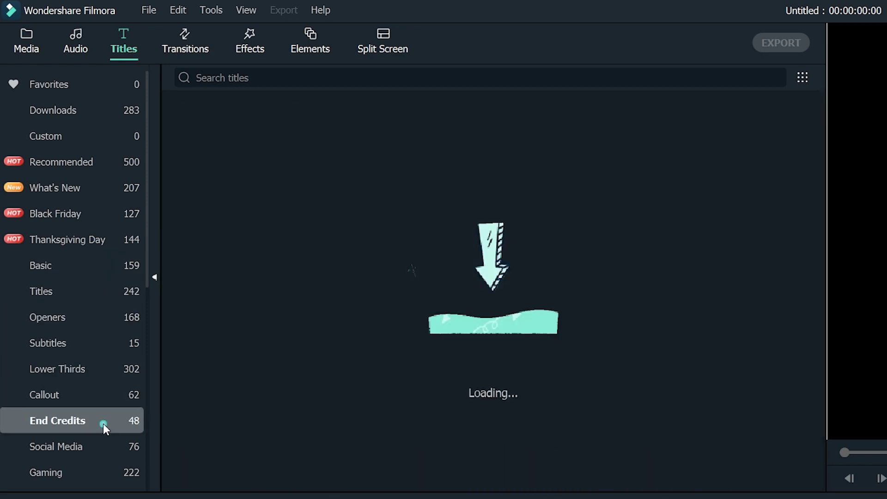
pyautogui.scroll(-3, 103, 423)
pyautogui.scroll(-1, 103, 423)
pyautogui.scroll(4, 103, 422)
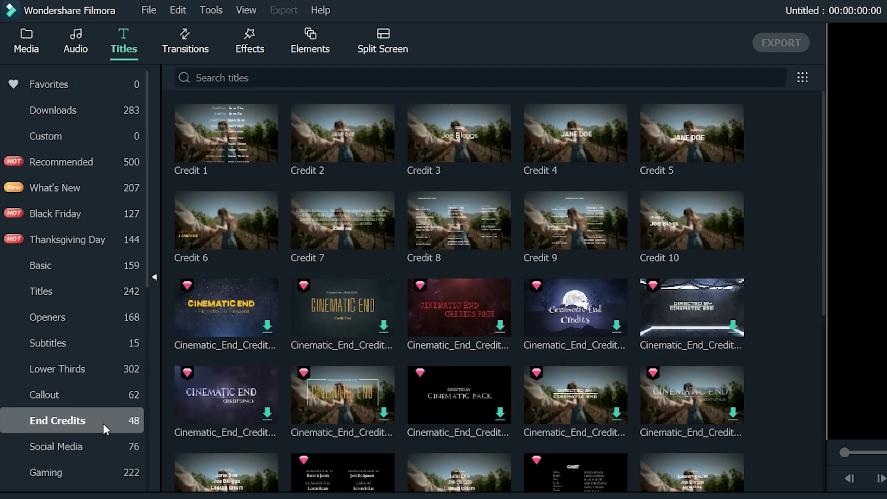
# Place Title 6 from the Basic titles on the track above the Beach clip and trim it to that clip's end.
pyautogui.click(81, 267)
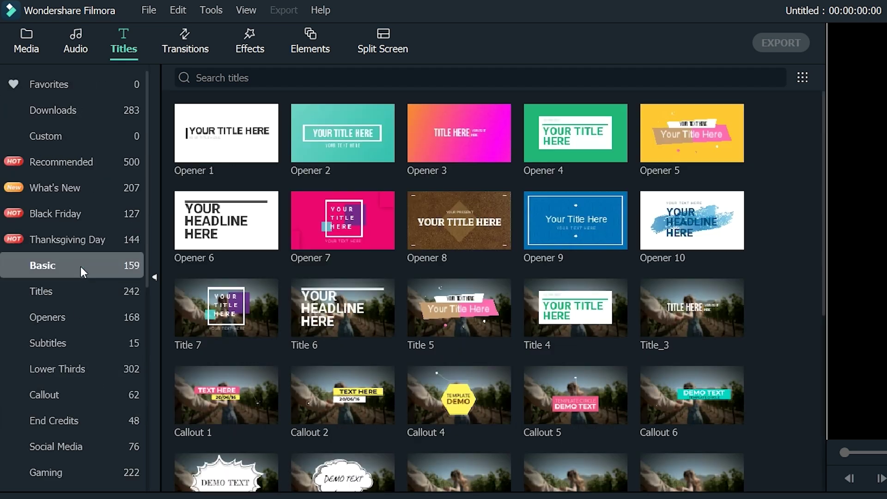
pyautogui.moveTo(319, 316); pyautogui.dragTo(41, 374)
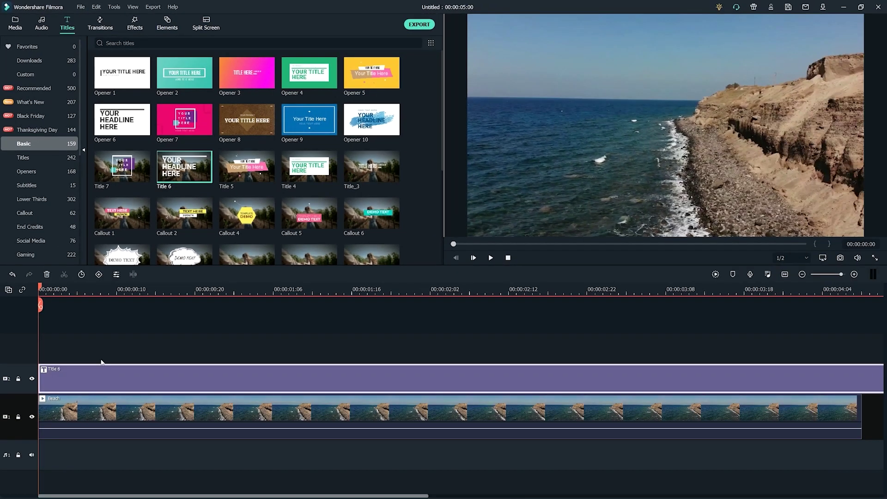
pyautogui.moveTo(882, 379); pyautogui.dragTo(862, 378)
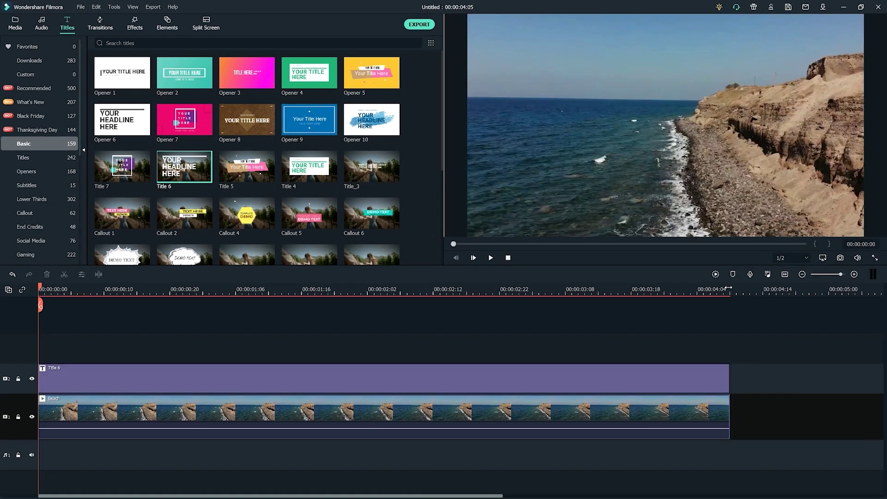
pyautogui.click(121, 329)
# Edit Title 6, giving HERE Text style 4, HEADLINE a blue outline style and YOUR a white style with an orange outline.
pyautogui.doubleClick(323, 384)
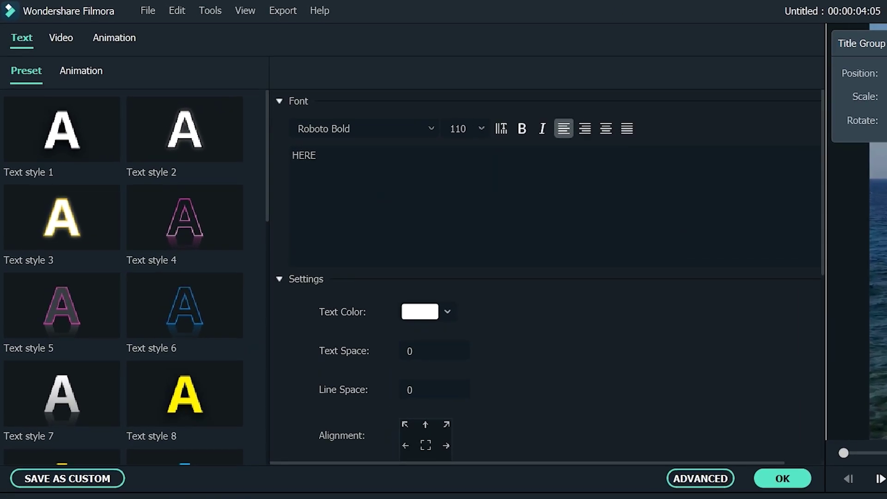
pyautogui.scroll(-10, 155, 270)
pyautogui.scroll(10, 157, 275)
pyautogui.click(198, 225)
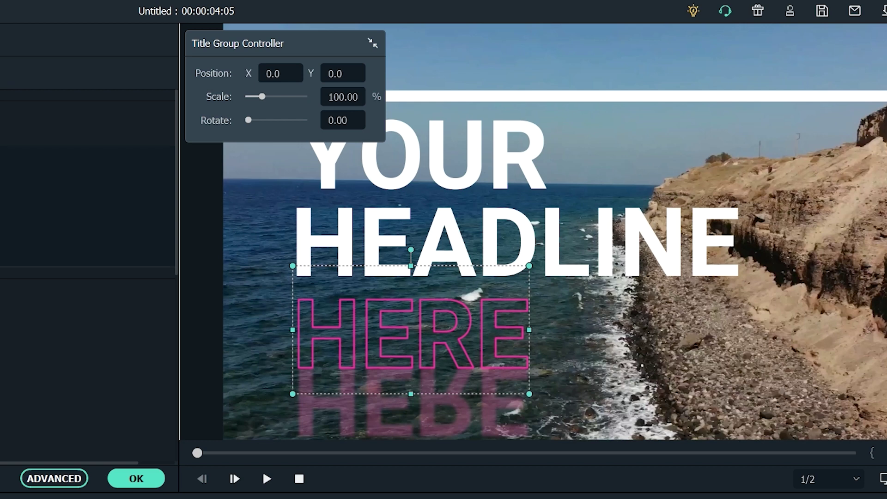
pyautogui.click(349, 251)
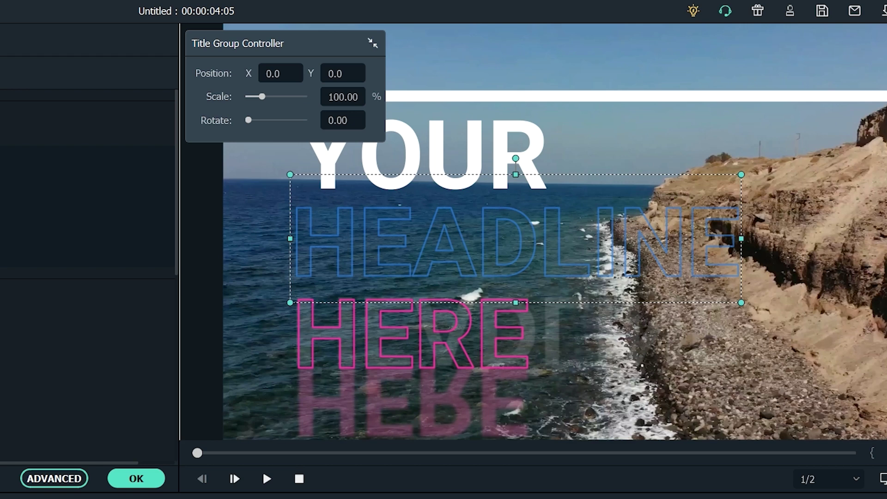
pyautogui.click(423, 152)
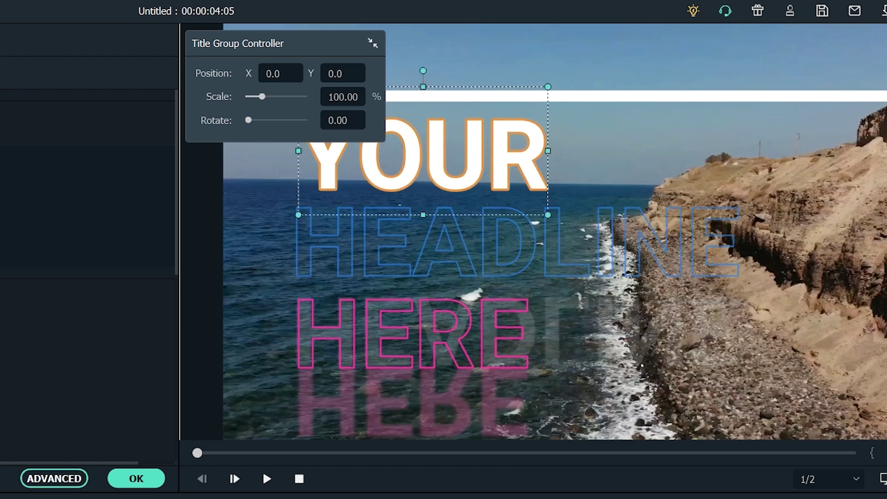
# Select the white line above the title text and adjust its shape settings.
pyautogui.click(604, 95)
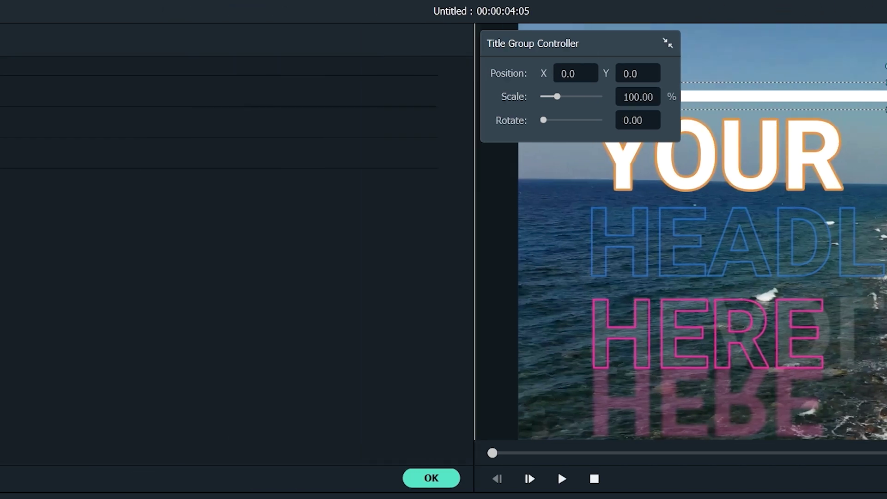
pyautogui.moveTo(344, 184); pyautogui.dragTo(326, 185)
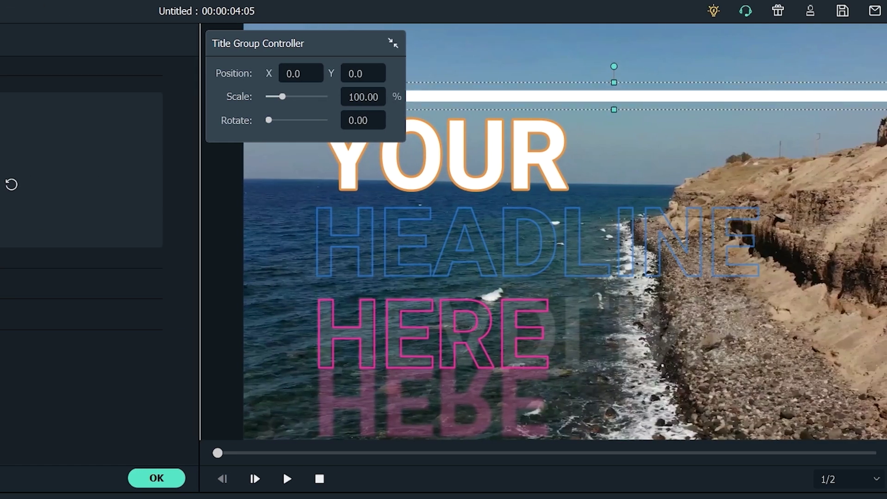
# Set the font of the word HERE to Righteous.
pyautogui.click(431, 329)
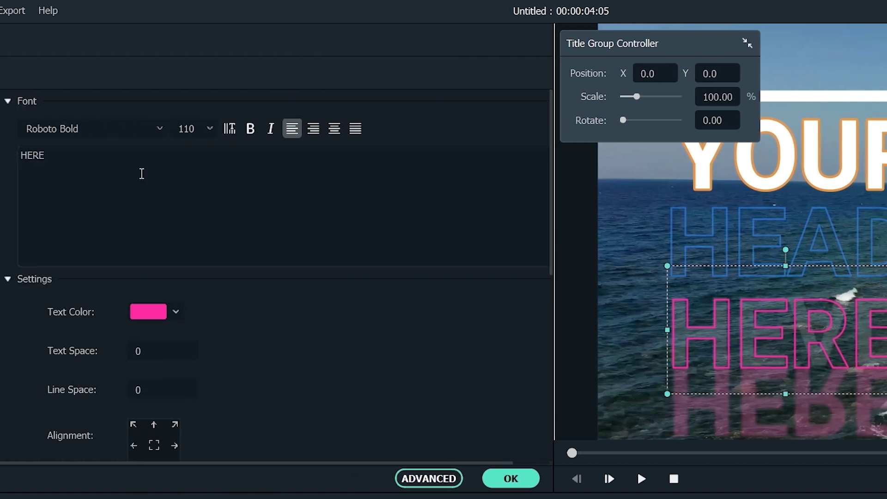
pyautogui.click(123, 128)
pyautogui.click(160, 128)
pyautogui.click(129, 263)
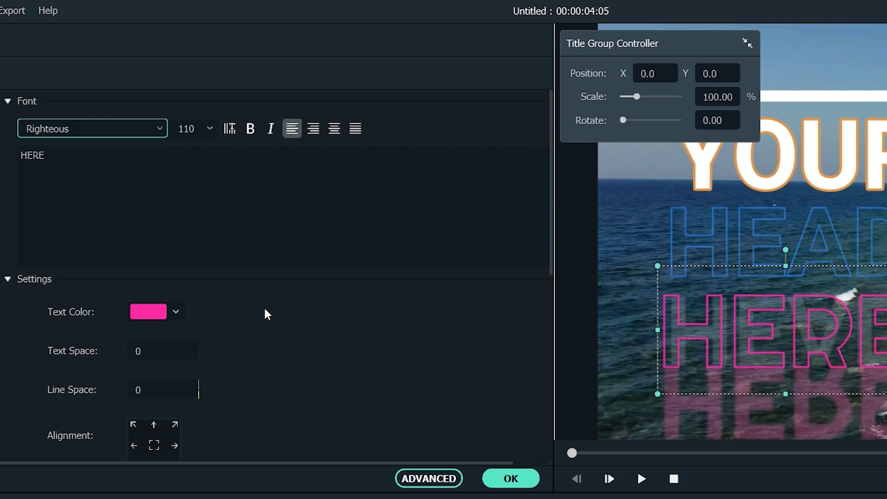
pyautogui.click(225, 128)
pyautogui.click(225, 128)
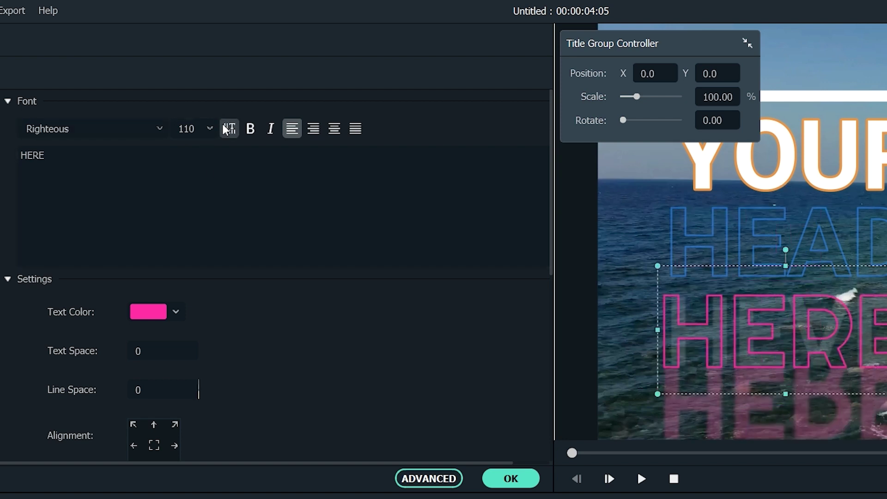
pyautogui.click(206, 130)
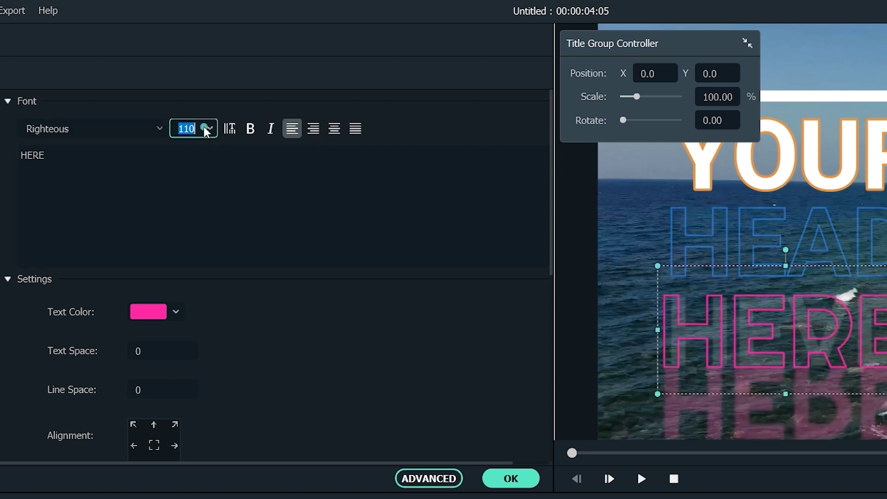
# Change the title's last line to "HERE!!!".
pyautogui.click(250, 189)
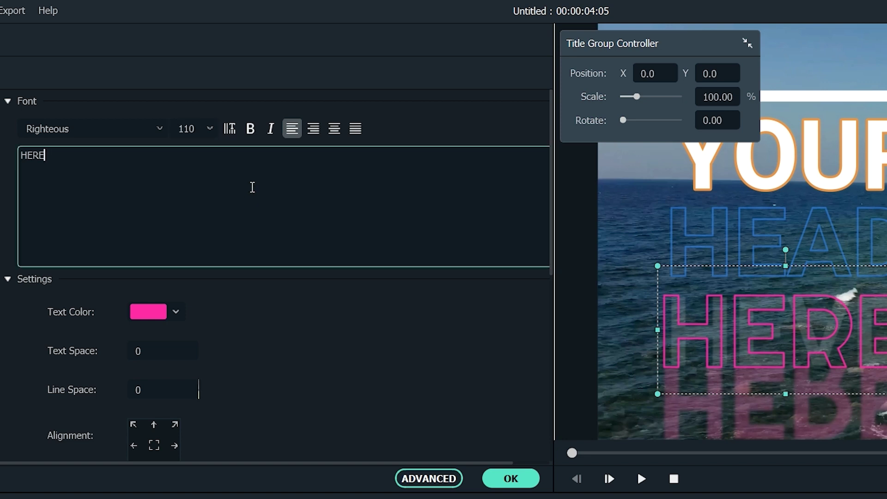
pyautogui.write('!!!')
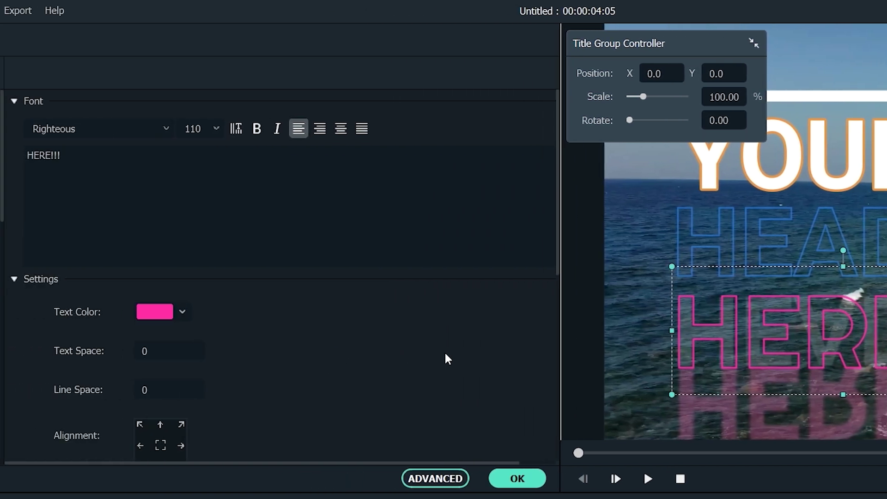
# Color the HERE!!! text green and sample a beige screen color as a possible custom text color.
pyautogui.click(181, 312)
pyautogui.click(219, 361)
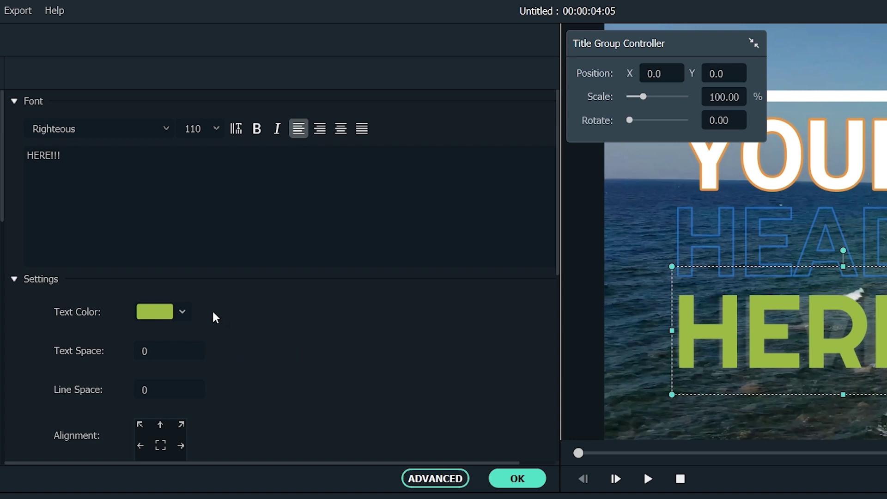
pyautogui.click(188, 309)
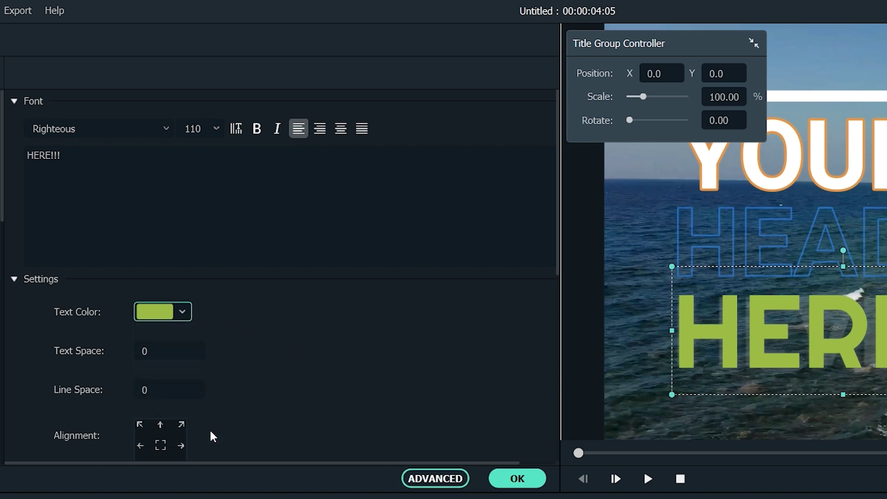
pyautogui.click(209, 431)
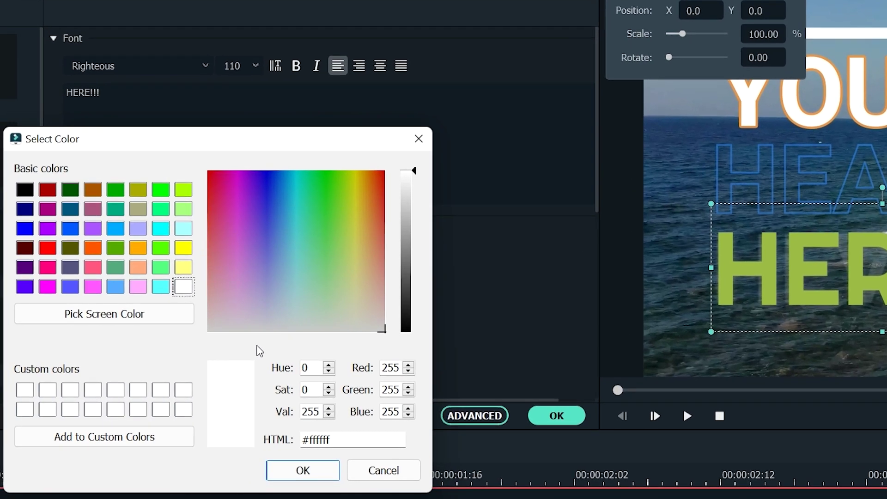
pyautogui.click(185, 315)
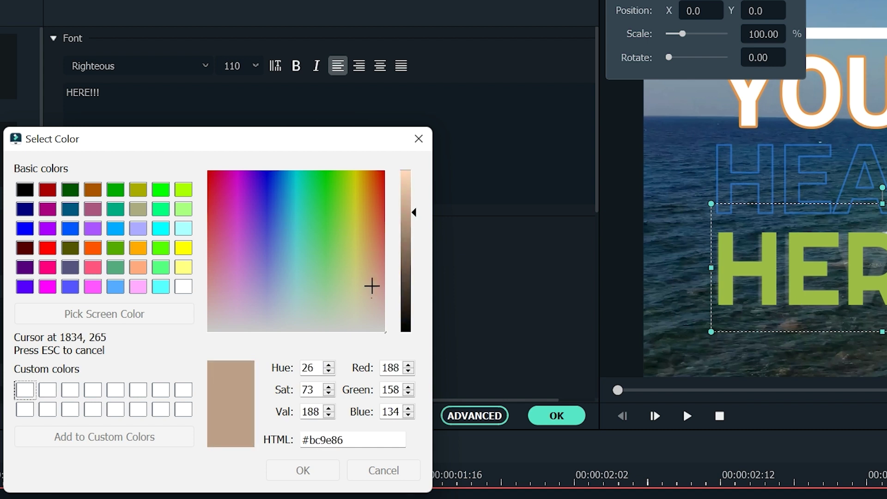
pyautogui.press('Return')
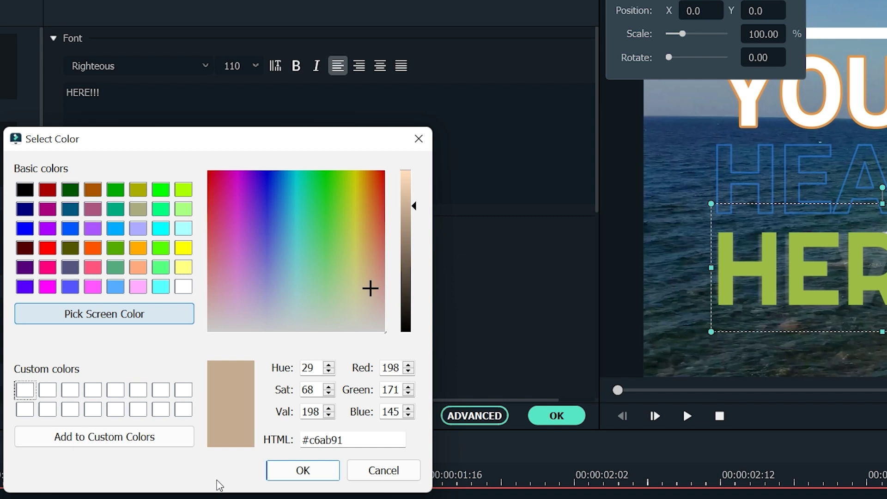
# Apply the custom text color #666666 to HERE!!! and save it to the custom colors.
pyautogui.moveTo(362, 440); pyautogui.dragTo(302, 440)
pyautogui.write('#666666')
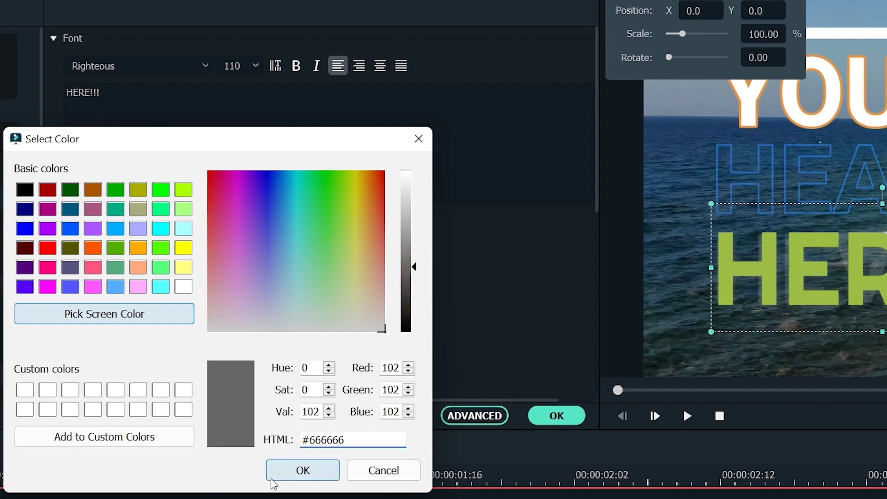
pyautogui.click(140, 438)
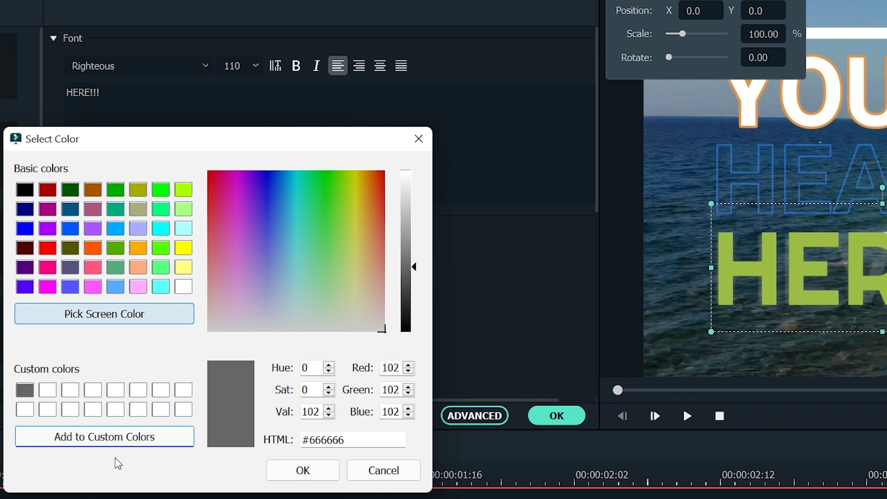
pyautogui.click(310, 470)
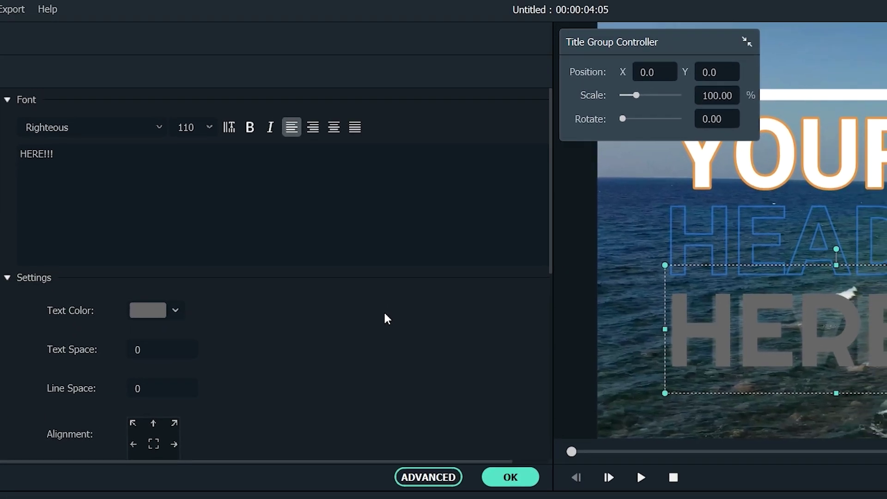
# Color the HERE!!! text light yellow-green and set its text space to 0.
pyautogui.click(163, 308)
pyautogui.click(206, 350)
pyautogui.scroll(-2, 267, 333)
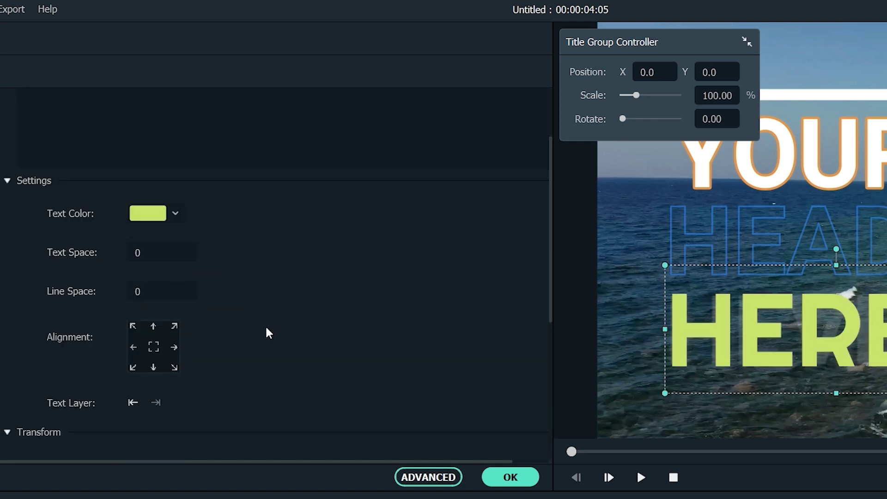
pyautogui.moveTo(160, 253); pyautogui.dragTo(128, 253)
pyautogui.click(176, 253)
pyautogui.click(154, 254)
pyautogui.write('0')
pyautogui.press('Return')
# Step the text layer setting backward twice from HERE!!! and forward again to the same line.
pyautogui.click(133, 403)
pyautogui.click(133, 402)
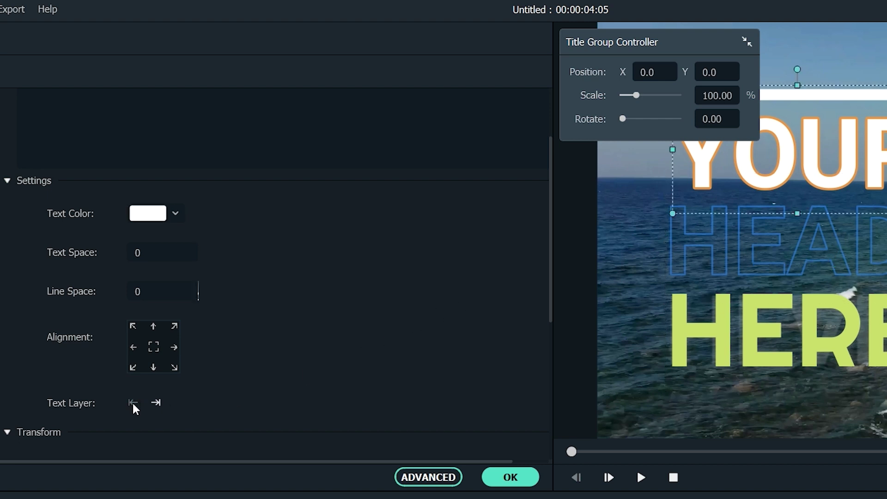
pyautogui.click(161, 402)
pyautogui.click(156, 403)
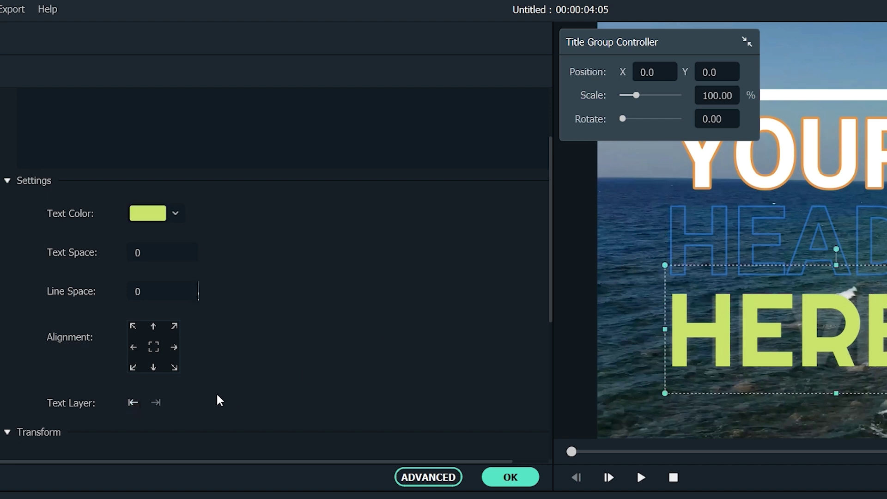
# Go through the scale and position settings of HERE!!! and try two blending modes on it.
pyautogui.scroll(-4, 450, 261)
pyautogui.moveTo(190, 311); pyautogui.dragTo(204, 343)
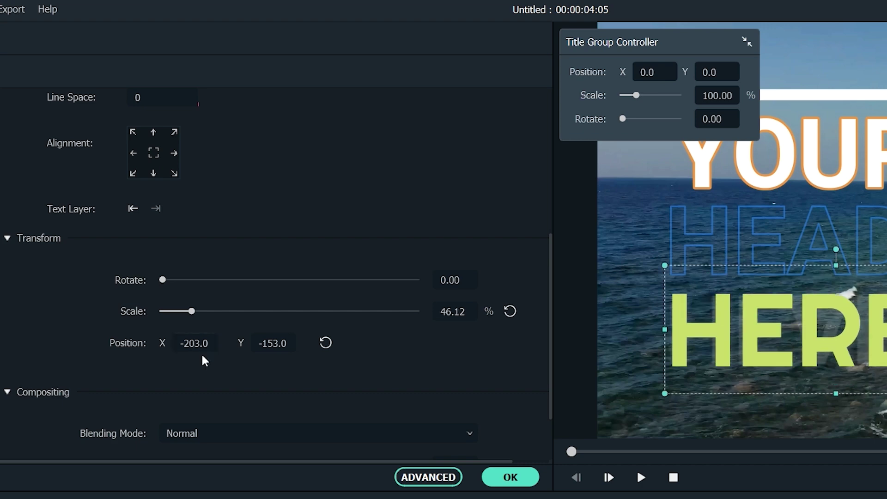
pyautogui.scroll(-3, 479, 369)
pyautogui.click(418, 353)
pyautogui.click(323, 412)
pyautogui.click(312, 353)
pyautogui.click(299, 439)
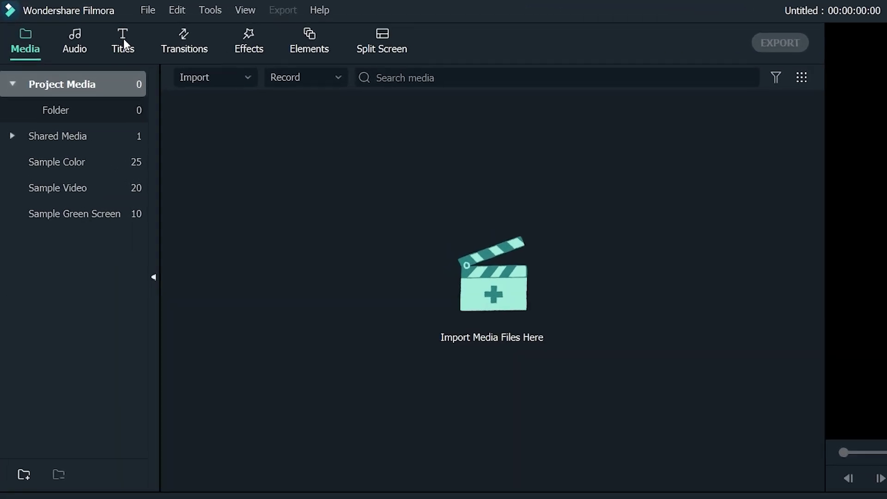
# Add Title 6 from the Basic titles to the start of the empty timeline and fit the timeline to it.
pyautogui.click(123, 39)
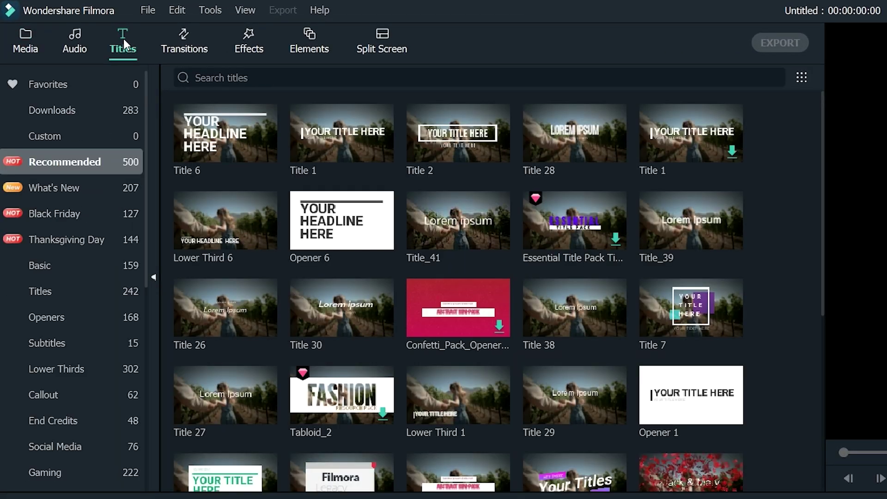
pyautogui.click(96, 266)
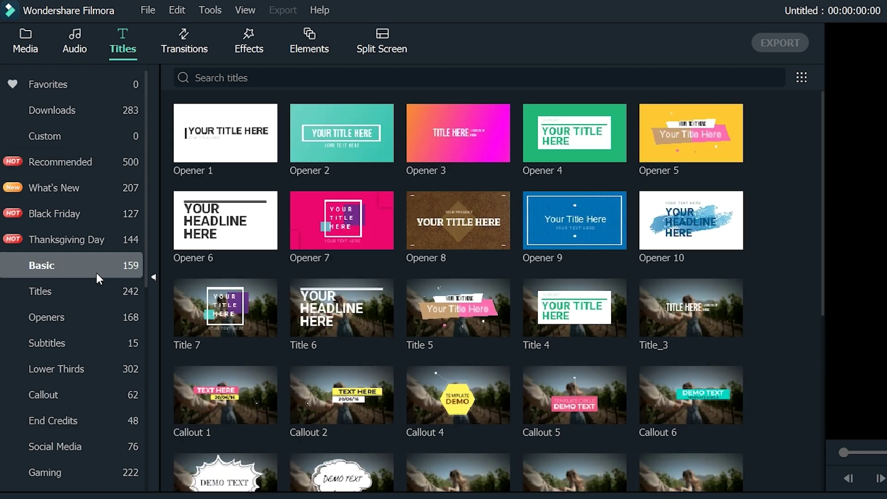
pyautogui.click(317, 320)
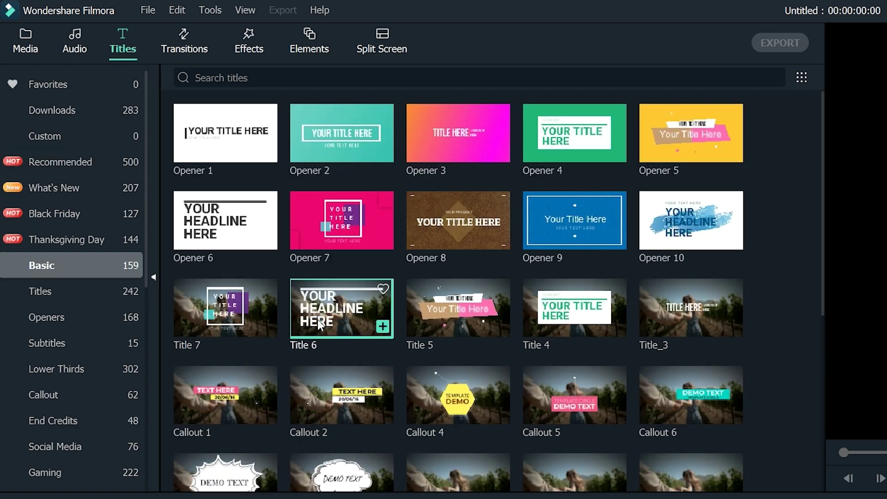
pyautogui.moveTo(319, 294); pyautogui.dragTo(58, 452)
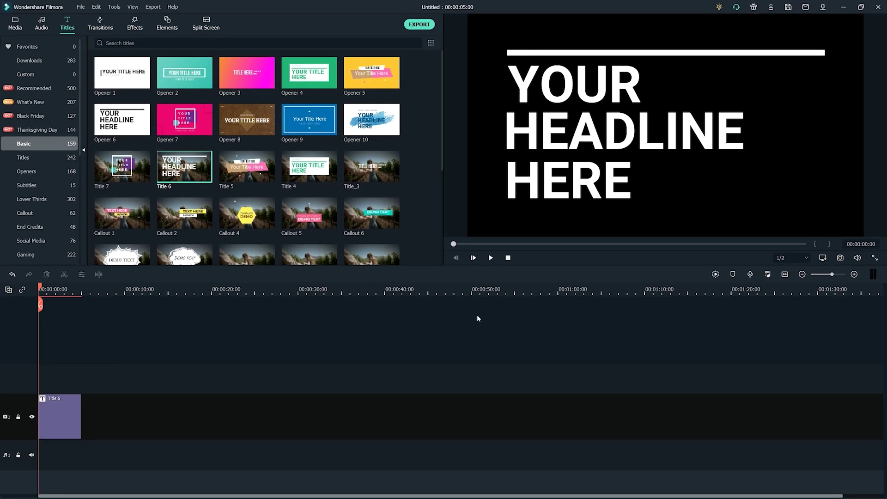
pyautogui.click(785, 274)
# Open Title 6 in the advanced text editor and look through its text and shape layers.
pyautogui.doubleClick(367, 411)
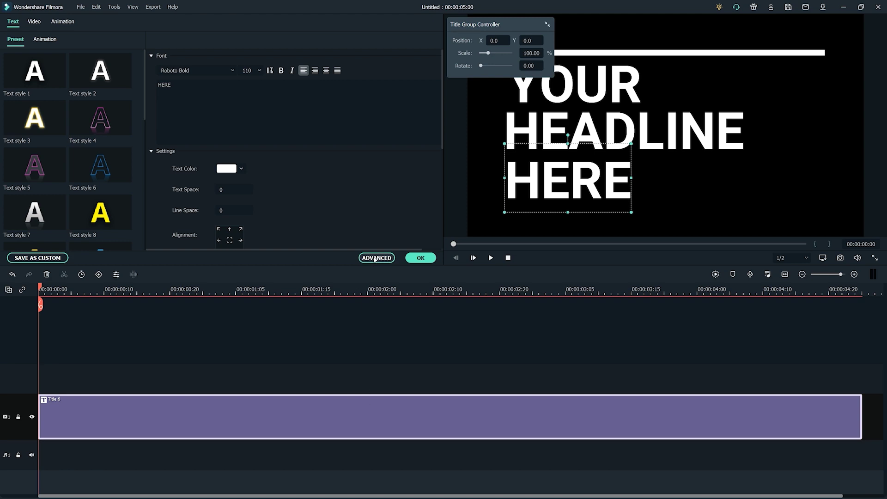
pyautogui.click(375, 258)
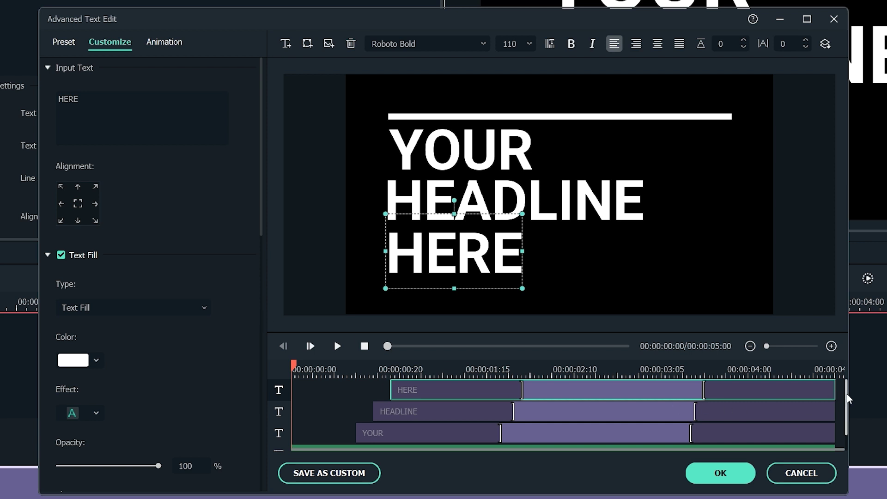
pyautogui.scroll(-1, 848, 405)
pyautogui.scroll(1, 847, 406)
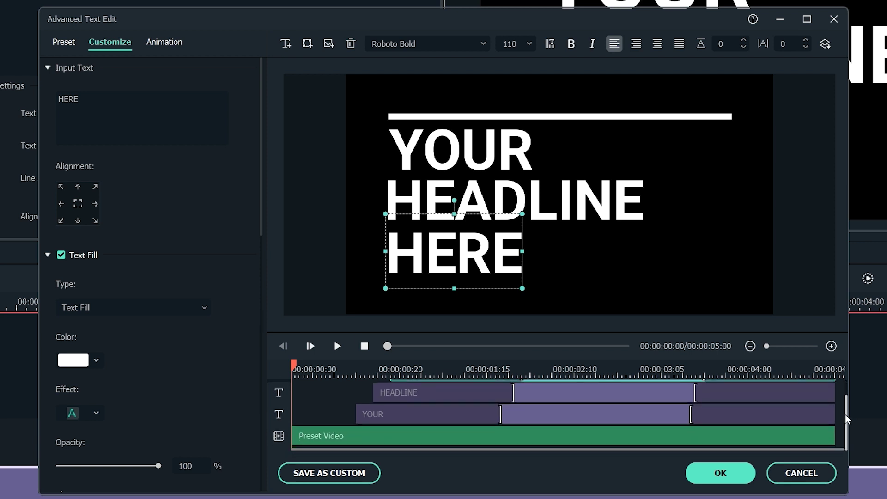
pyautogui.scroll(-1, 844, 400)
pyautogui.scroll(1, 841, 402)
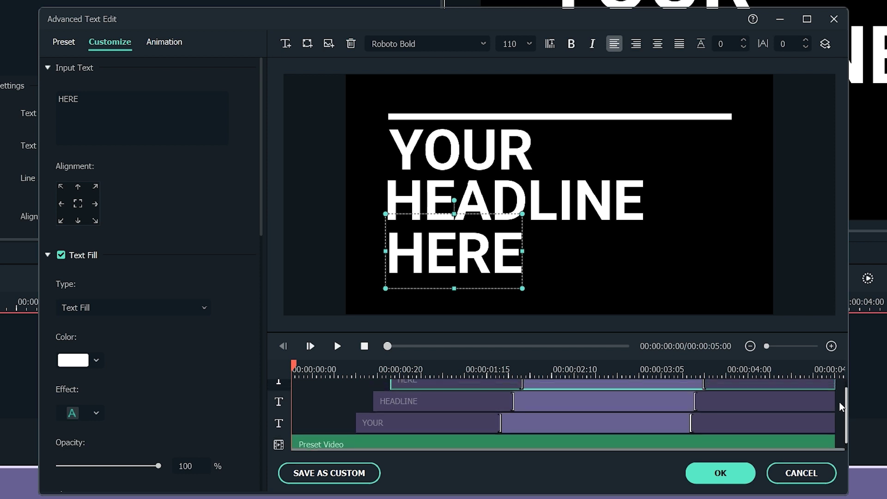
pyautogui.scroll(-1, 841, 405)
# Delete the HERE, HEADLINE and YOUR text layers from the title.
pyautogui.press('Delete')
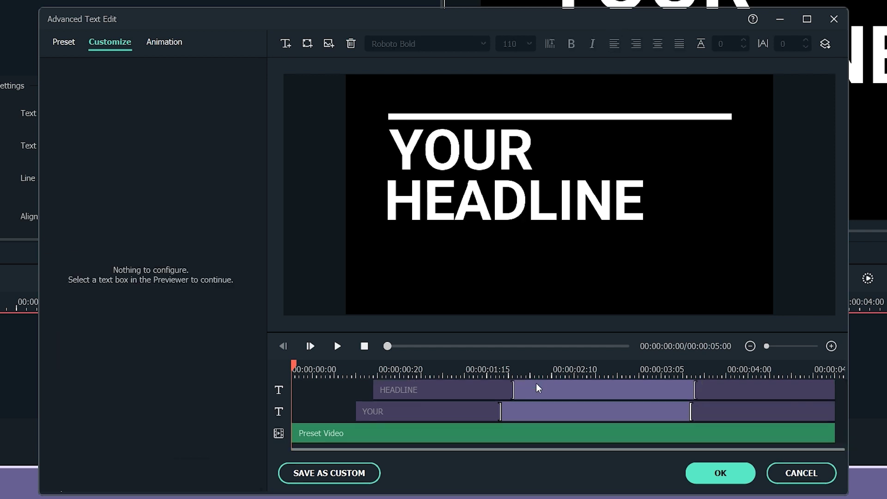
pyautogui.click(560, 398)
pyautogui.press('Delete')
pyautogui.click(560, 398)
pyautogui.press('Delete')
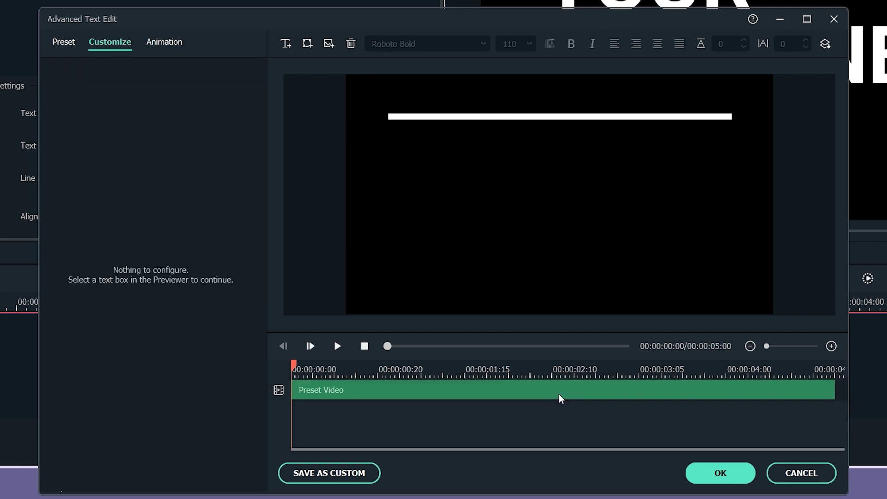
# Move the white line to the bottom of the frame and shorten it to about half its length.
pyautogui.click(561, 398)
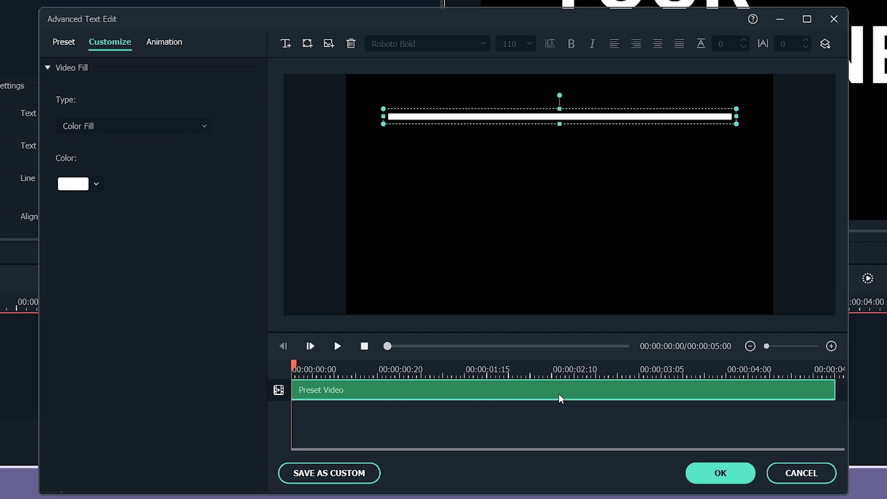
pyautogui.moveTo(518, 119); pyautogui.dragTo(498, 303)
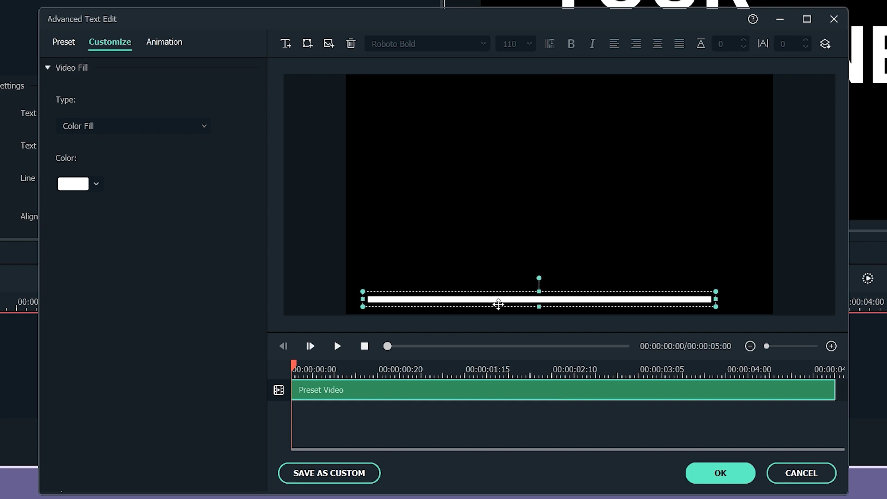
pyautogui.click(497, 442)
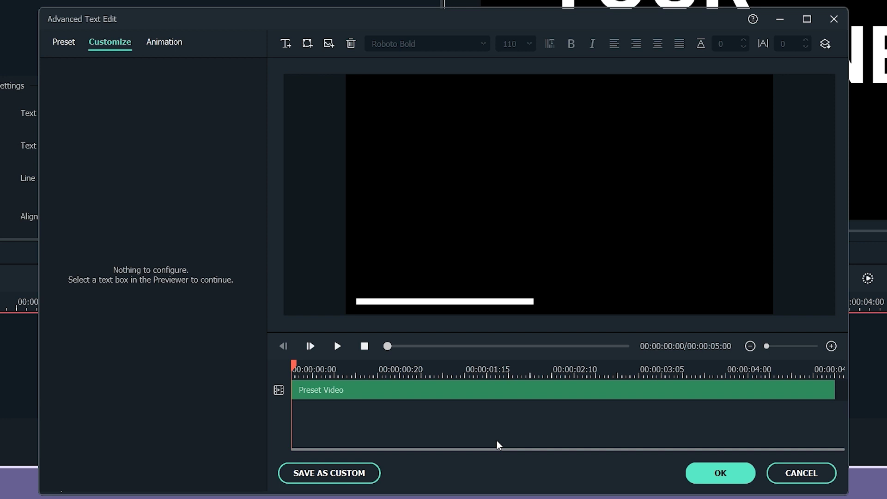
# Insert a rectangle shape with placeholder text into the title.
pyautogui.click(306, 43)
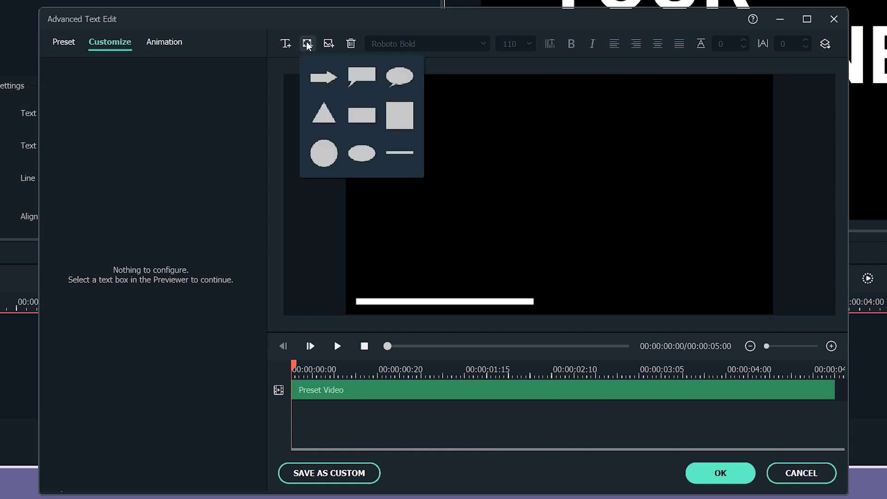
pyautogui.click(366, 129)
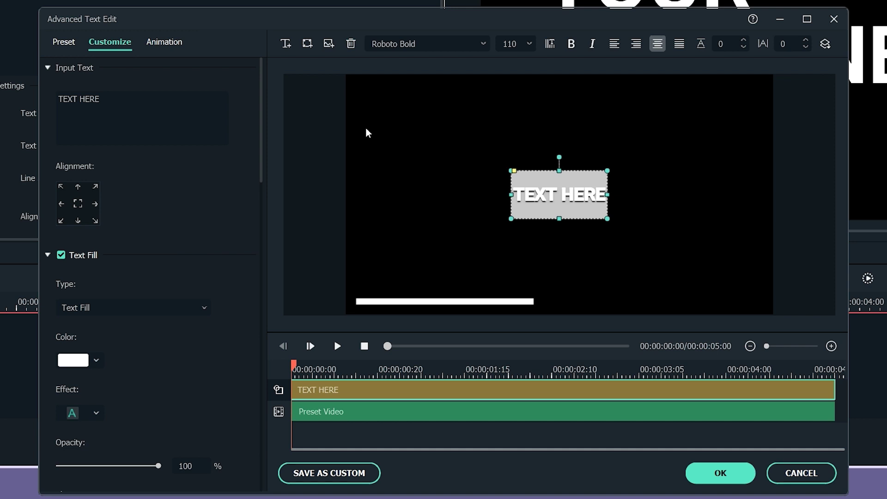
# Try a gradient fill from peach to green on the rectangle's TEXT HERE text.
pyautogui.click(202, 303)
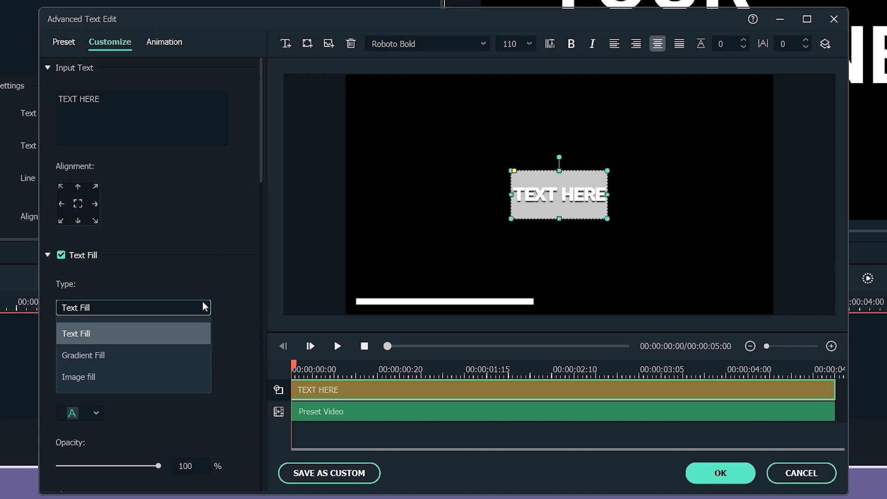
pyautogui.click(188, 353)
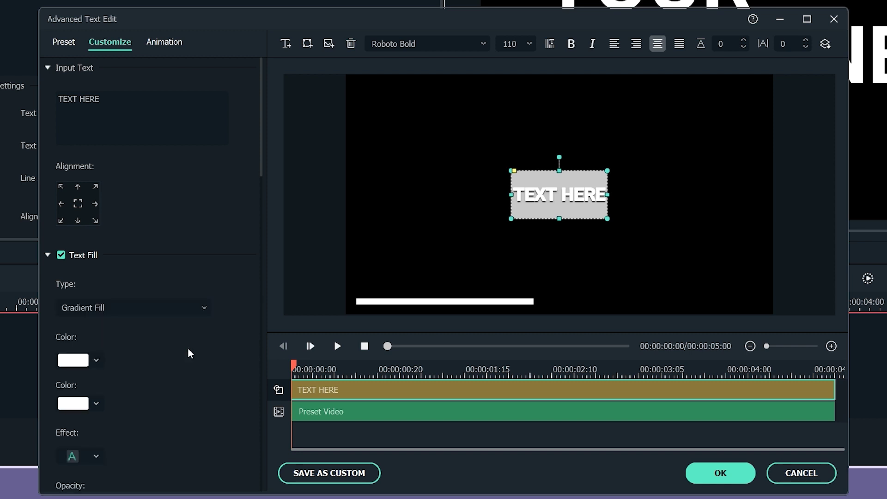
pyautogui.click(101, 358)
pyautogui.click(111, 376)
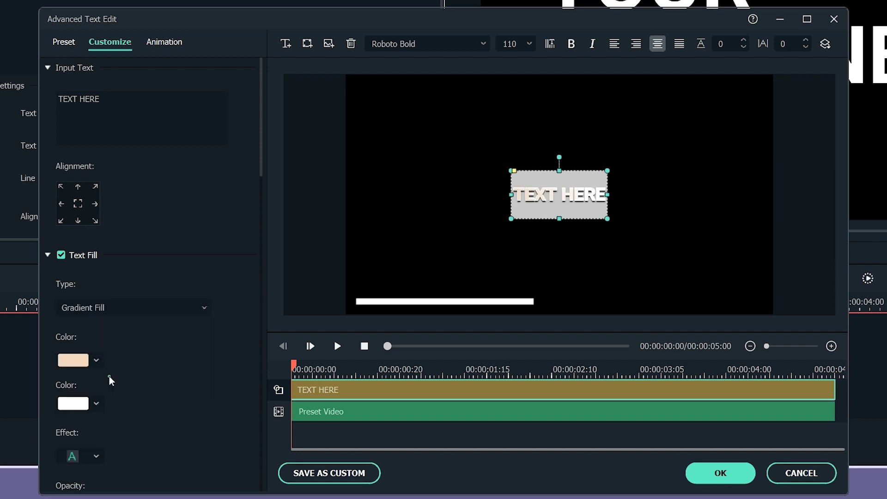
pyautogui.click(96, 402)
pyautogui.click(121, 444)
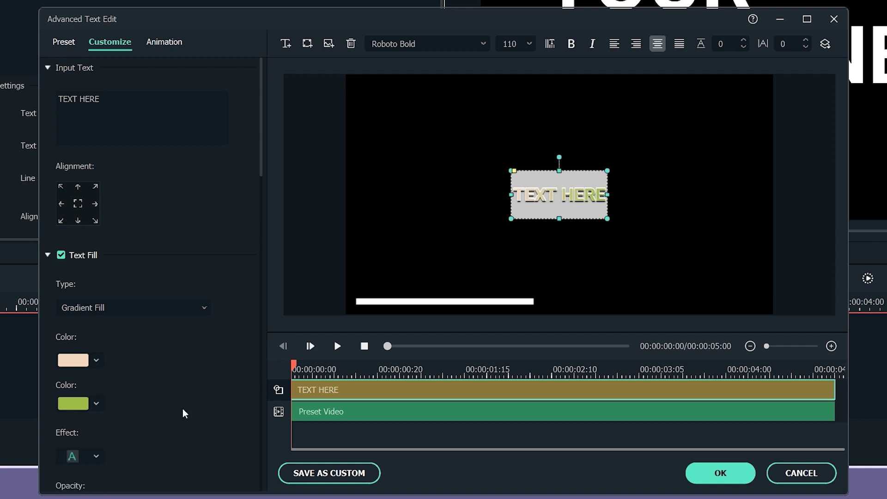
# Try an image fill on the rectangle's text and return its fill type to Text Fill.
pyautogui.click(162, 306)
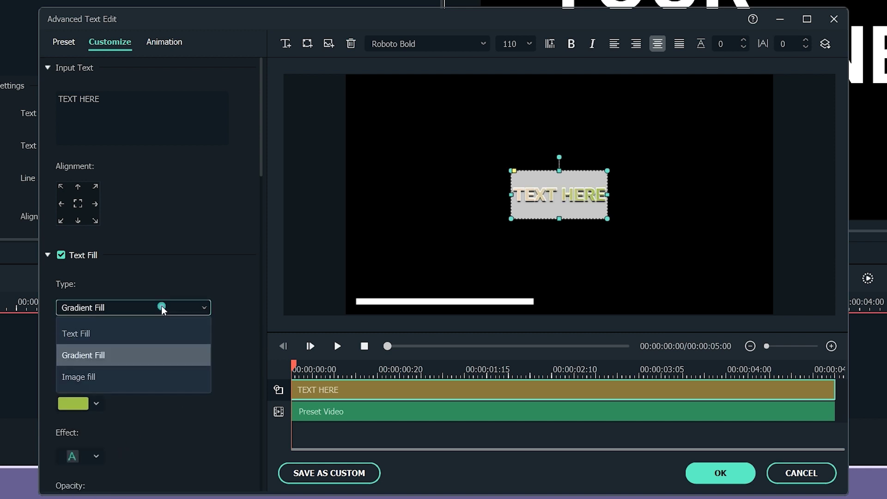
pyautogui.click(109, 373)
pyautogui.click(63, 345)
pyautogui.doubleClick(260, 251)
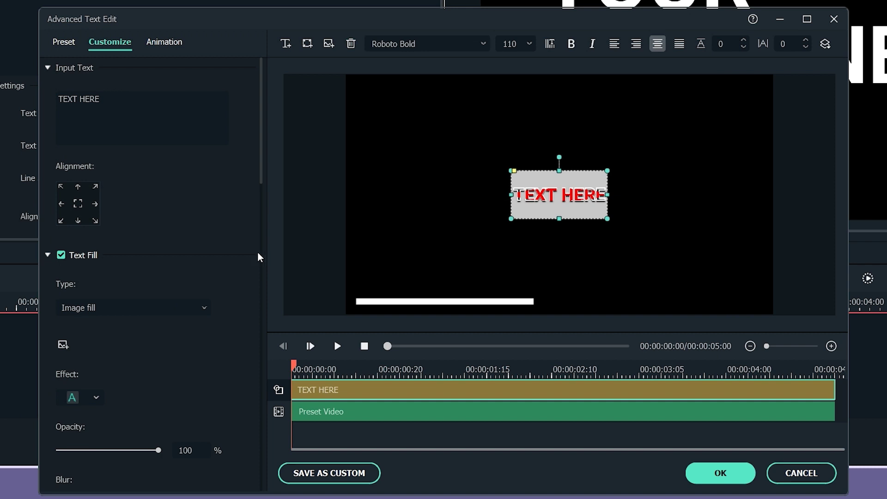
pyautogui.click(176, 307)
pyautogui.click(140, 333)
pyautogui.scroll(-3, 152, 346)
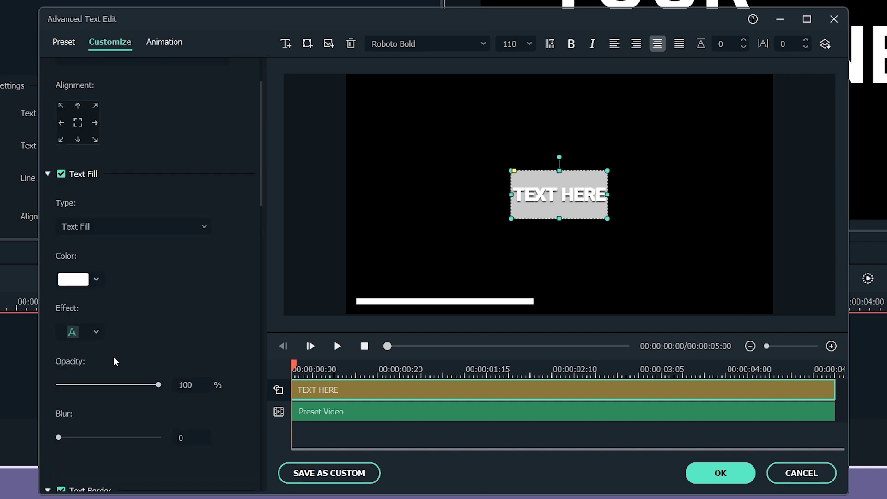
# Try outlined and blurred fill effects on the rectangle's TEXT HERE text and return it to the plain solid effect.
pyautogui.click(97, 331)
pyautogui.click(187, 409)
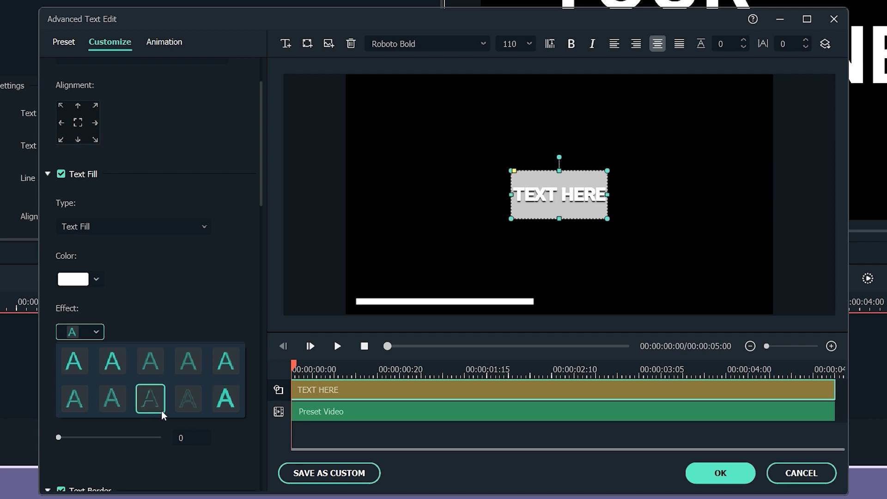
pyautogui.click(71, 400)
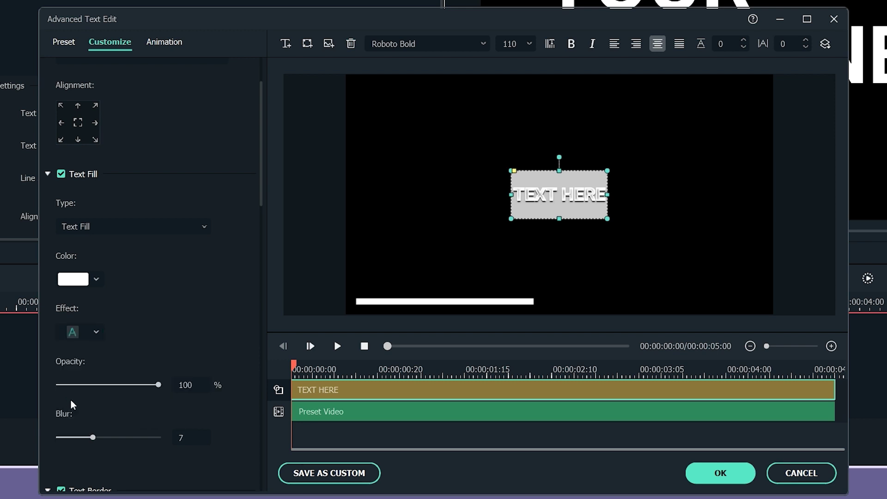
pyautogui.click(96, 279)
pyautogui.click(124, 273)
pyautogui.click(90, 333)
pyautogui.click(76, 361)
# Give the rectangle's text a dark red border with 65% opacity, blur 5 and size 1.
pyautogui.scroll(-5, 70, 277)
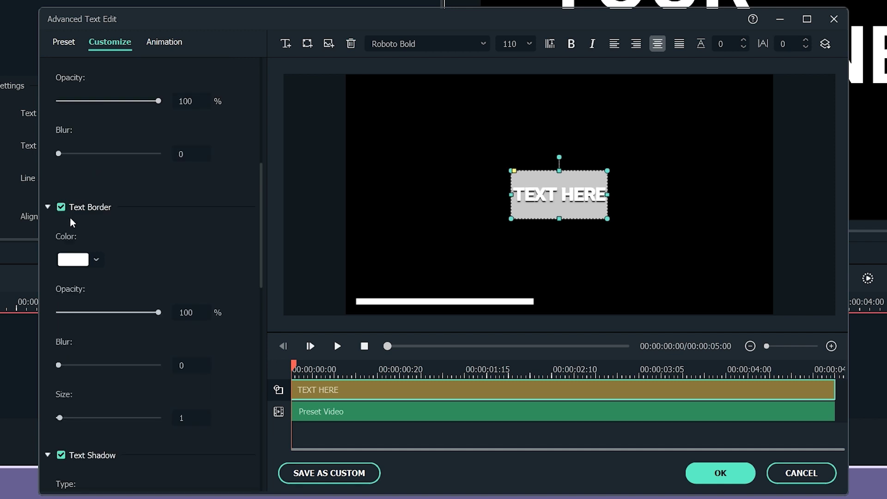
pyautogui.click(96, 259)
pyautogui.click(96, 310)
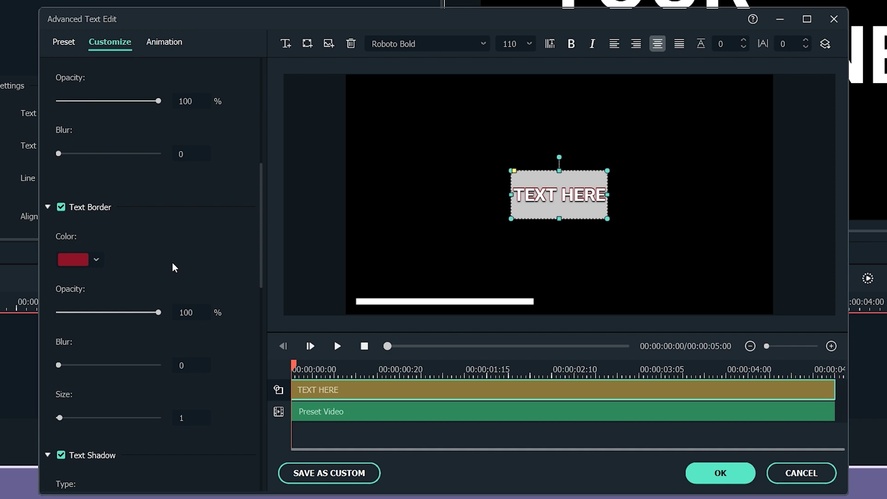
pyautogui.moveTo(158, 312); pyautogui.dragTo(124, 313)
pyautogui.moveTo(57, 364); pyautogui.dragTo(109, 364)
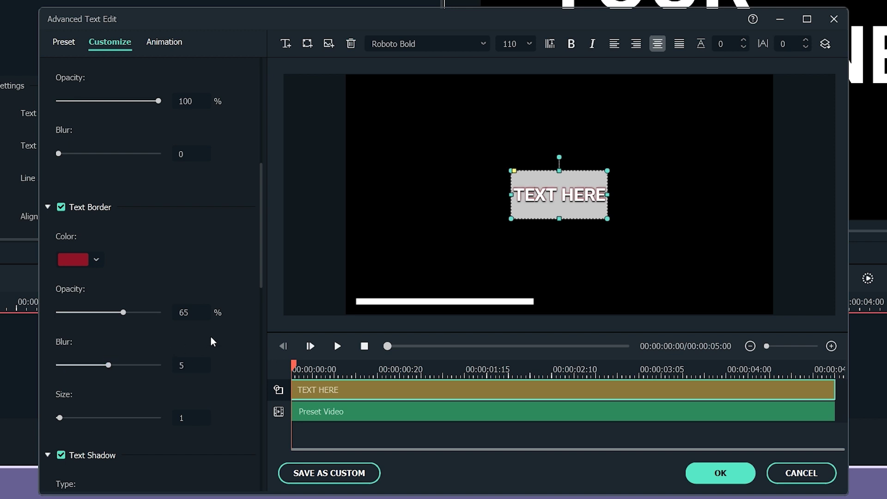
pyautogui.moveTo(58, 417)
pyautogui.mouseDown()
pyautogui.moveTo(113, 418)
pyautogui.moveTo(59, 417)
pyautogui.mouseUp()
# Choose a different shadow type for the rectangle's TEXT HERE text.
pyautogui.moveTo(259, 239); pyautogui.dragTo(261, 347)
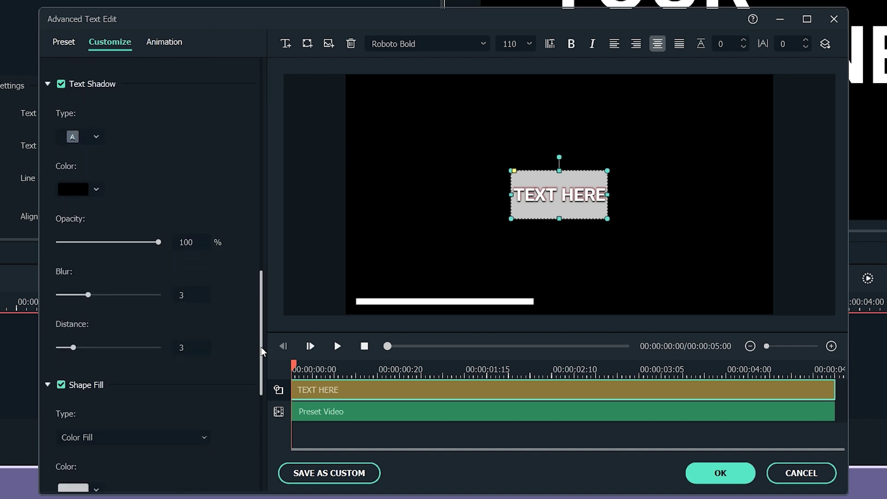
pyautogui.click(96, 137)
pyautogui.click(196, 162)
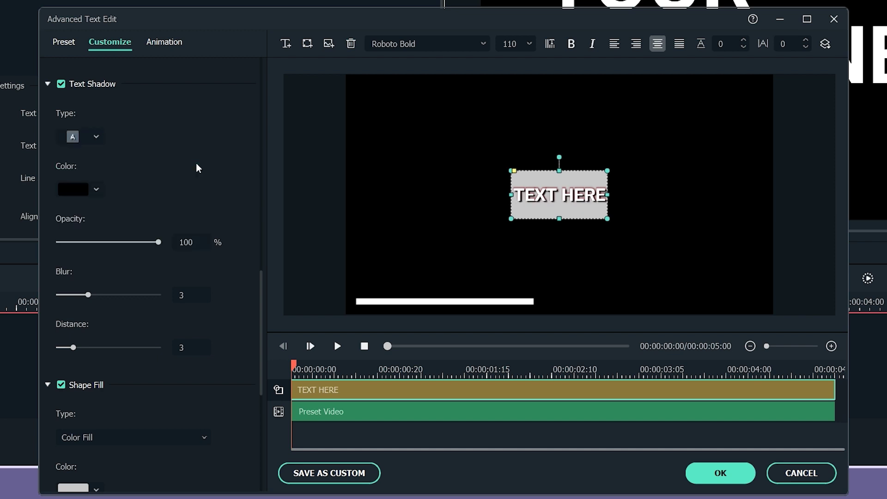
# Try a dark red color fill on the rectangle shape behind the text.
pyautogui.moveTo(260, 277); pyautogui.dragTo(255, 354)
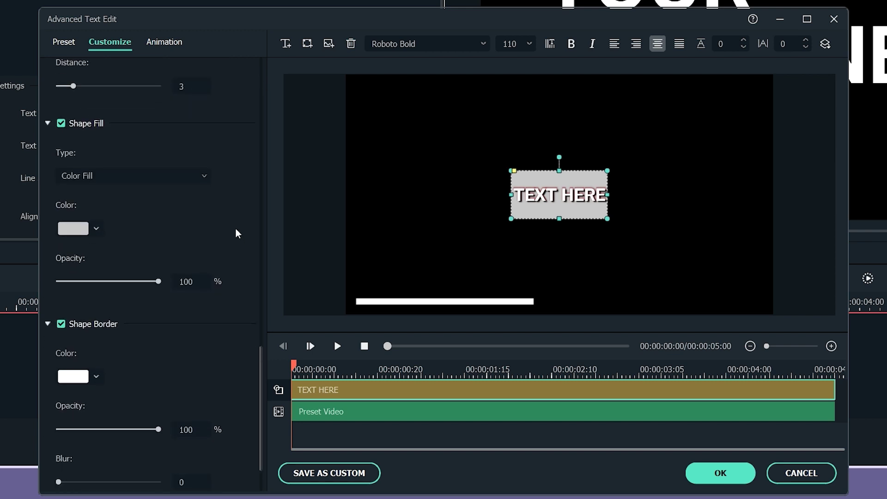
pyautogui.click(97, 229)
pyautogui.click(97, 281)
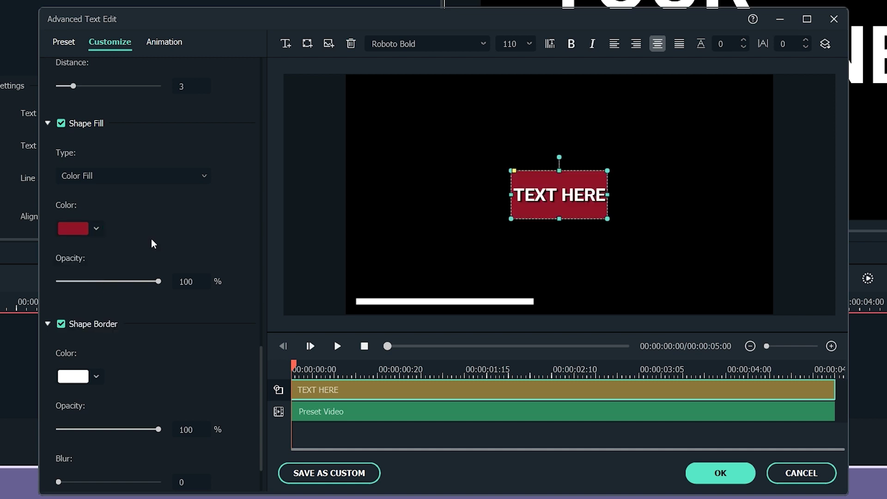
# Fill the rectangle shape with a gradient from light pink to olive green at a 360° angle.
pyautogui.click(180, 178)
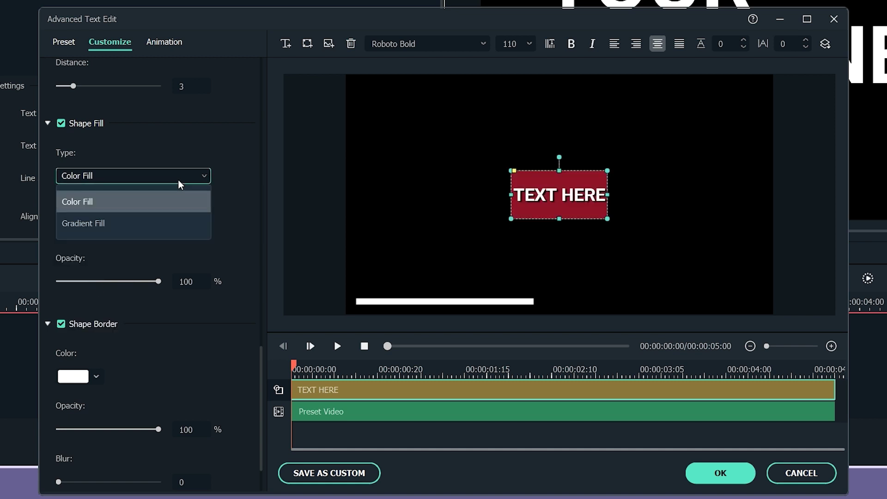
pyautogui.click(146, 223)
pyautogui.click(95, 232)
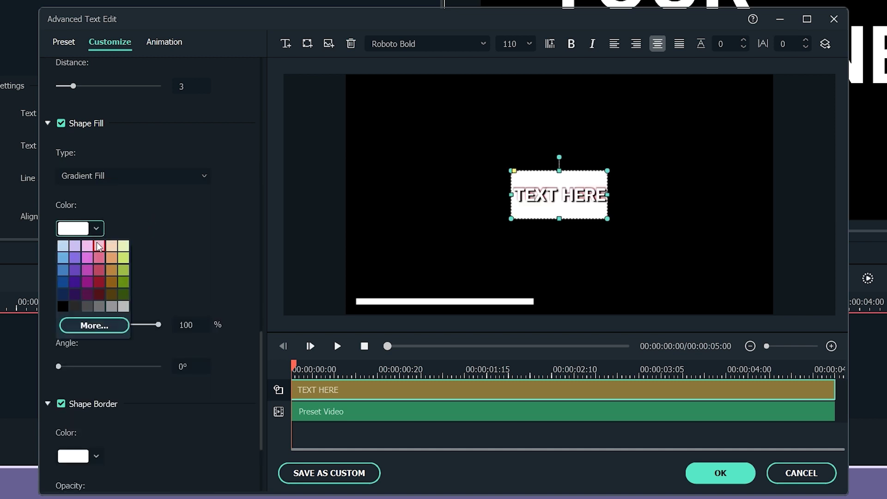
pyautogui.click(97, 244)
pyautogui.click(96, 272)
pyautogui.click(121, 326)
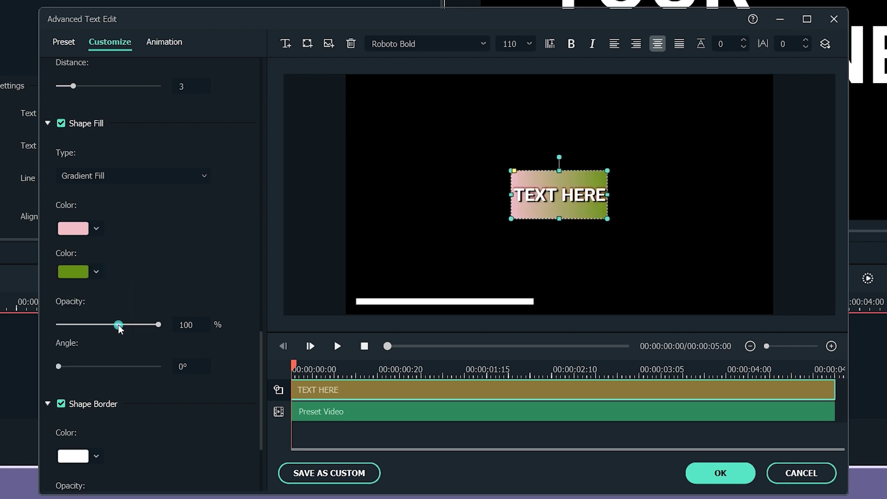
pyautogui.scroll(-3, 262, 368)
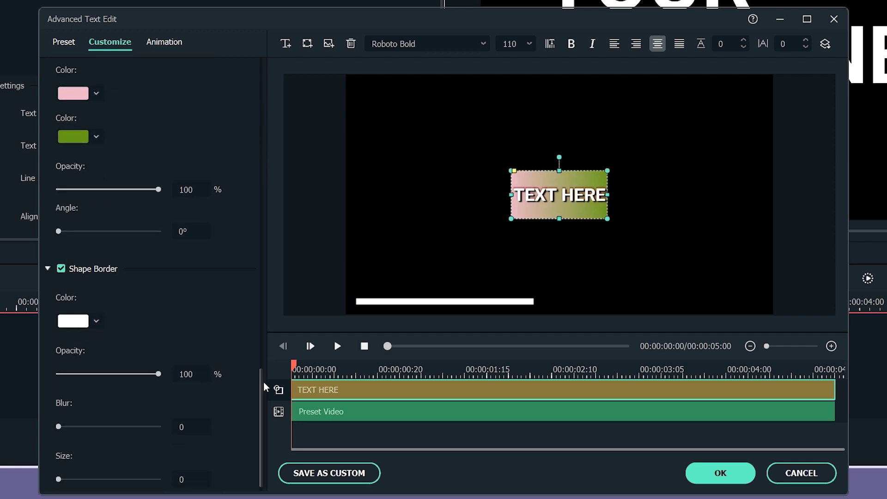
pyautogui.moveTo(59, 232); pyautogui.dragTo(177, 238)
# Give the rectangle shape a purple border with size 12 and blur 4.
pyautogui.scroll(-1, 251, 268)
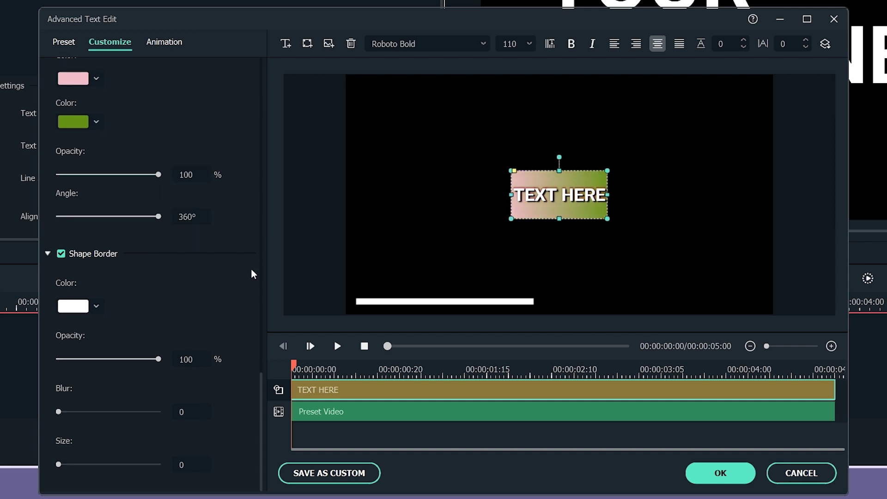
pyautogui.click(96, 306)
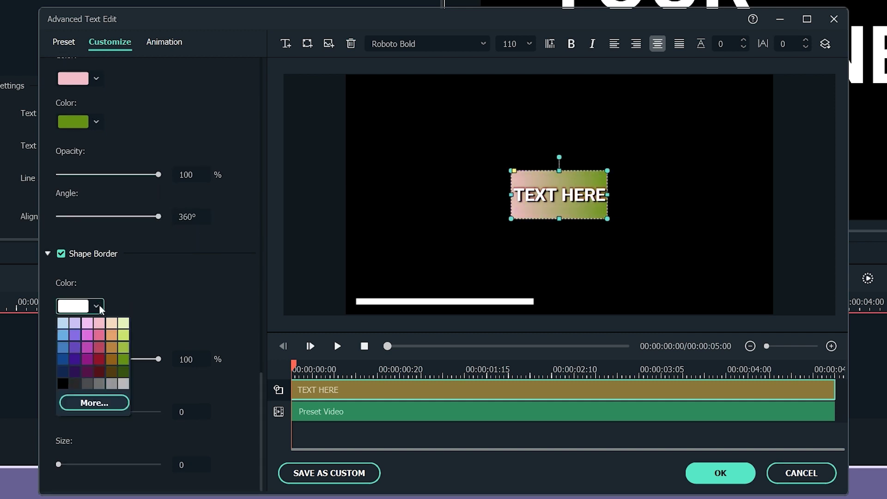
pyautogui.click(73, 344)
pyautogui.moveTo(58, 464); pyautogui.dragTo(82, 464)
pyautogui.moveTo(58, 411); pyautogui.dragTo(98, 411)
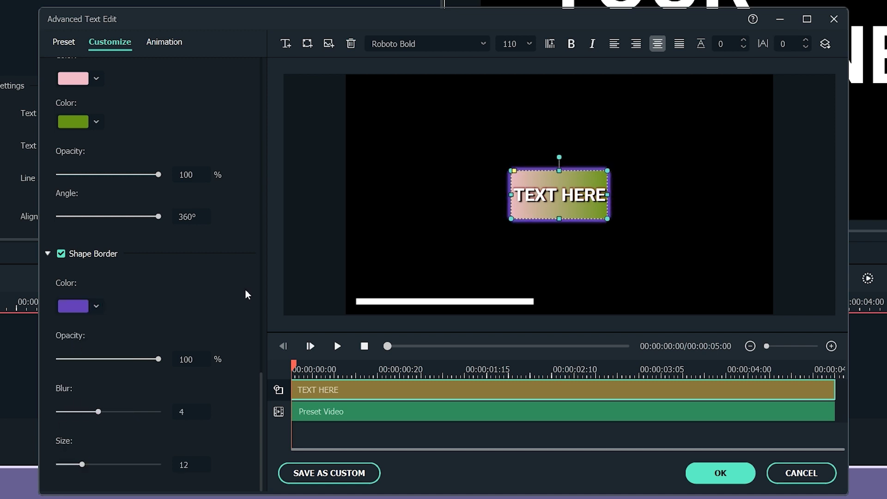
# Insert the red circle PNG image from Downloads, shrink it and place it above the start of the white line.
pyautogui.click(327, 43)
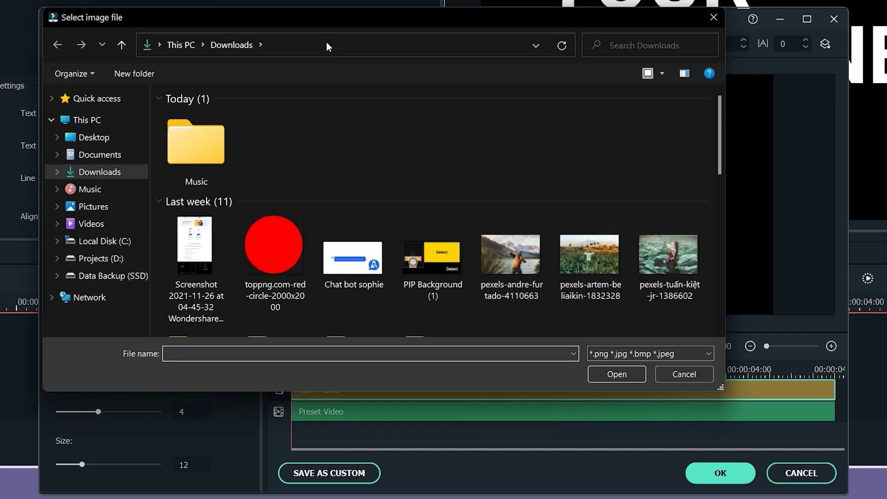
pyautogui.doubleClick(278, 257)
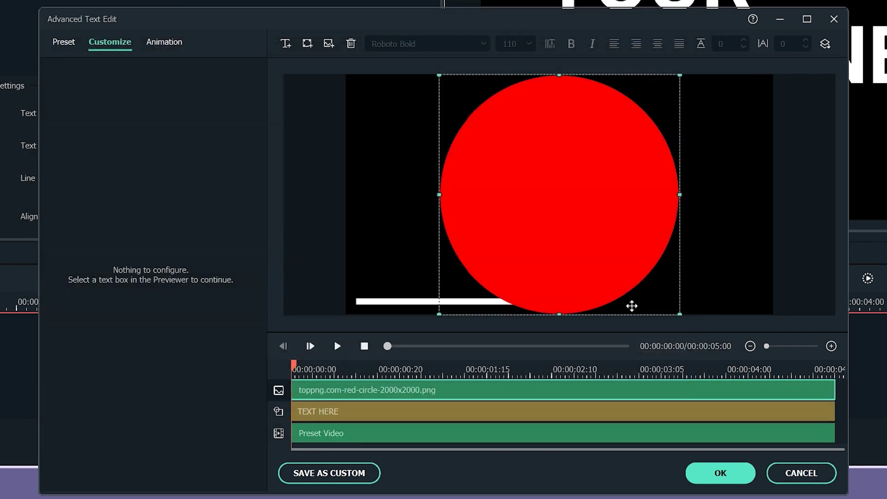
pyautogui.moveTo(680, 314); pyautogui.dragTo(512, 147)
pyautogui.moveTo(508, 109); pyautogui.dragTo(363, 268)
# Move the gradient rectangle beside the red circle and shorten the white line so it ends just past the rectangle.
pyautogui.moveTo(559, 194); pyautogui.dragTo(451, 268)
pyautogui.click(531, 301)
pyautogui.moveTo(533, 302); pyautogui.dragTo(510, 301)
pyautogui.click(571, 284)
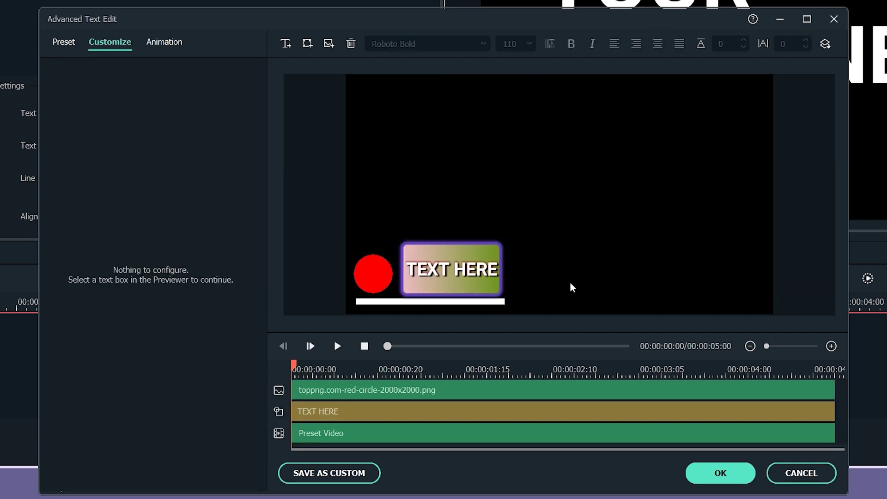
# Try adding a new text box to the title, and delete it again.
pyautogui.click(289, 46)
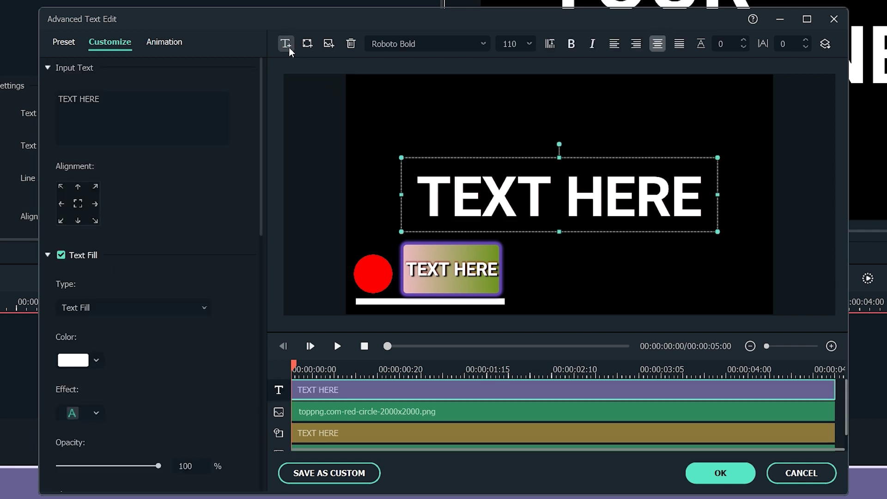
pyautogui.click(508, 211)
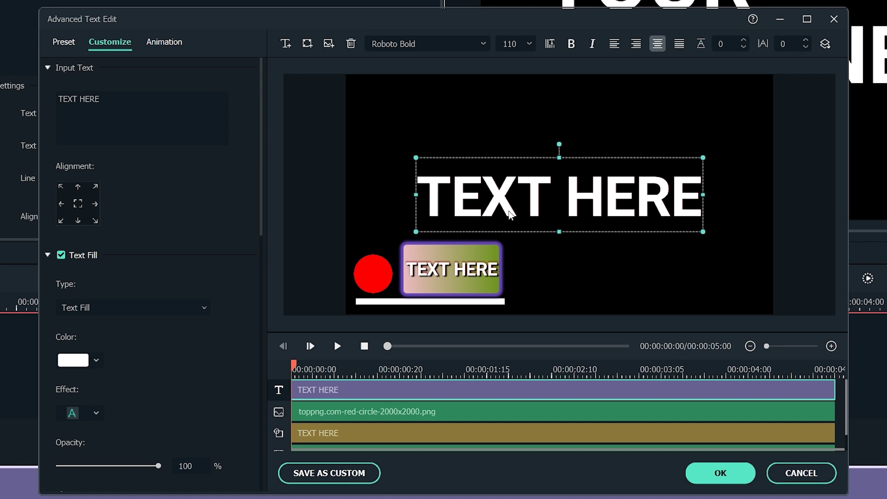
pyautogui.press('Delete')
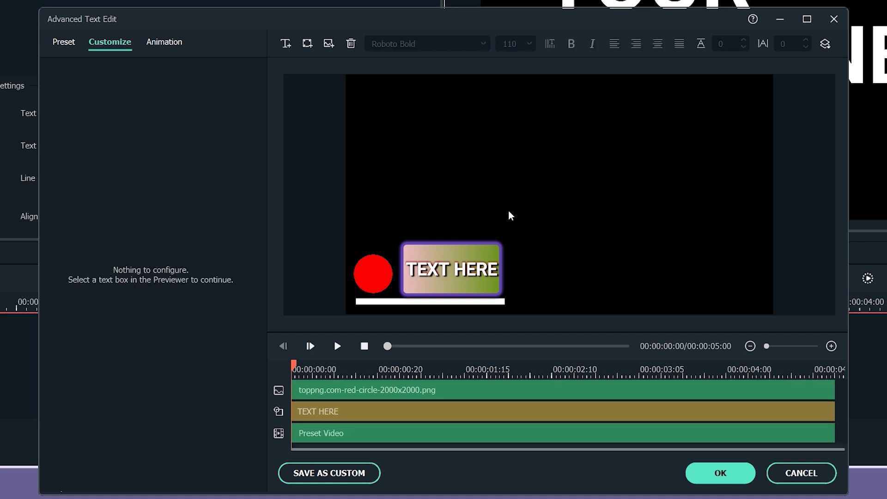
# Apply the Drop1 animation to the red circle and the Cinema style animation to the gradient rectangle's text.
pyautogui.click(381, 272)
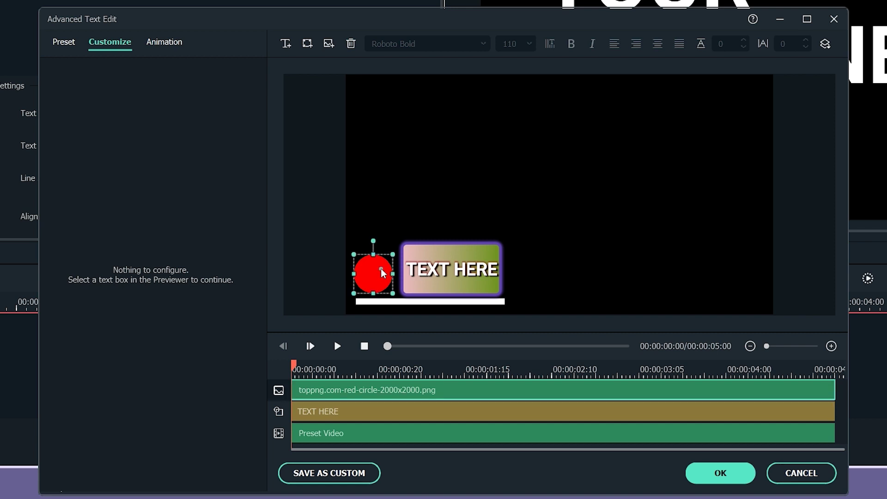
pyautogui.click(176, 42)
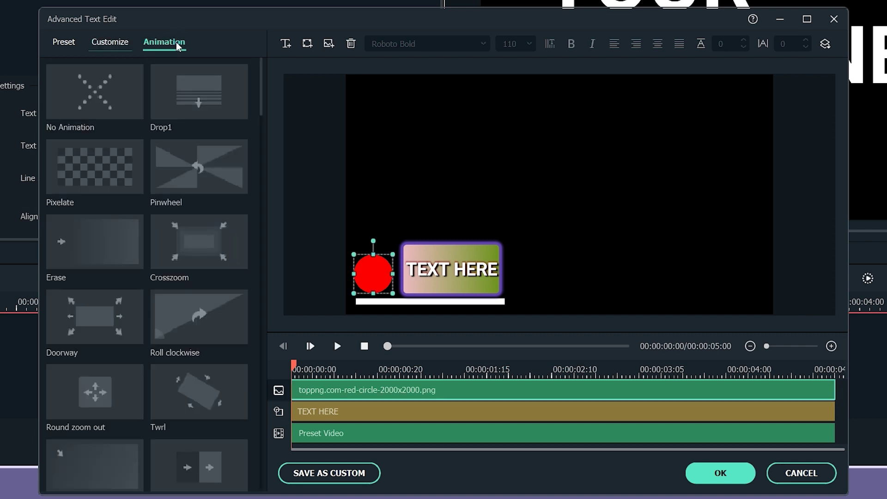
pyautogui.scroll(-15, 185, 182)
pyautogui.scroll(15, 185, 181)
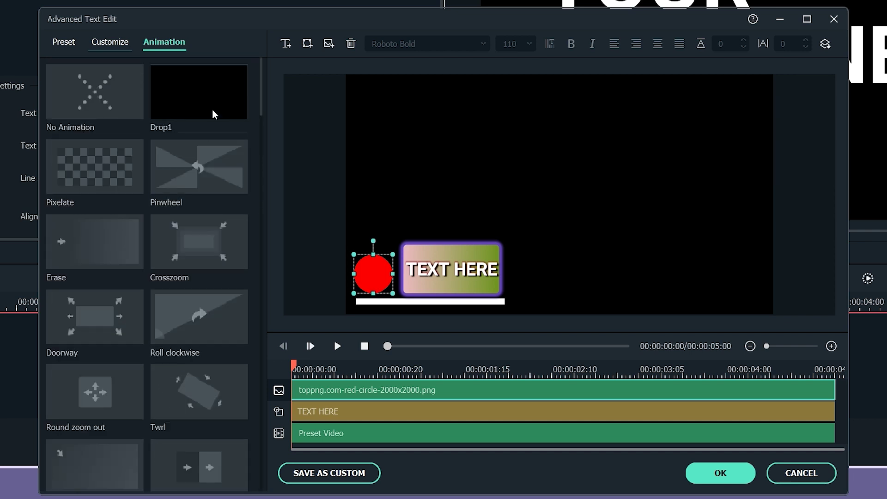
pyautogui.click(213, 105)
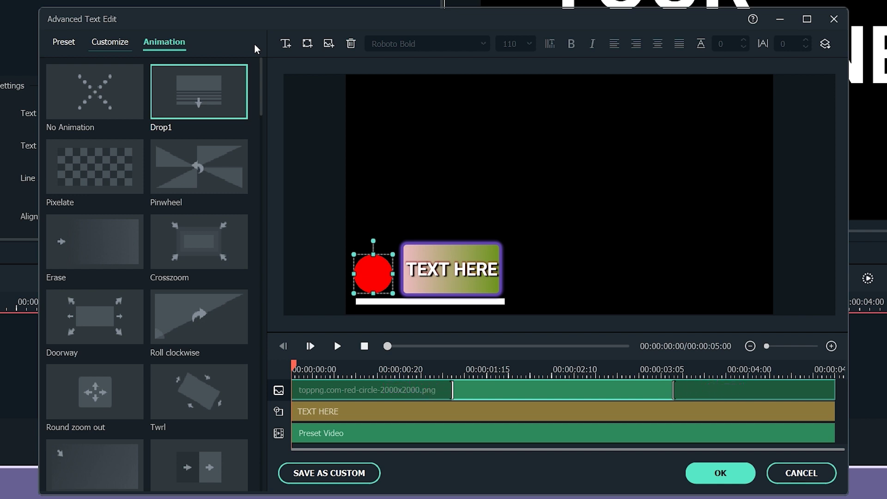
pyautogui.click(454, 408)
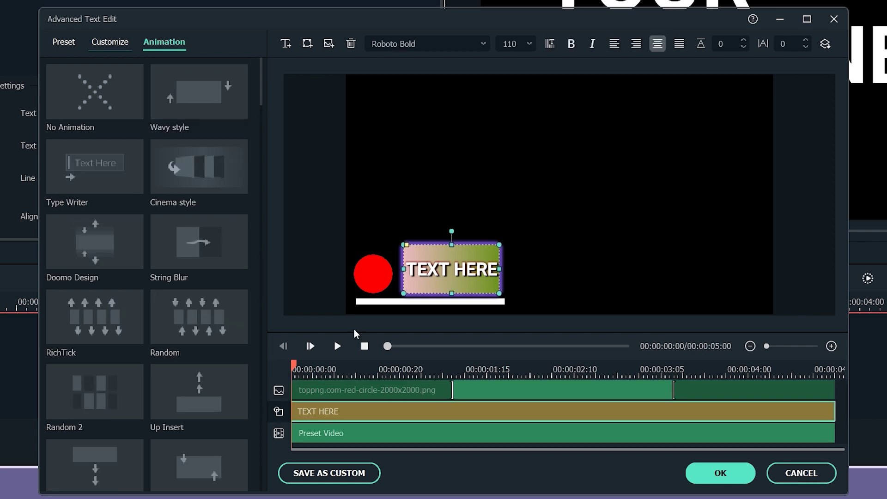
pyautogui.doubleClick(194, 189)
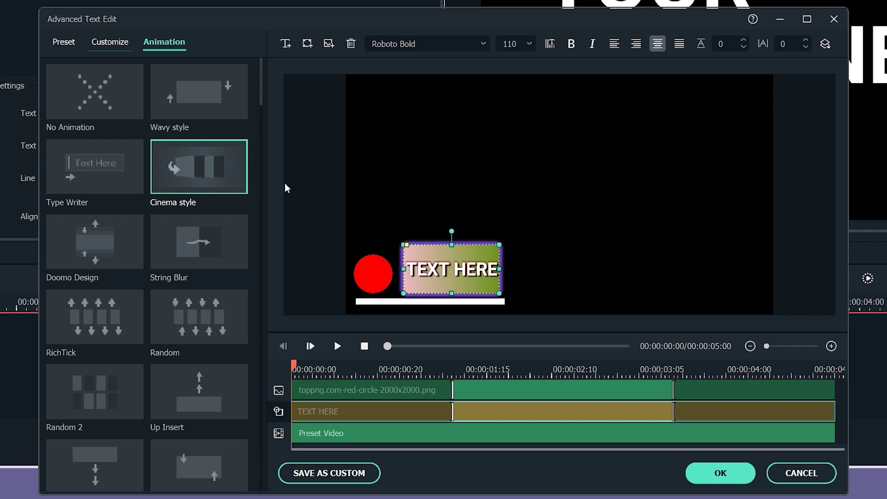
# Shorten the circle's and text's animations, ending the intro at 00:00:00:24 and starting the outro later, and preview the title.
pyautogui.moveTo(452, 391); pyautogui.dragTo(396, 390)
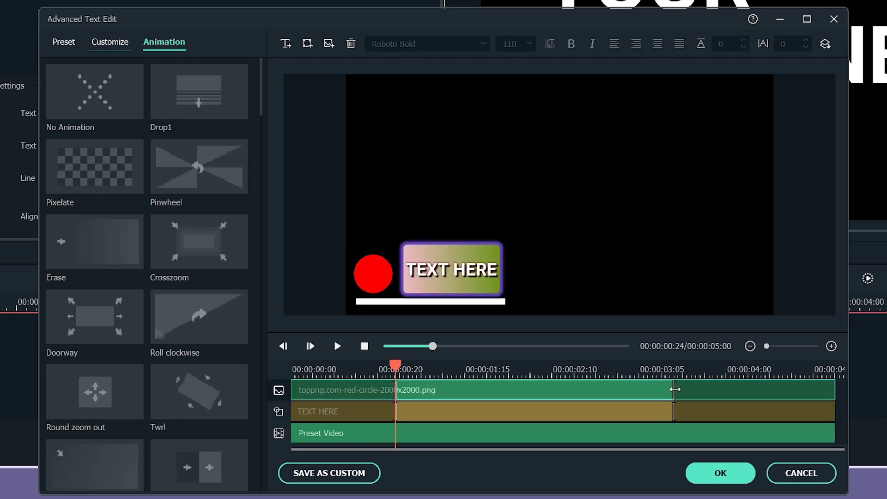
pyautogui.moveTo(673, 412); pyautogui.dragTo(728, 416)
pyautogui.click(337, 346)
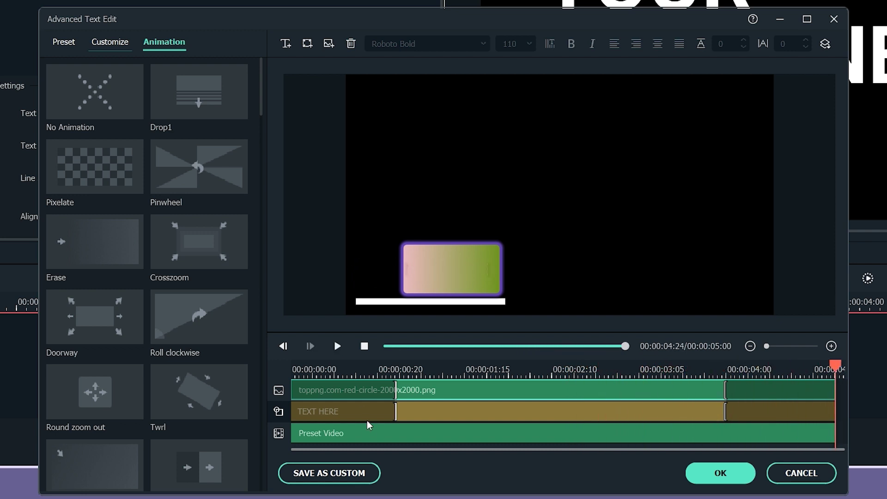
# Save the design as a custom title preset named My title.
pyautogui.click(360, 474)
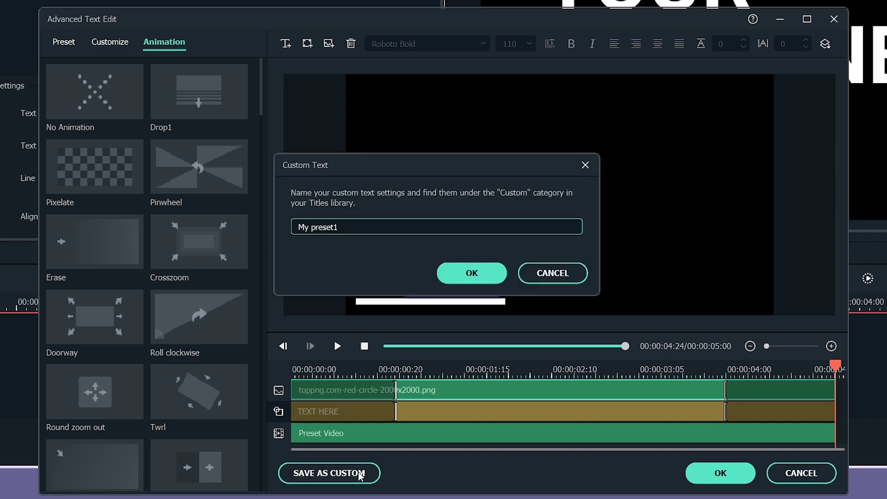
pyautogui.hotkey('ctrl', 'a')
pyautogui.write('My title')
pyautogui.click(495, 278)
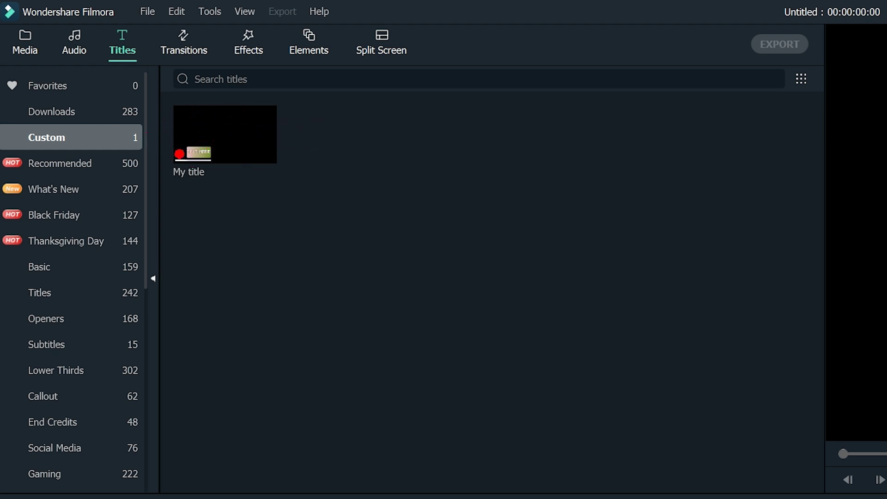
# Place the custom title My title at the start of the video track, preview it and open it for editing.
pyautogui.moveTo(241, 133); pyautogui.dragTo(21, 419)
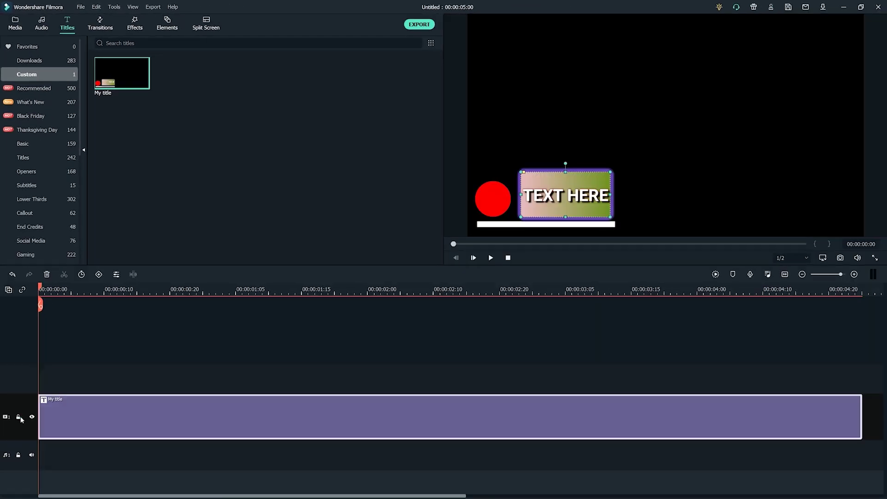
pyautogui.click(490, 257)
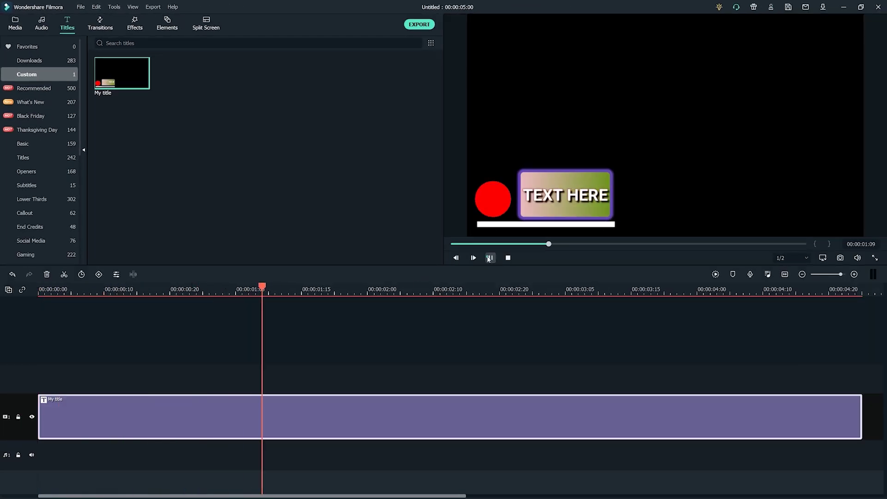
pyautogui.doubleClick(426, 412)
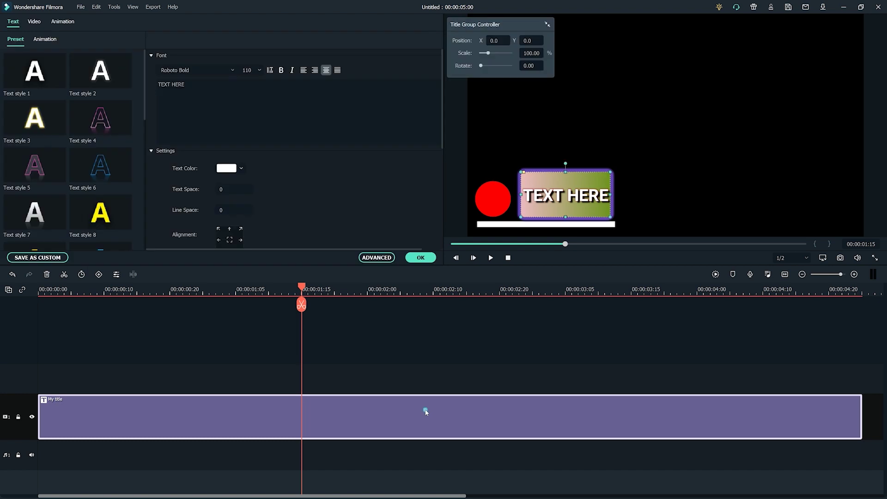
# Change the title's text to "TEXT HERE !!!" and apply the edit.
pyautogui.click(215, 102)
pyautogui.write('!!!')
pyautogui.click(417, 258)
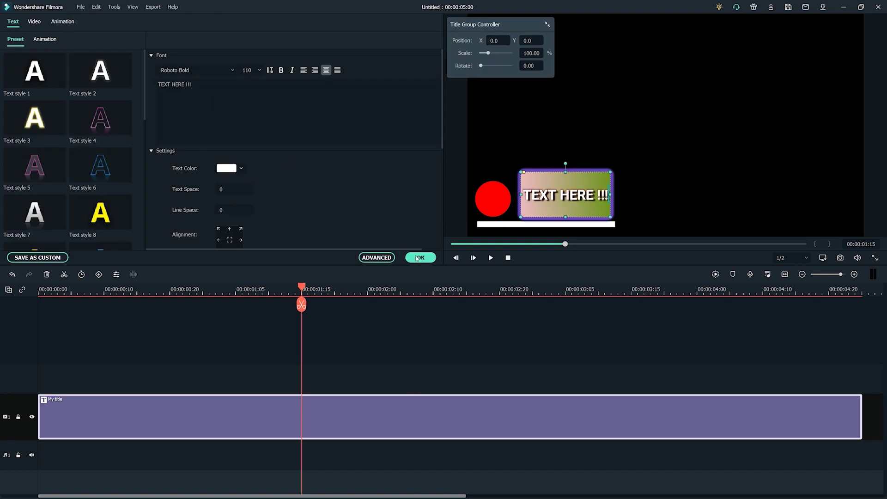
pyautogui.click(381, 345)
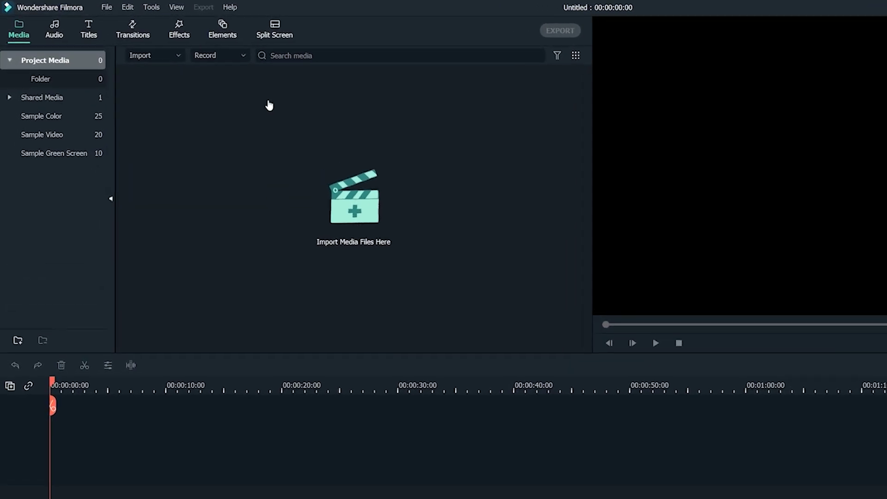
# Open the voice-over recorder and choose Microphone Array (Realtek(R) Audio) as the device, keeping the project muted while recording.
pyautogui.click(281, 64)
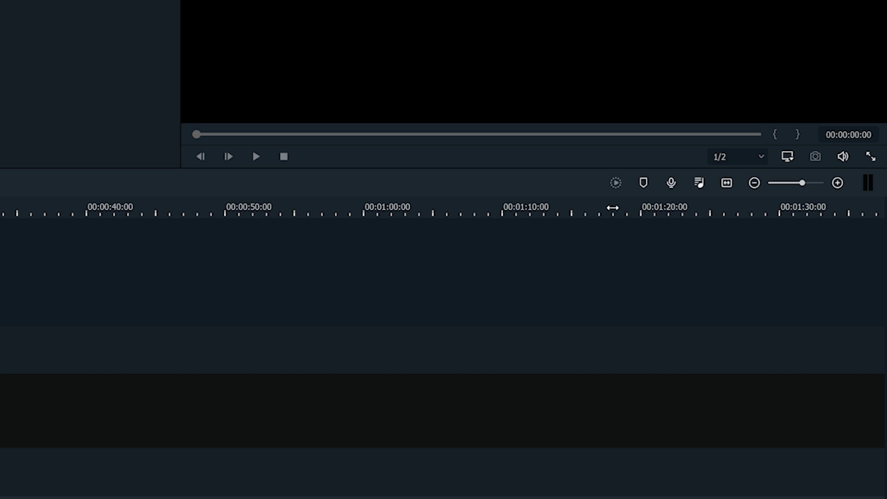
pyautogui.click(672, 184)
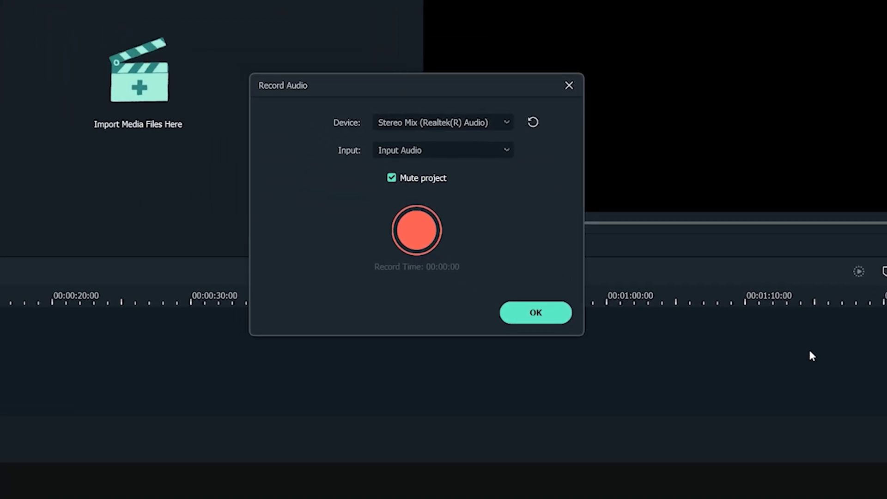
pyautogui.click(507, 123)
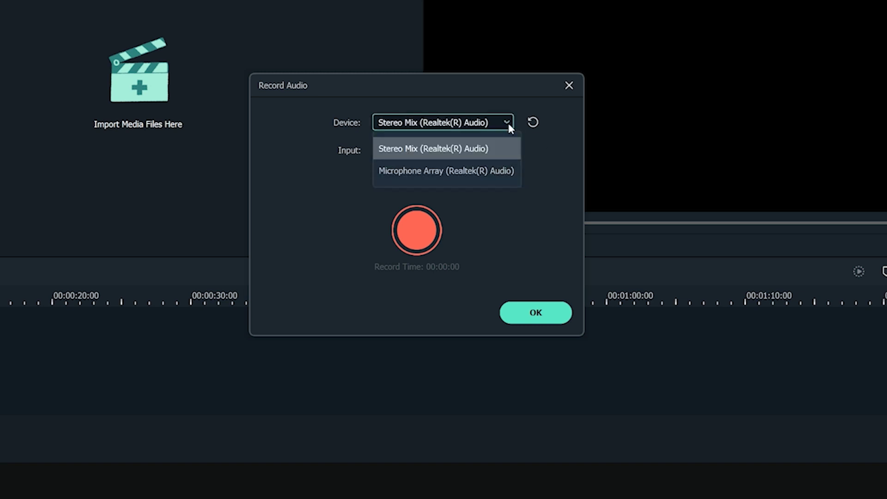
pyautogui.click(485, 172)
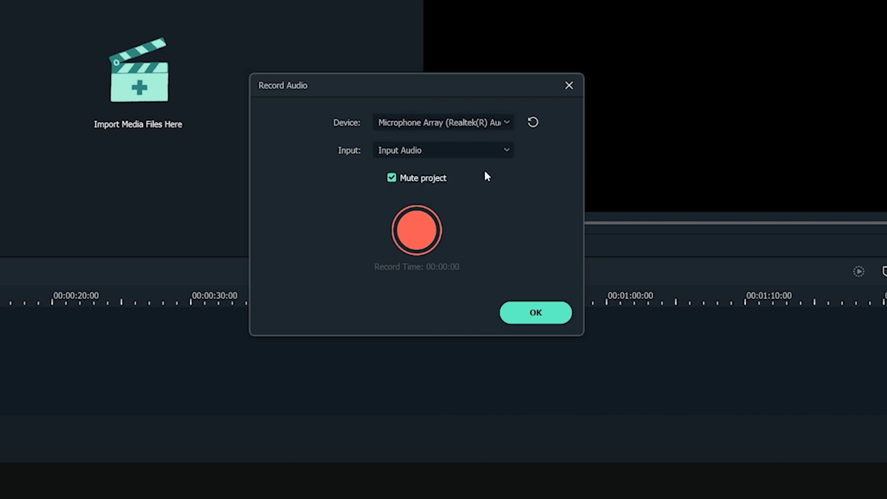
pyautogui.click(392, 178)
pyautogui.click(392, 178)
# Record a microphone voice-over of about 24 seconds, and reveal the recorded audio file in Explorer.
pyautogui.click(422, 230)
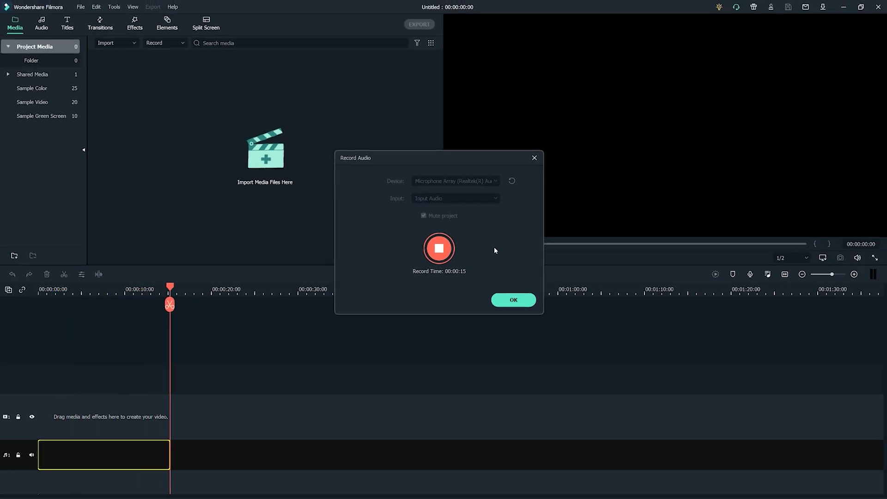
pyautogui.click(439, 248)
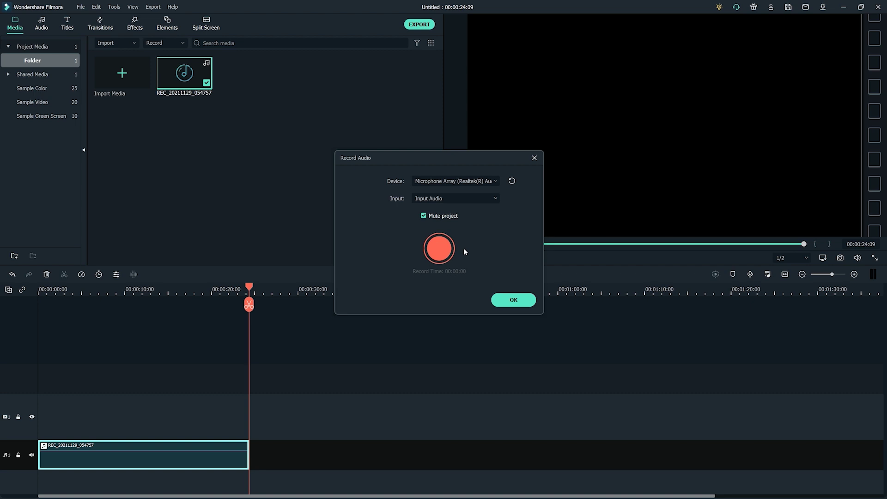
pyautogui.click(514, 300)
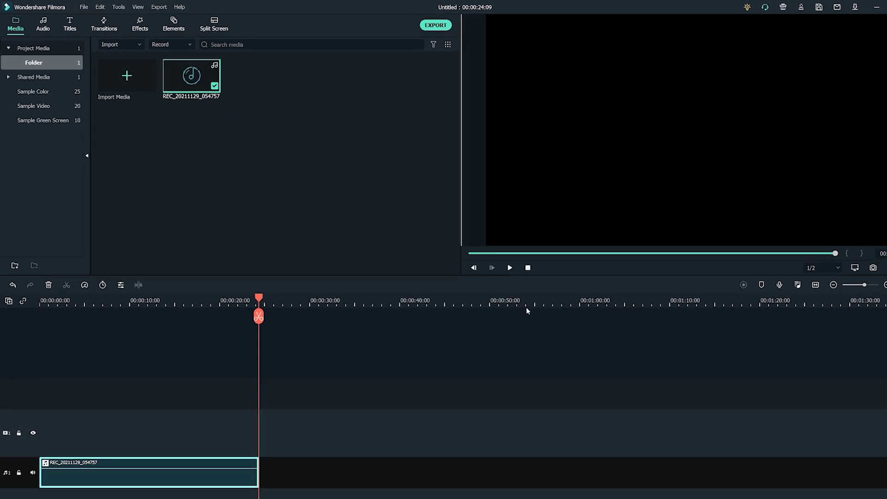
pyautogui.rightClick(258, 110)
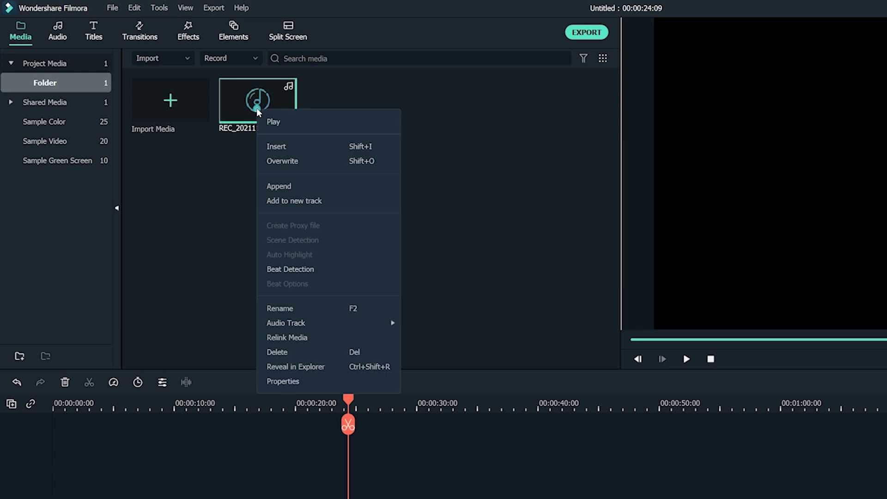
pyautogui.click(377, 367)
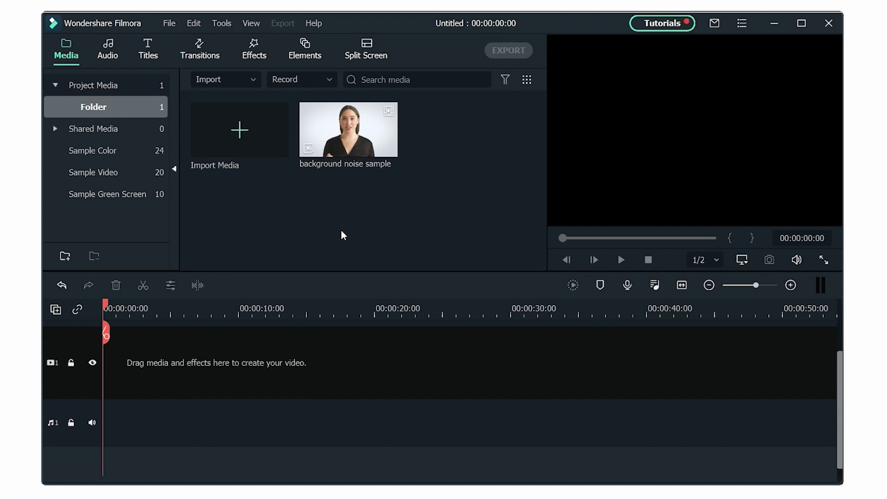
# Place the background noise sample clip at the start of the video track, matching the project to 1920 x 1080 30fps, and fit the timeline.
pyautogui.moveTo(361, 138); pyautogui.dragTo(116, 387)
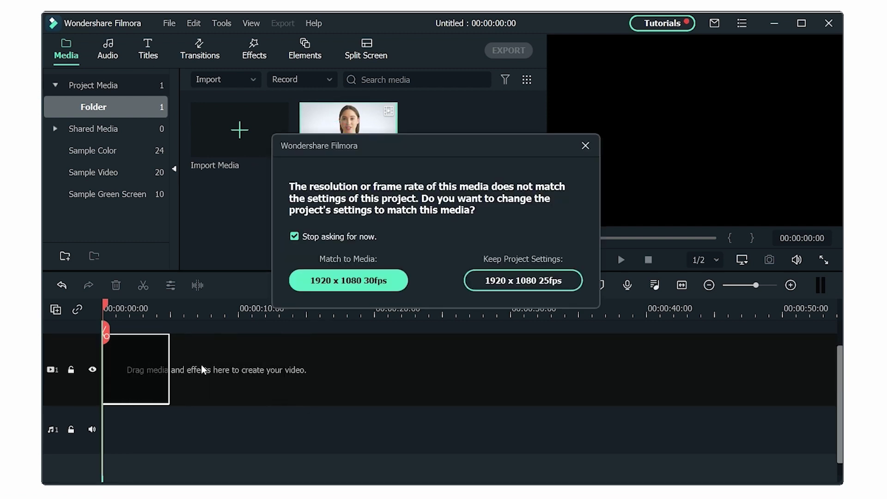
pyautogui.click(377, 283)
pyautogui.click(682, 285)
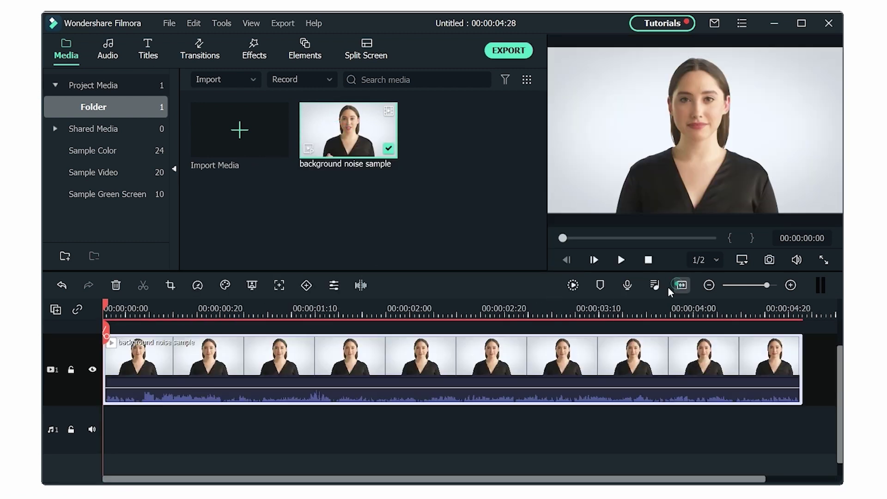
pyautogui.click(384, 456)
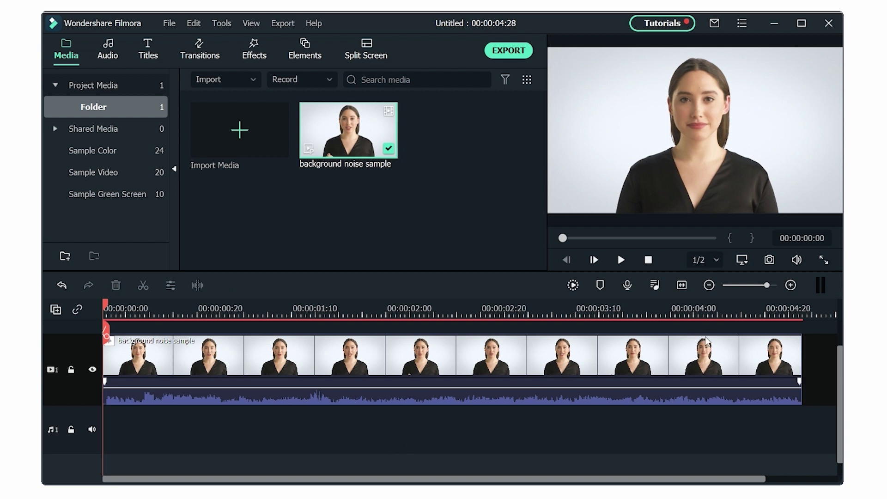
# Split the background noise sample clip at 00:00:03:27, delete the part after the cut, and fit the timeline.
pyautogui.click(723, 315)
pyautogui.moveTo(724, 316); pyautogui.dragTo(656, 315)
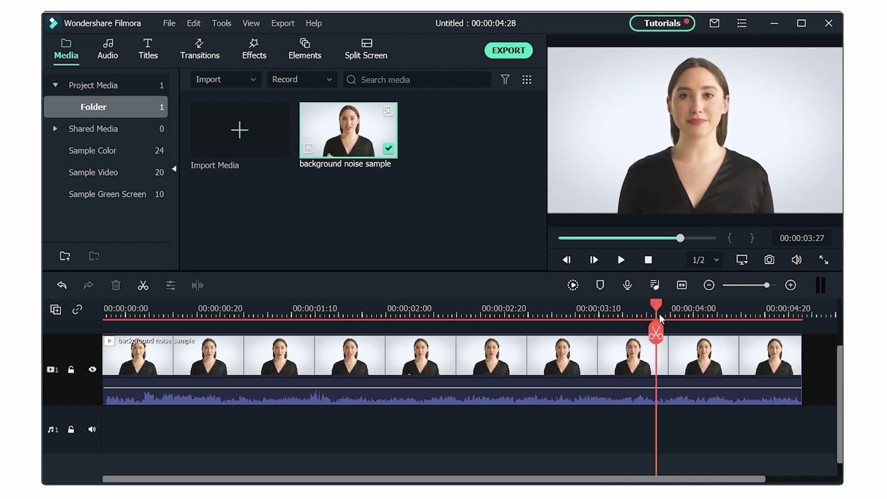
pyautogui.click(657, 334)
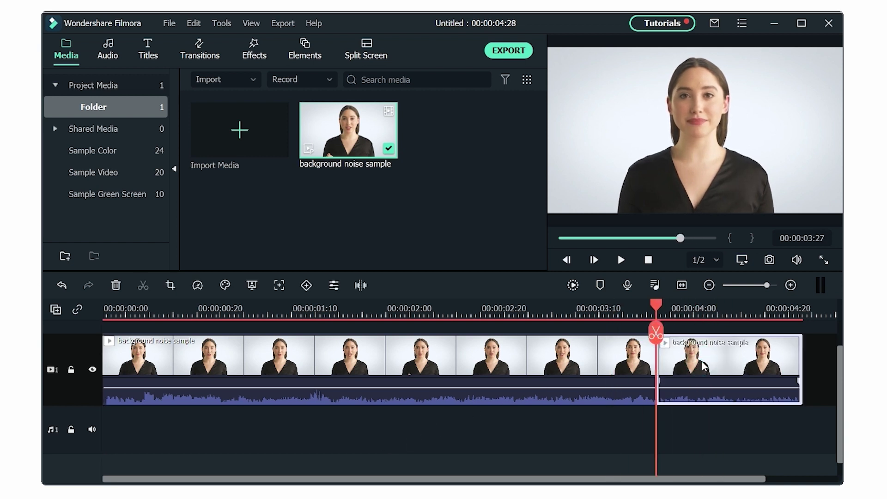
pyautogui.press('Delete')
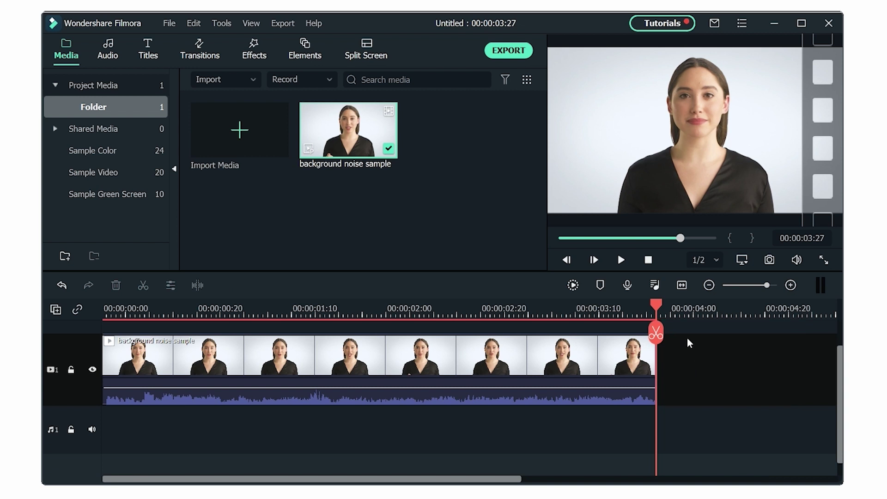
pyautogui.click(681, 285)
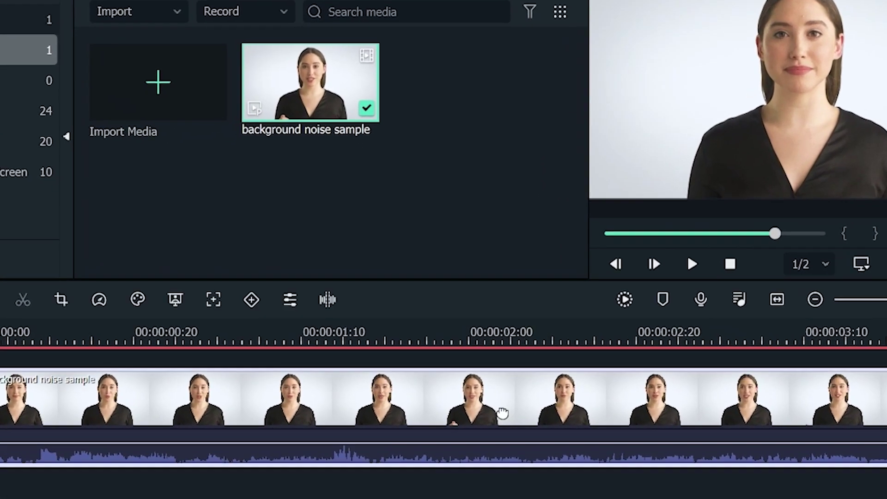
# Detach the audio from the video clip and enable background noise removal on the detached audio.
pyautogui.rightClick(487, 367)
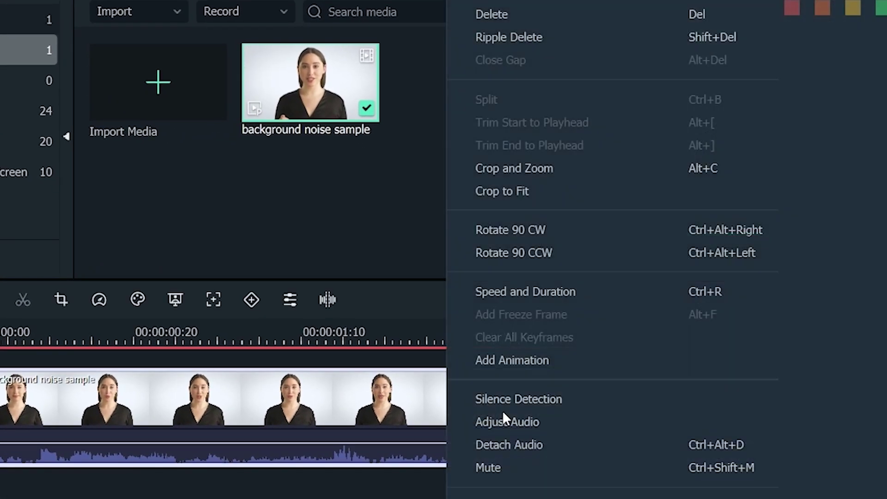
pyautogui.click(548, 448)
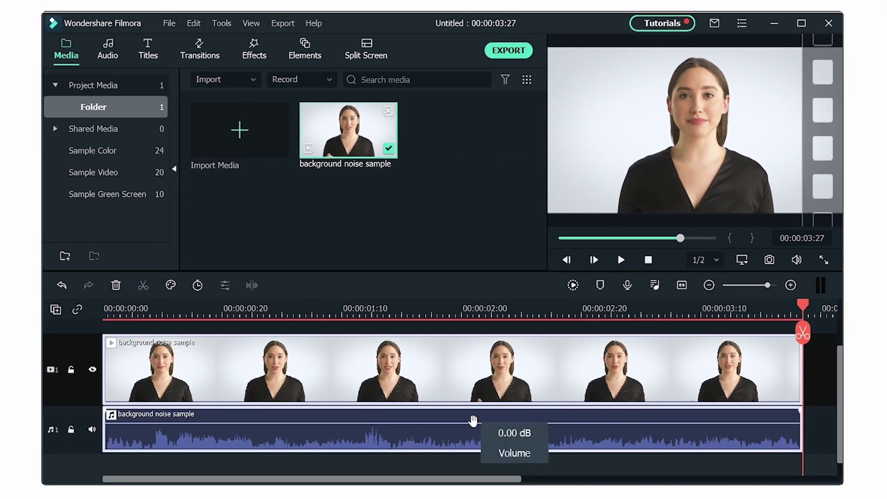
pyautogui.doubleClick(467, 437)
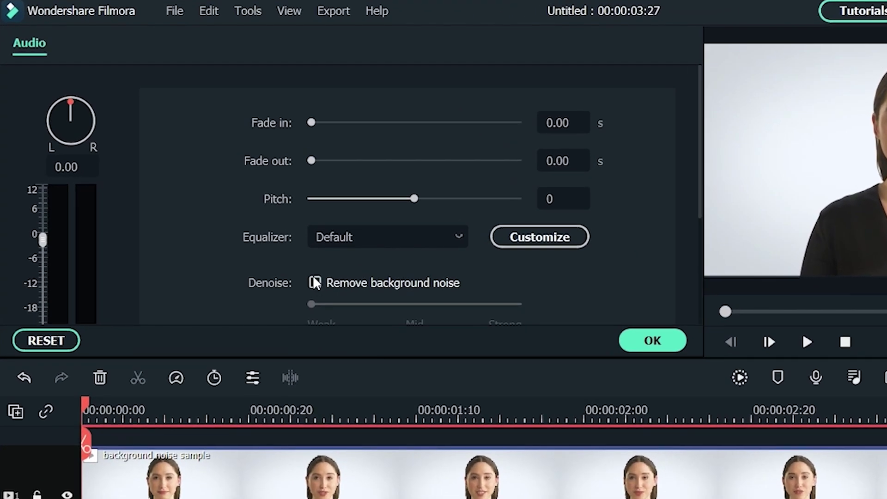
pyautogui.click(268, 218)
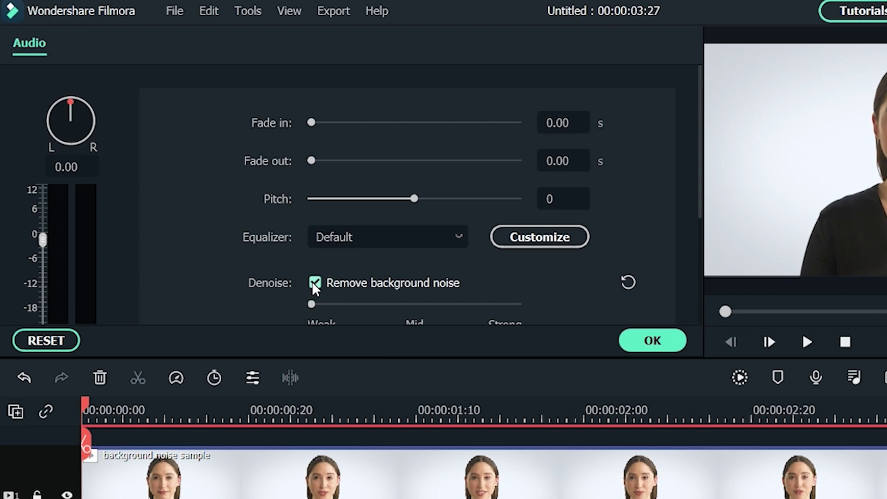
pyautogui.click(646, 342)
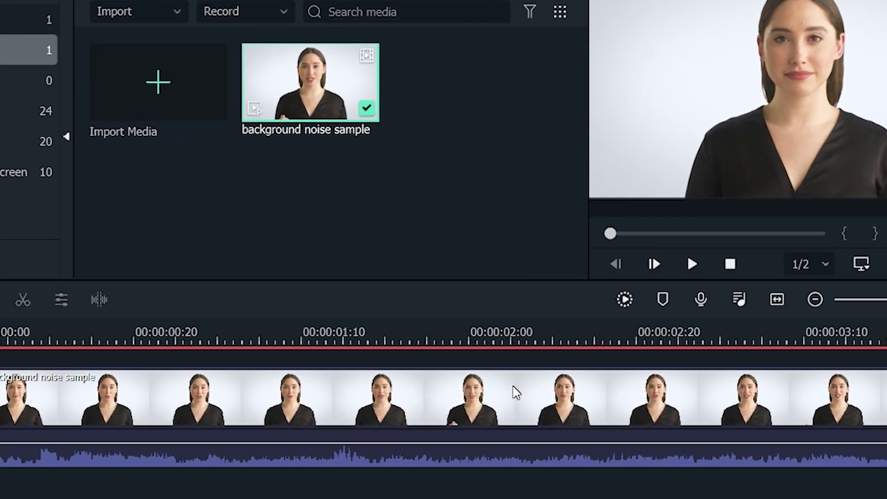
# Enable background noise removal in the video clip's own audio settings, set its strength to Mid, and preview the sound.
pyautogui.doubleClick(512, 390)
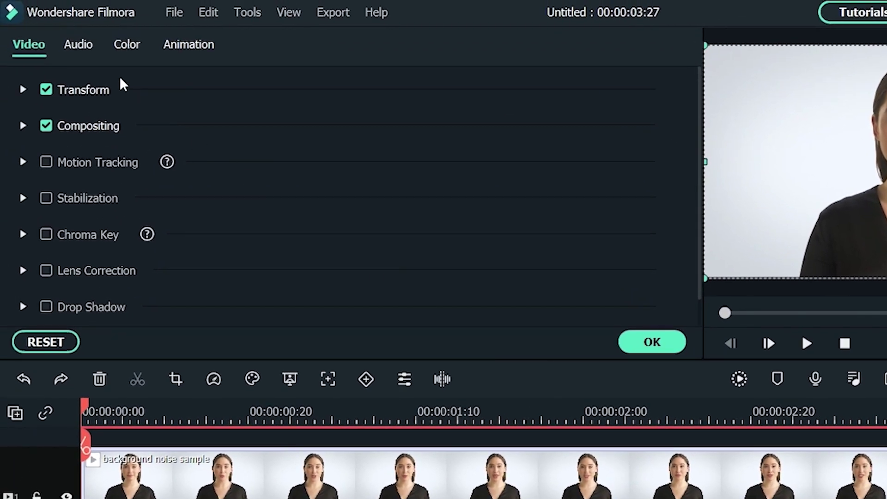
pyautogui.click(84, 50)
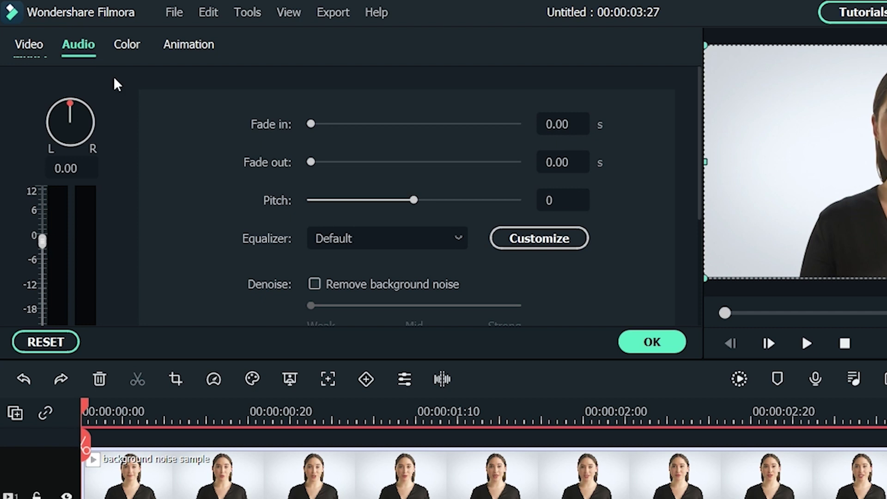
pyautogui.click(315, 284)
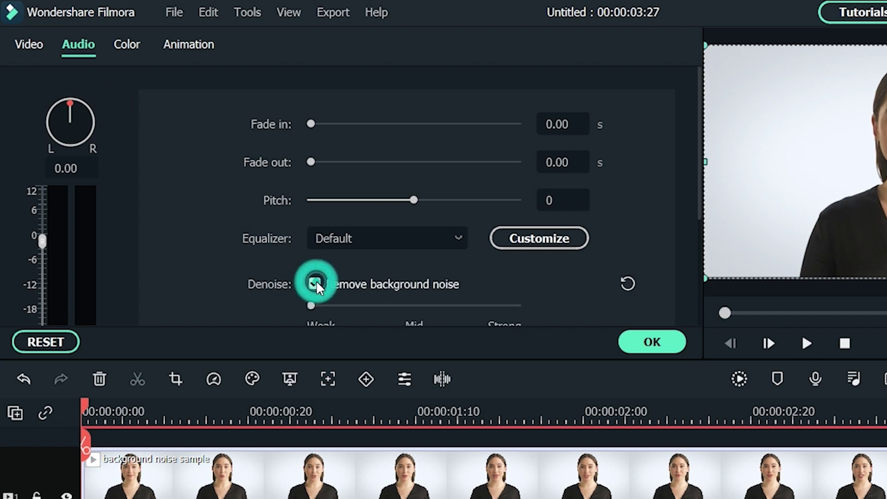
pyautogui.scroll(-1, 271, 270)
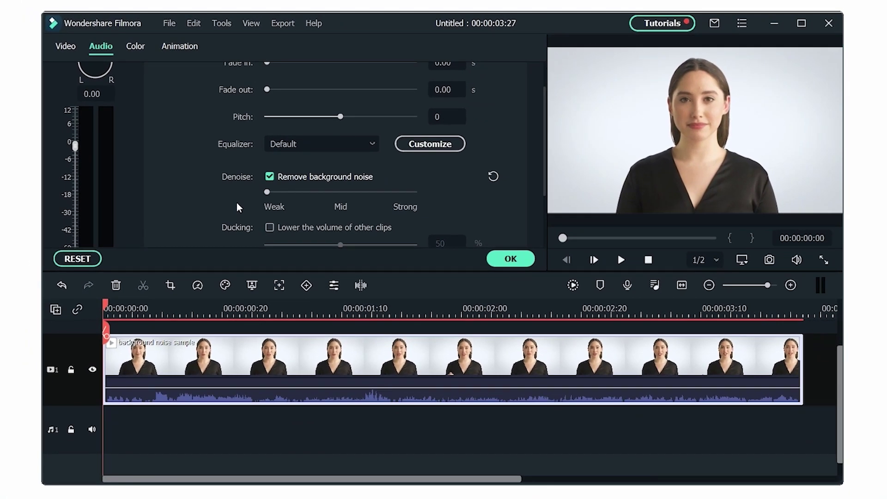
pyautogui.press('space')
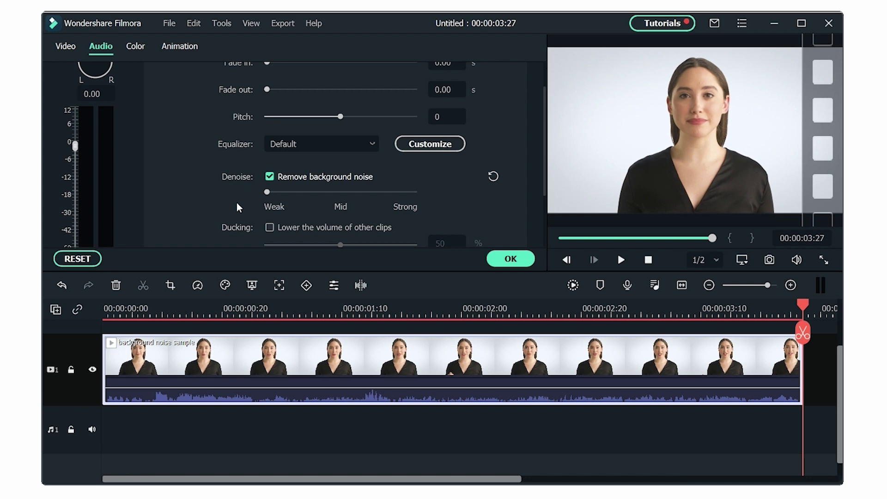
pyautogui.click(339, 192)
pyautogui.press('space')
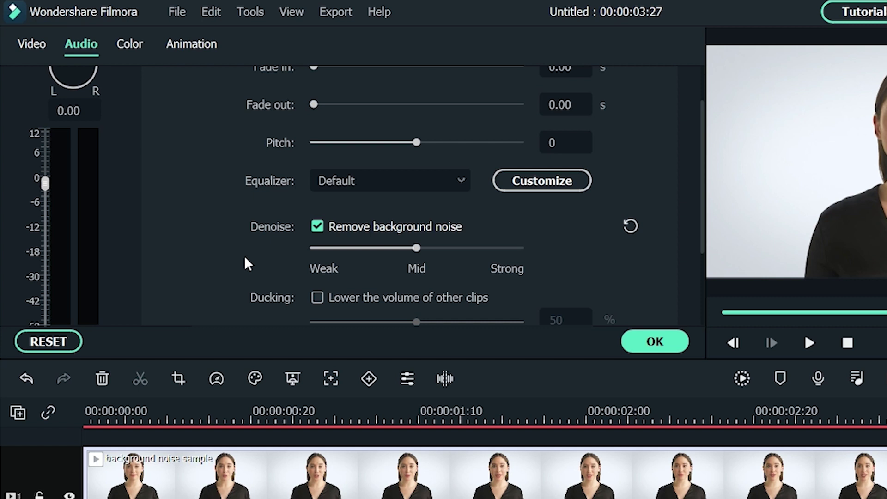
# Set equalizer bands 31 to -3.30, 63 to 4.50, 125 to 8.40, 250 to 12.00, 500 to 9.00 and 1k to 3.90, preview and apply.
pyautogui.click(555, 190)
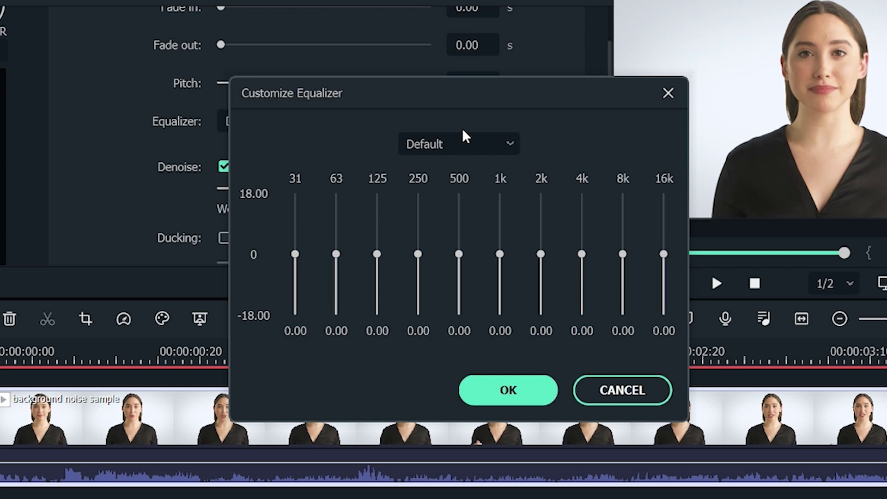
pyautogui.moveTo(296, 255); pyautogui.dragTo(296, 266)
pyautogui.moveTo(336, 254); pyautogui.dragTo(336, 240)
pyautogui.moveTo(377, 254); pyautogui.dragTo(378, 228)
pyautogui.moveTo(417, 253); pyautogui.dragTo(418, 215)
pyautogui.moveTo(458, 254); pyautogui.dragTo(458, 225)
pyautogui.moveTo(499, 254); pyautogui.dragTo(499, 243)
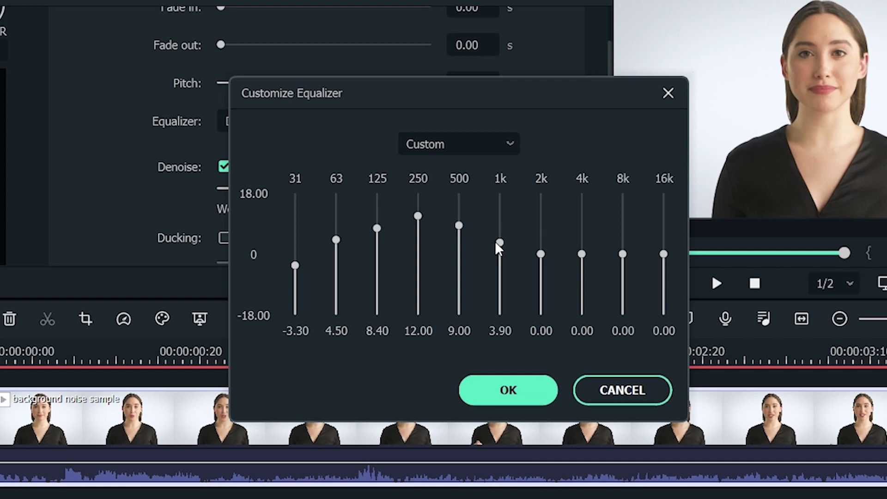
pyautogui.click(476, 381)
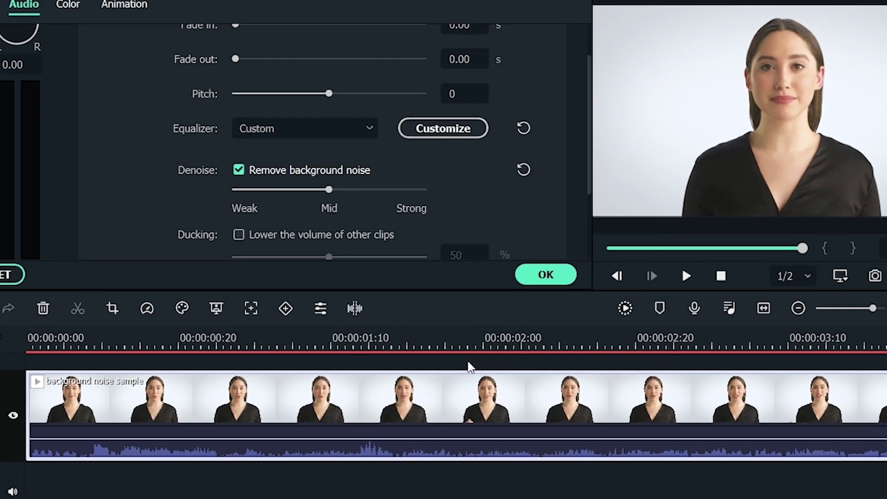
pyautogui.press('space')
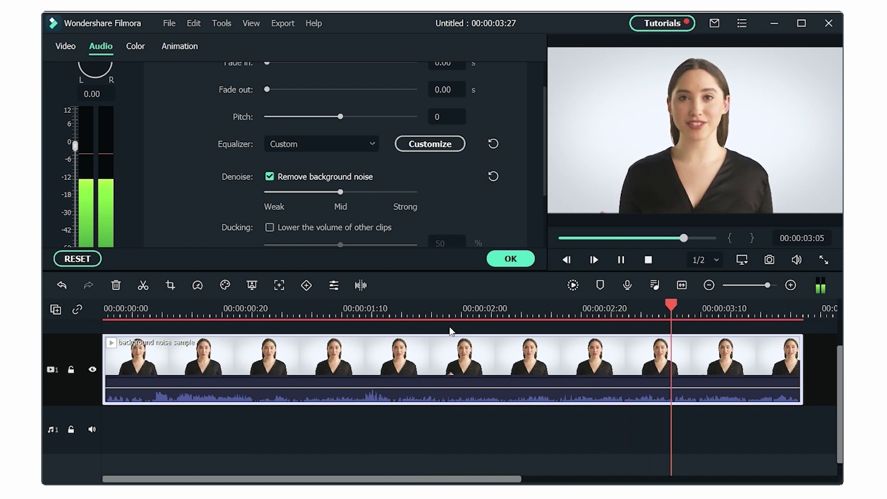
pyautogui.click(497, 263)
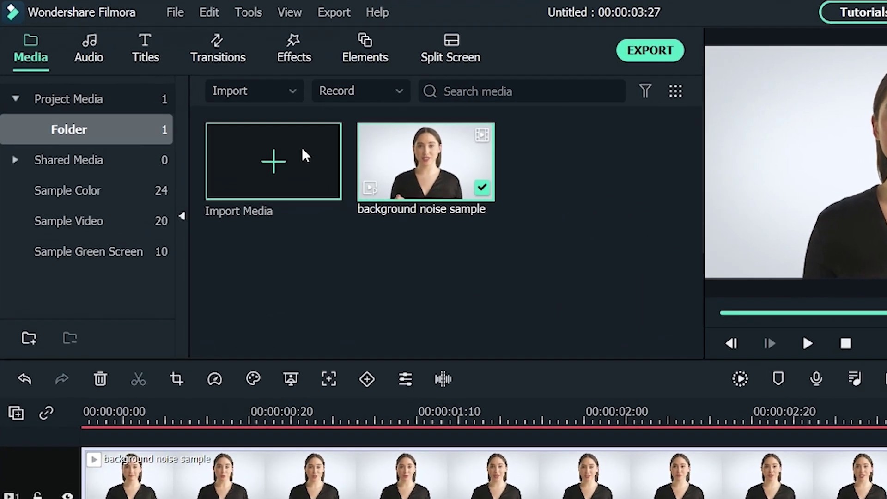
# Add the Drift - Pages Turn music to the audio track at the start of the timeline, below the video clip.
pyautogui.click(88, 44)
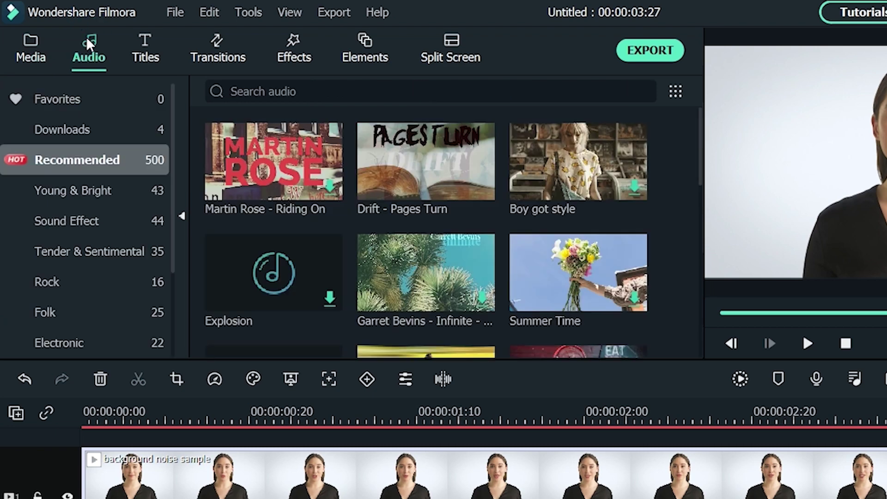
pyautogui.moveTo(456, 171); pyautogui.dragTo(359, 498)
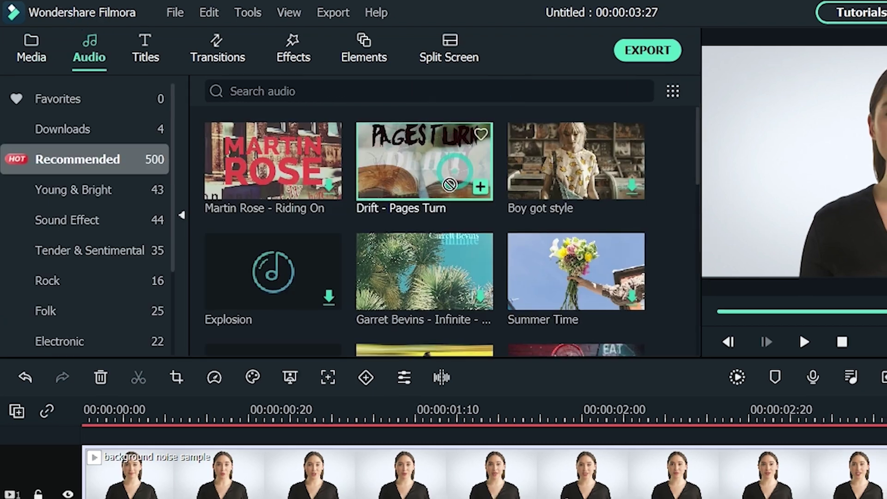
pyautogui.moveTo(314, 401); pyautogui.dragTo(99, 456)
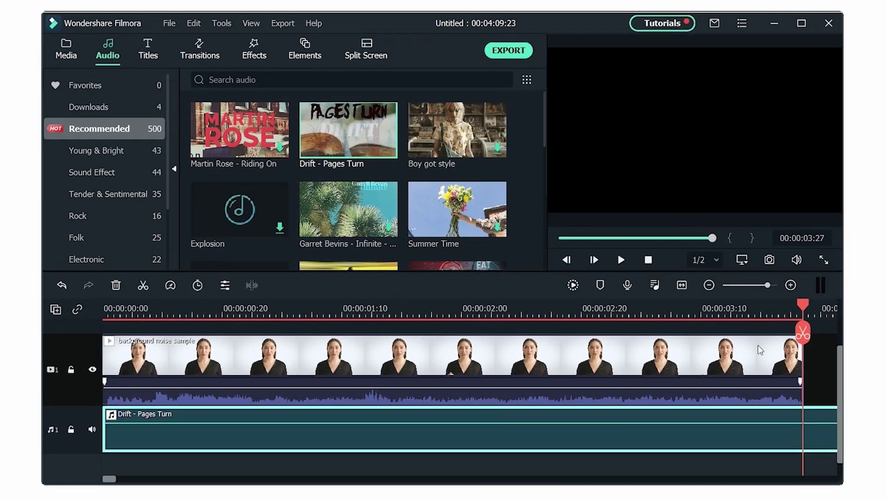
# Trim the music to the video's end by splitting it at 00:00:03:27 and deleting the remainder, and preview the result.
pyautogui.click(803, 333)
pyautogui.click(816, 430)
pyautogui.click(648, 259)
pyautogui.press('Delete')
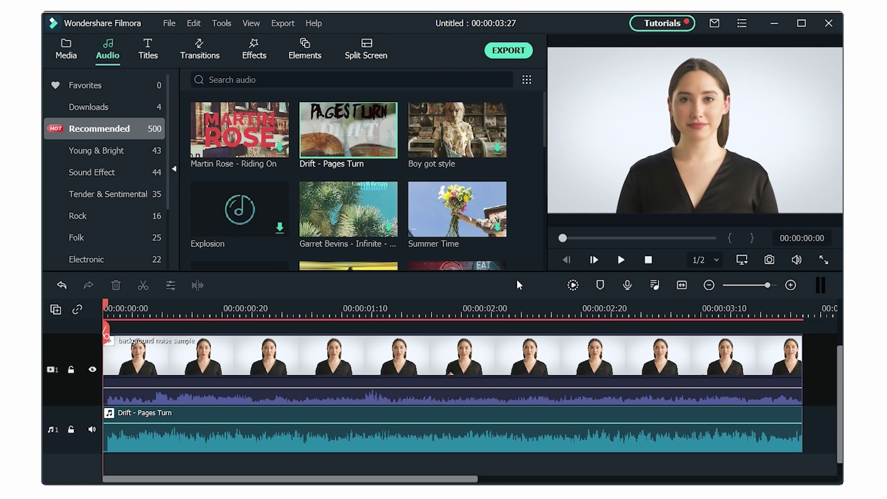
pyautogui.press('End')
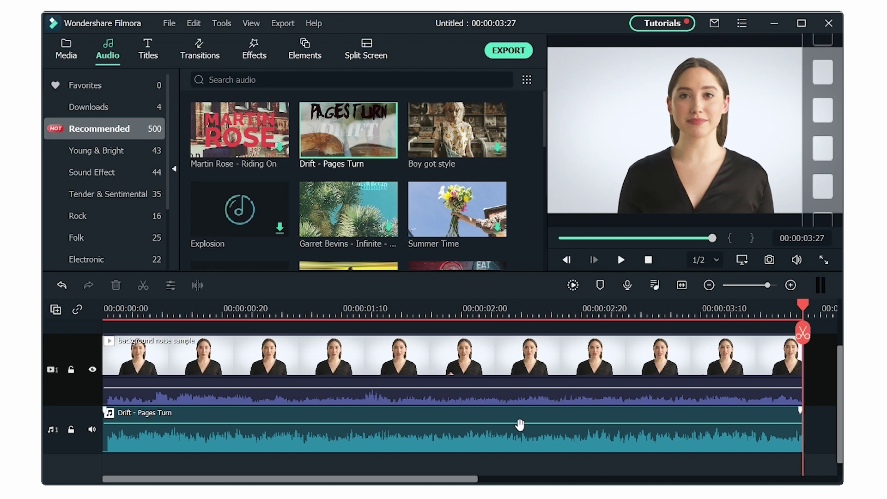
# Lower the music clip's volume to about -17.28 dB and preview the mix.
pyautogui.doubleClick(521, 439)
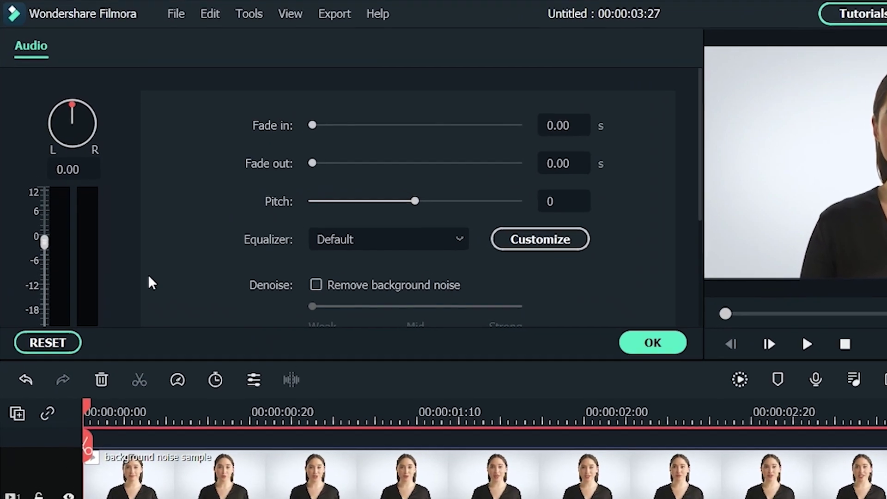
pyautogui.scroll(-2, 143, 210)
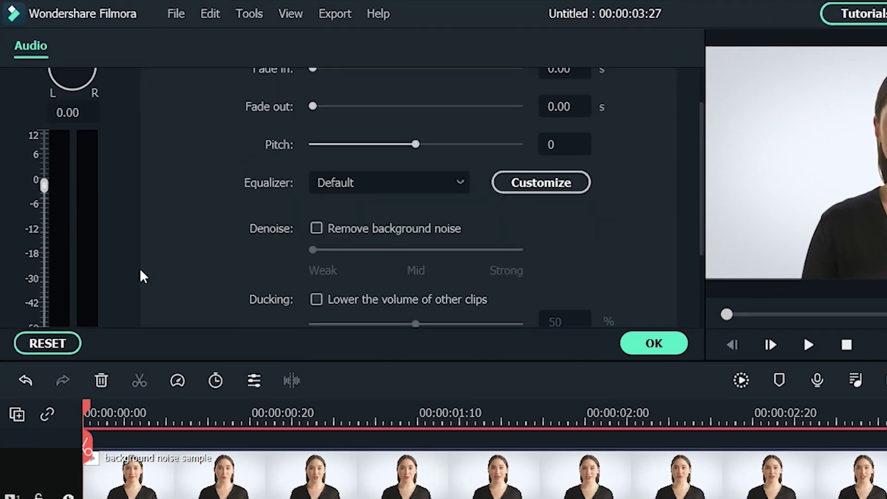
pyautogui.scroll(-3, 140, 271)
pyautogui.moveTo(45, 74); pyautogui.dragTo(37, 138)
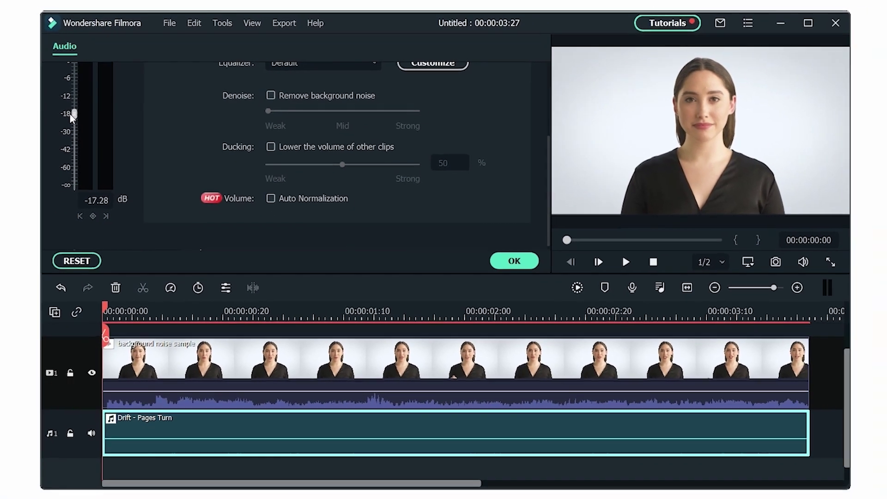
pyautogui.press('space')
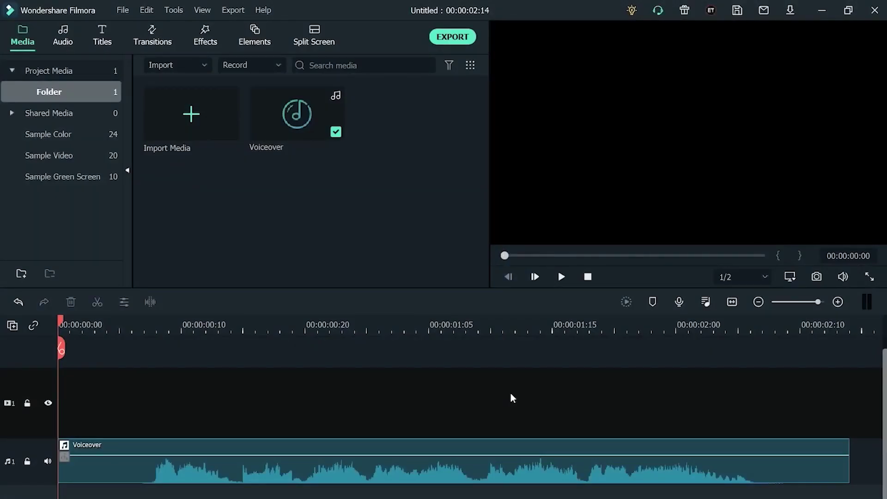
# Preview the Voiceover clip from start to end and return the playhead to the beginning.
pyautogui.click(470, 476)
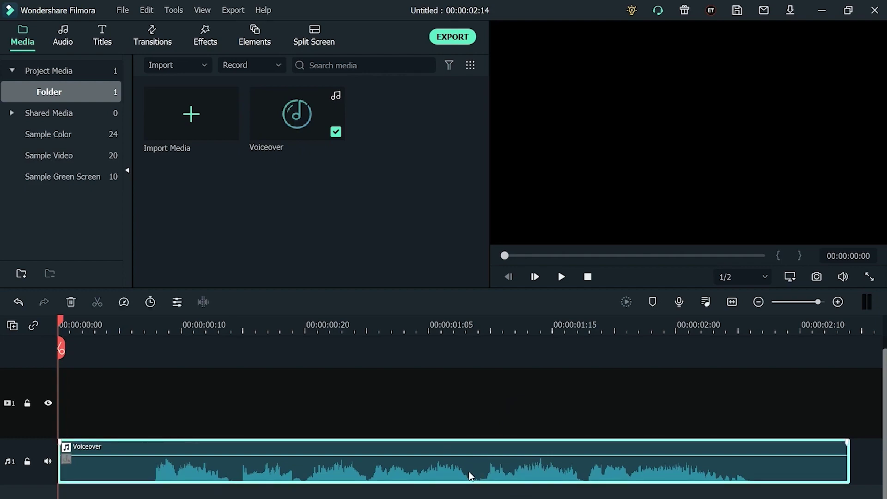
pyautogui.click(560, 277)
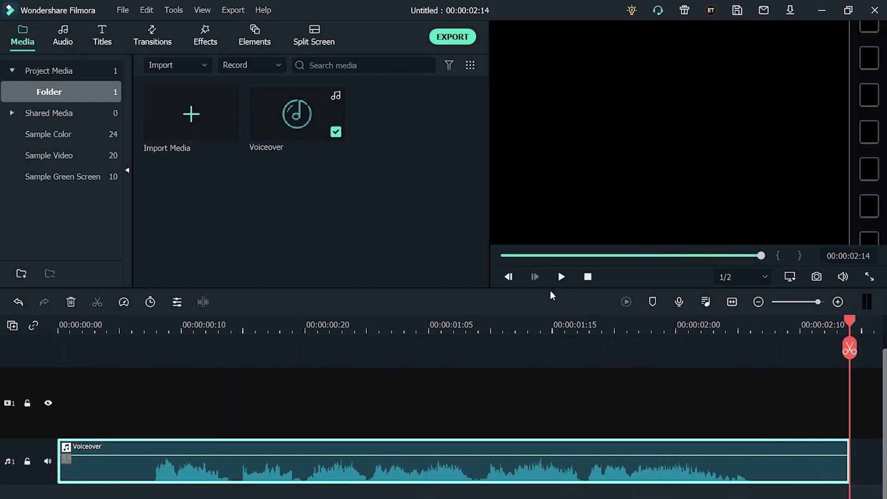
pyautogui.click(584, 278)
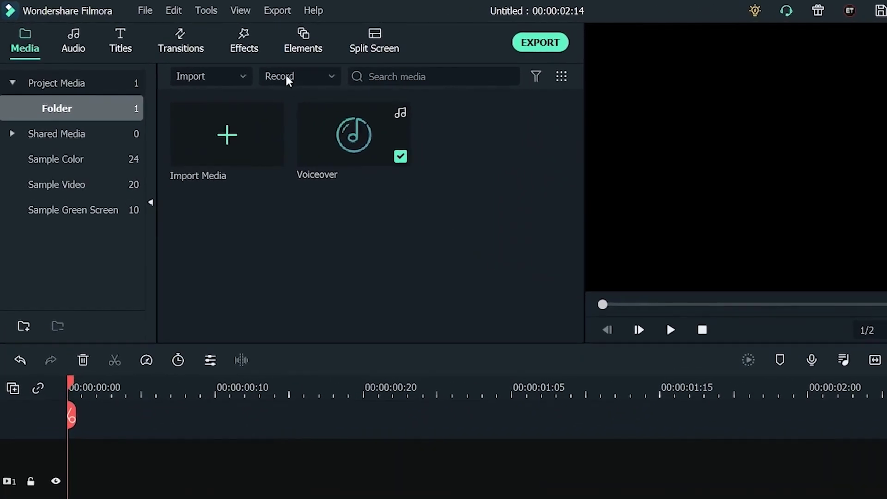
# Apply the Echo audio effect to the Voiceover clip, accepting the replacement of the old audio effect.
pyautogui.click(244, 47)
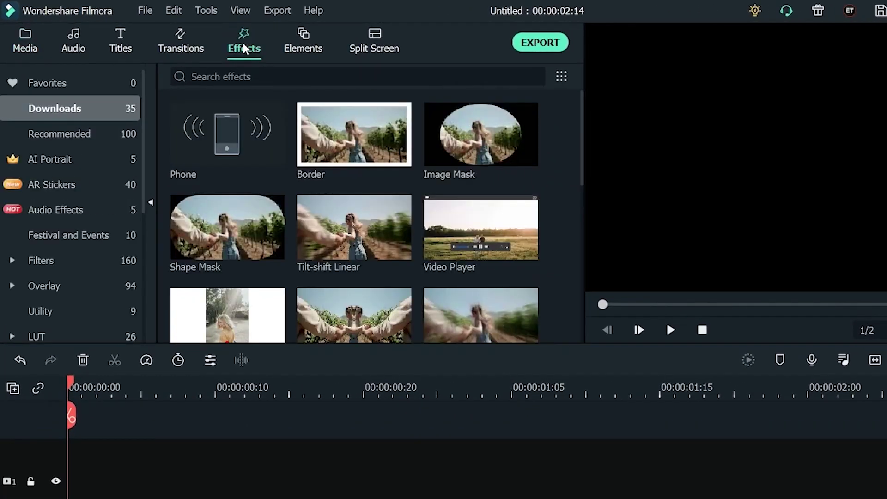
pyautogui.click(79, 216)
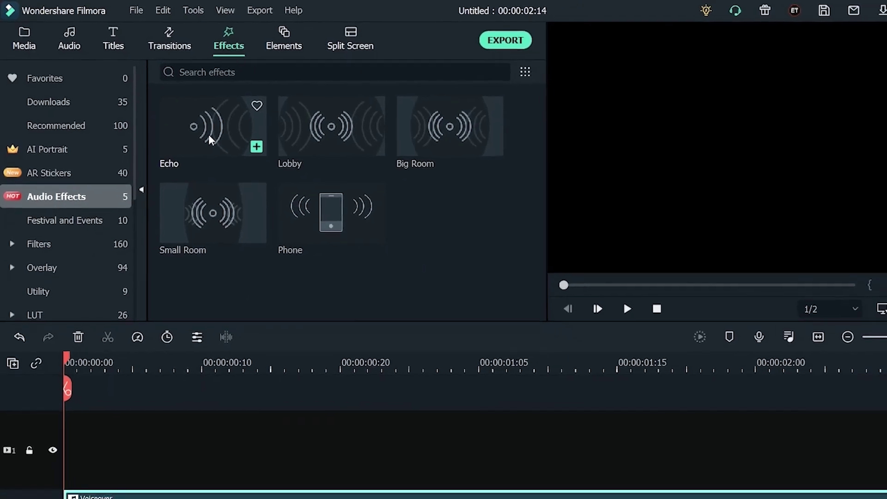
pyautogui.moveTo(209, 140); pyautogui.dragTo(271, 461)
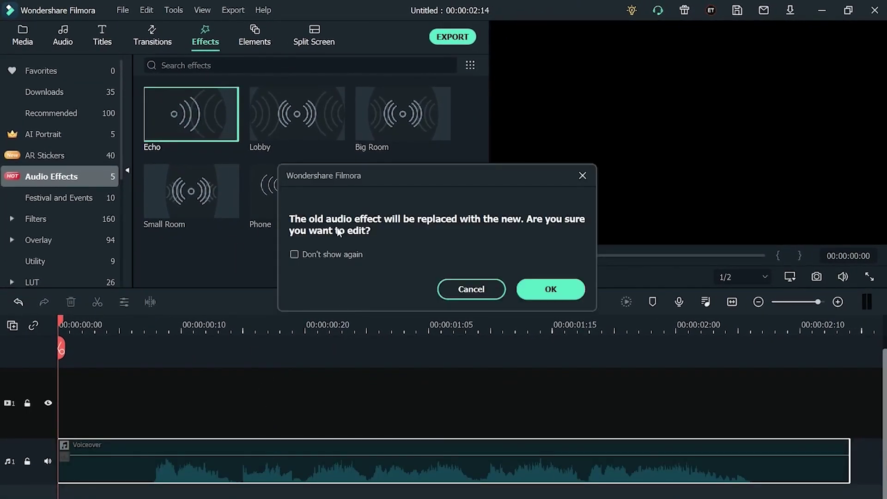
pyautogui.click(539, 293)
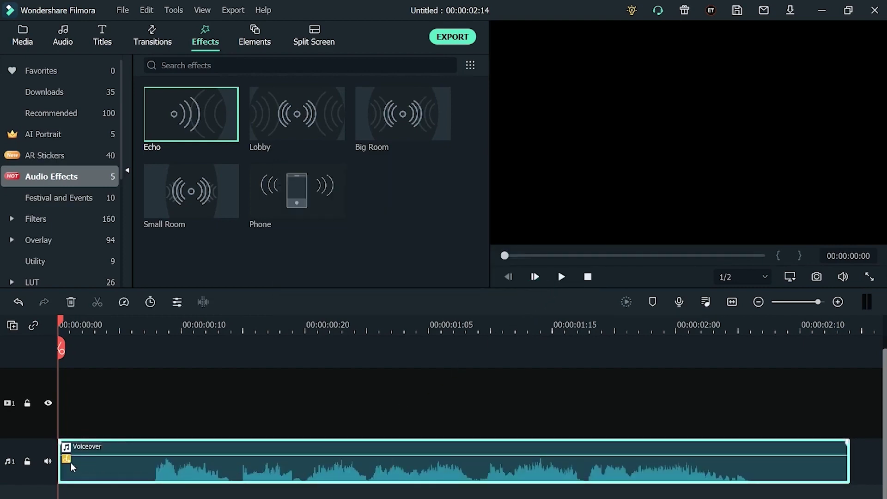
# Review the Voiceover clip's Echo delay time and decay factor settings, play the sound, and accept the settings.
pyautogui.doubleClick(106, 470)
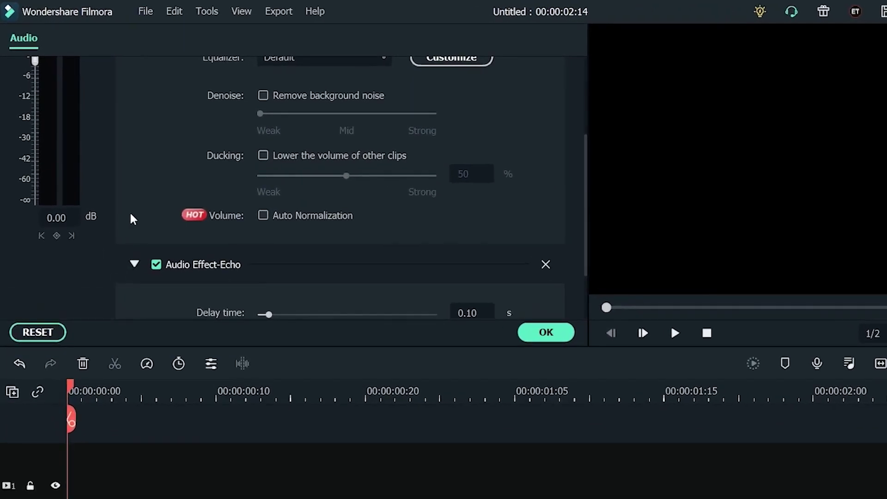
pyautogui.scroll(3, 133, 217)
pyautogui.scroll(-5, 133, 216)
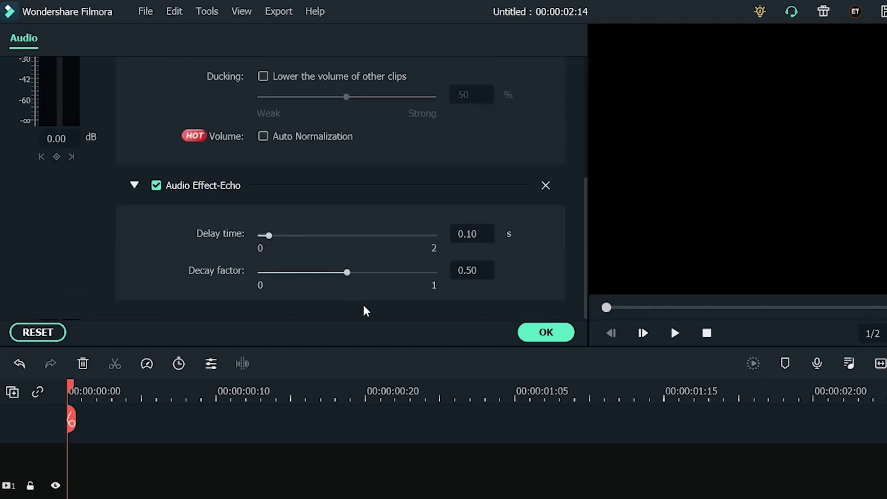
pyautogui.click(682, 333)
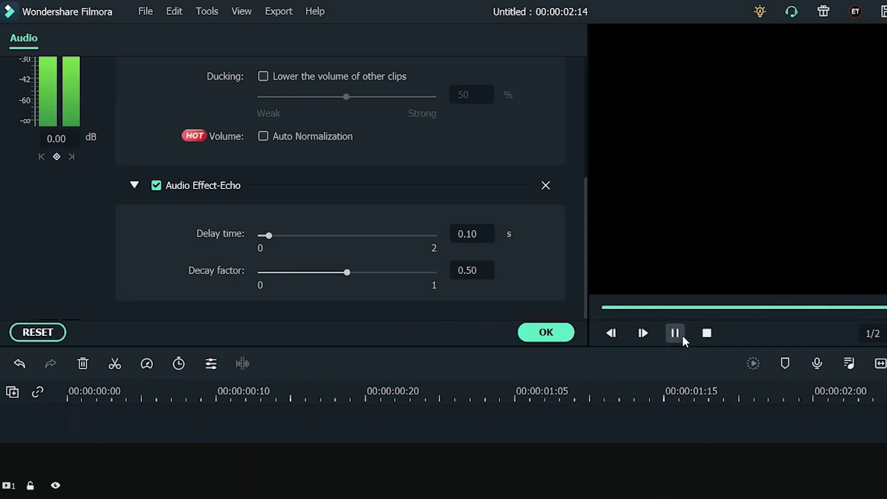
pyautogui.click(546, 333)
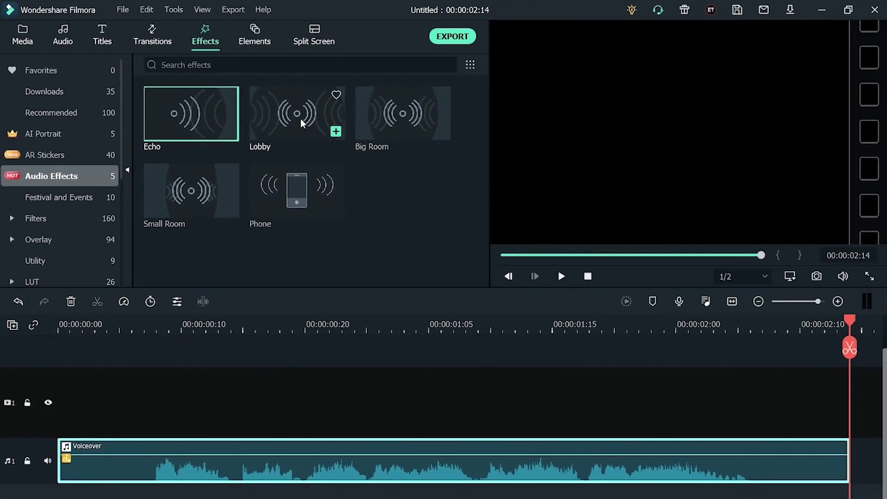
# Apply the Lobby audio effect to the Voiceover clip in place of Echo.
pyautogui.moveTo(301, 122); pyautogui.dragTo(406, 463)
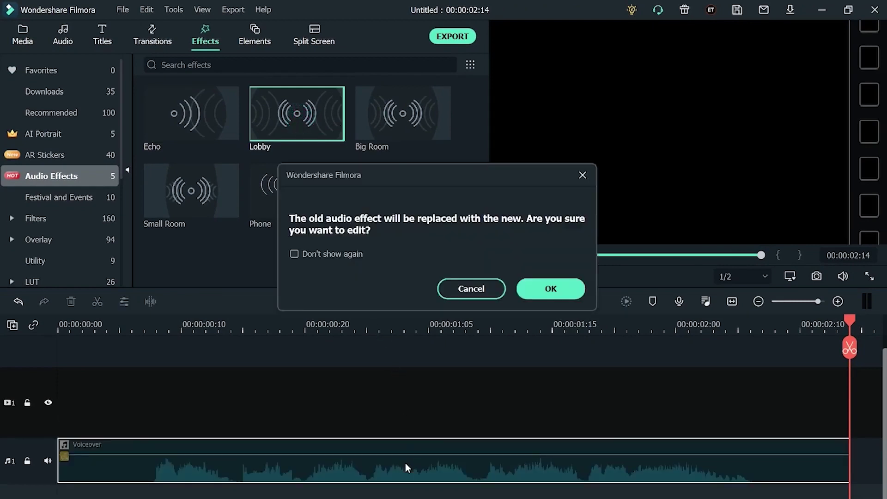